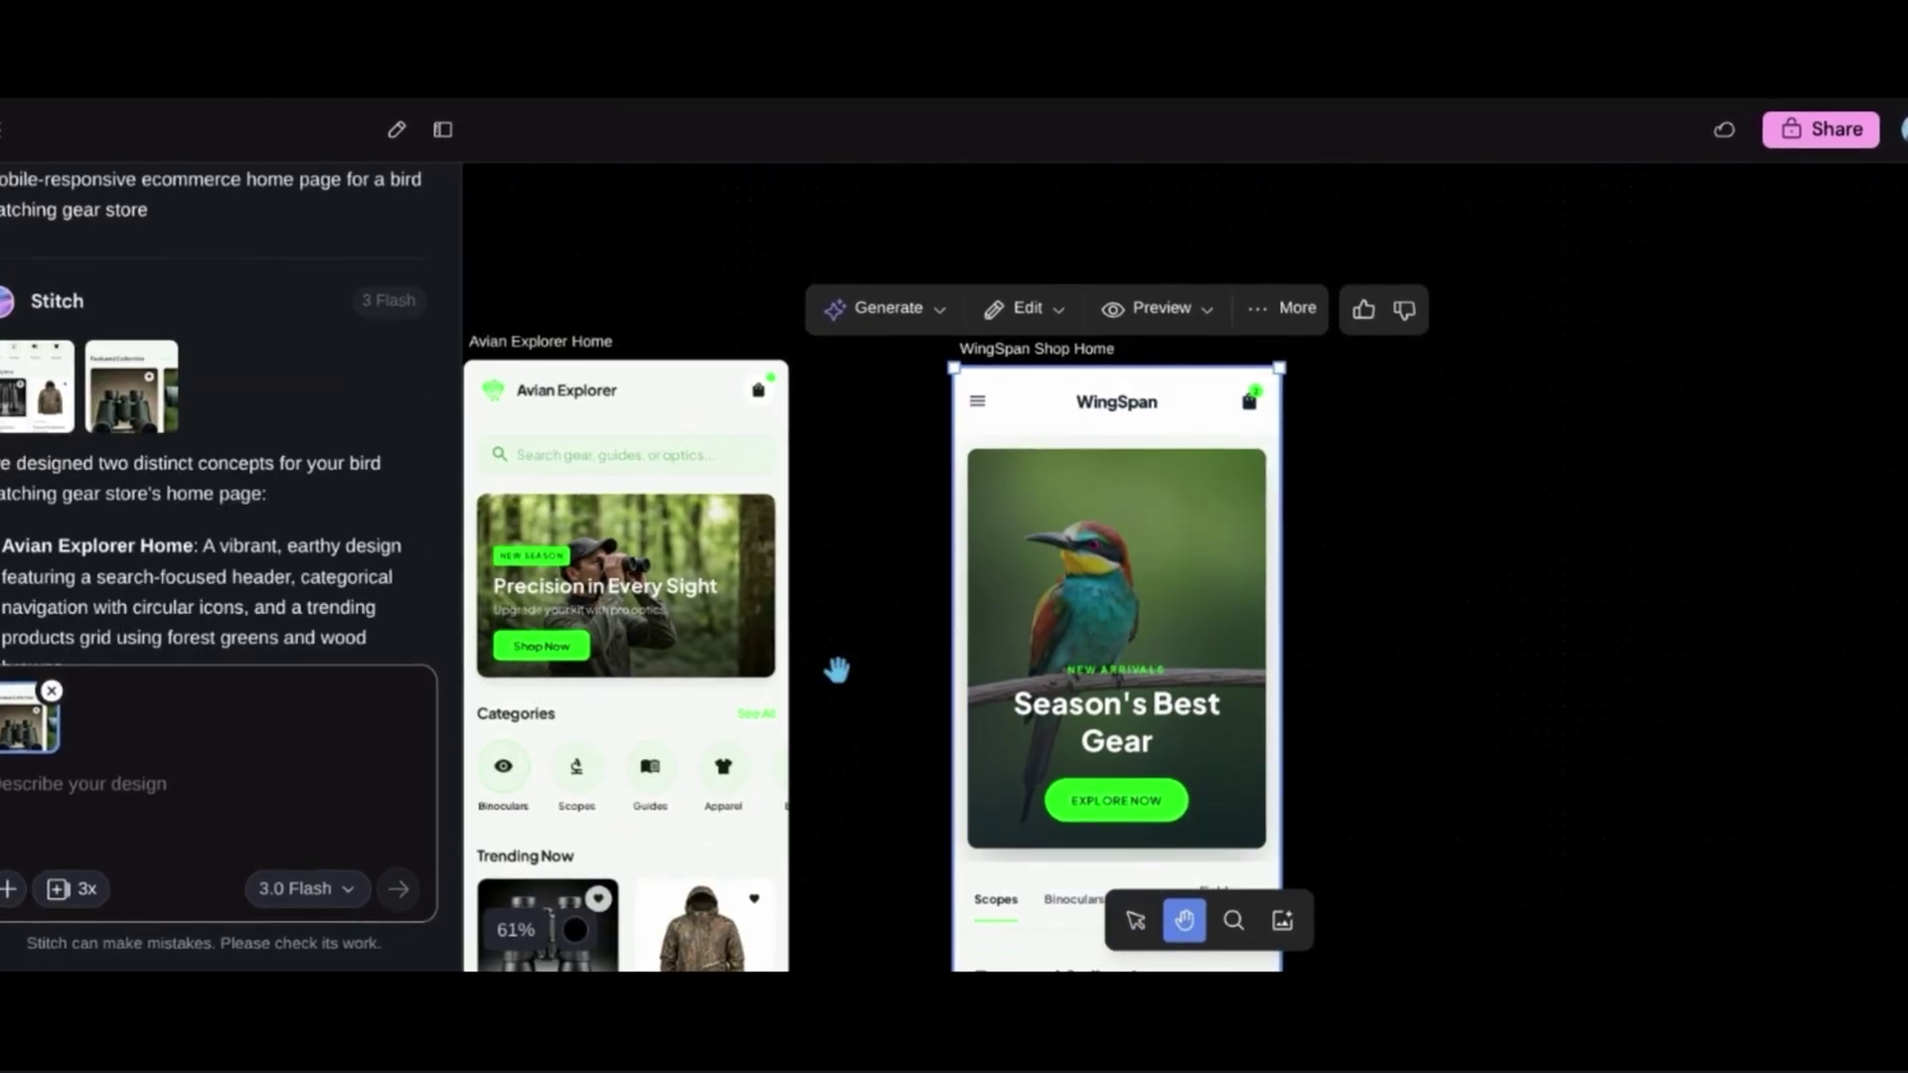
# - Pan and zoom the canvas to review the new WingSpan variant screens, such as Field Journal and Community Hub
pyautogui.moveTo(838, 669); pyautogui.dragTo(1107, 647)
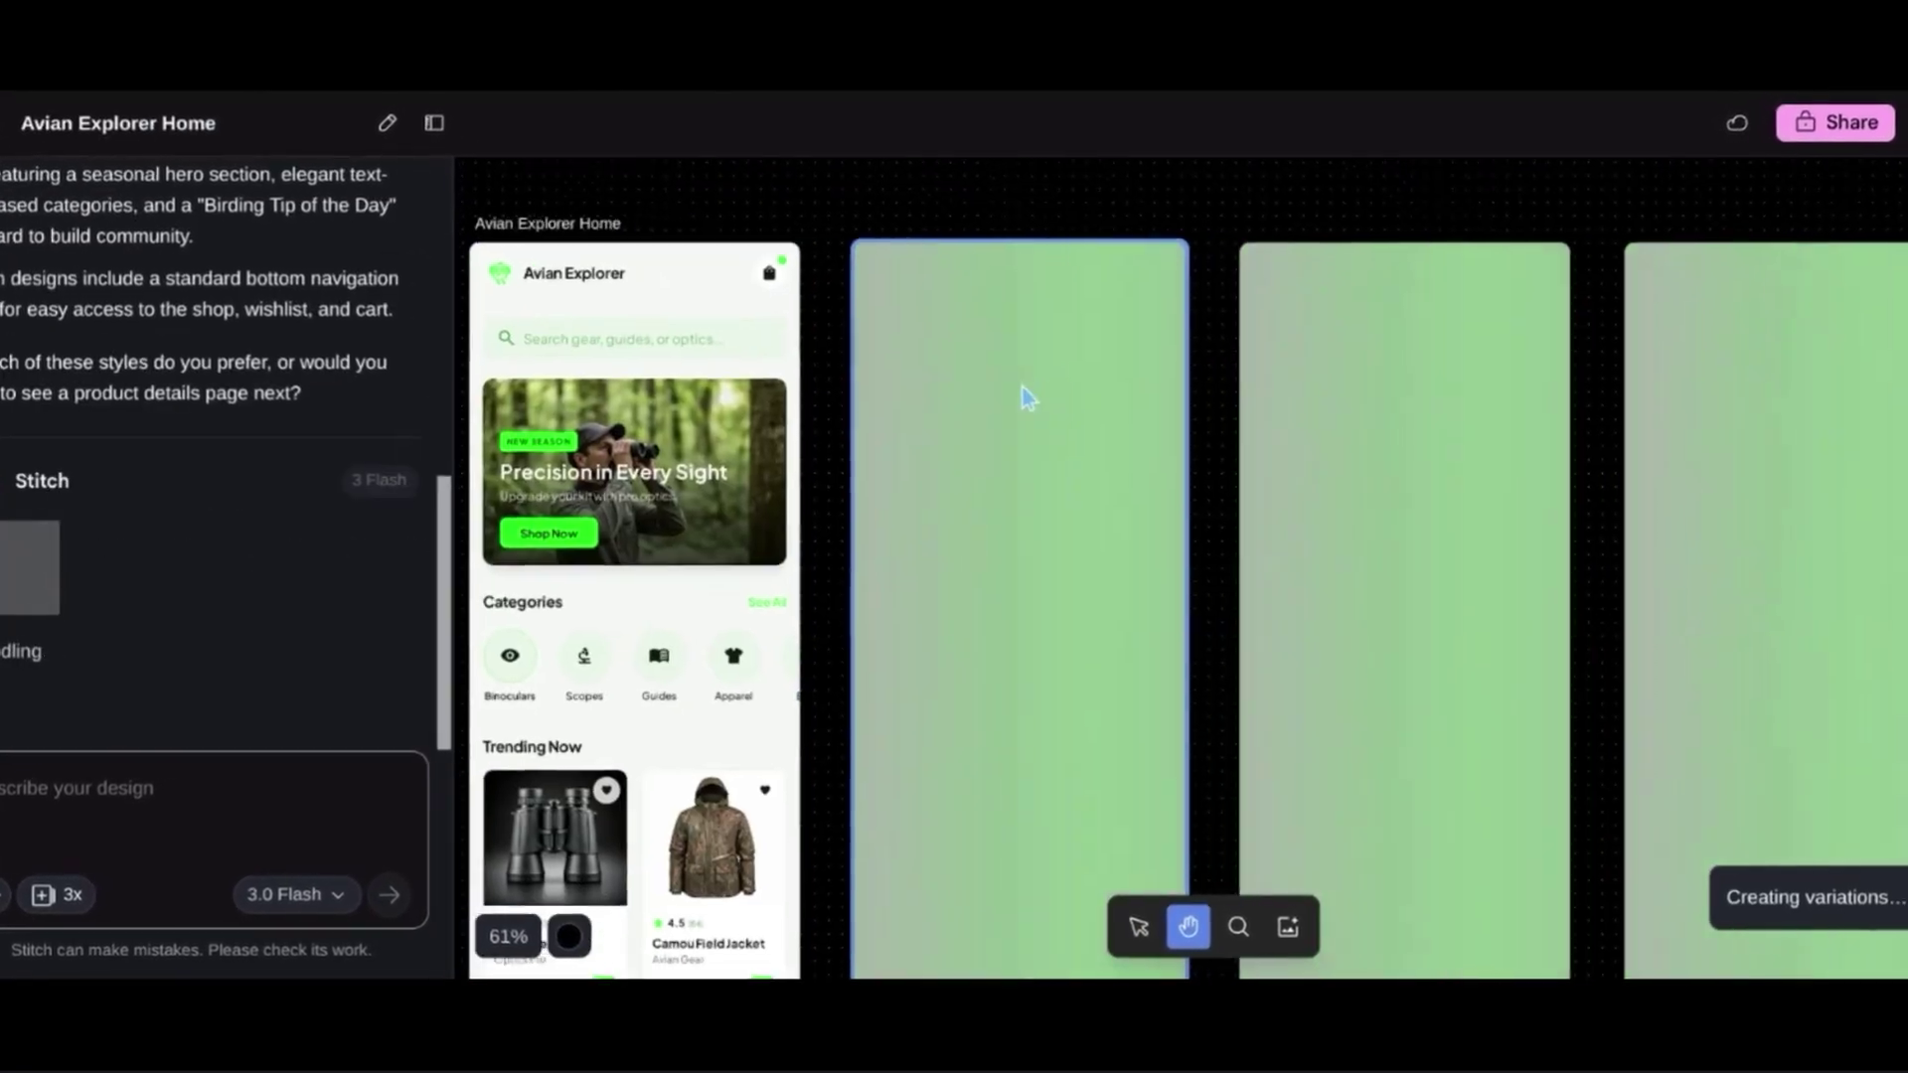
pyautogui.scroll(-4, 1029, 398)
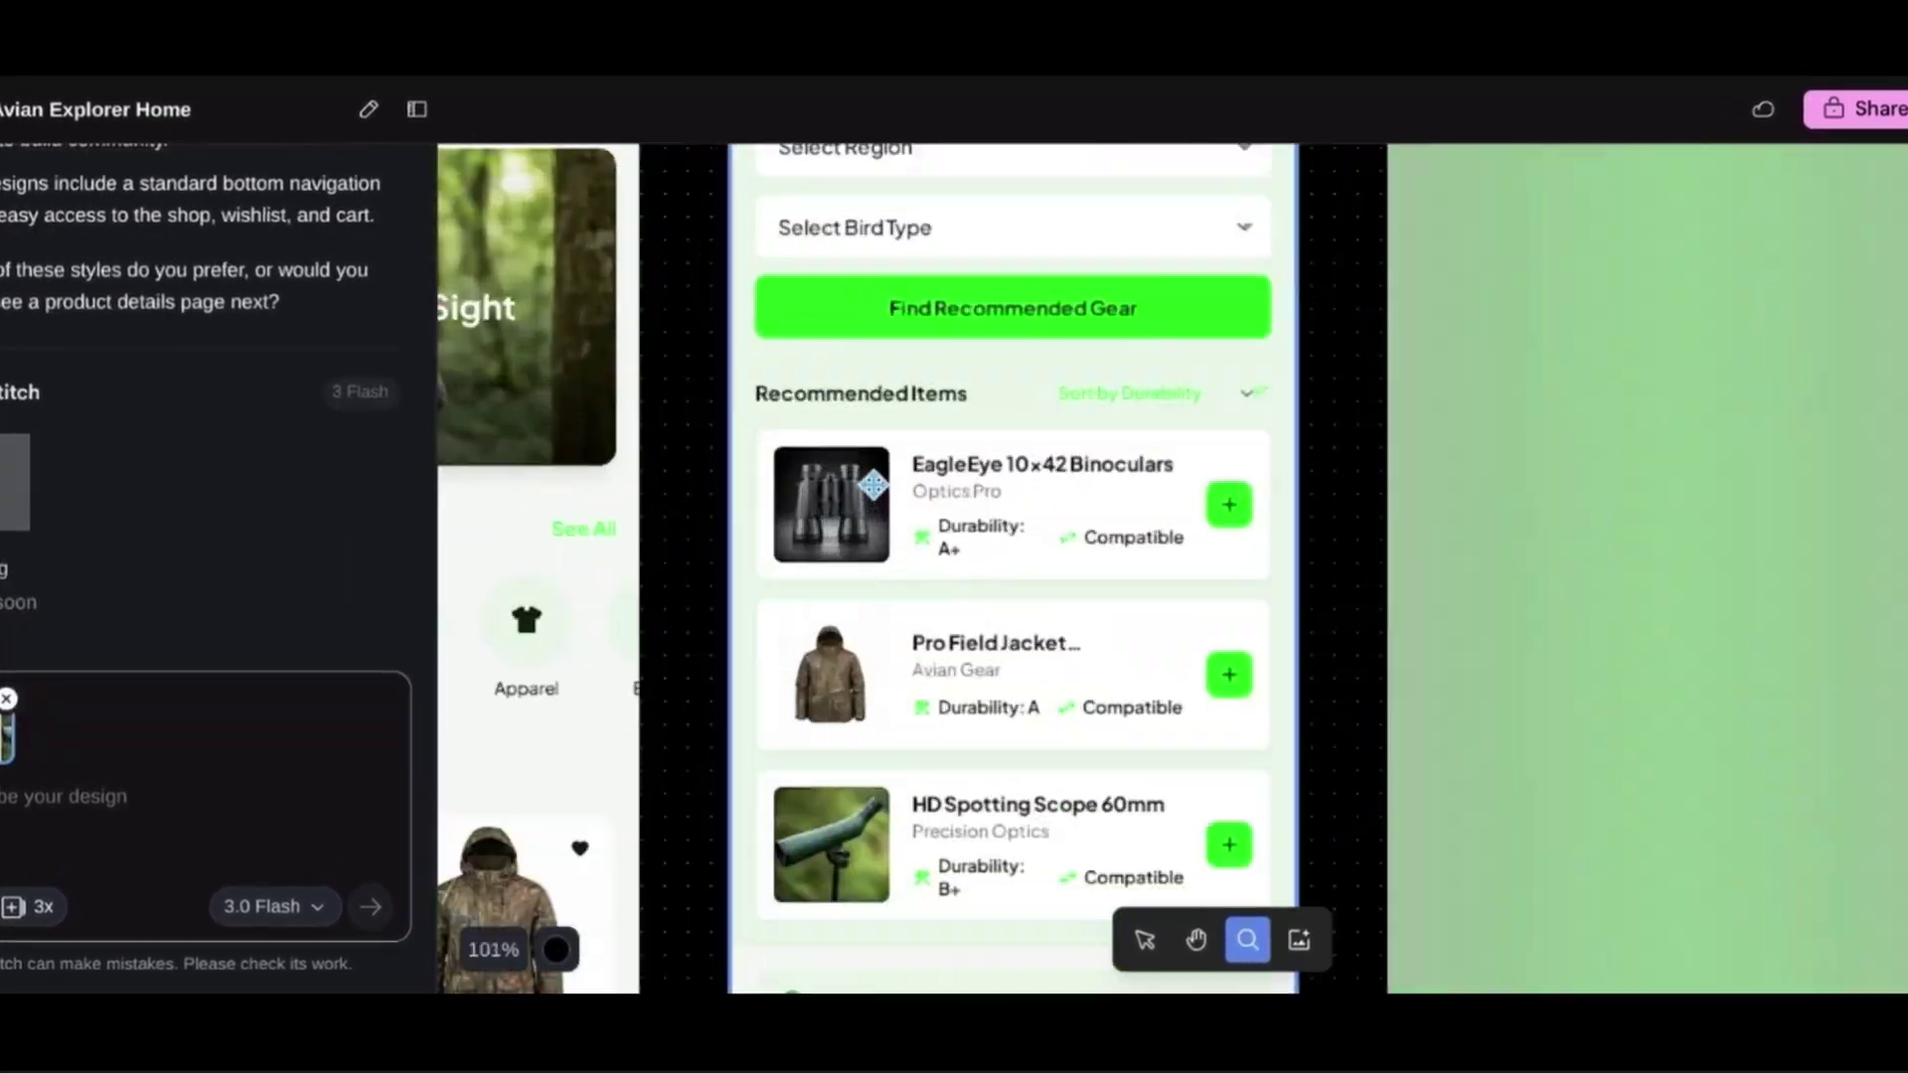
pyautogui.scroll(3, 872, 485)
pyautogui.hscroll(15, 873, 484)
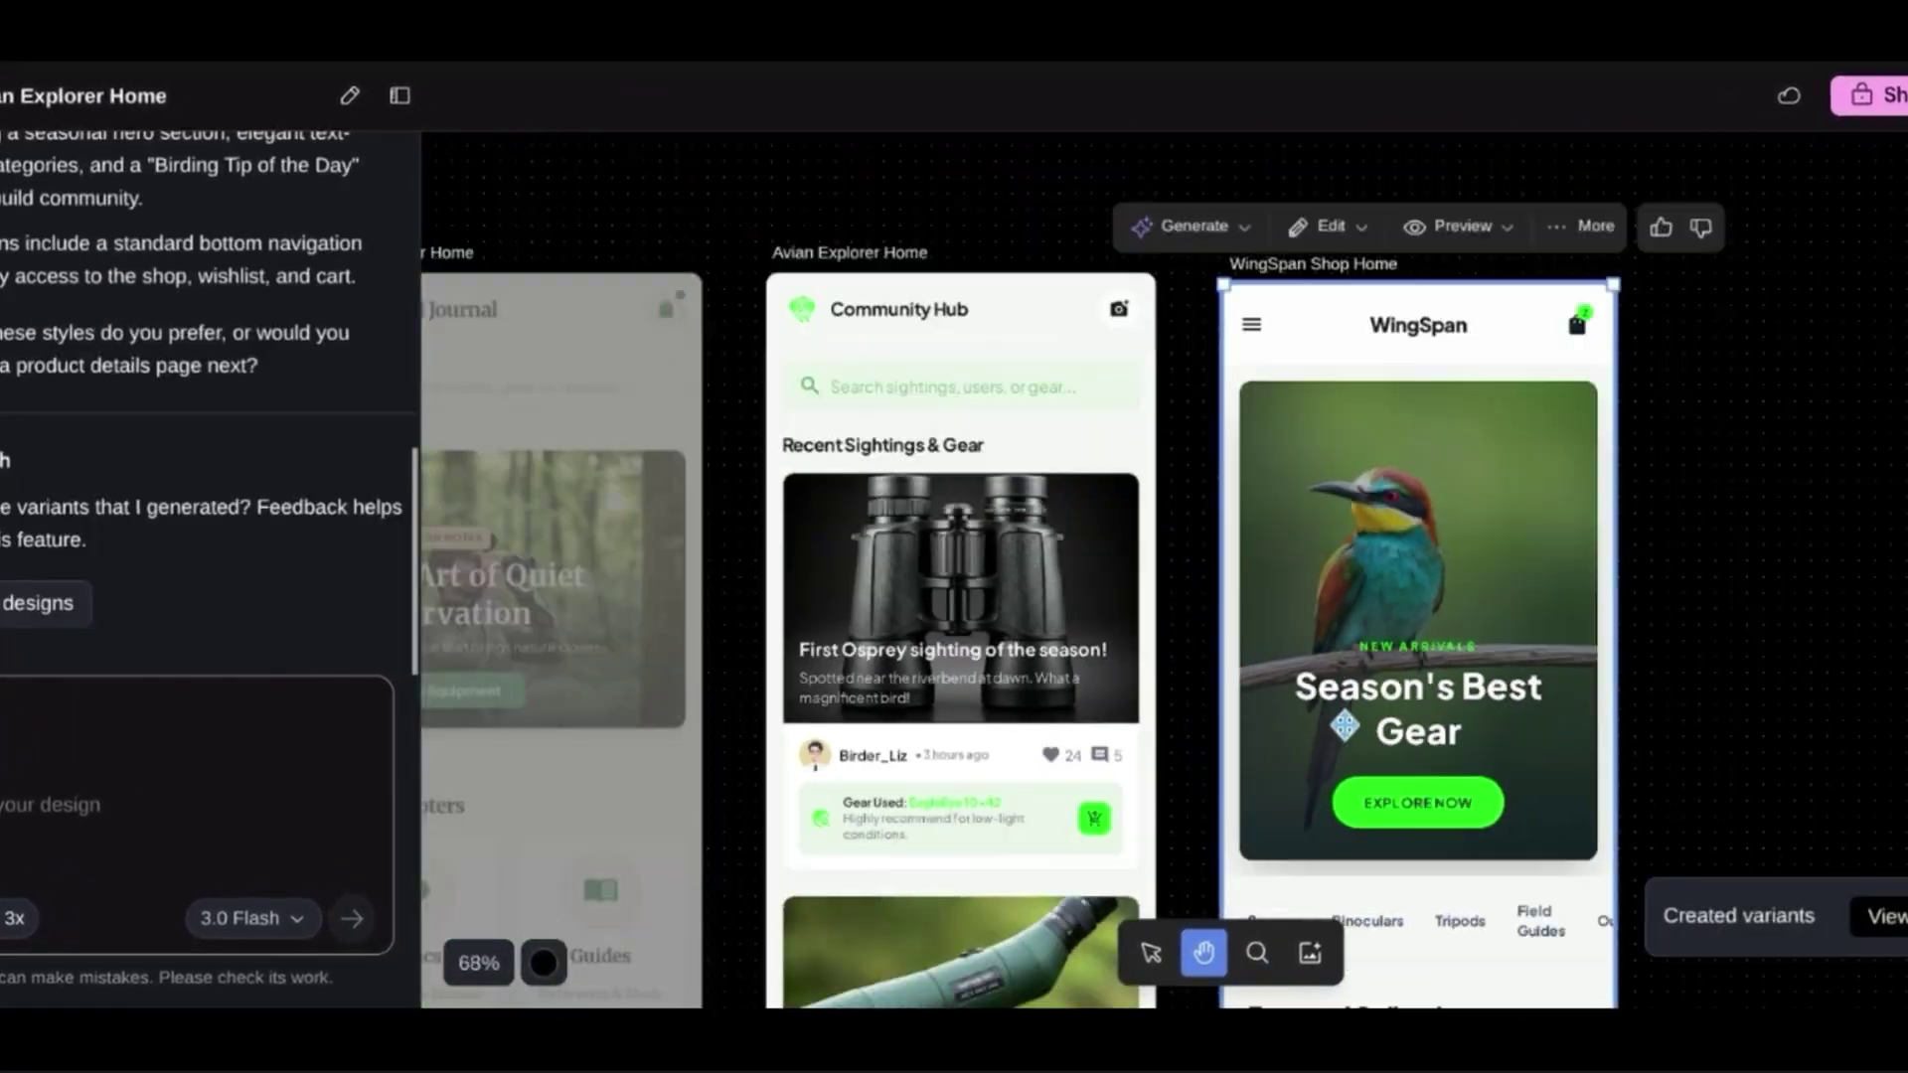
pyautogui.scroll(-3, 1344, 726)
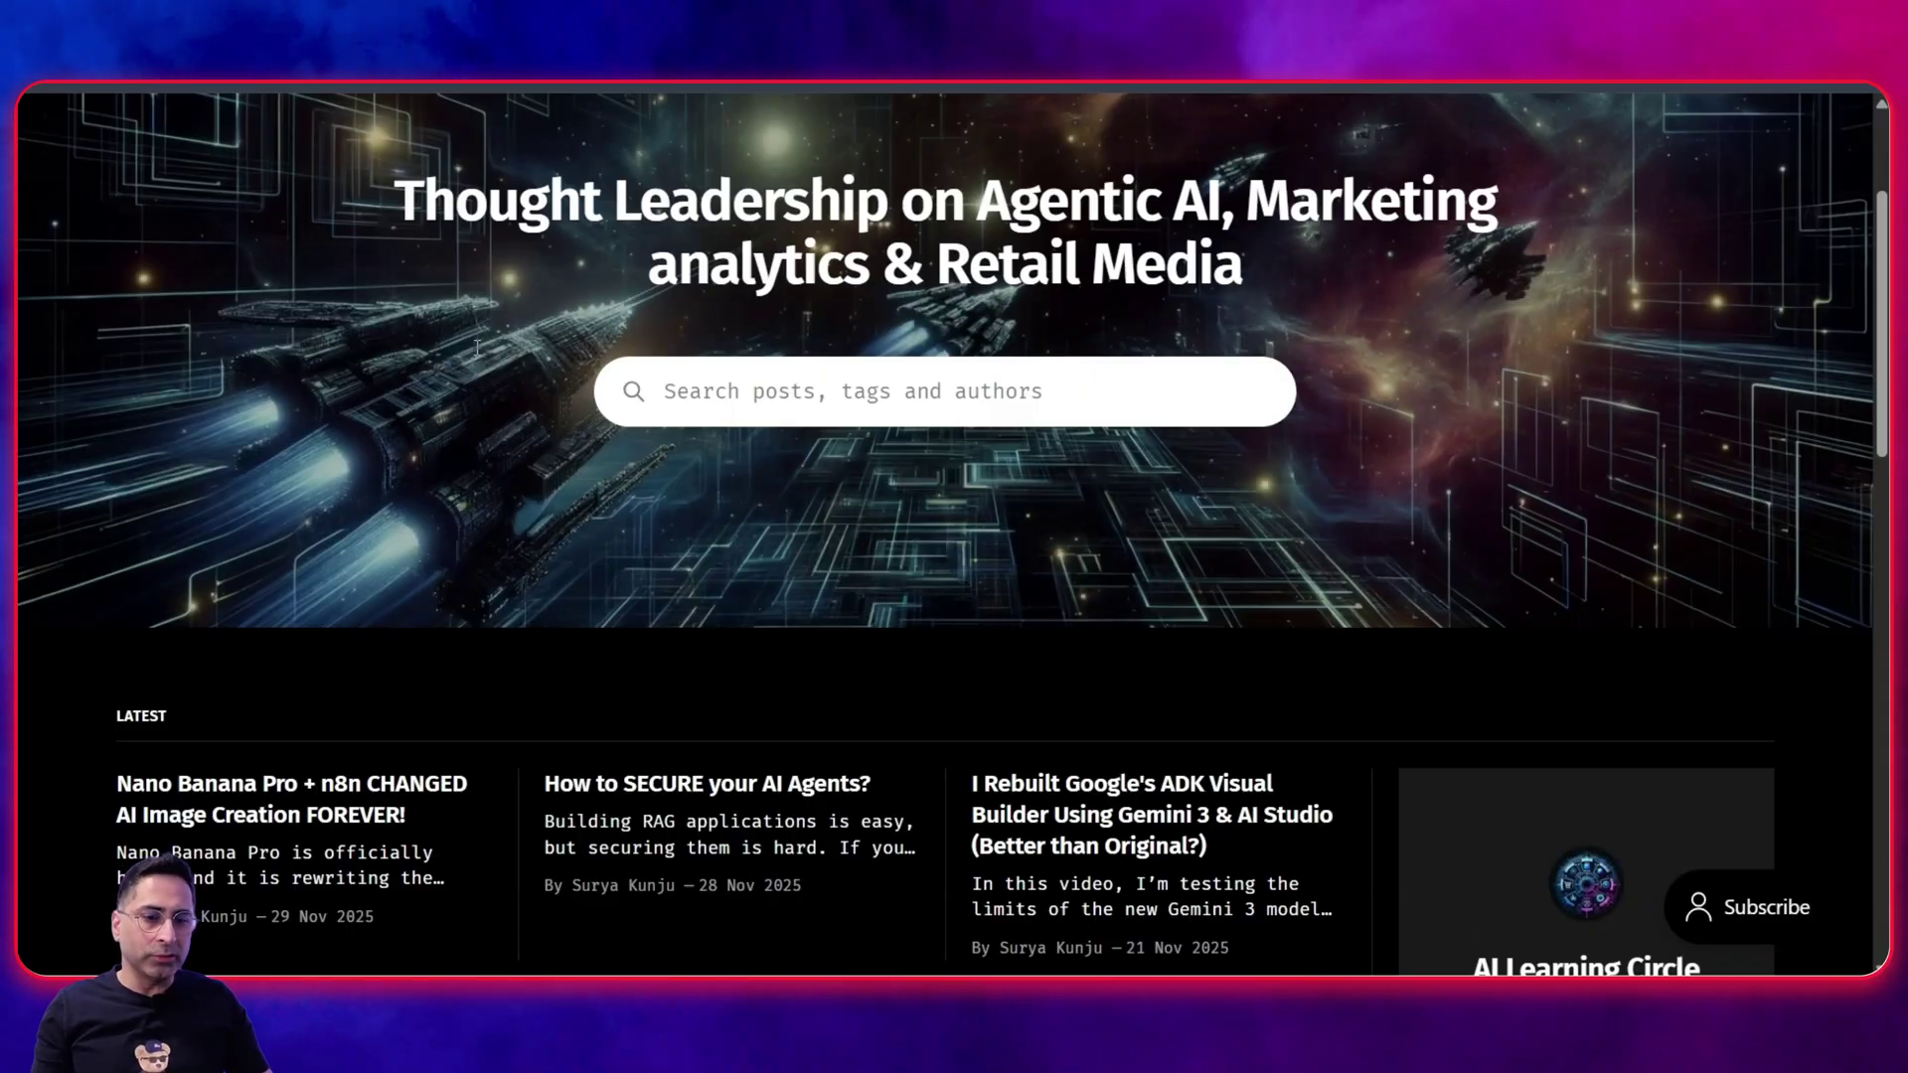
# - Scroll through the AI Learning Circle blog's latest posts, then switch to the Pomelli page
pyautogui.scroll(-4, 499, 387)
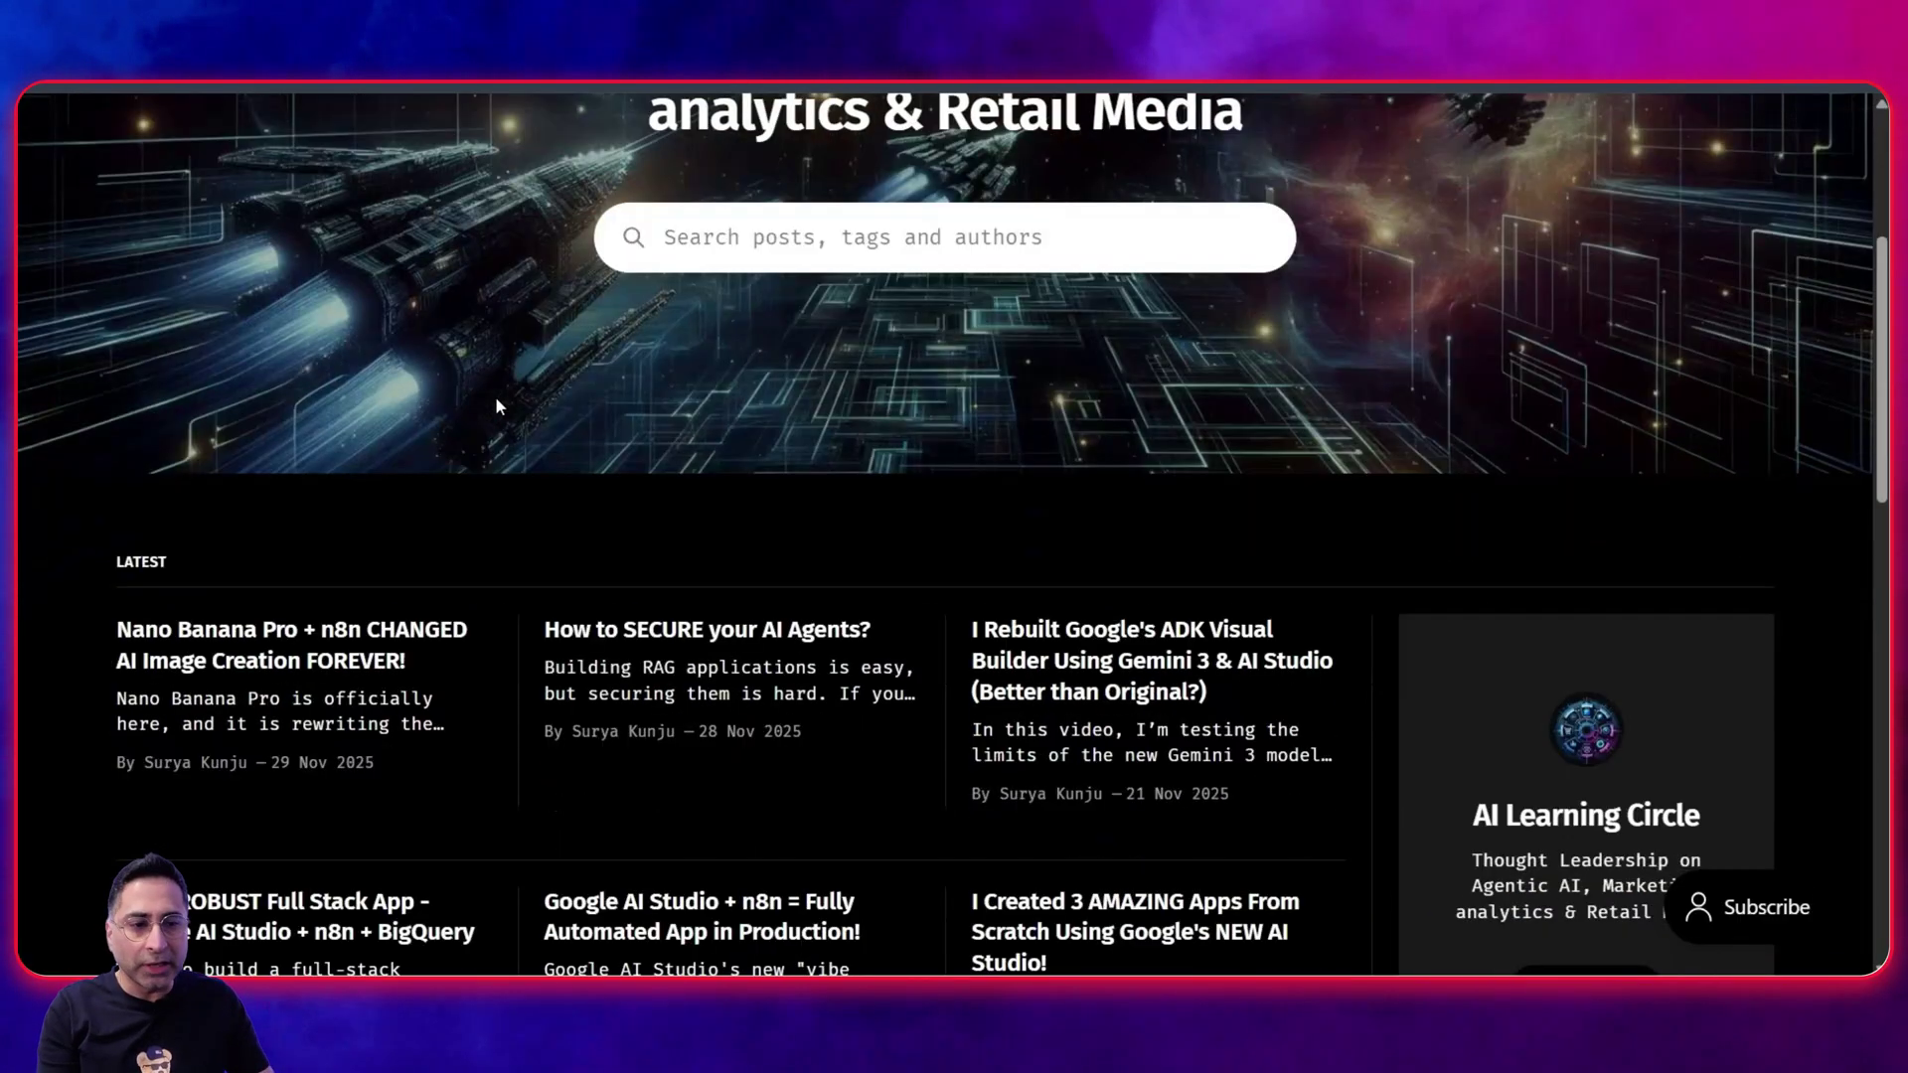
pyautogui.scroll(-2, 495, 402)
pyautogui.scroll(-2, 487, 405)
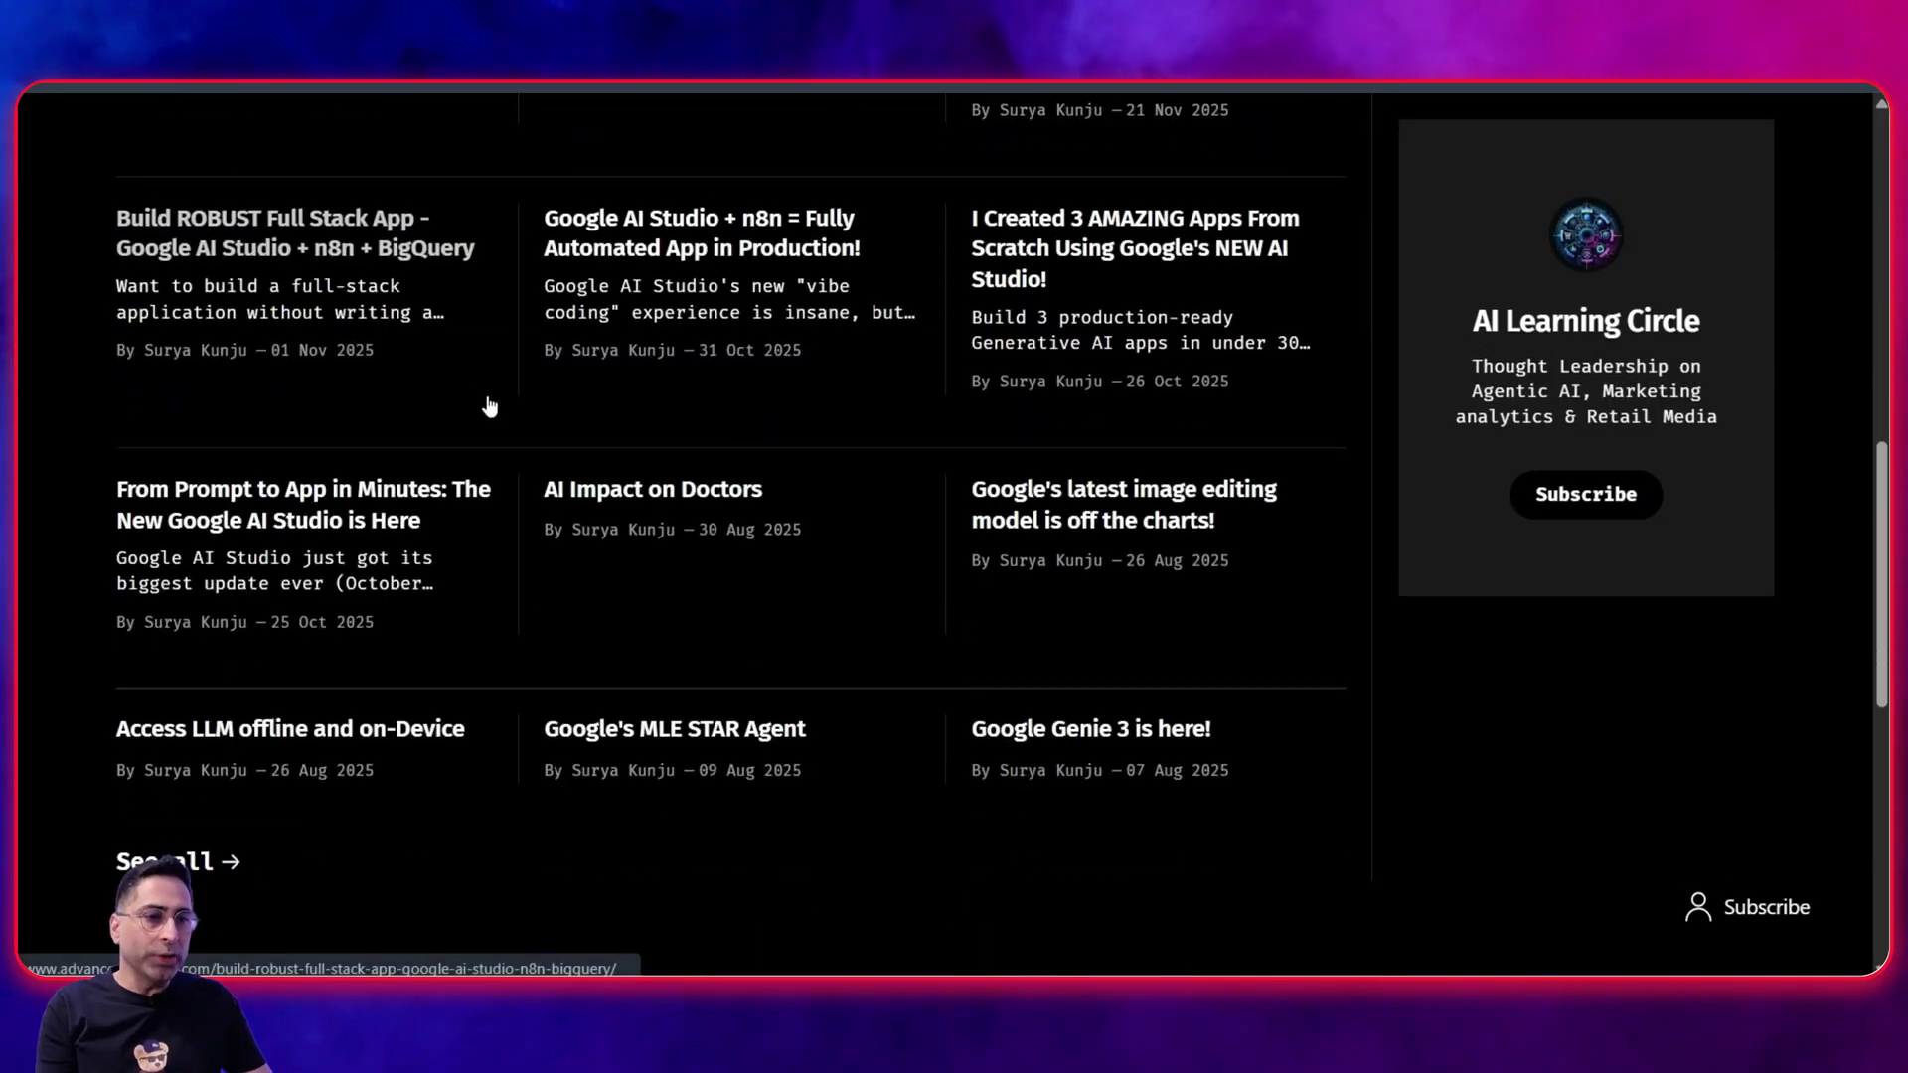
pyautogui.scroll(12, 571, 632)
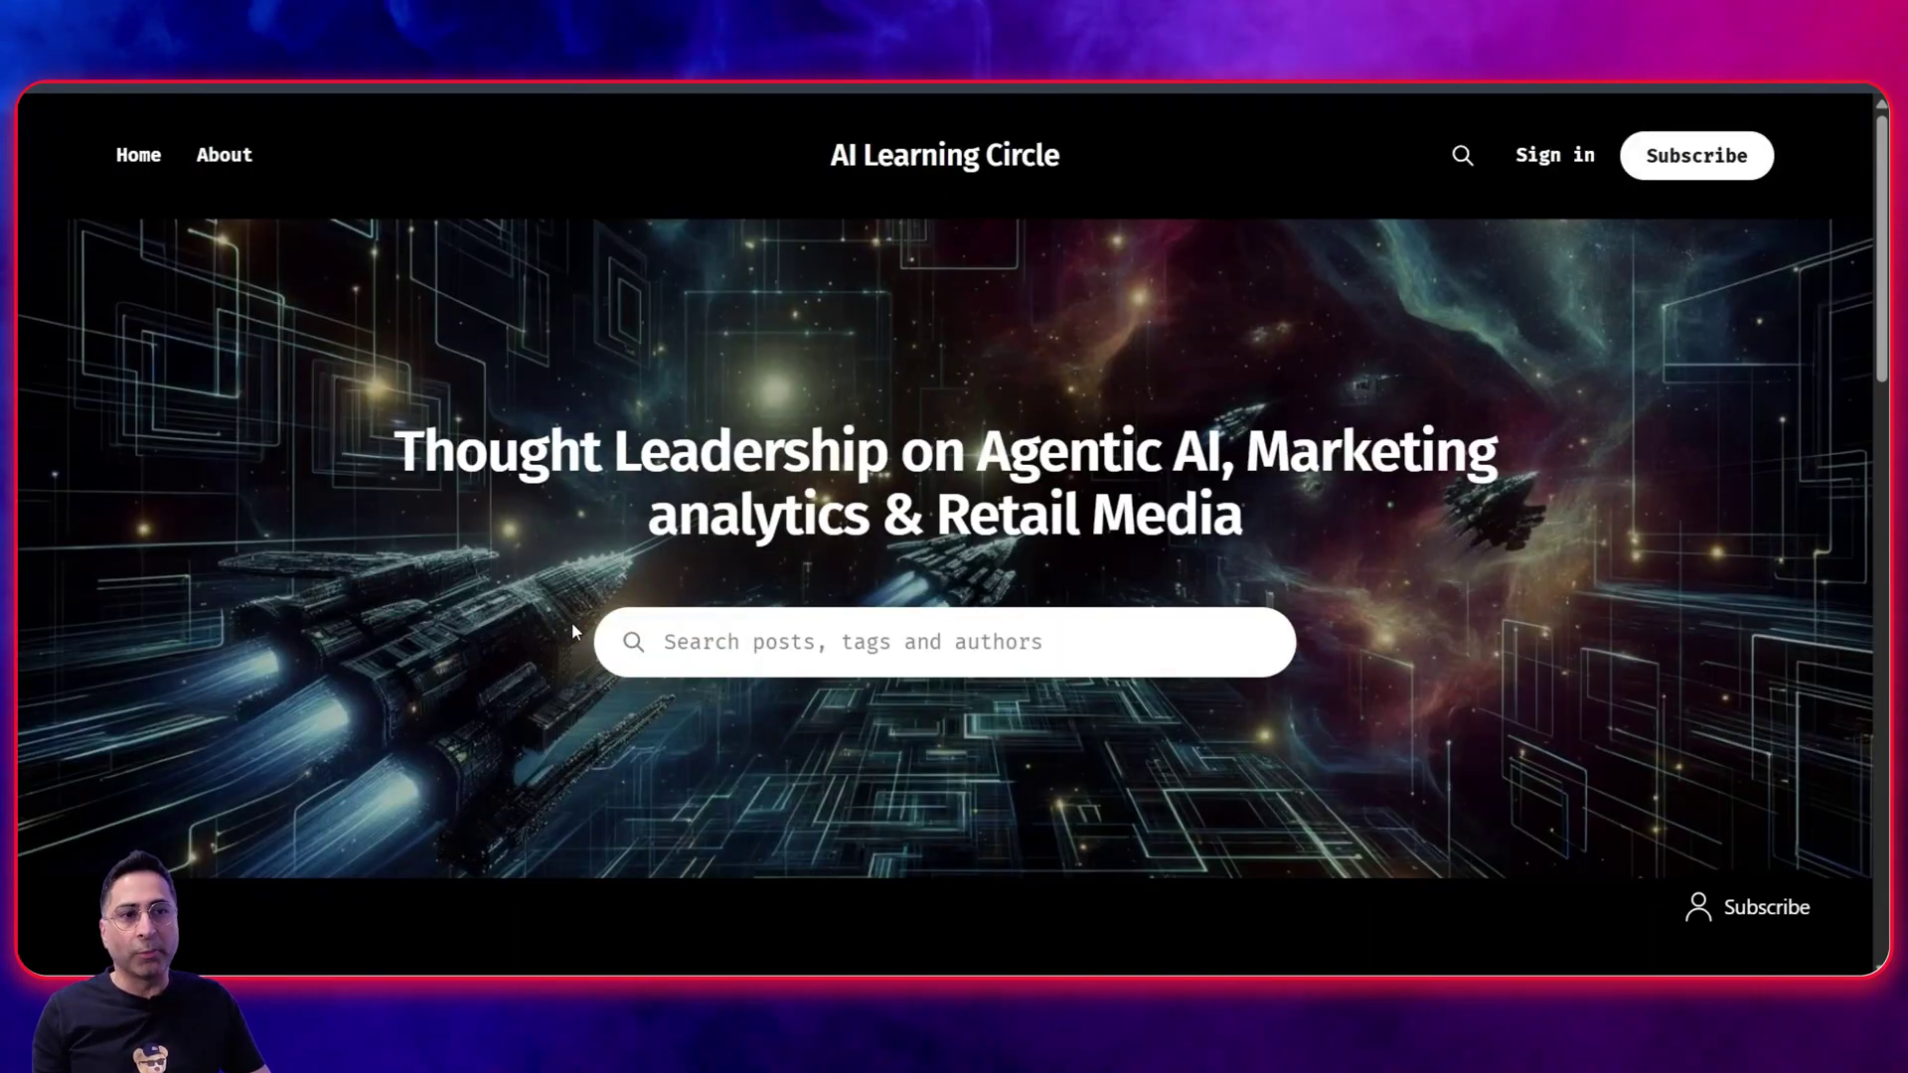
pyautogui.click(318, 70)
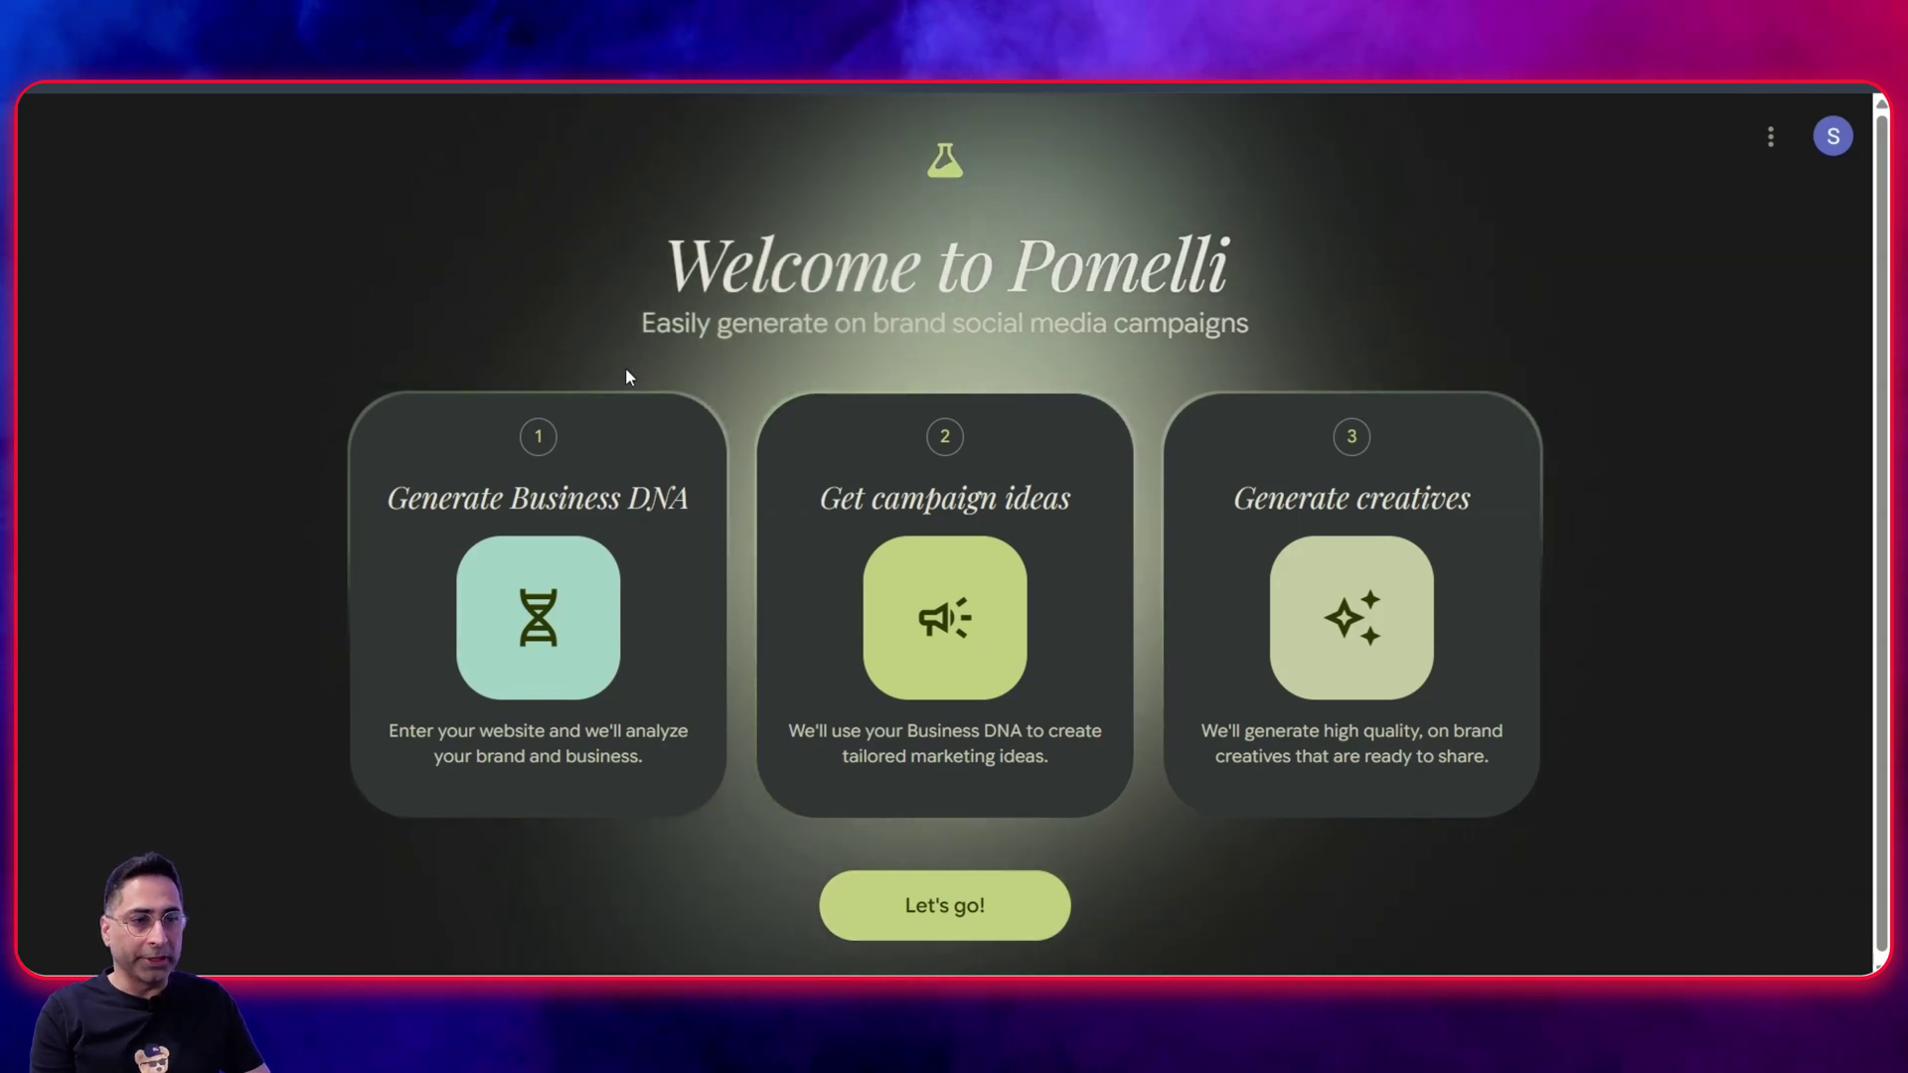
# - Paste the advancedmartech.com address into Pomelli's website field and submit it for Business DNA analysis
pyautogui.scroll(-1, 626, 375)
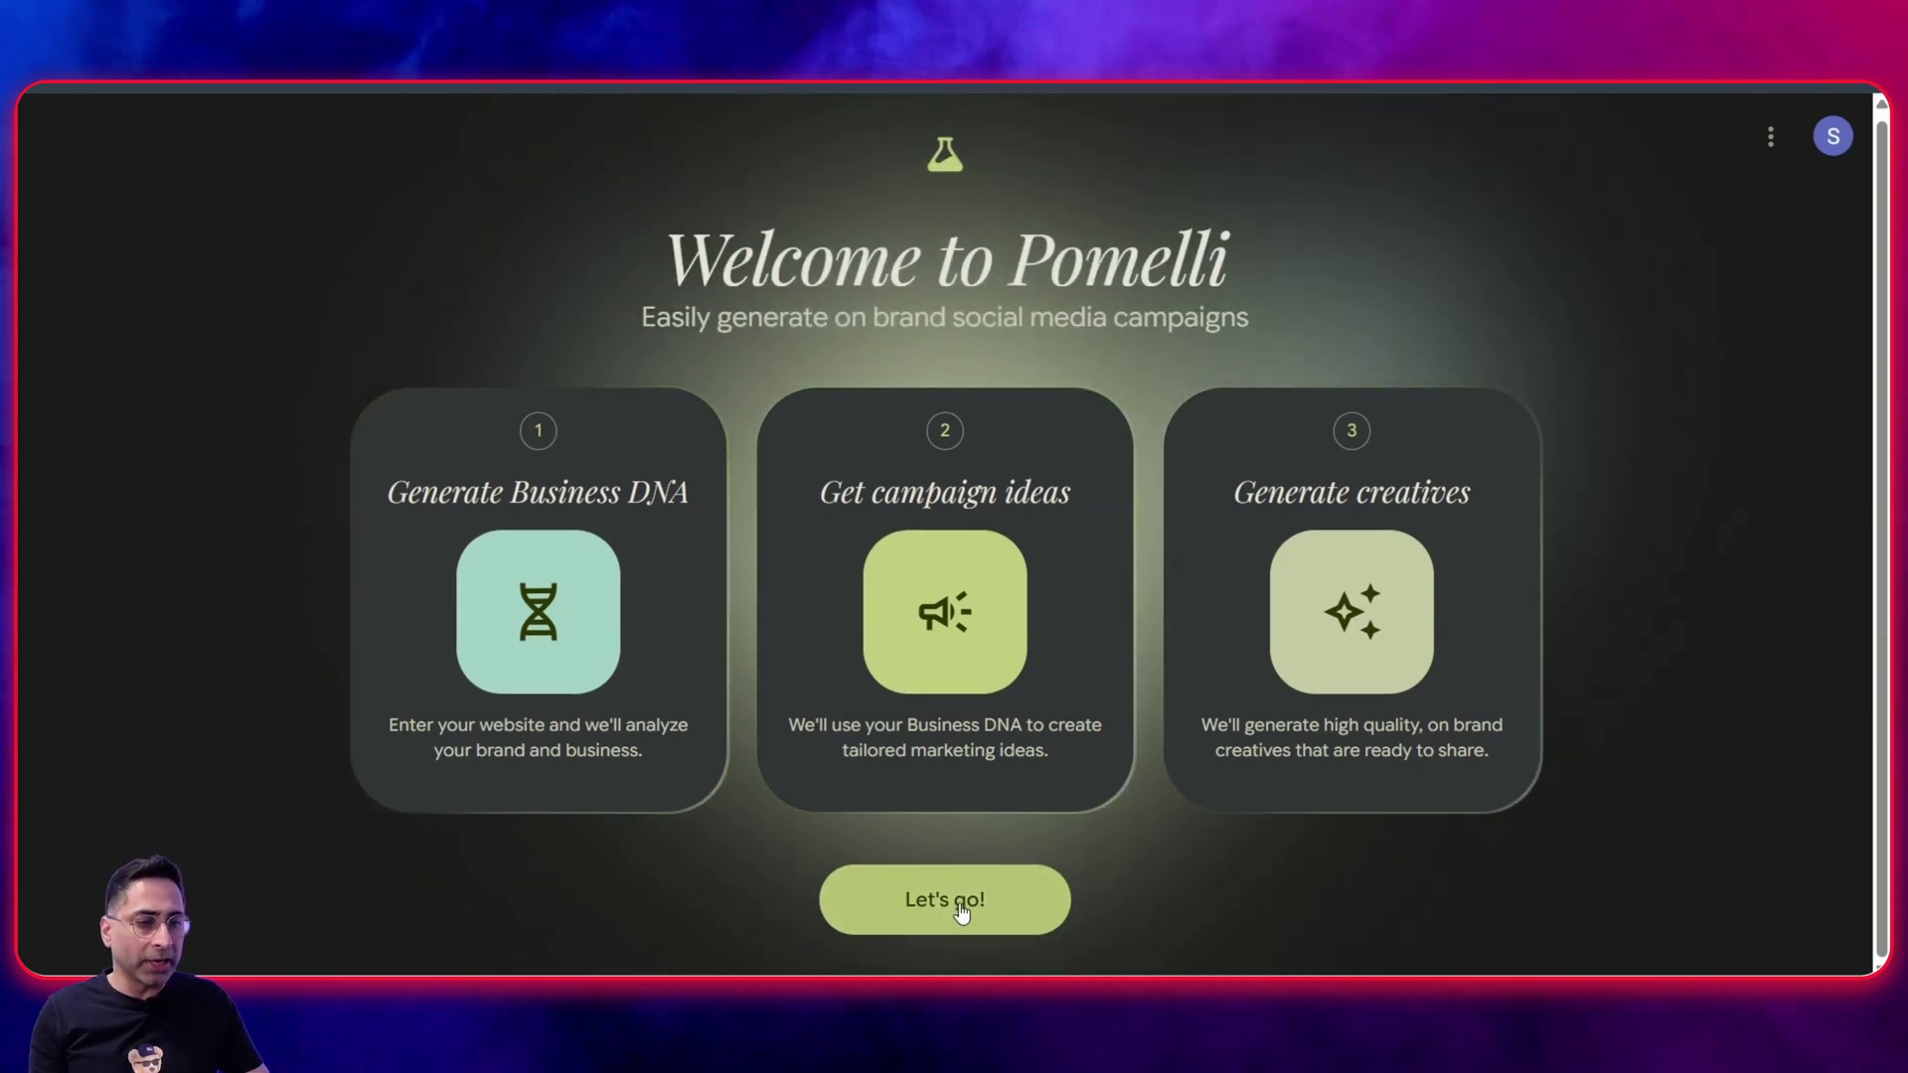
pyautogui.click(960, 910)
pyautogui.click(785, 555)
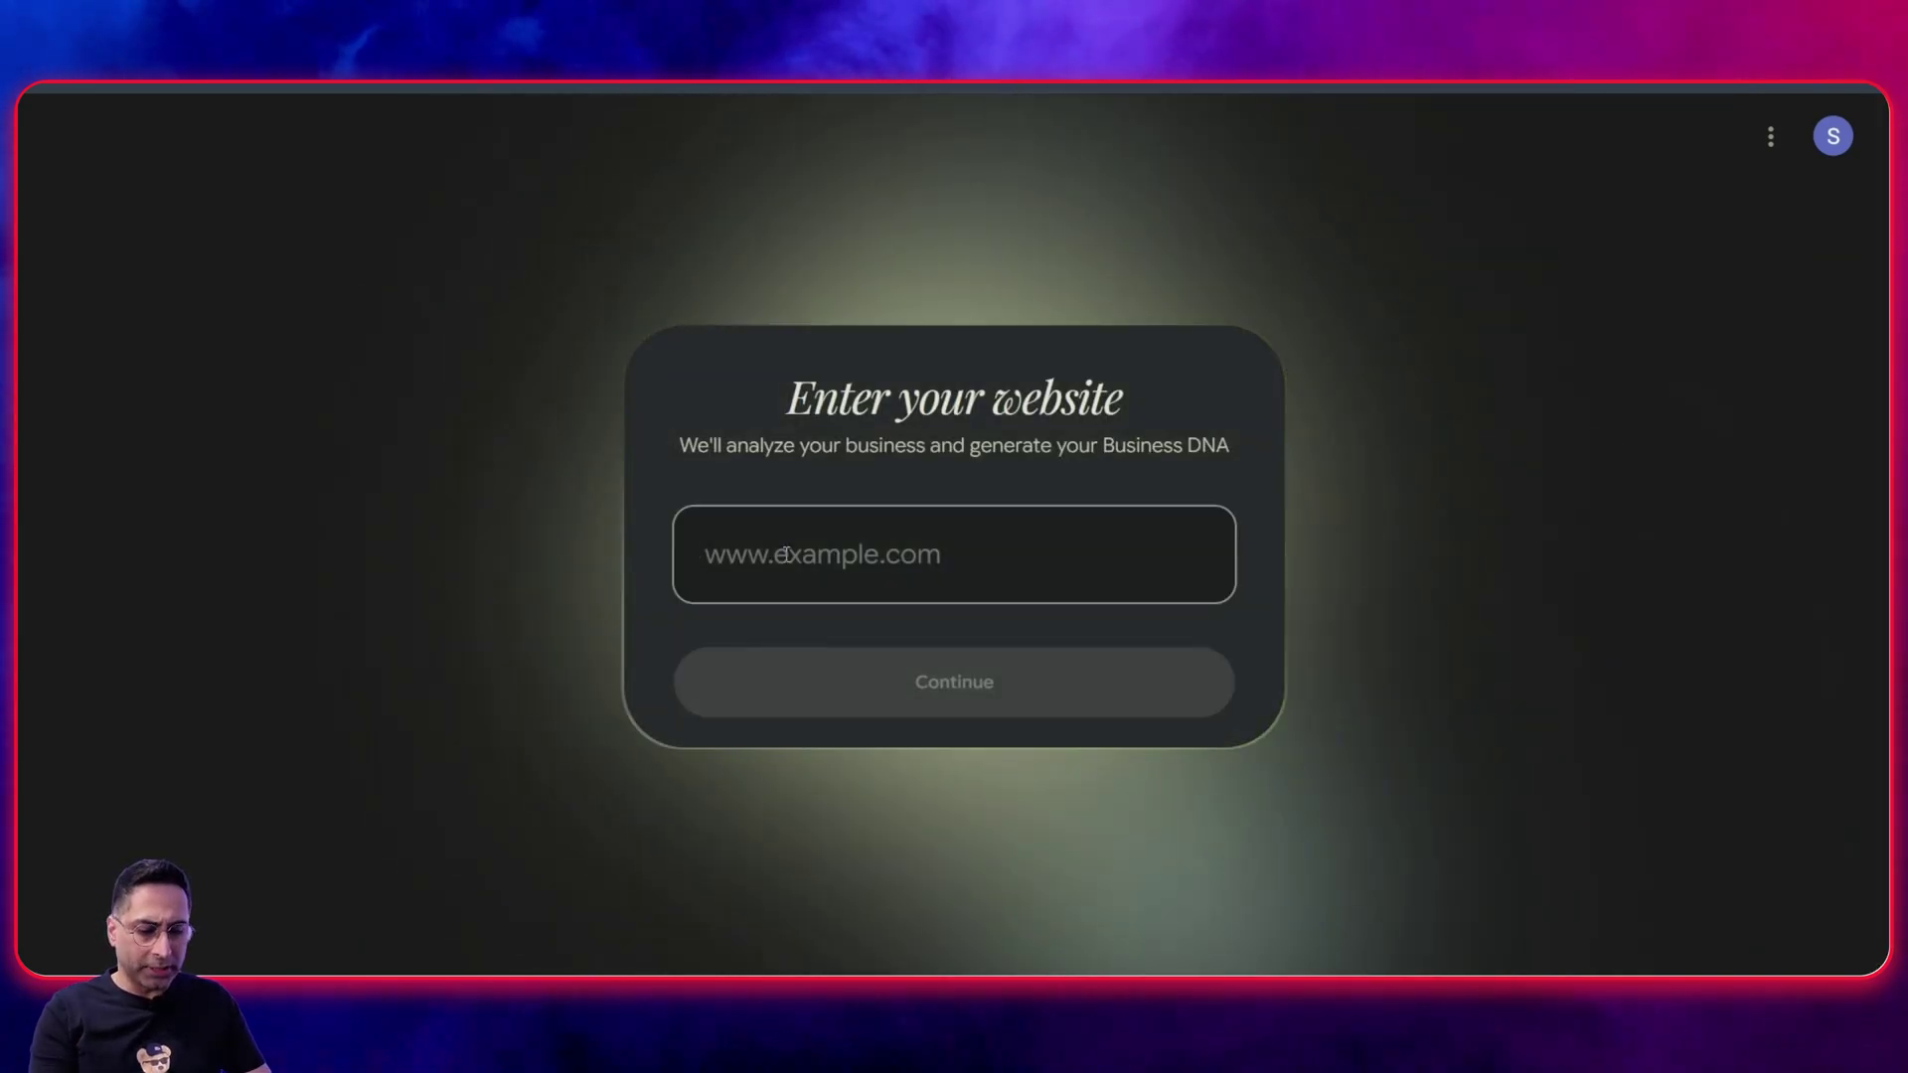
pyautogui.write('https://www.advancedmartech.com')
pyautogui.click(954, 686)
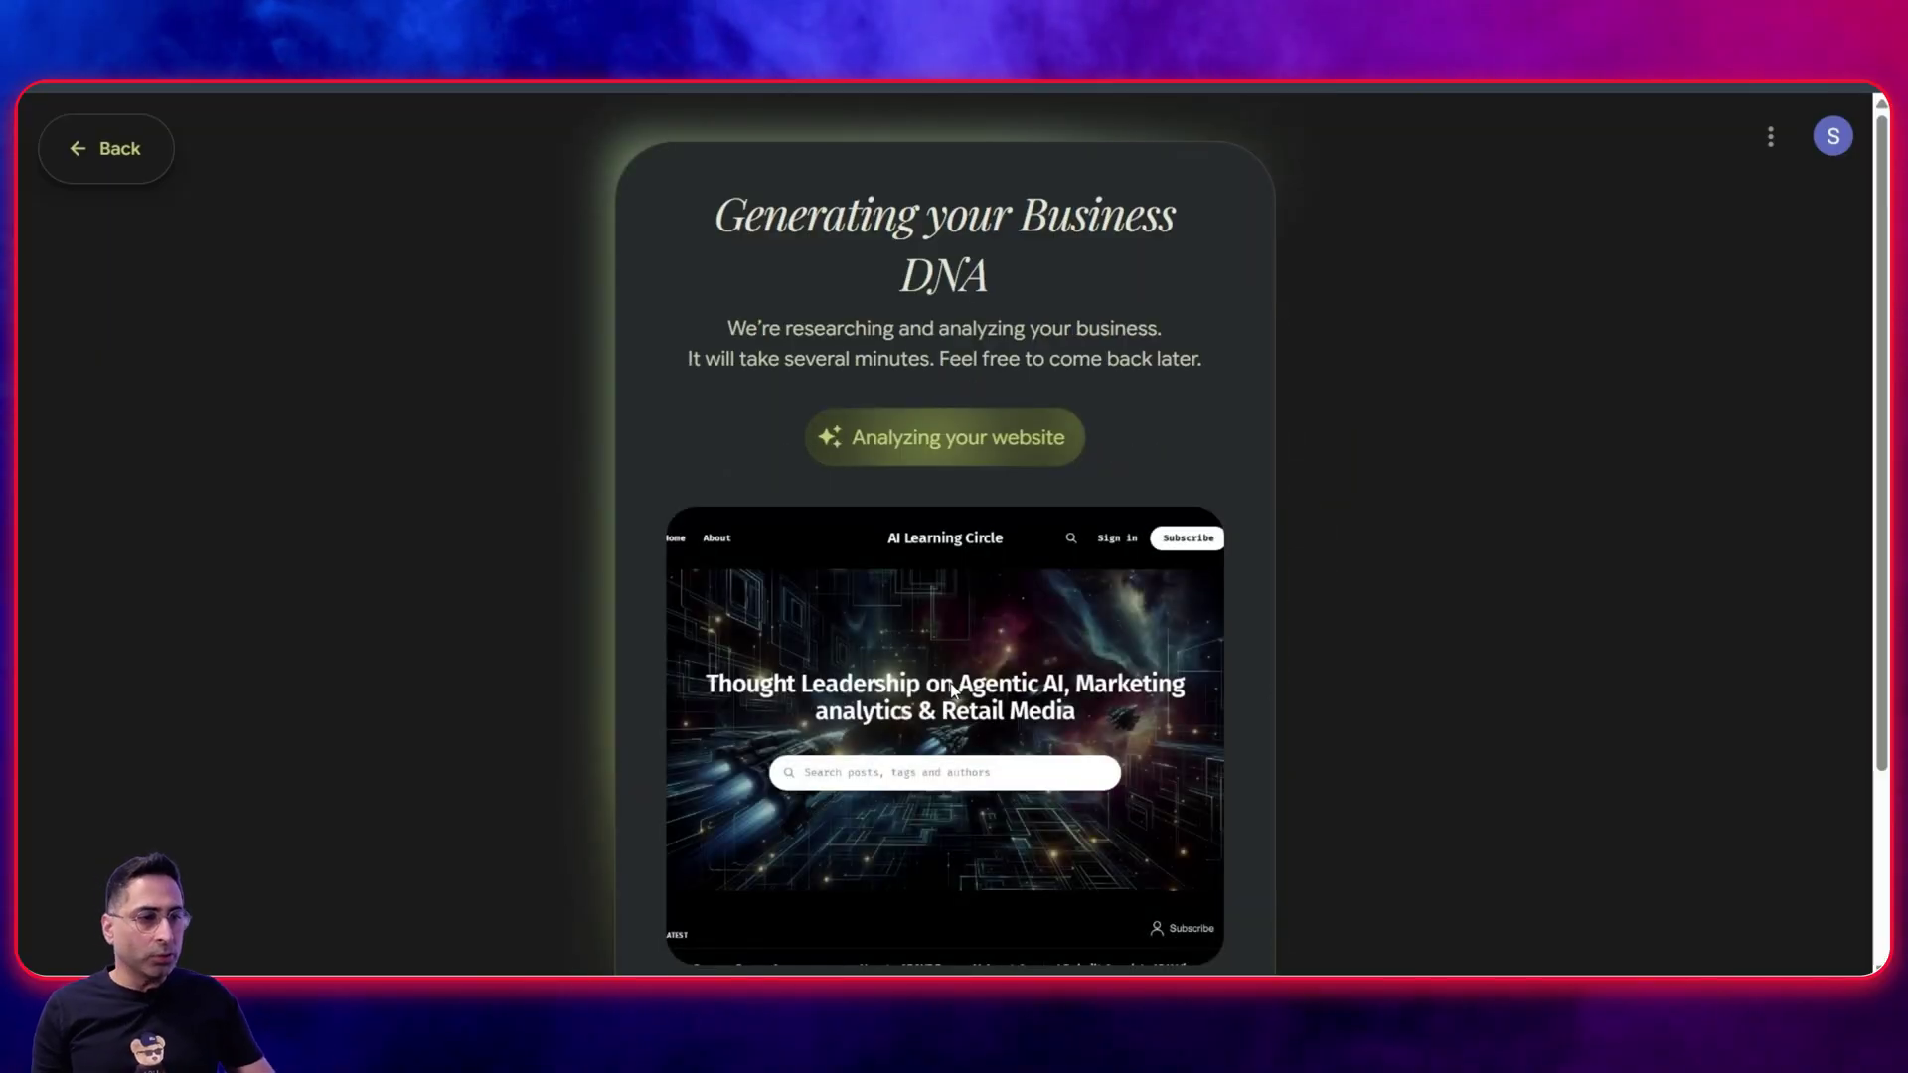
pyautogui.scroll(-2, 952, 691)
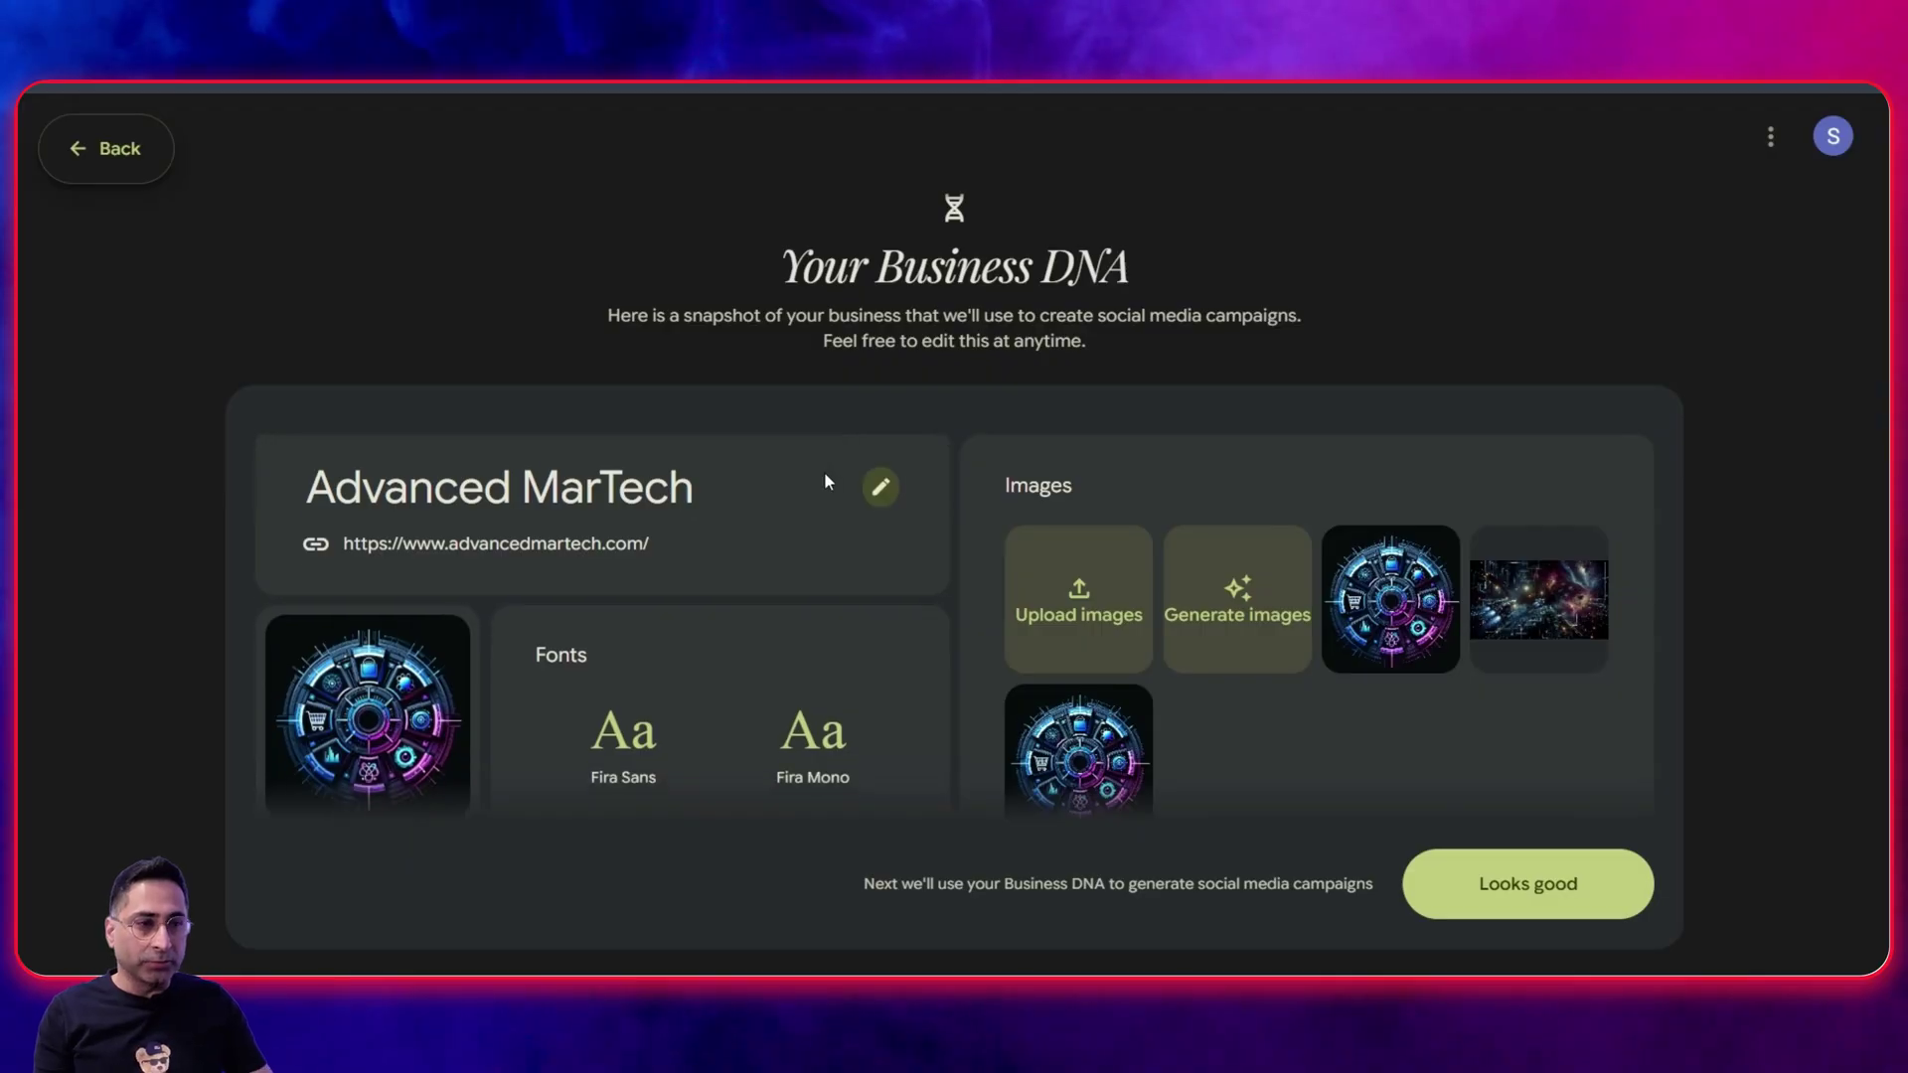
# - Zoom out, scroll through the Advanced MarTech Business DNA cards, and approve them with Looks good
pyautogui.scroll(-2, 652, 519)
pyautogui.scroll(2, 652, 519)
pyautogui.hotkey('ctrl', '-')
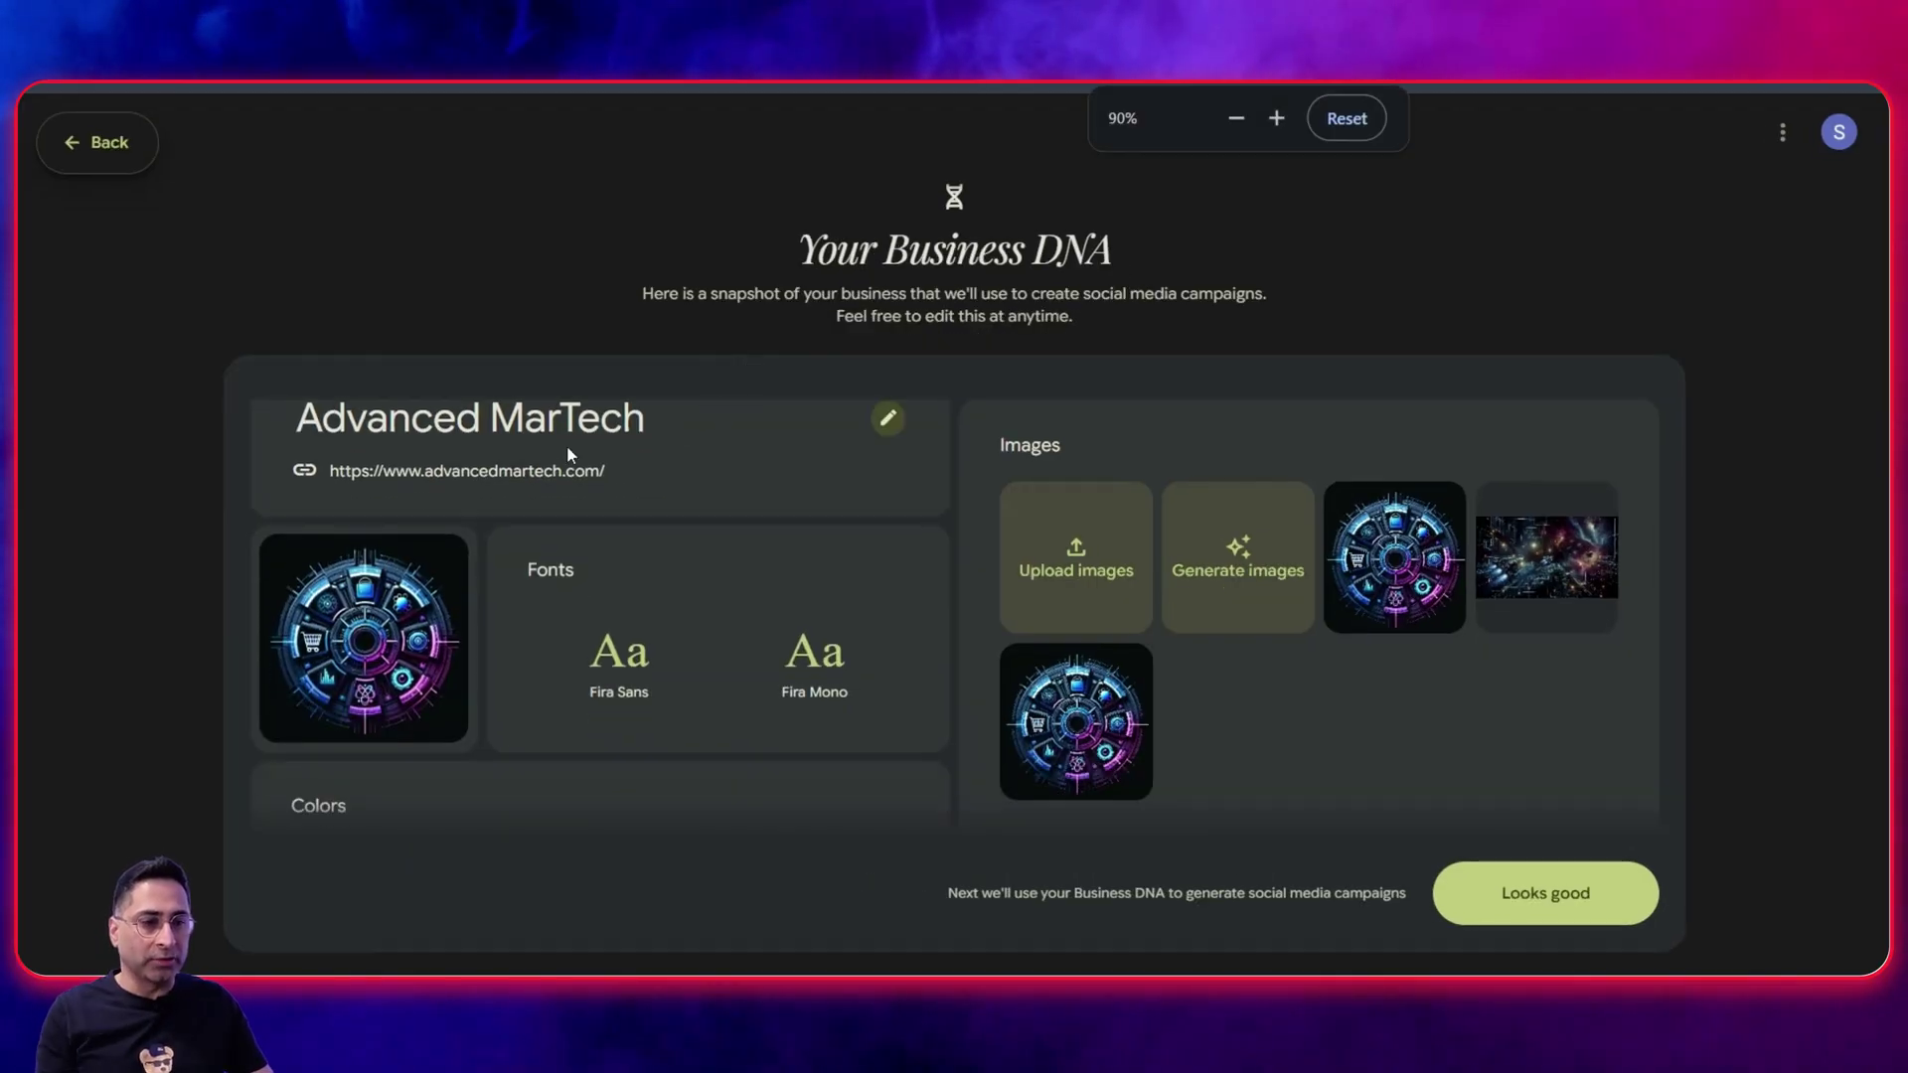
pyautogui.scroll(-2, 433, 571)
pyautogui.scroll(-1, 609, 529)
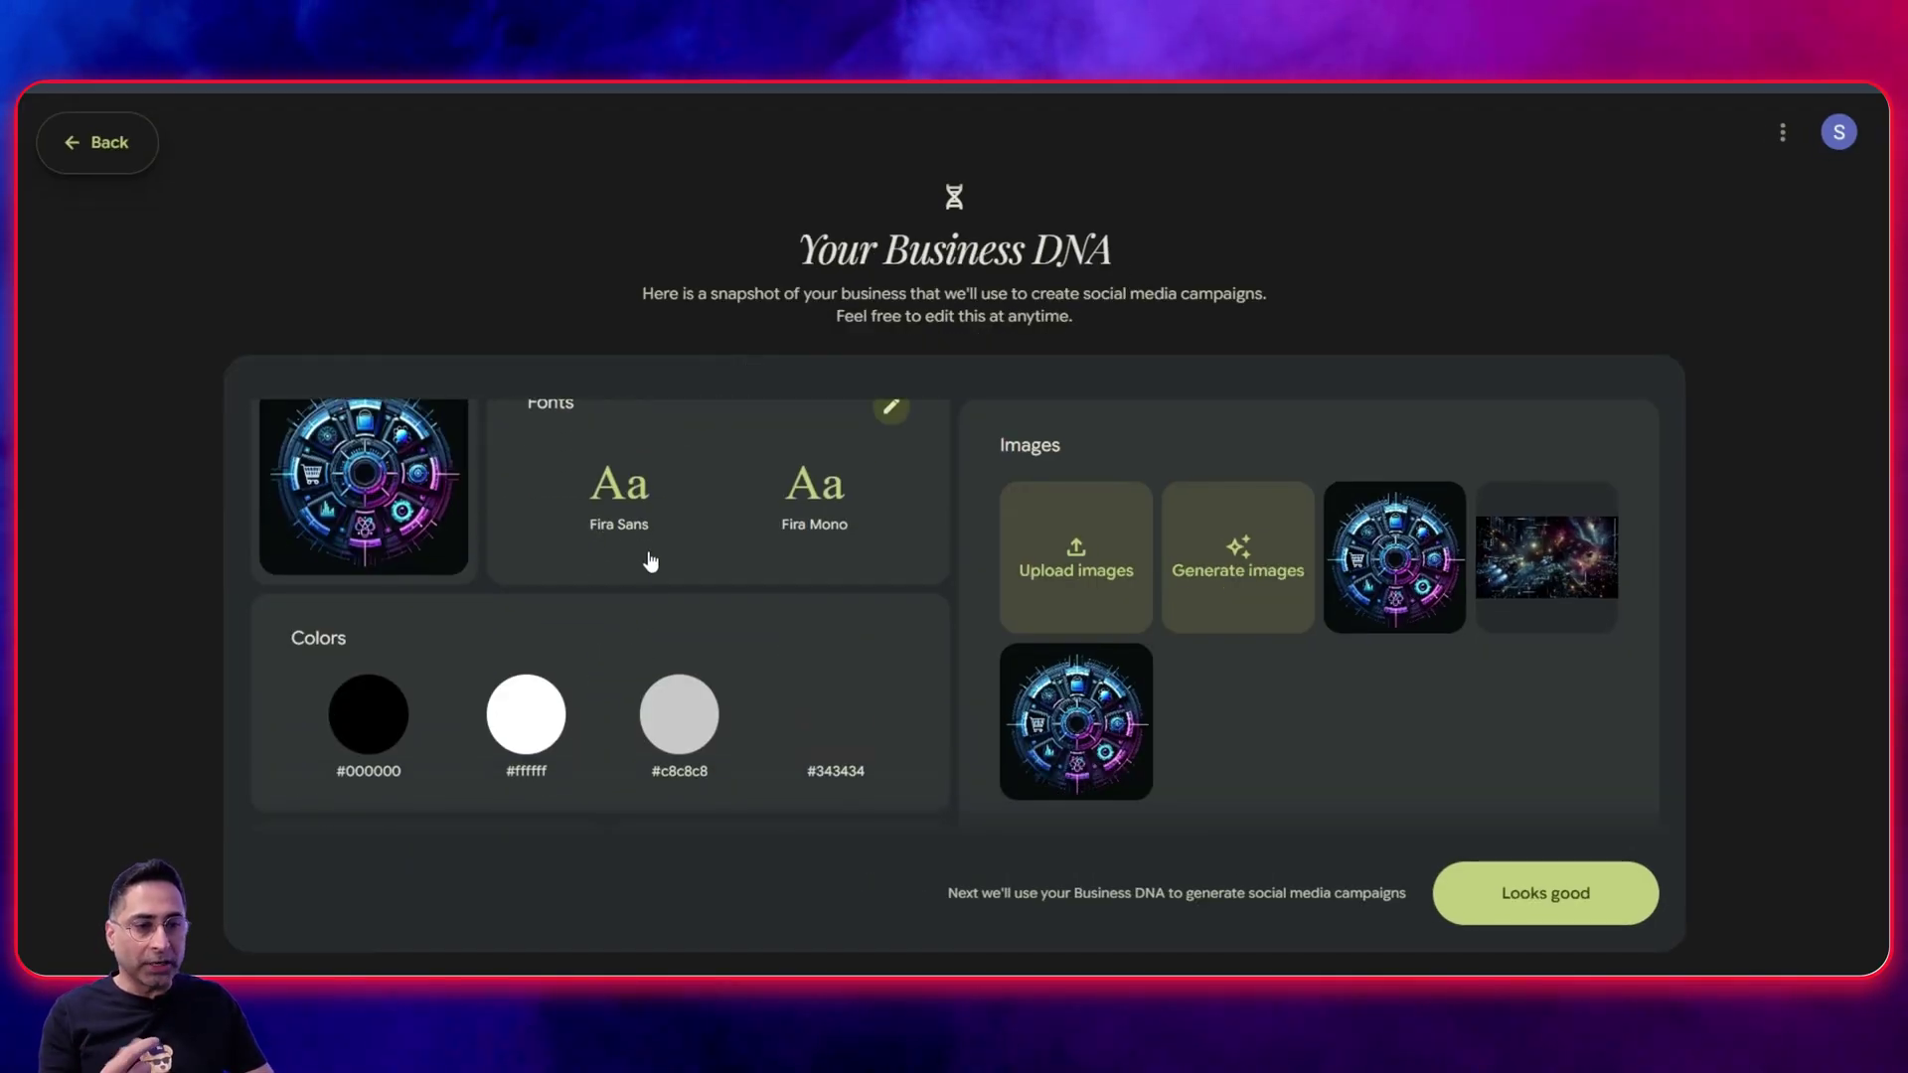
pyautogui.scroll(-5, 676, 555)
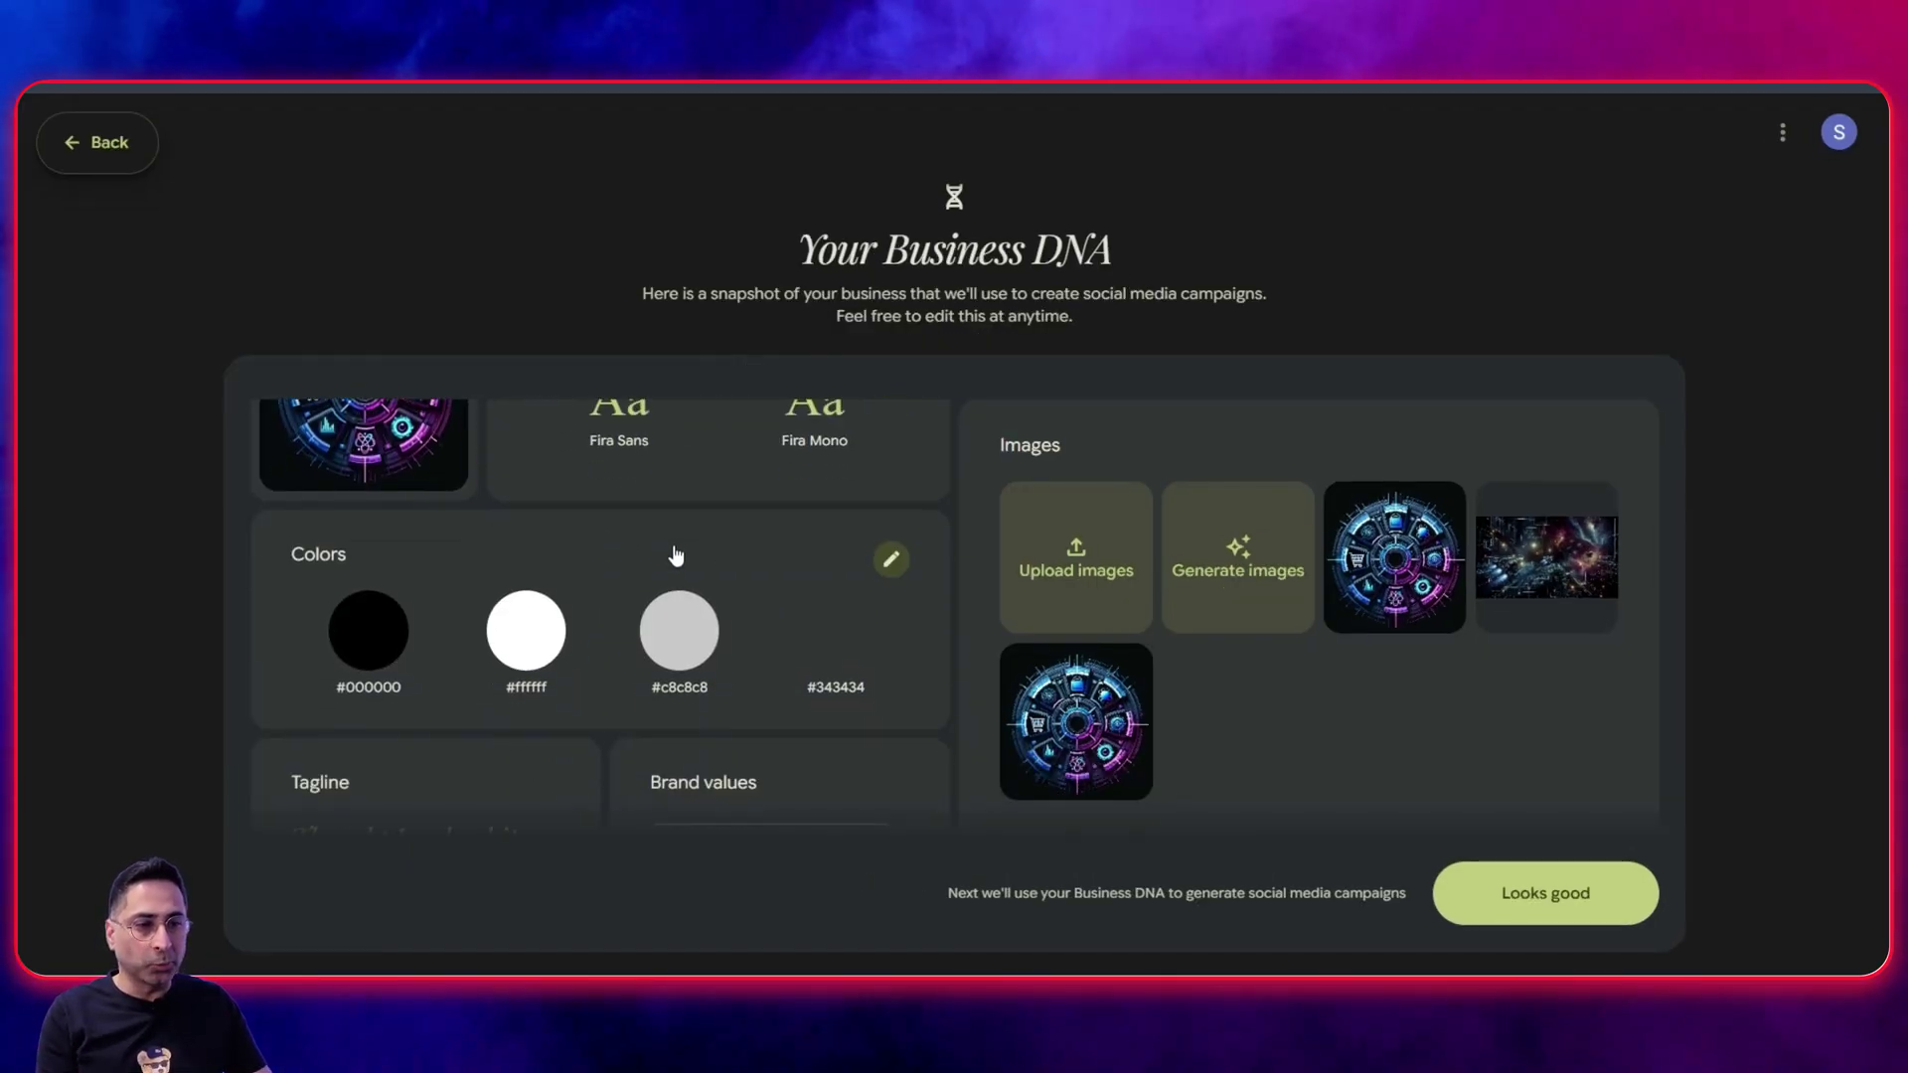
pyautogui.scroll(-2, 547, 560)
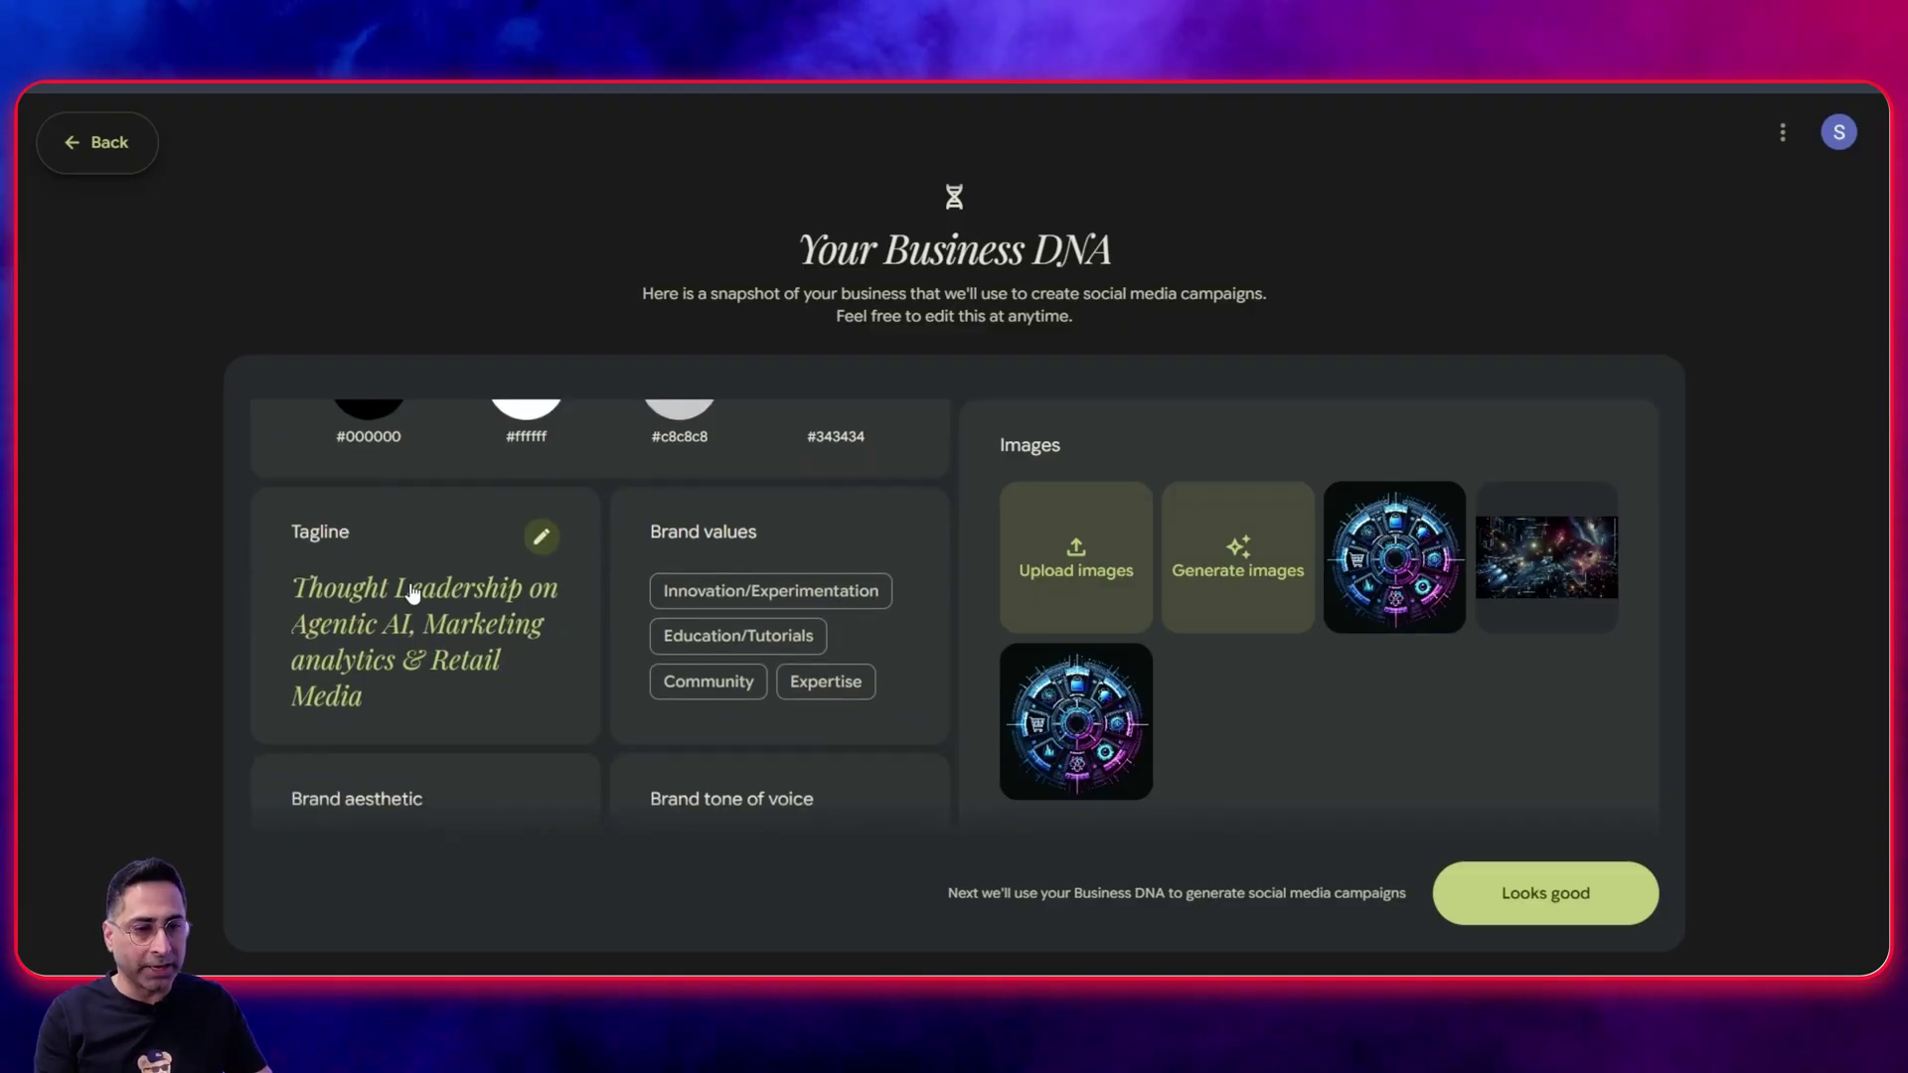
pyautogui.scroll(-2, 737, 572)
pyautogui.scroll(-5, 749, 608)
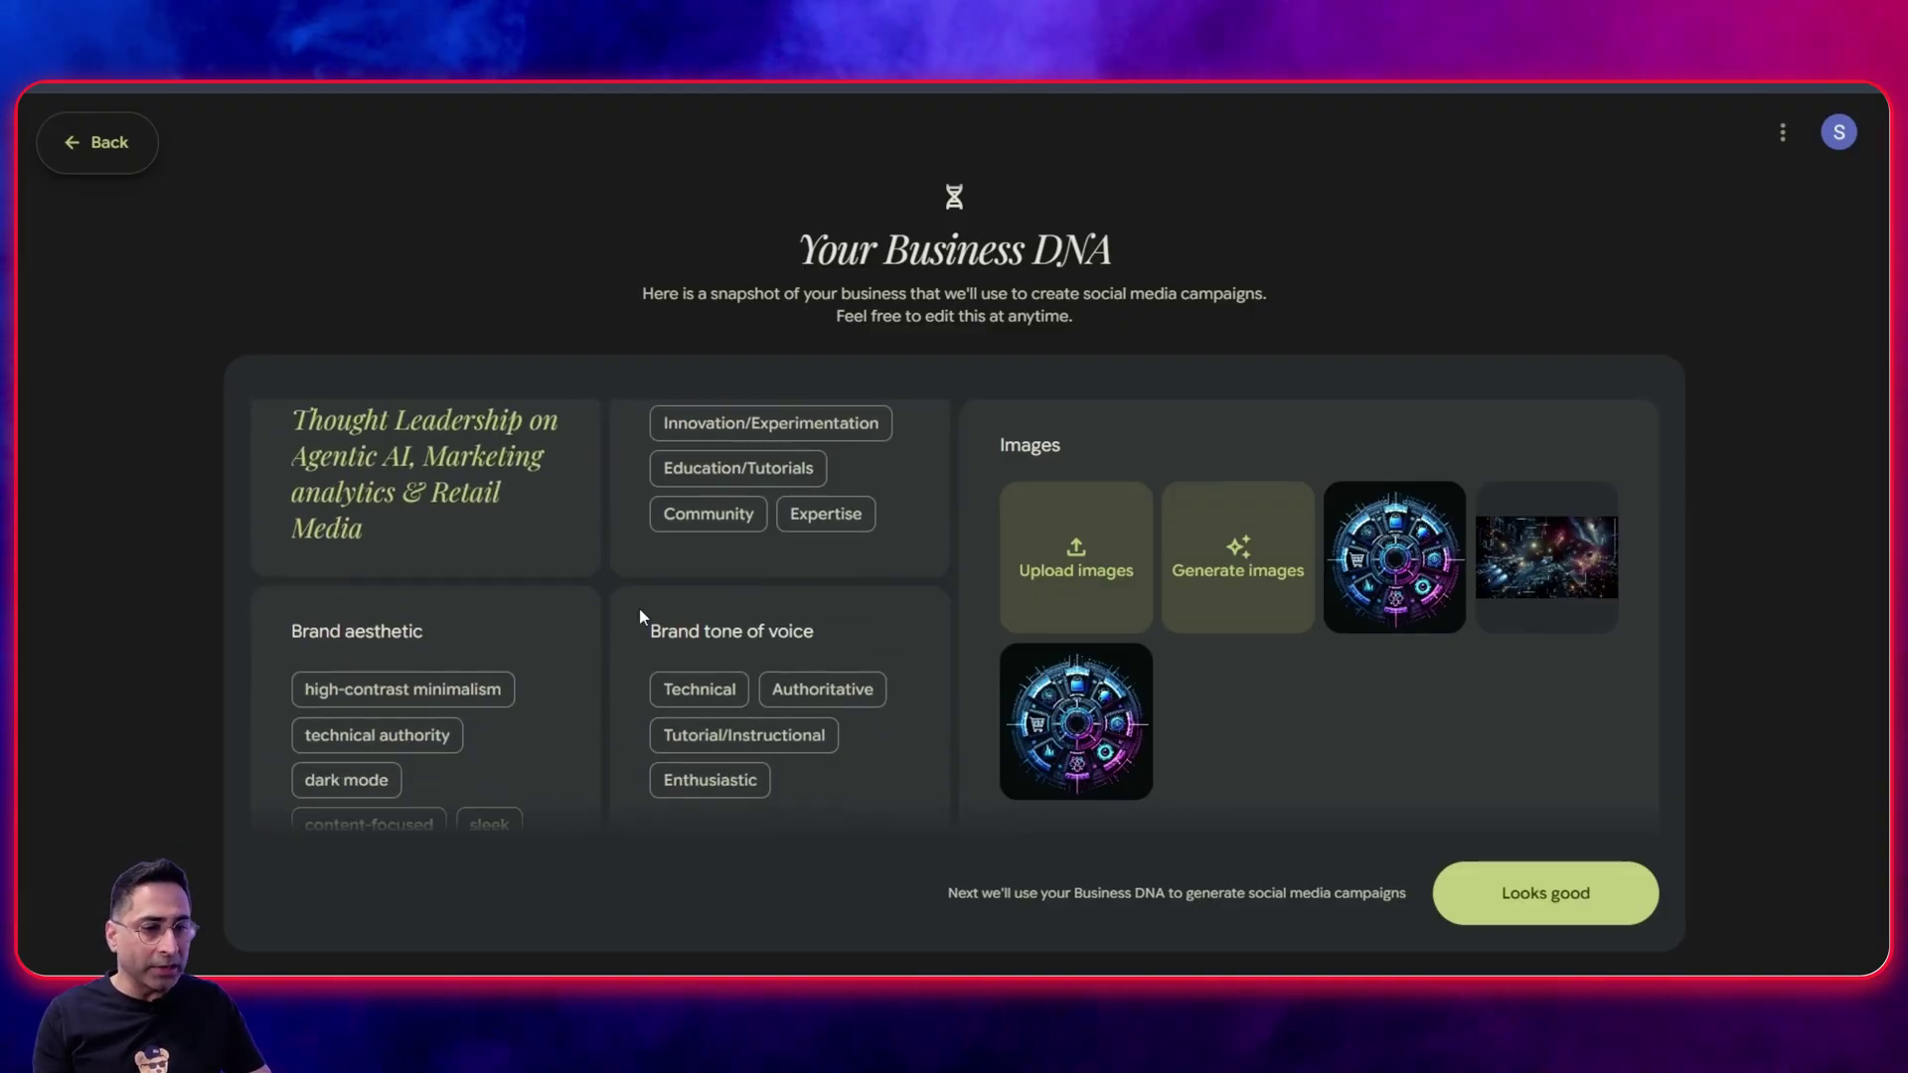
pyautogui.scroll(-3, 677, 554)
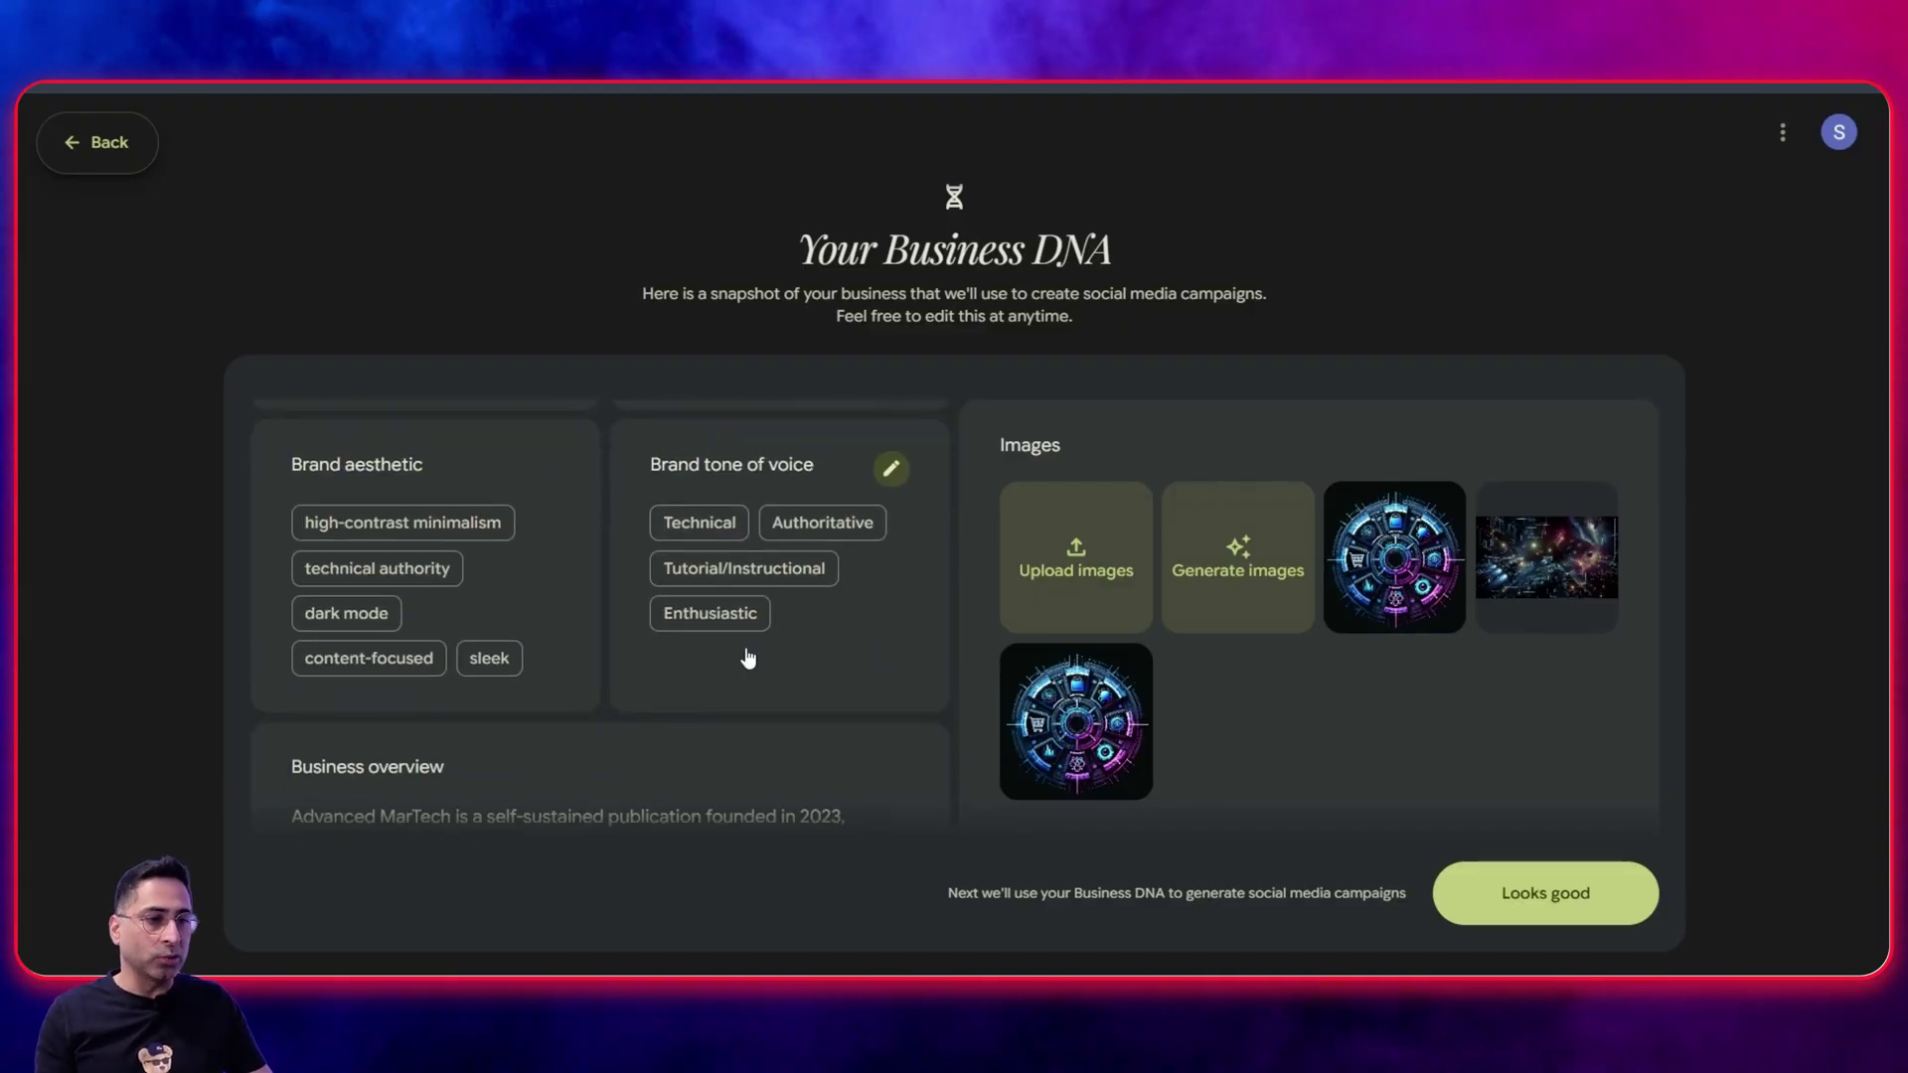
pyautogui.scroll(-2, 1354, 586)
pyautogui.scroll(-1, 1354, 586)
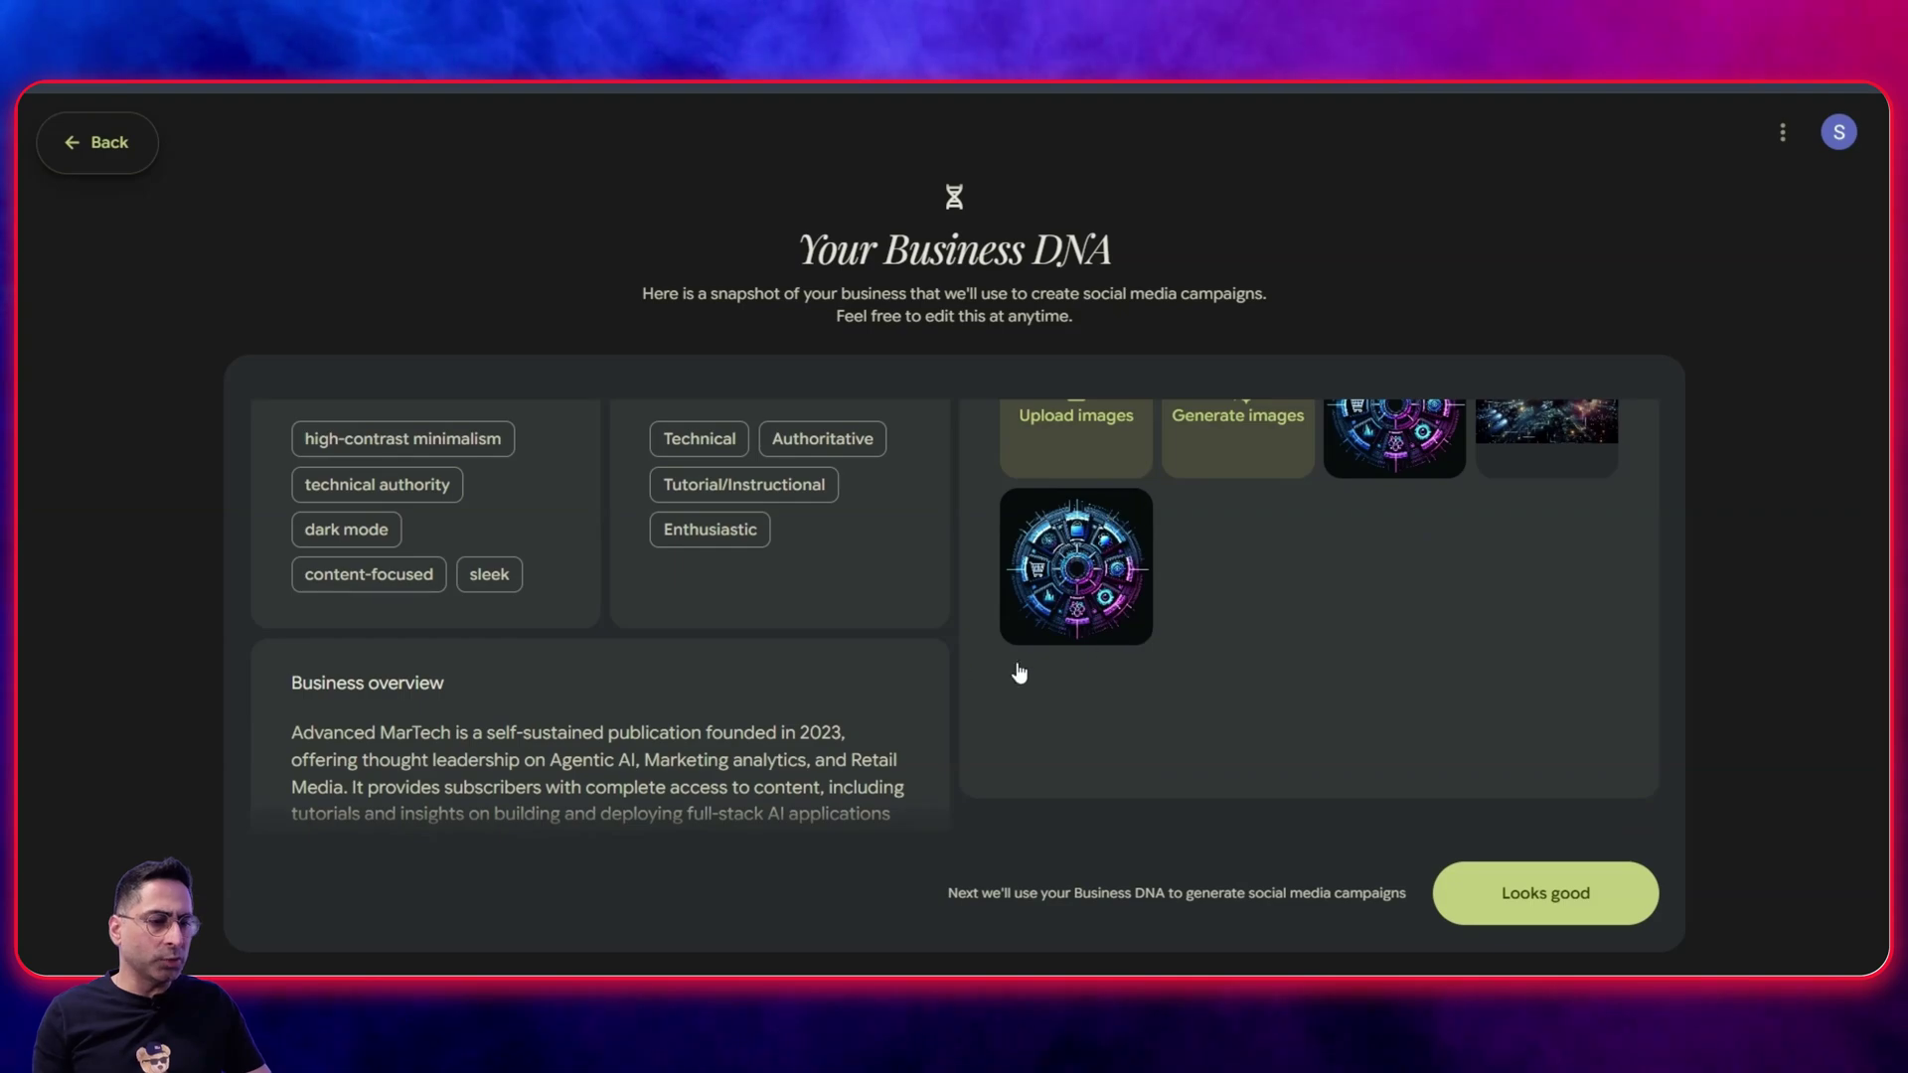
pyautogui.scroll(-2, 779, 609)
pyautogui.moveTo(502, 658)
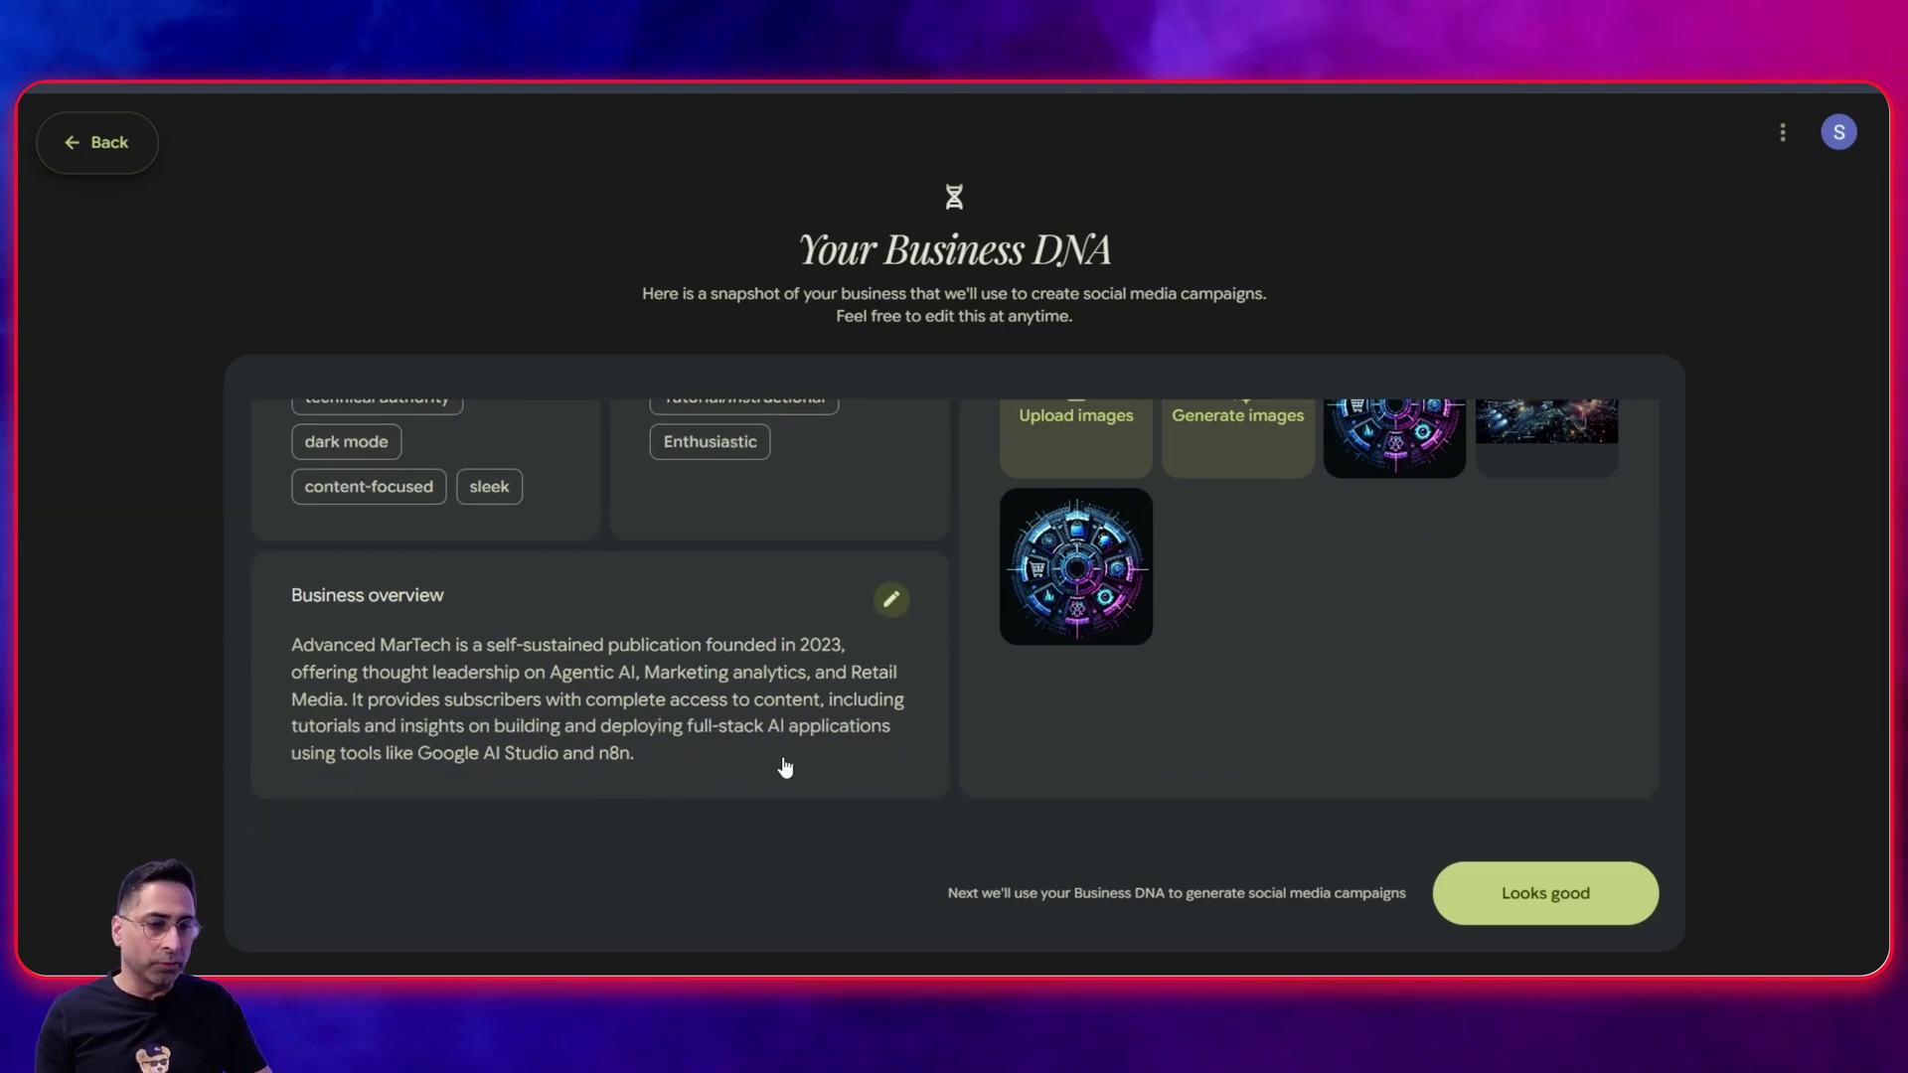
pyautogui.click(1441, 879)
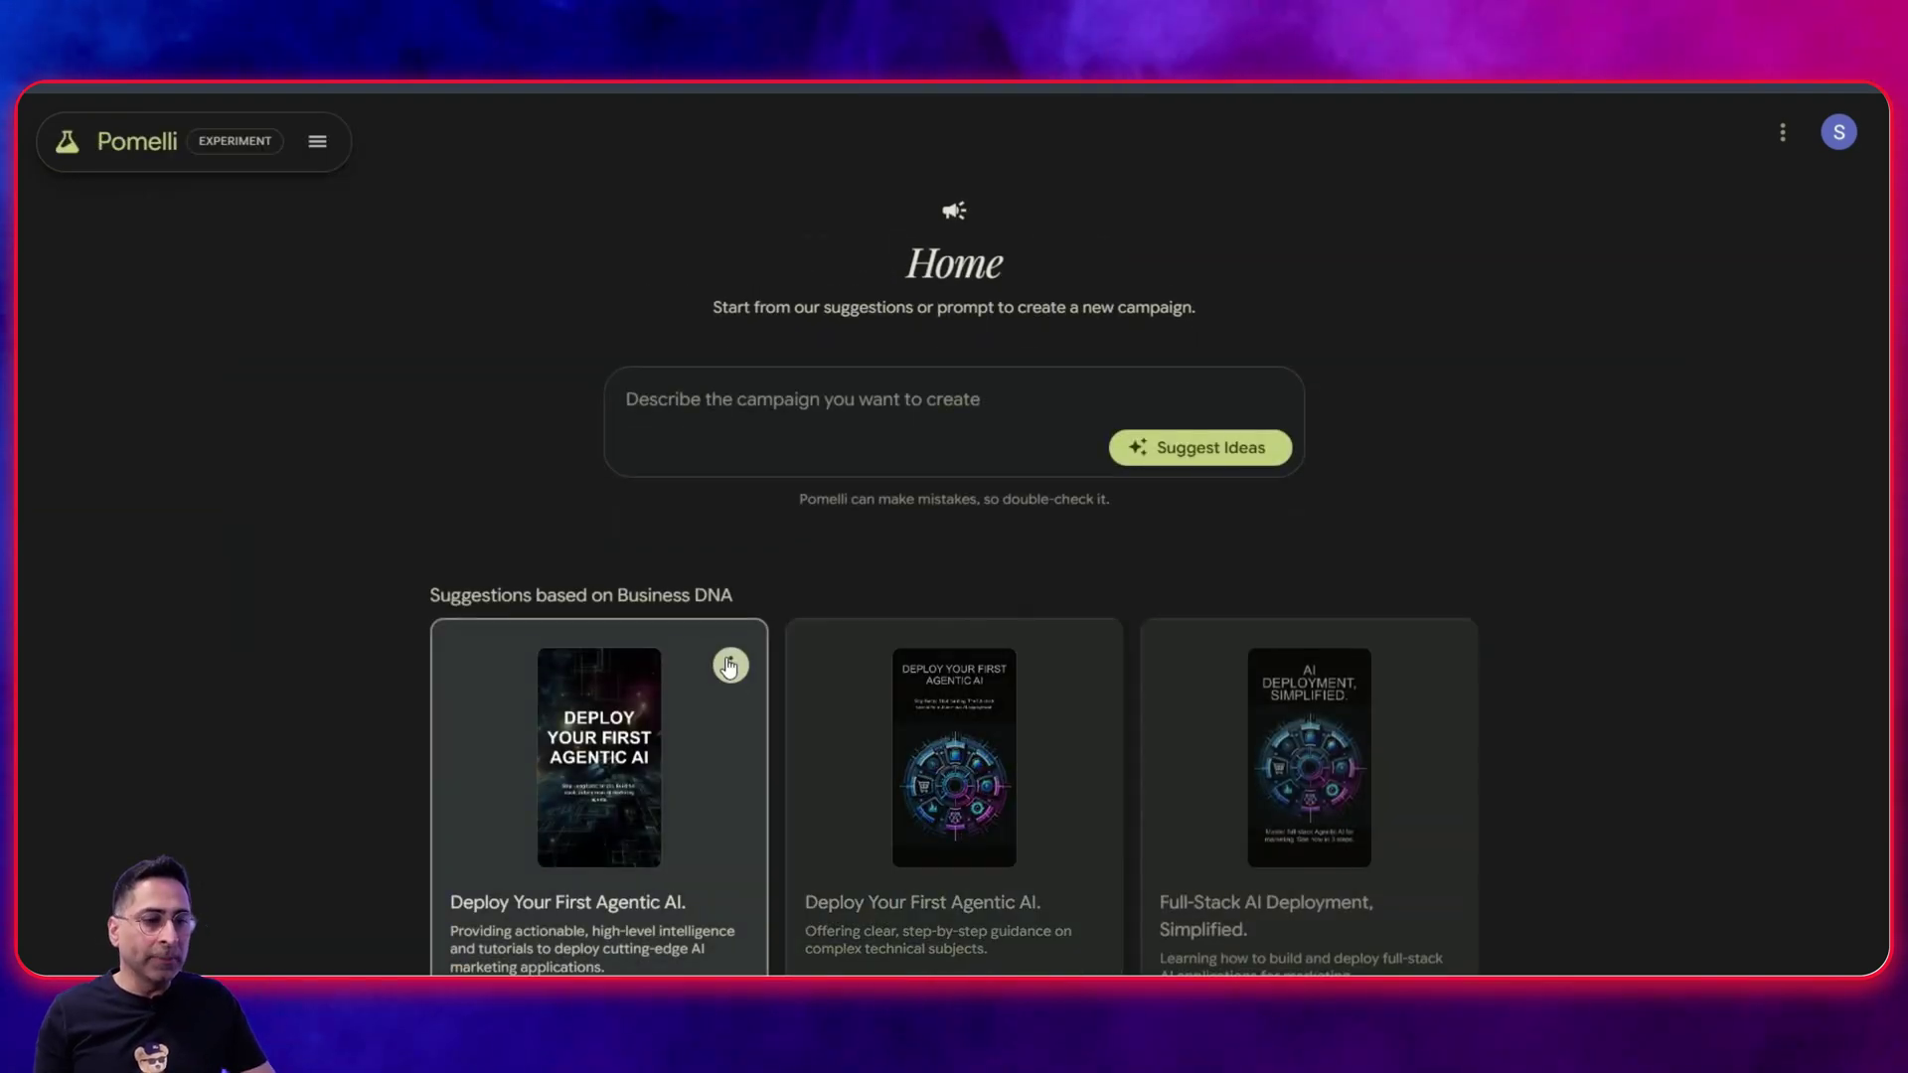
pyautogui.scroll(-1, 632, 547)
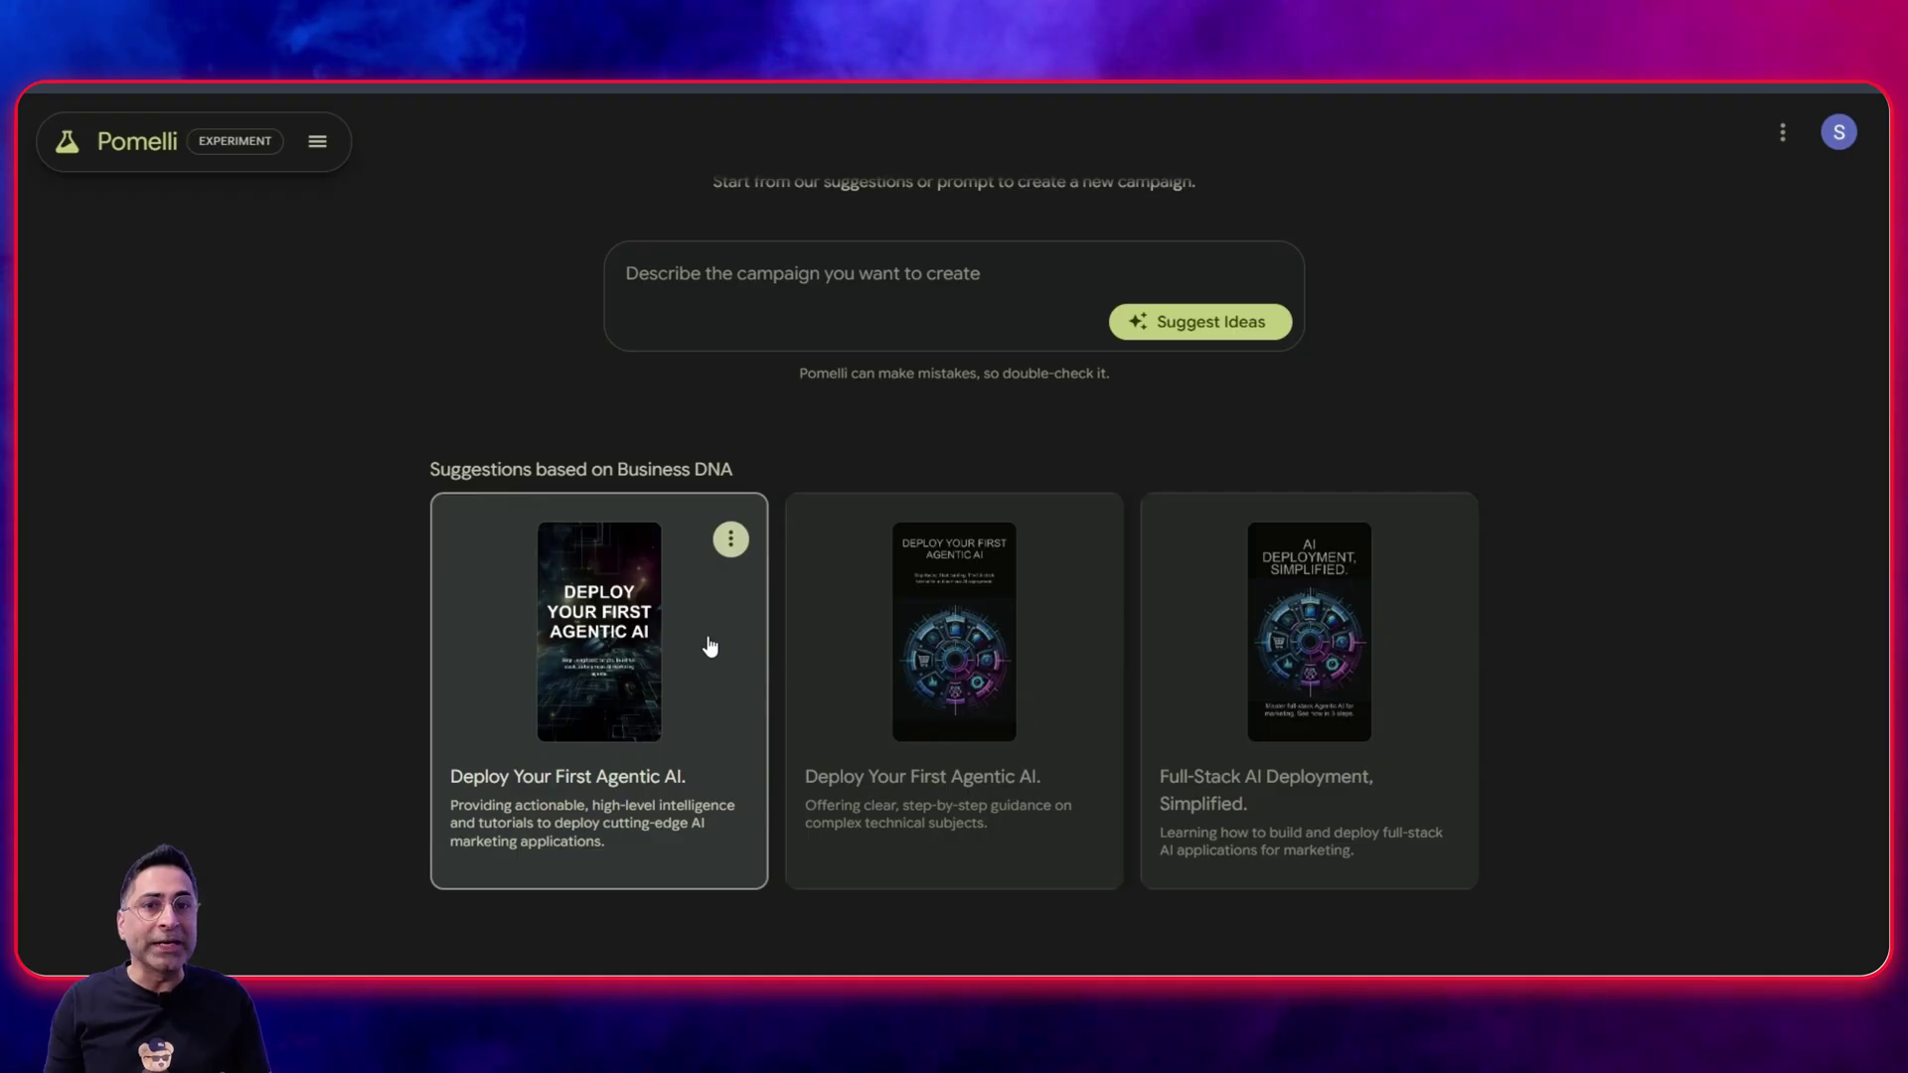
# - Switch to the AI Learning Circle blog and scroll through its post list and back up
pyautogui.click(802, 99)
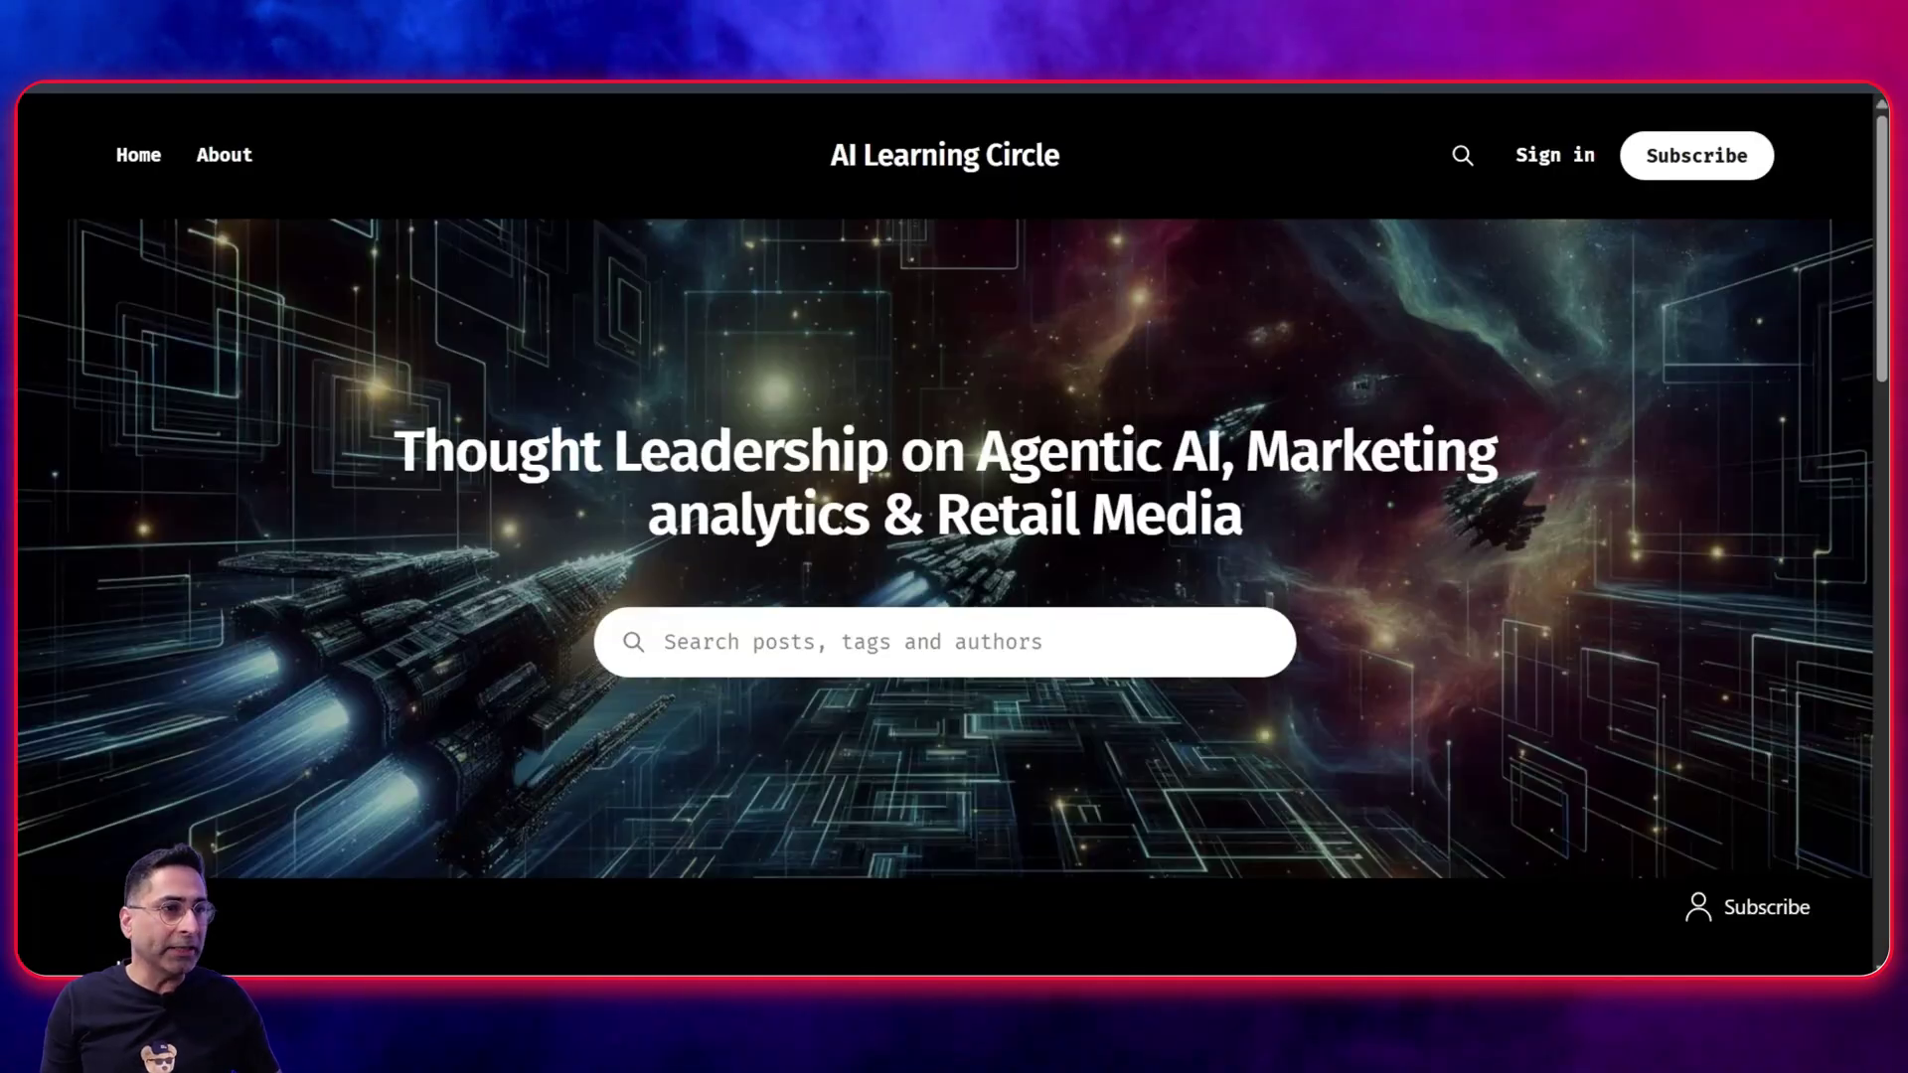
pyautogui.scroll(-7, 760, 455)
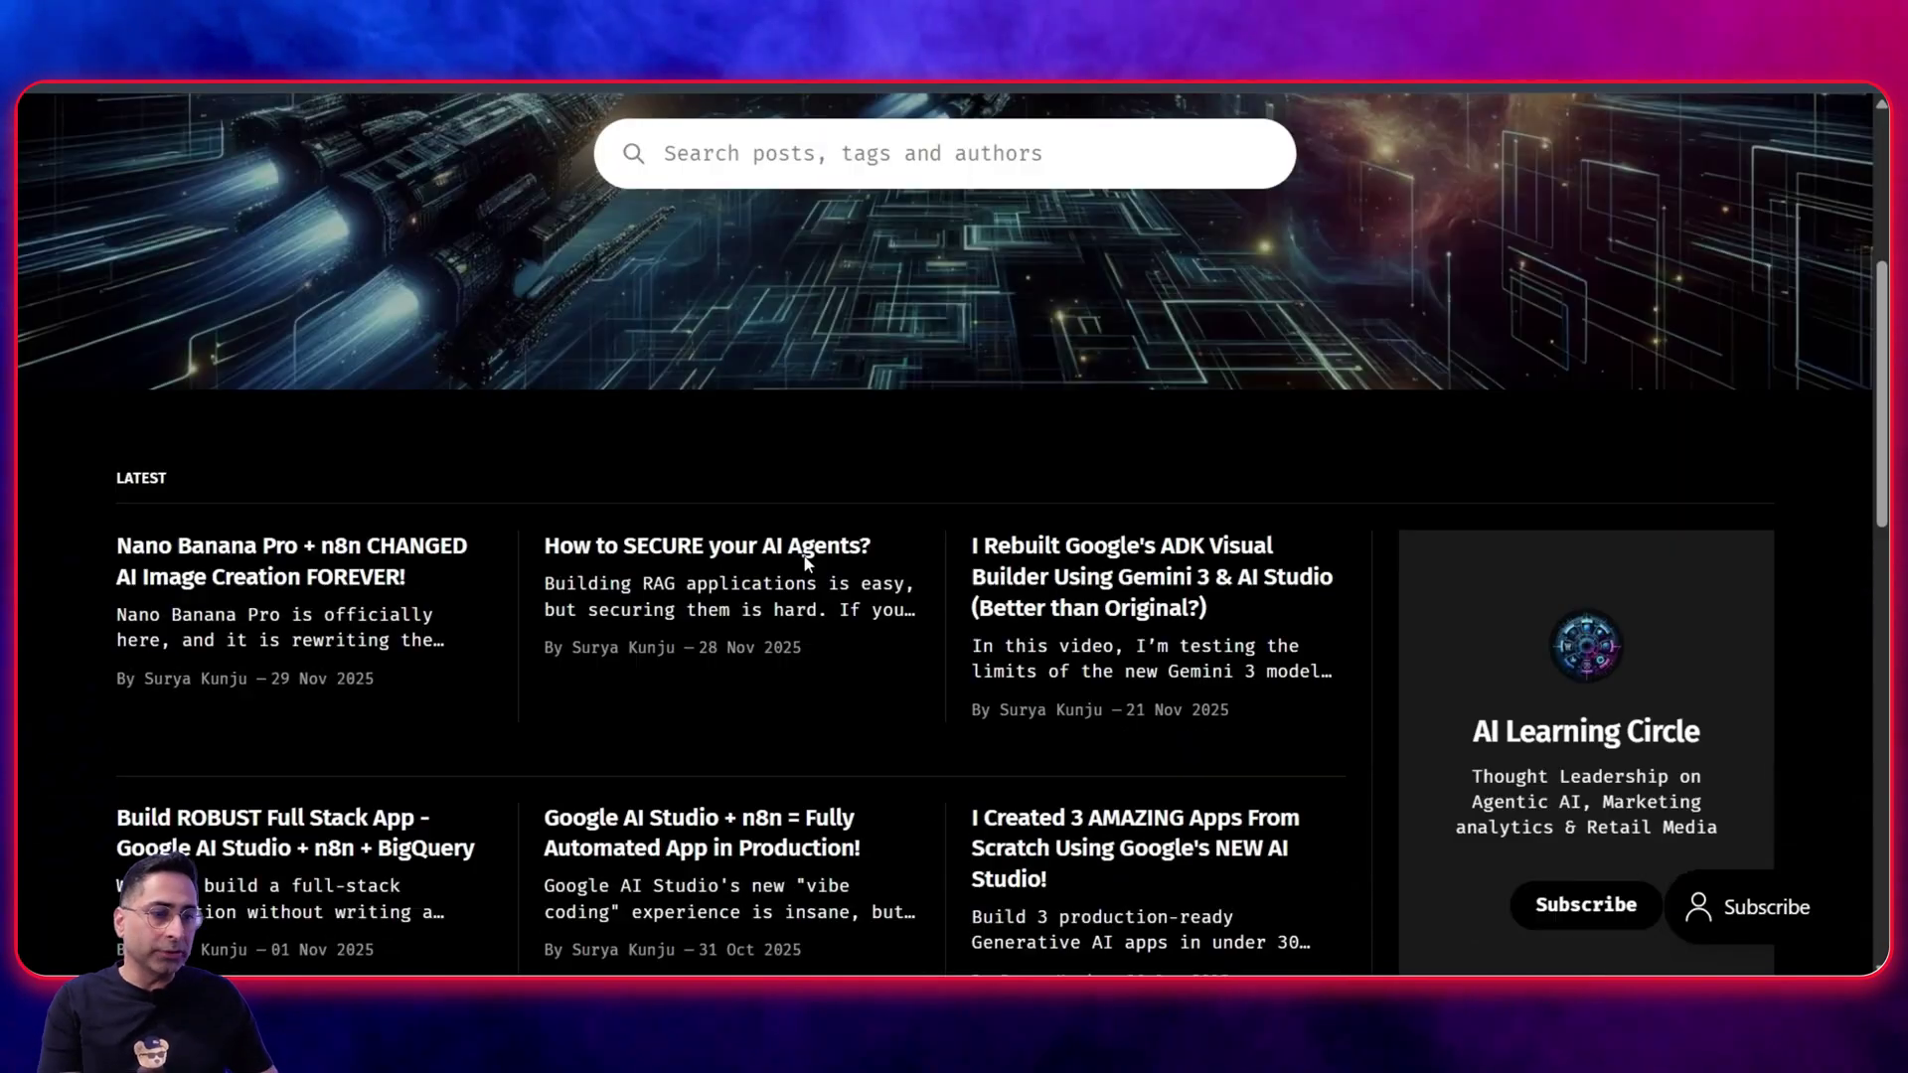
pyautogui.scroll(2, 785, 542)
pyautogui.scroll(5, 780, 537)
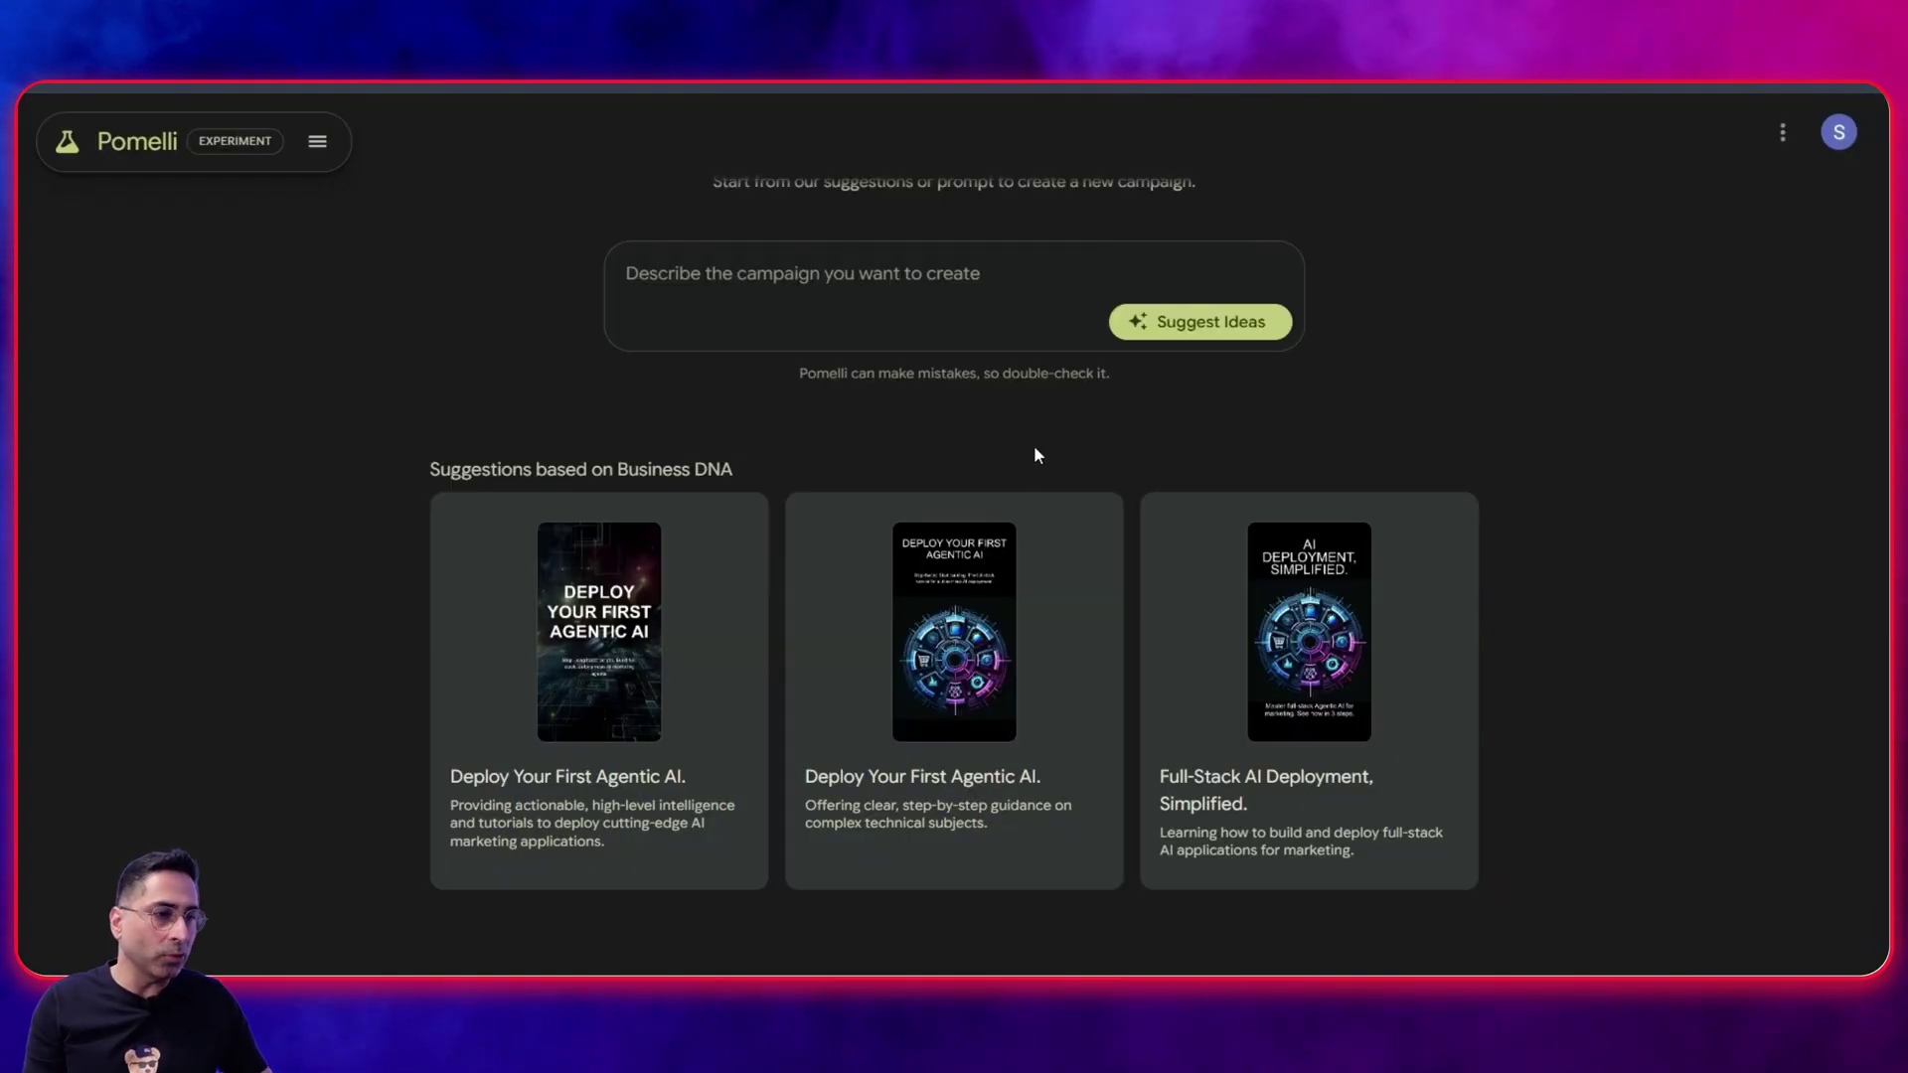
pyautogui.scroll(3, 1034, 445)
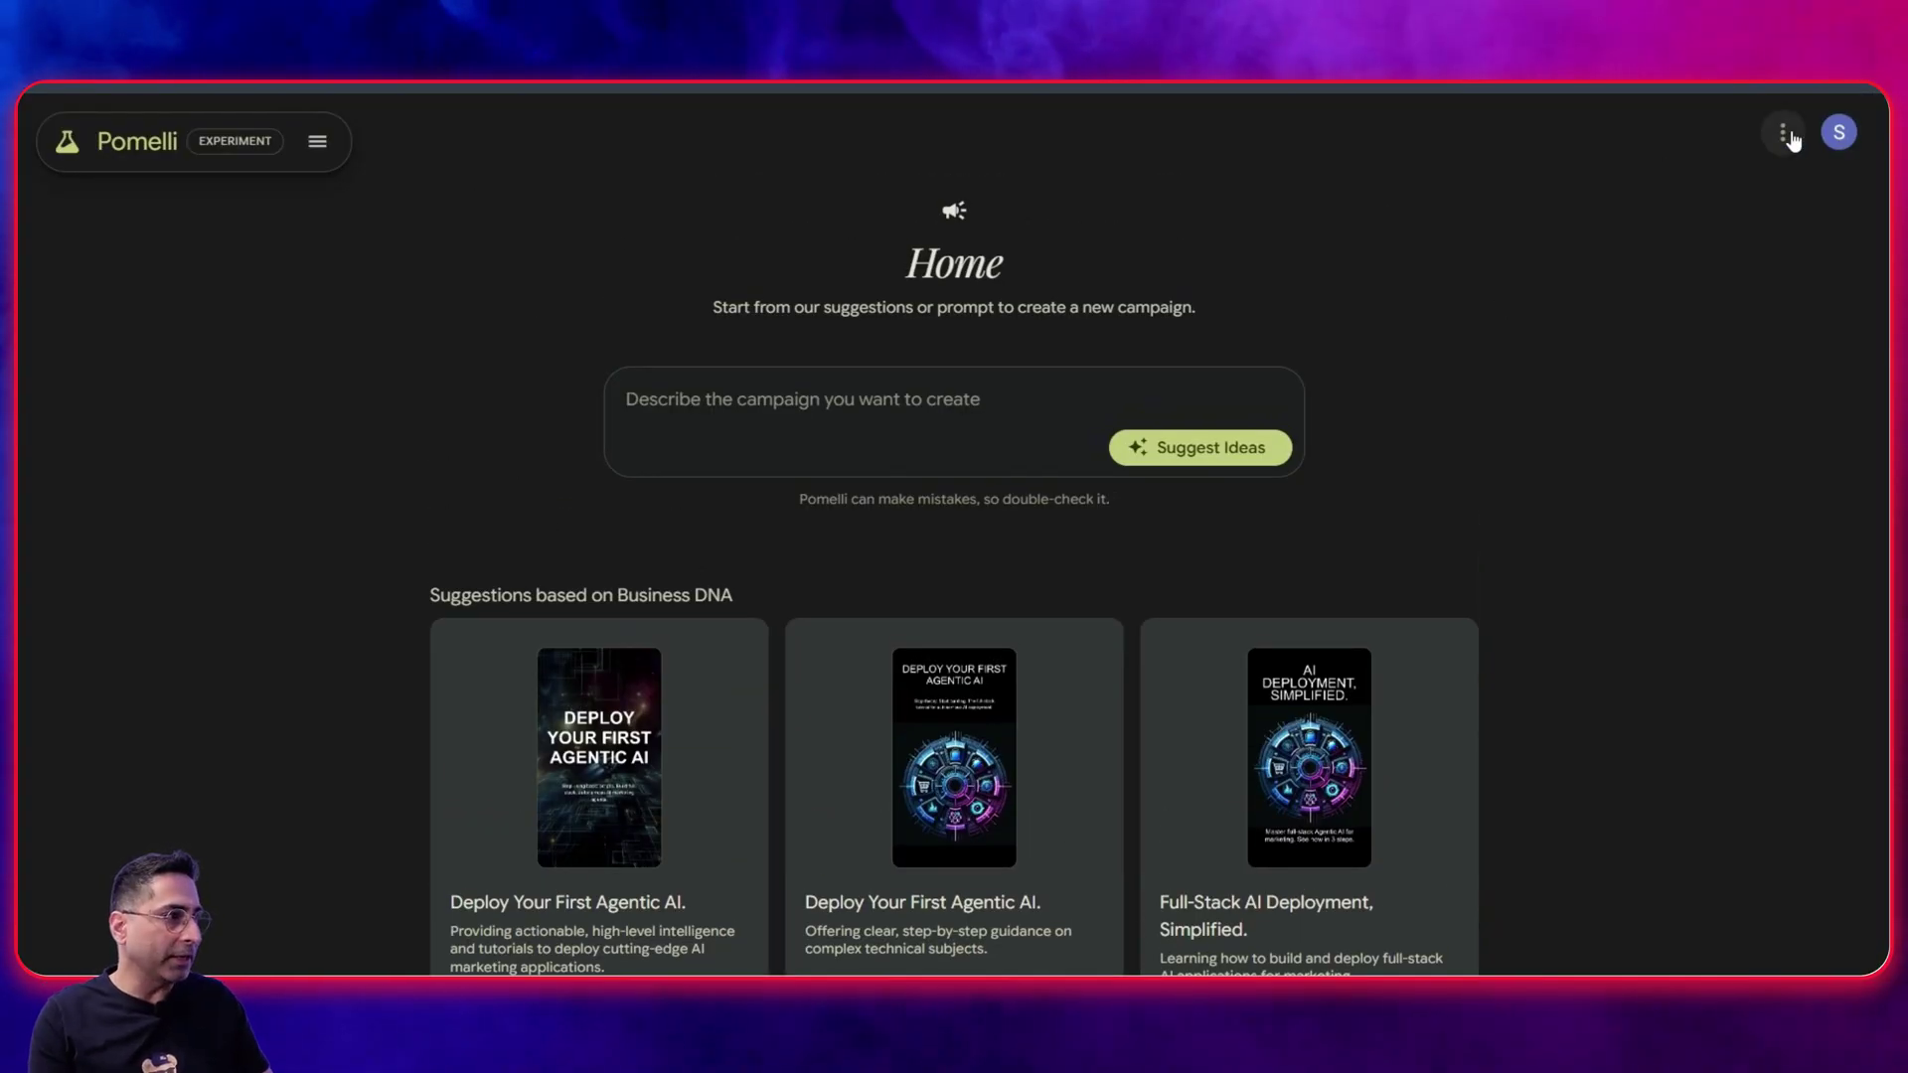
# - Generate the business data archive from the ⋮ menu's Download business data option
pyautogui.click(1784, 135)
pyautogui.click(1669, 246)
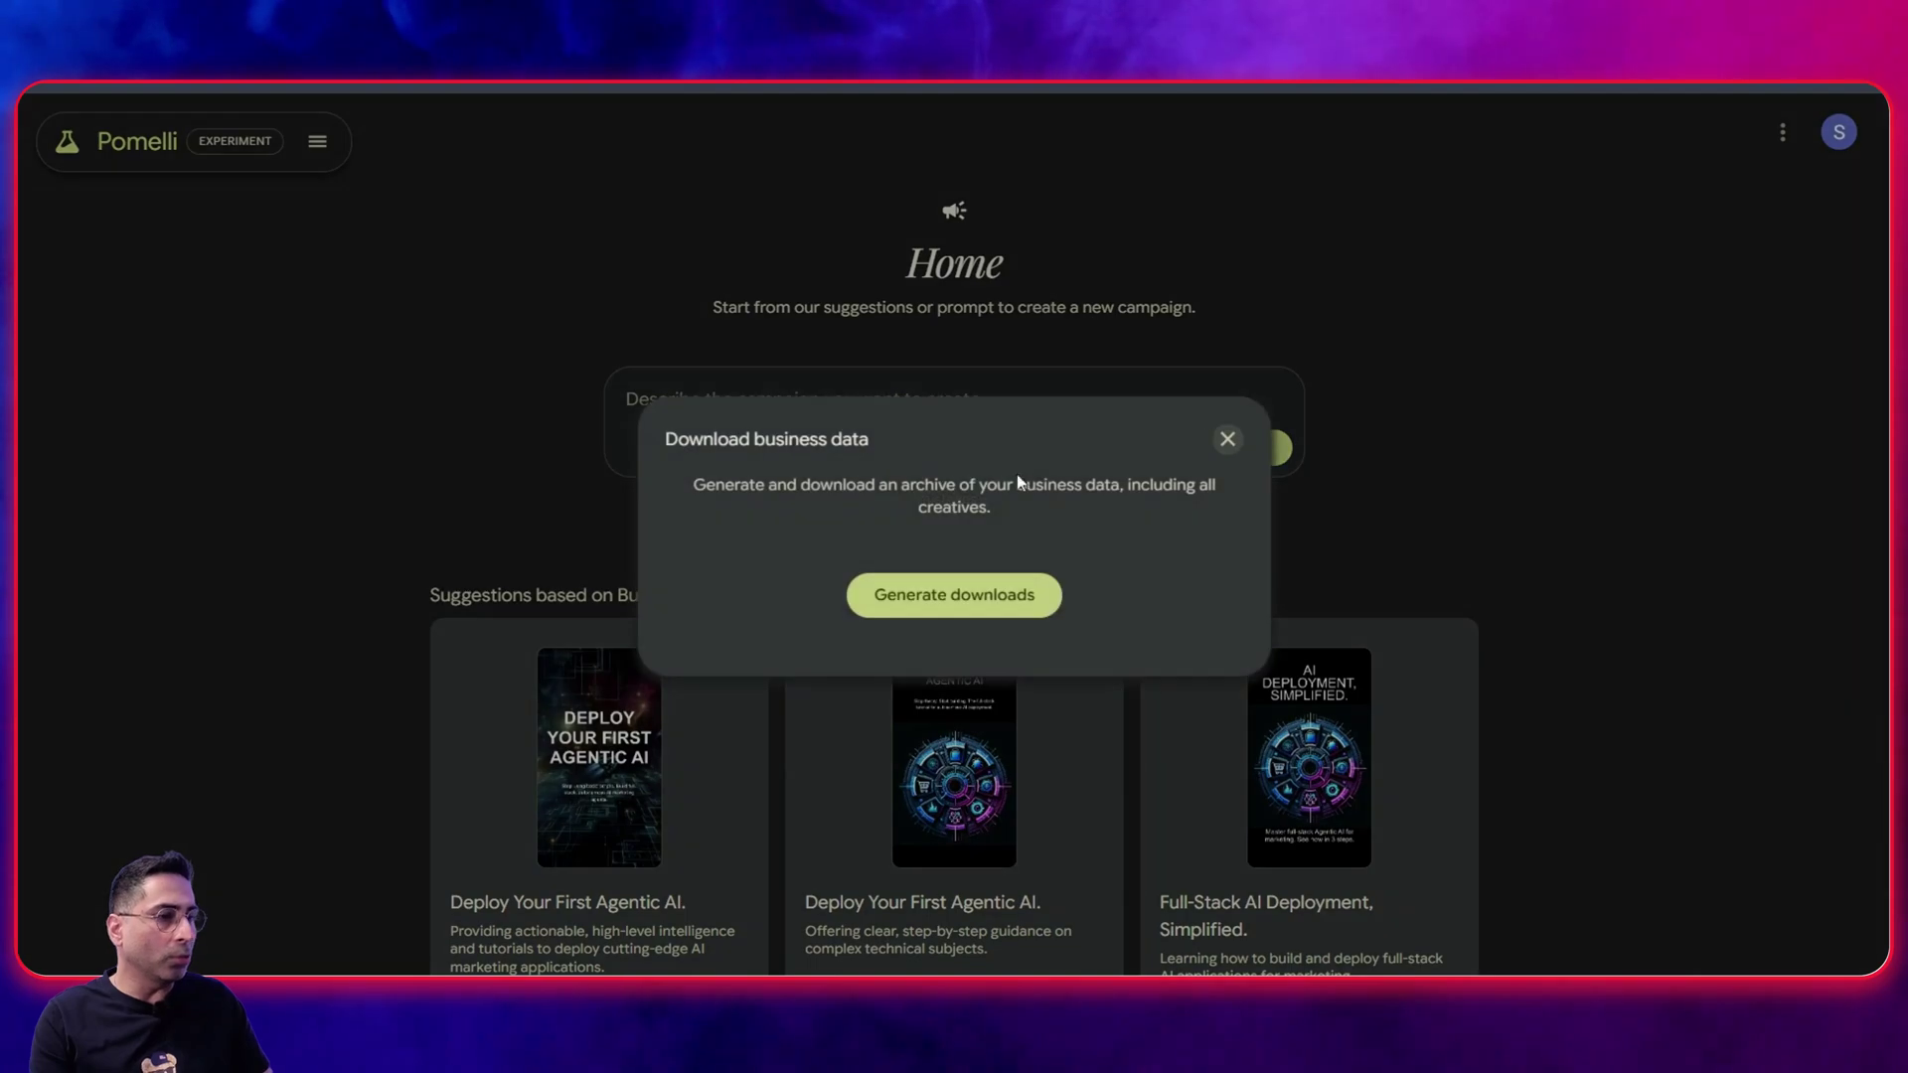
pyautogui.click(954, 594)
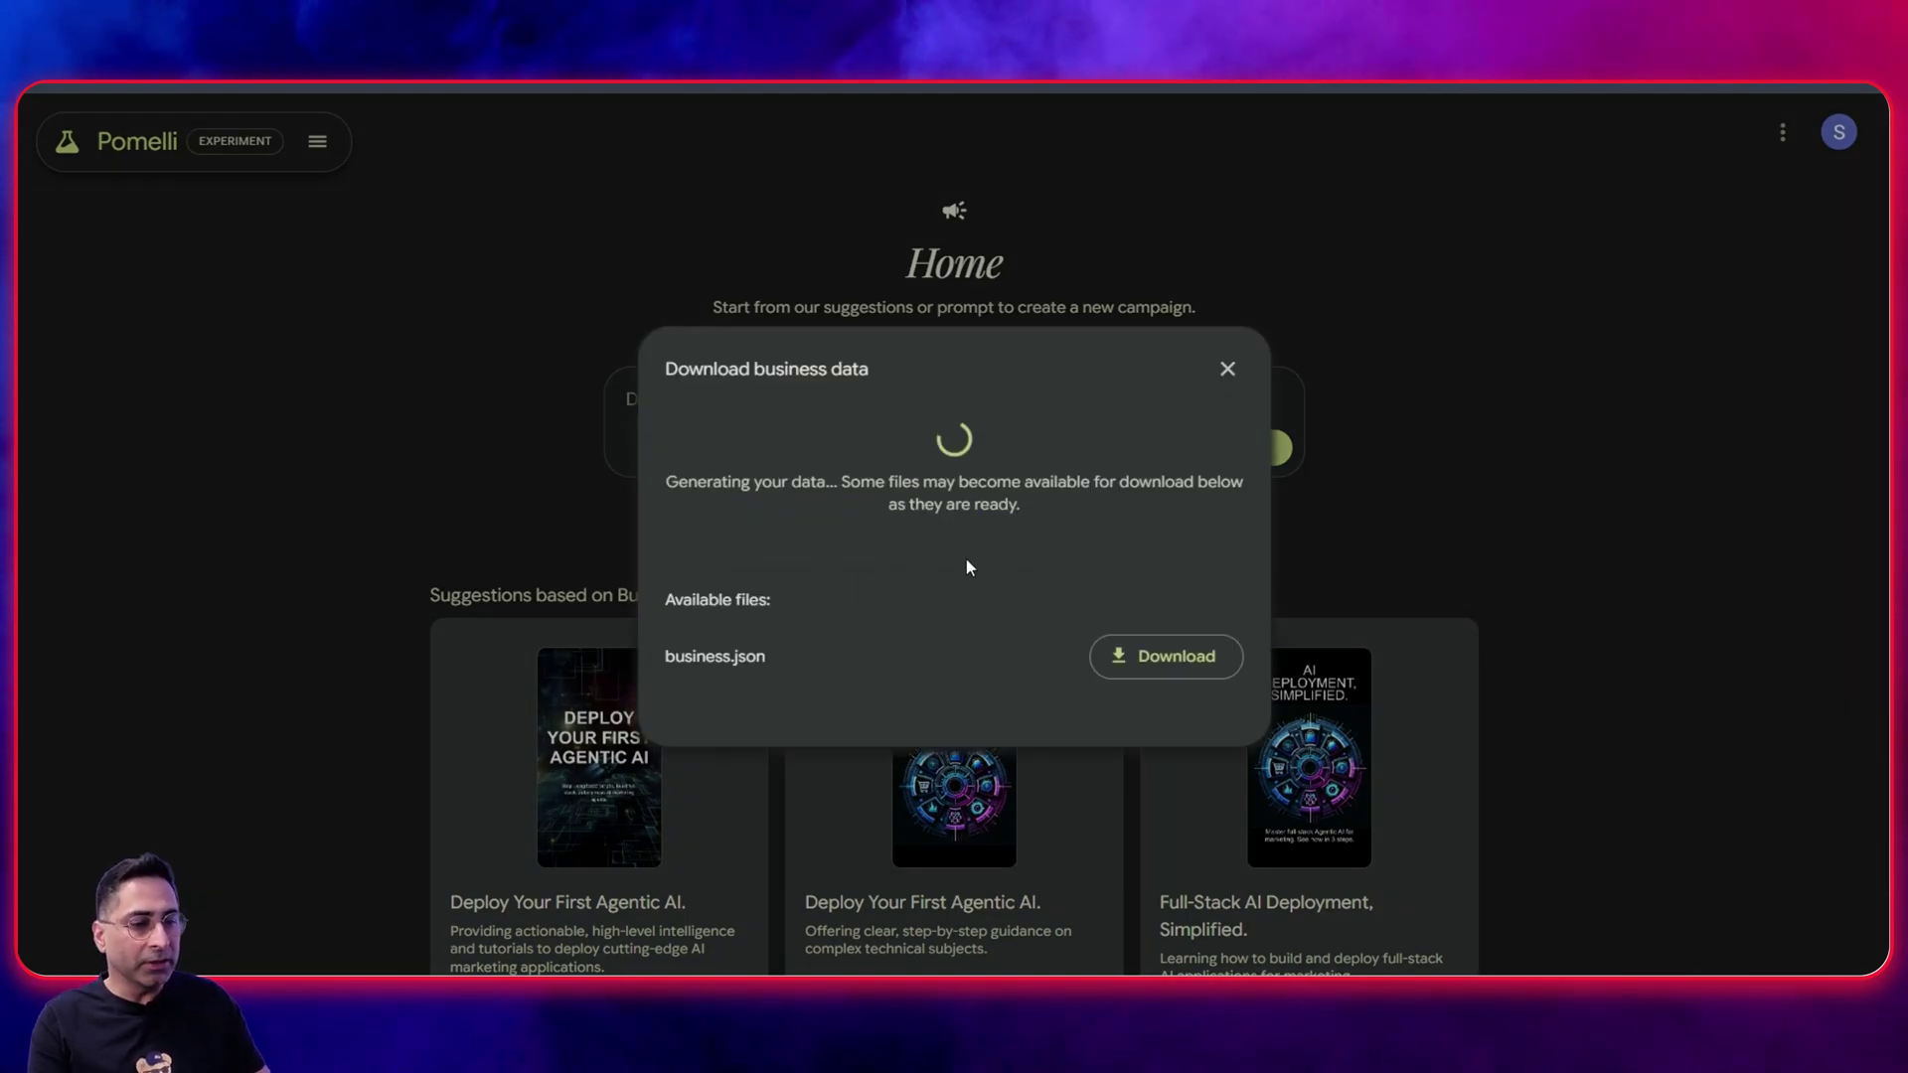
# - Download and open the business.json file
pyautogui.click(1120, 654)
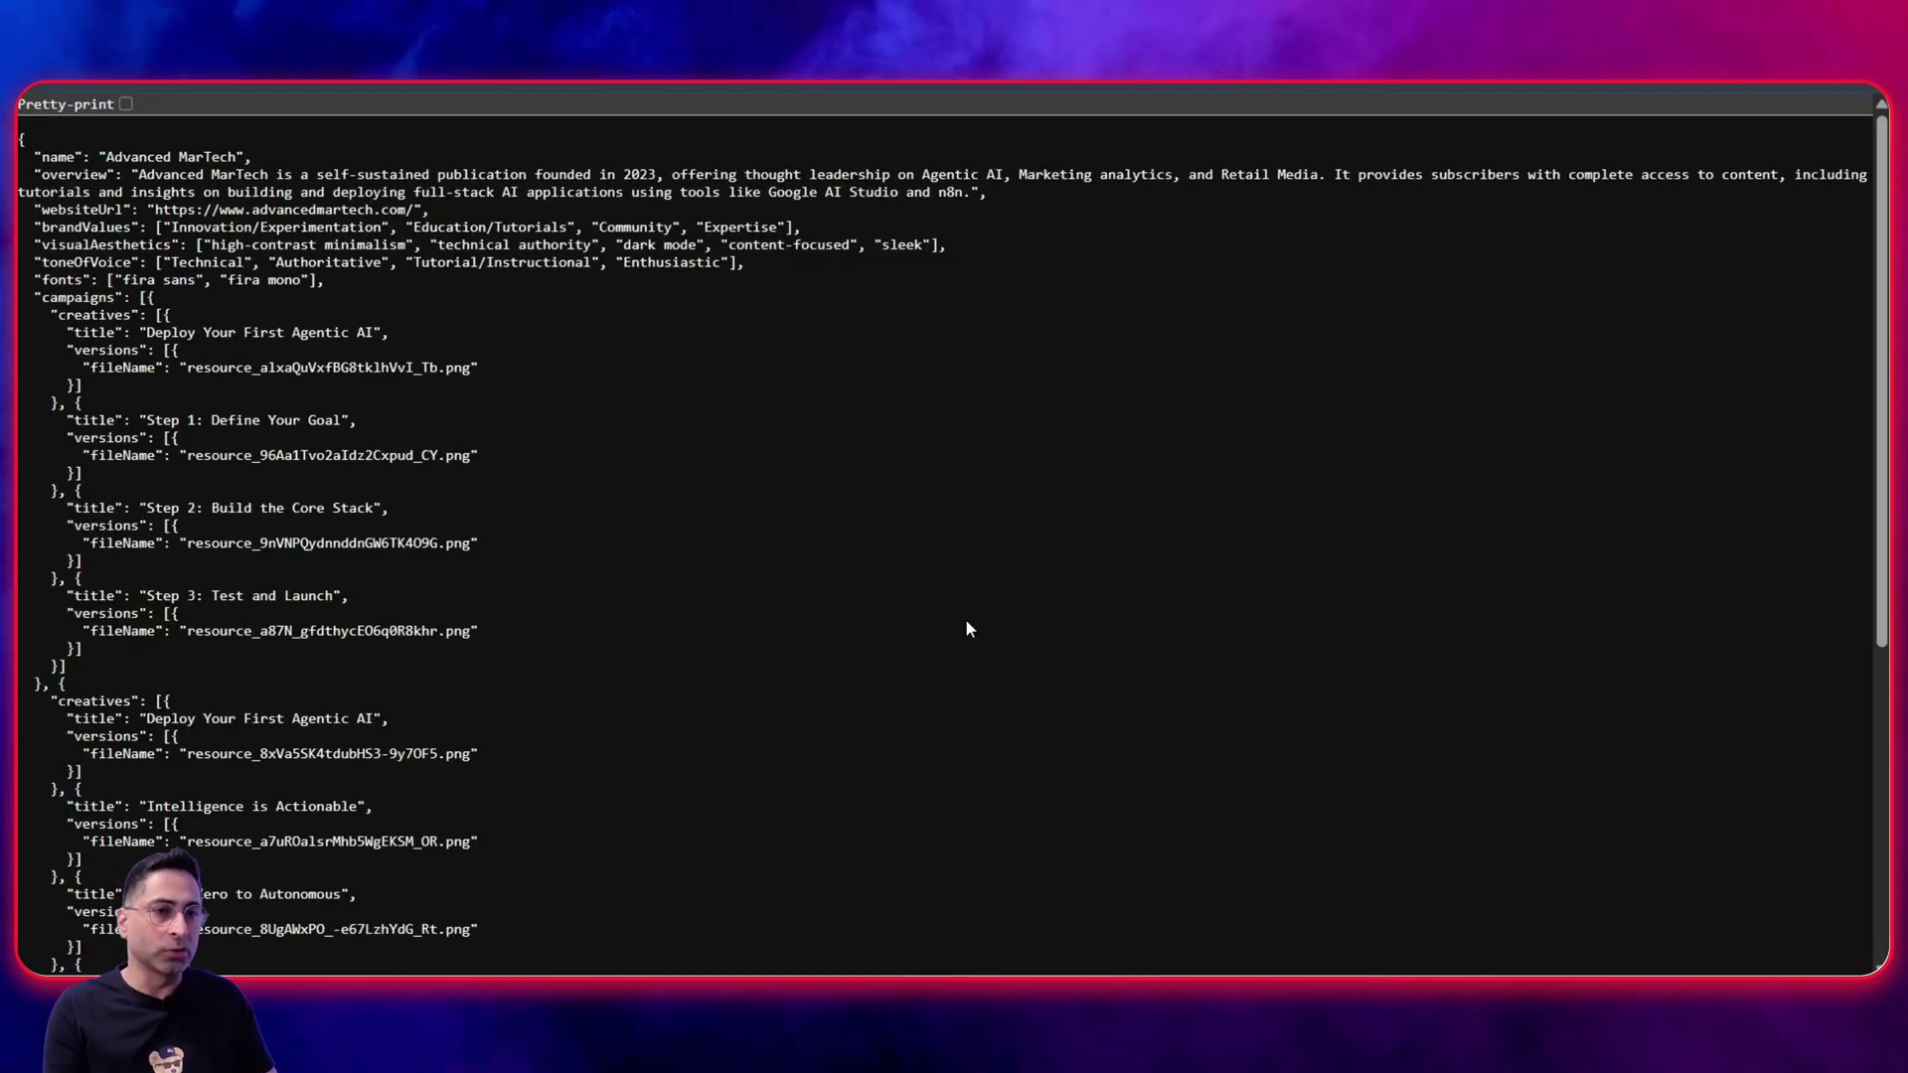
pyautogui.scroll(-1, 398, 338)
pyautogui.scroll(1, 394, 334)
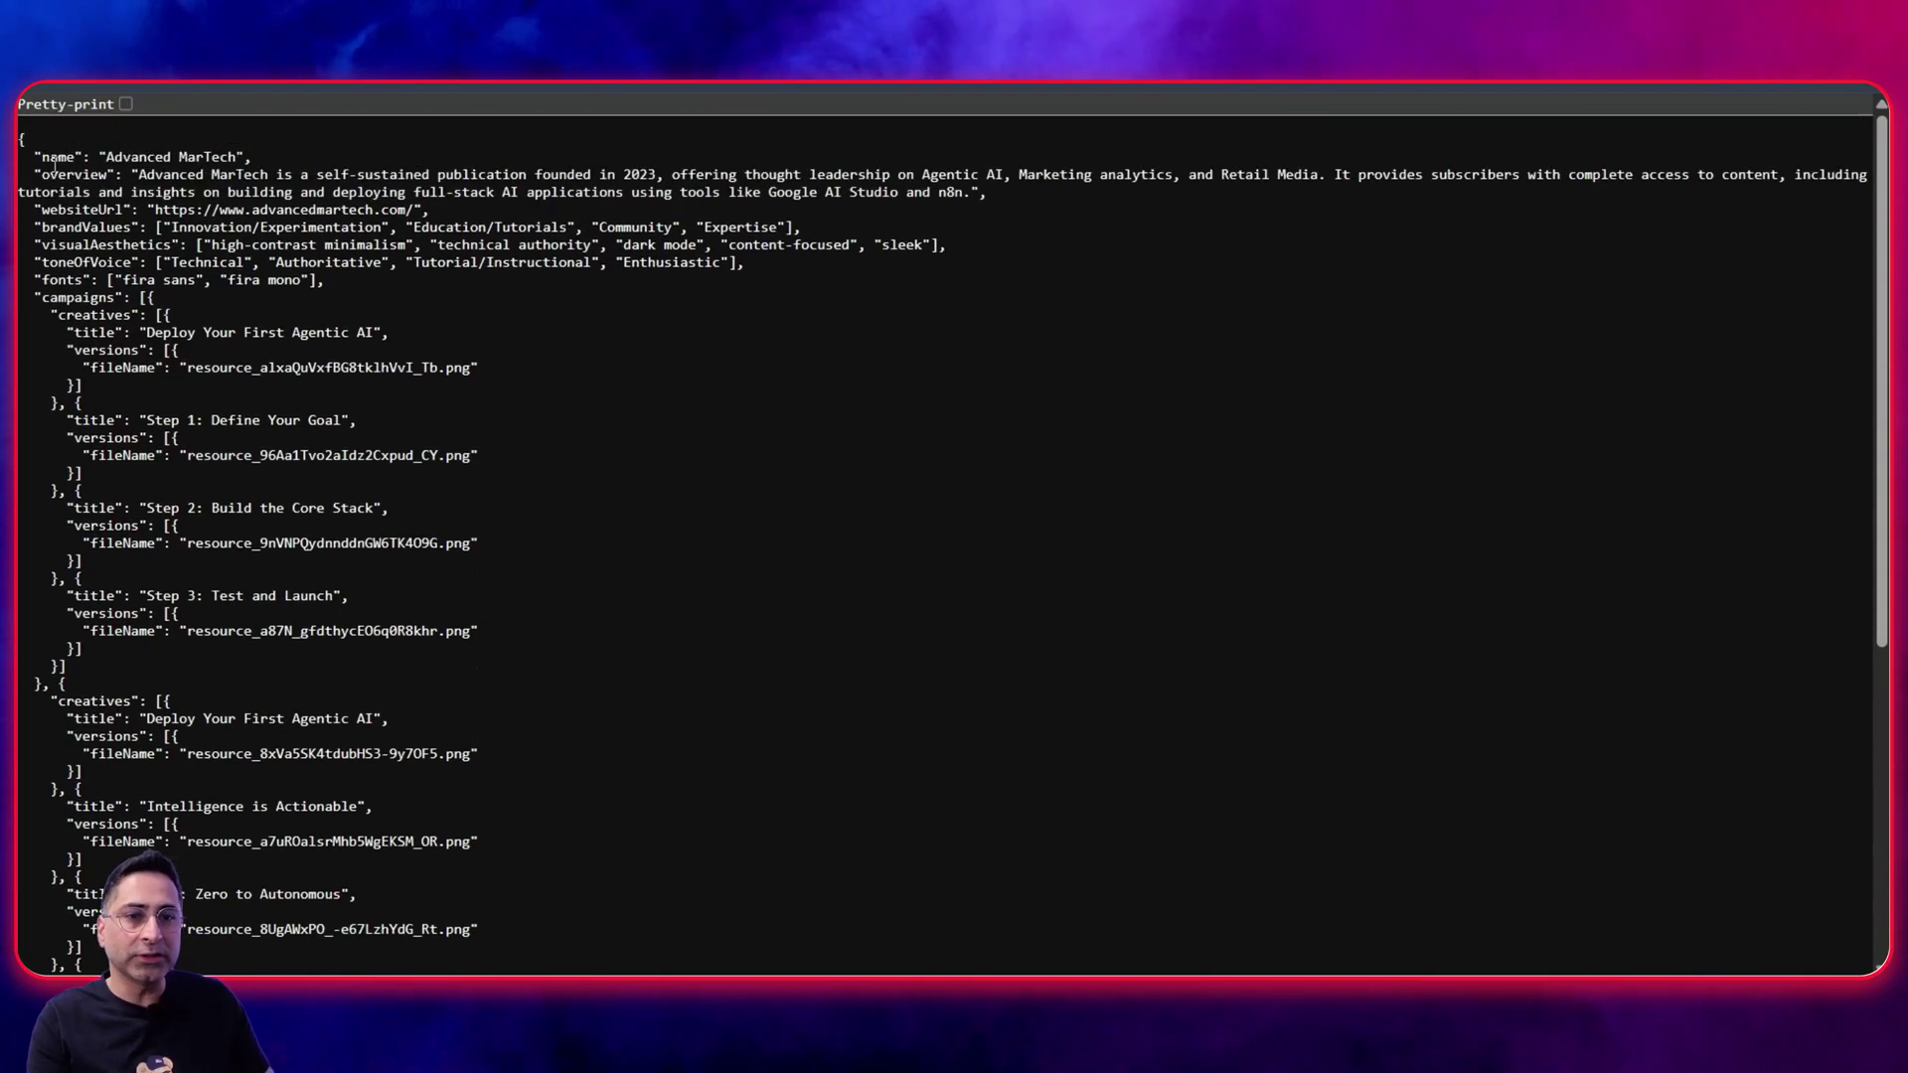
# - Select the JSON brand details from name through fonts, and zoom the page out
pyautogui.moveTo(35, 157); pyautogui.dragTo(231, 229)
pyautogui.click(224, 180)
pyautogui.scroll(2, 120, 284)
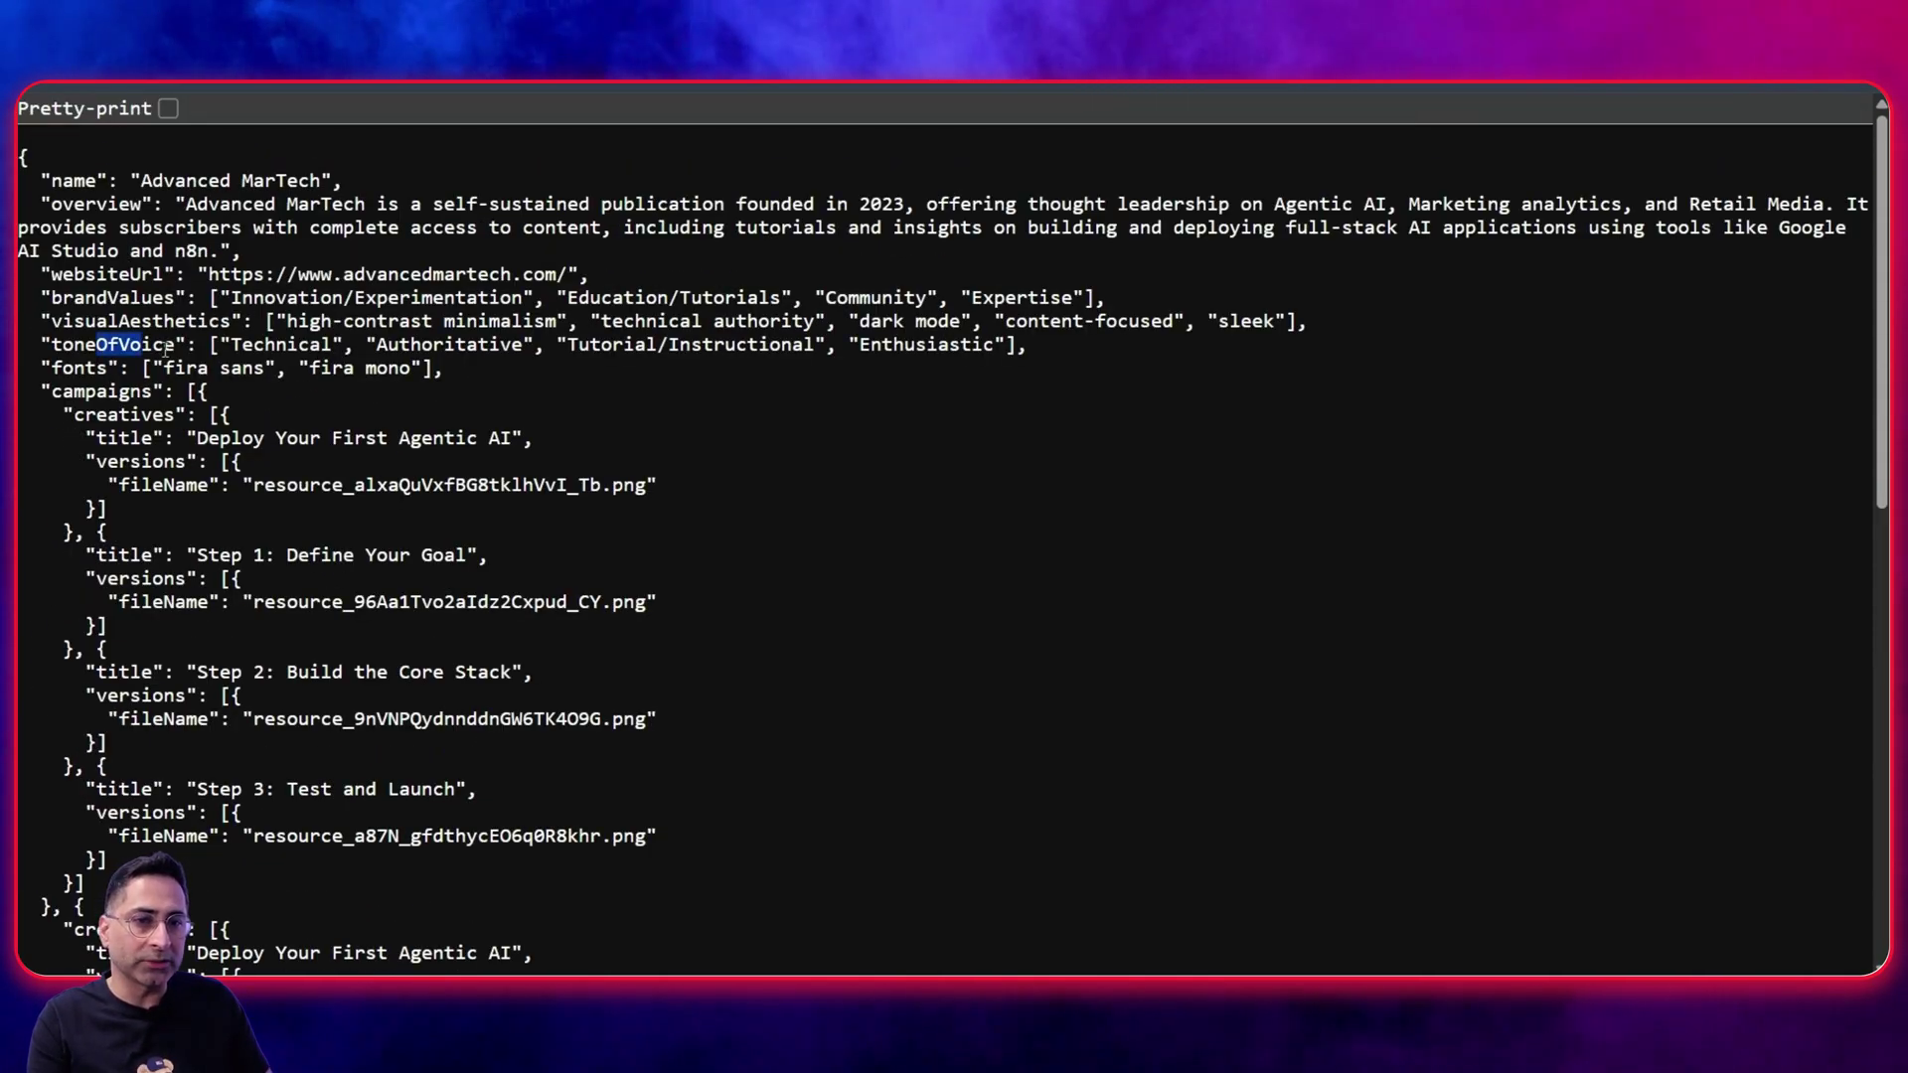
pyautogui.moveTo(196, 344); pyautogui.dragTo(106, 776)
pyautogui.scroll(-1, 79, 335)
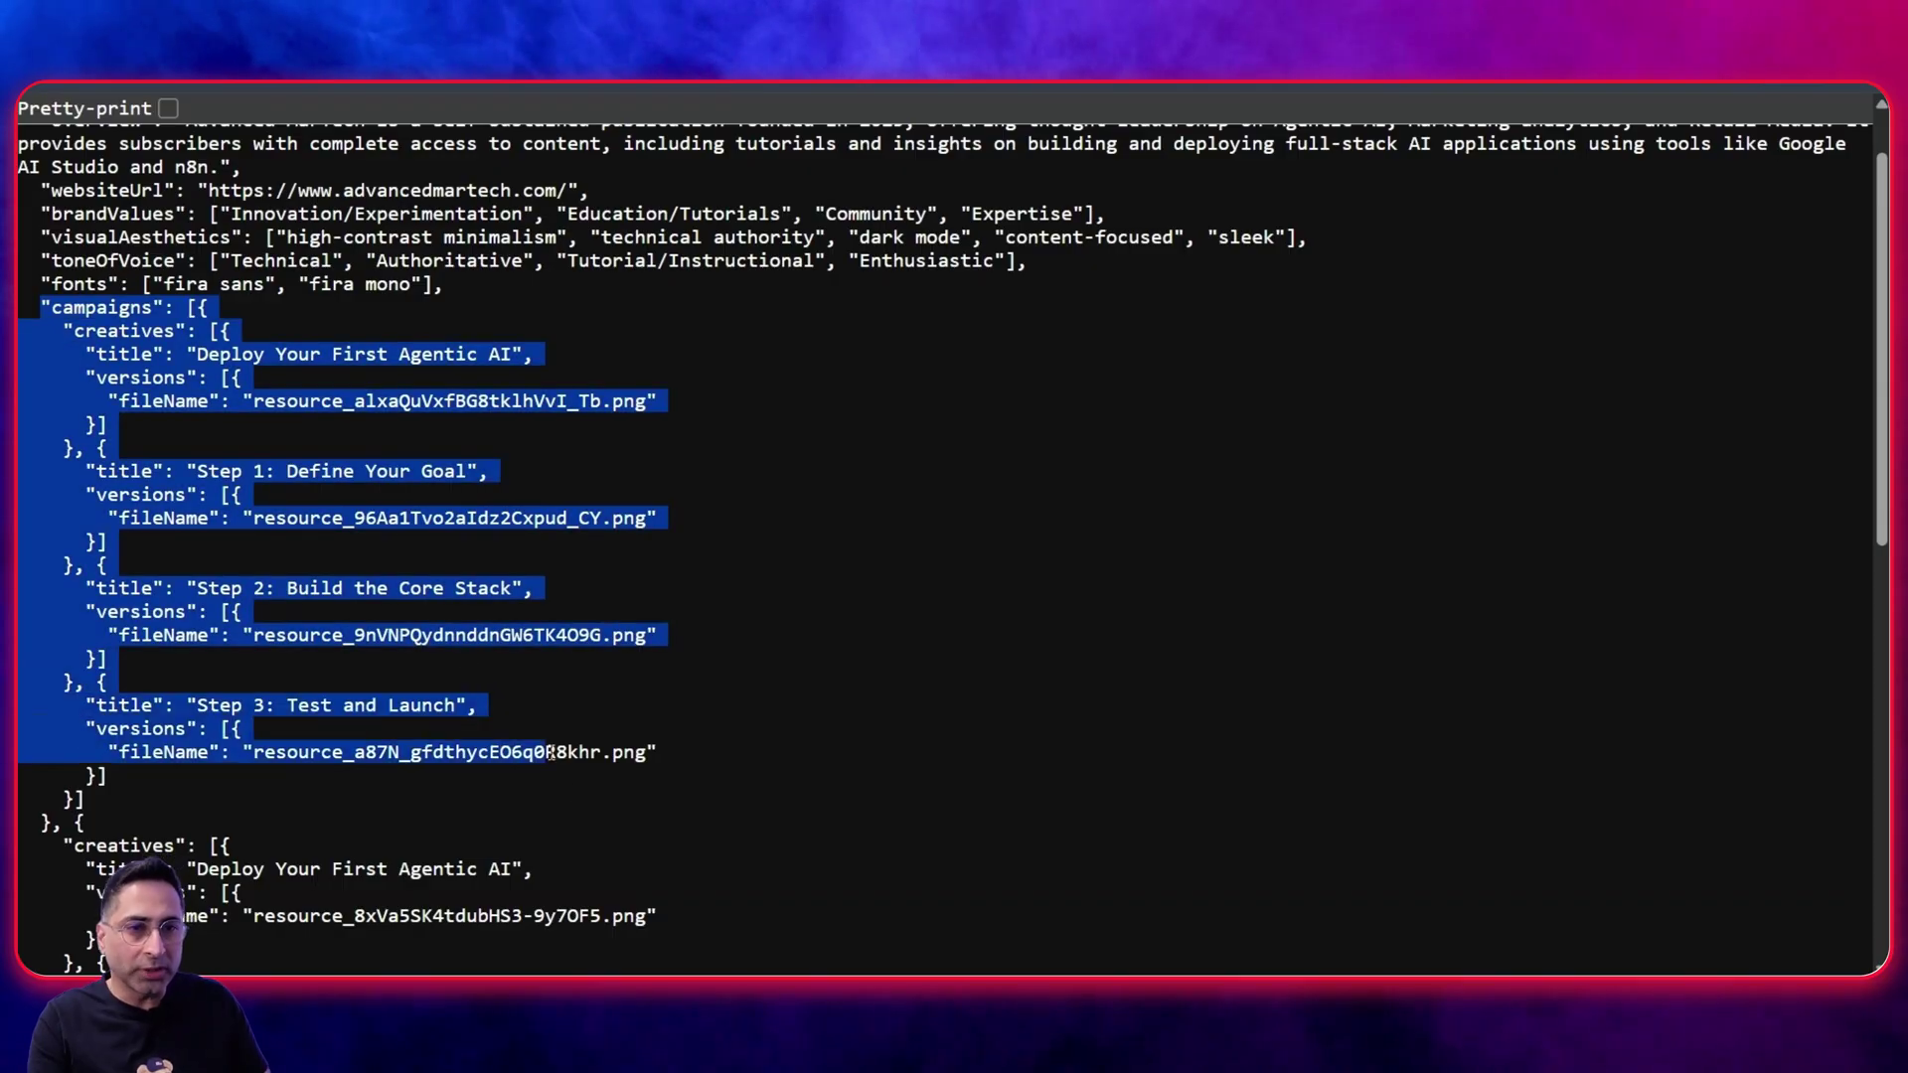
pyautogui.scroll(1, 408, 511)
pyautogui.moveTo(449, 369); pyautogui.dragTo(50, 179)
pyautogui.hotkey('ctrl', '-')
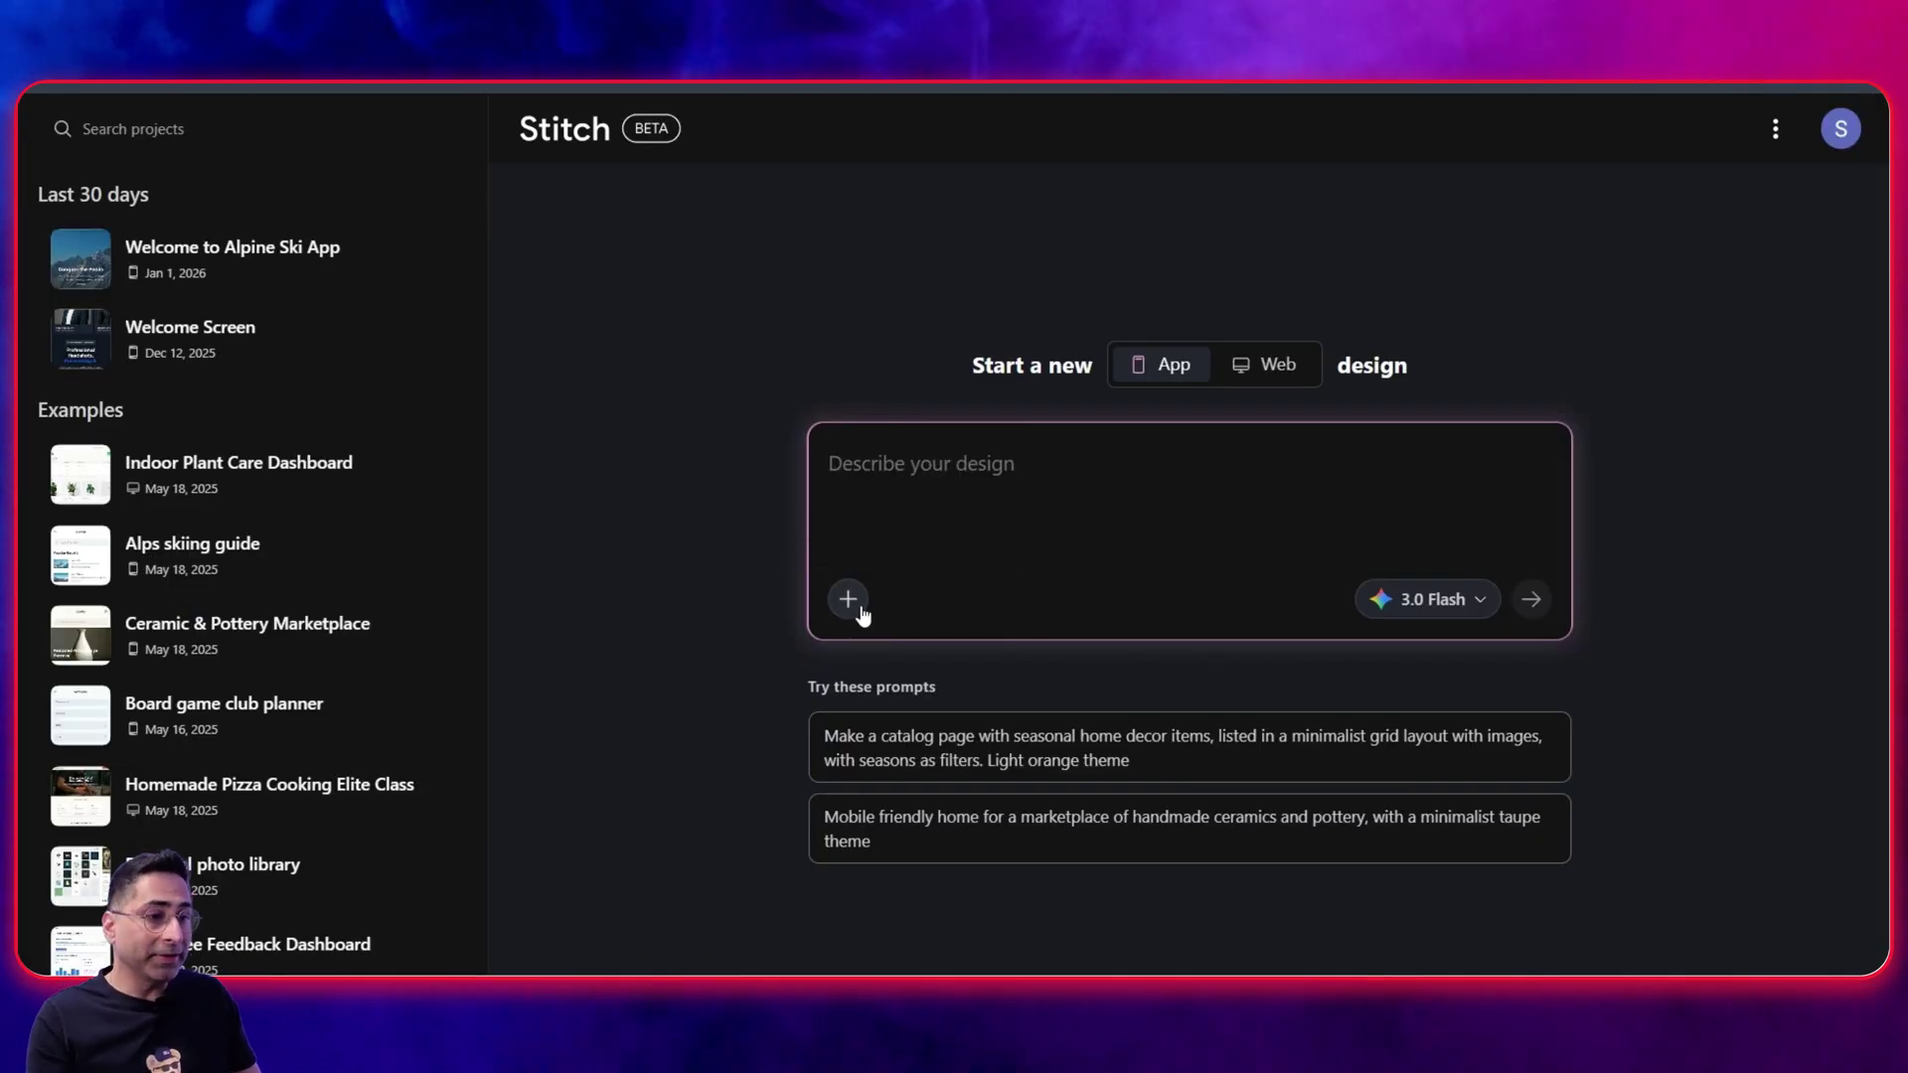
pyautogui.click(1409, 606)
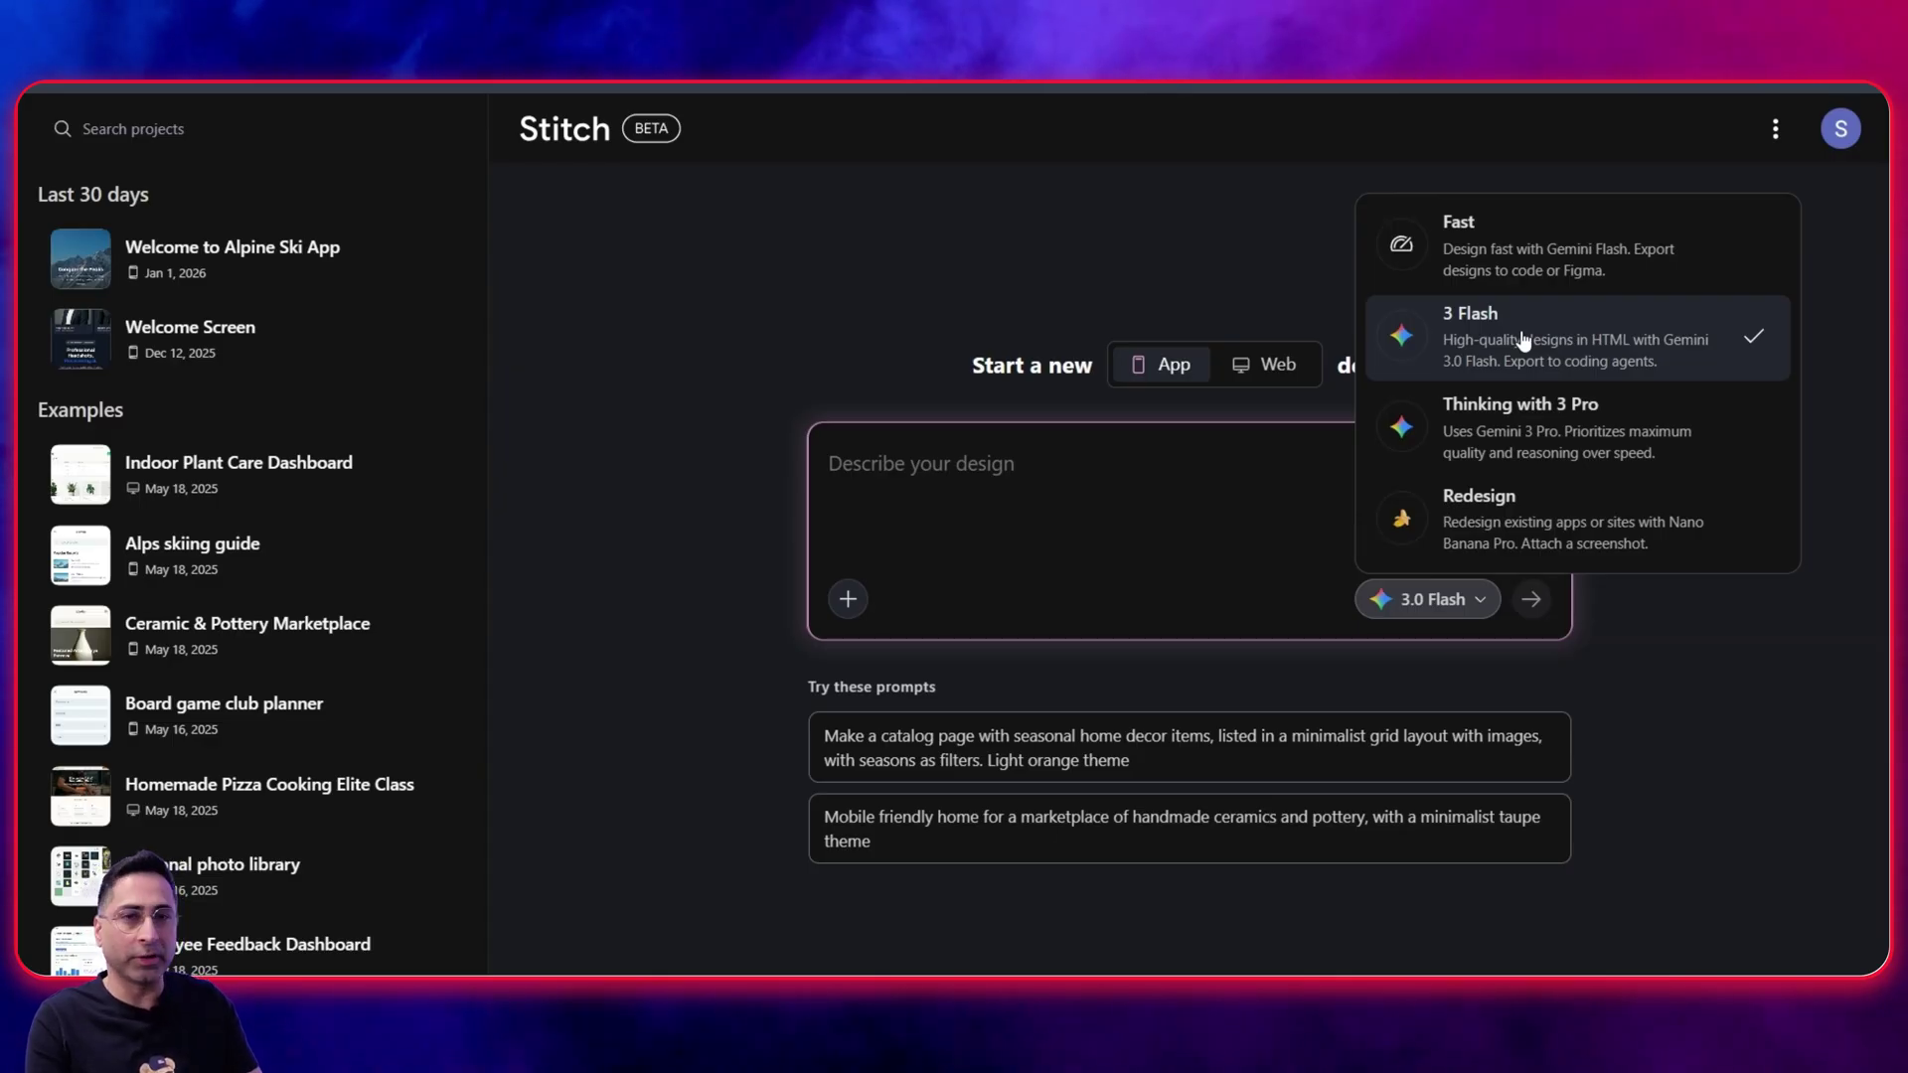
pyautogui.click(1212, 257)
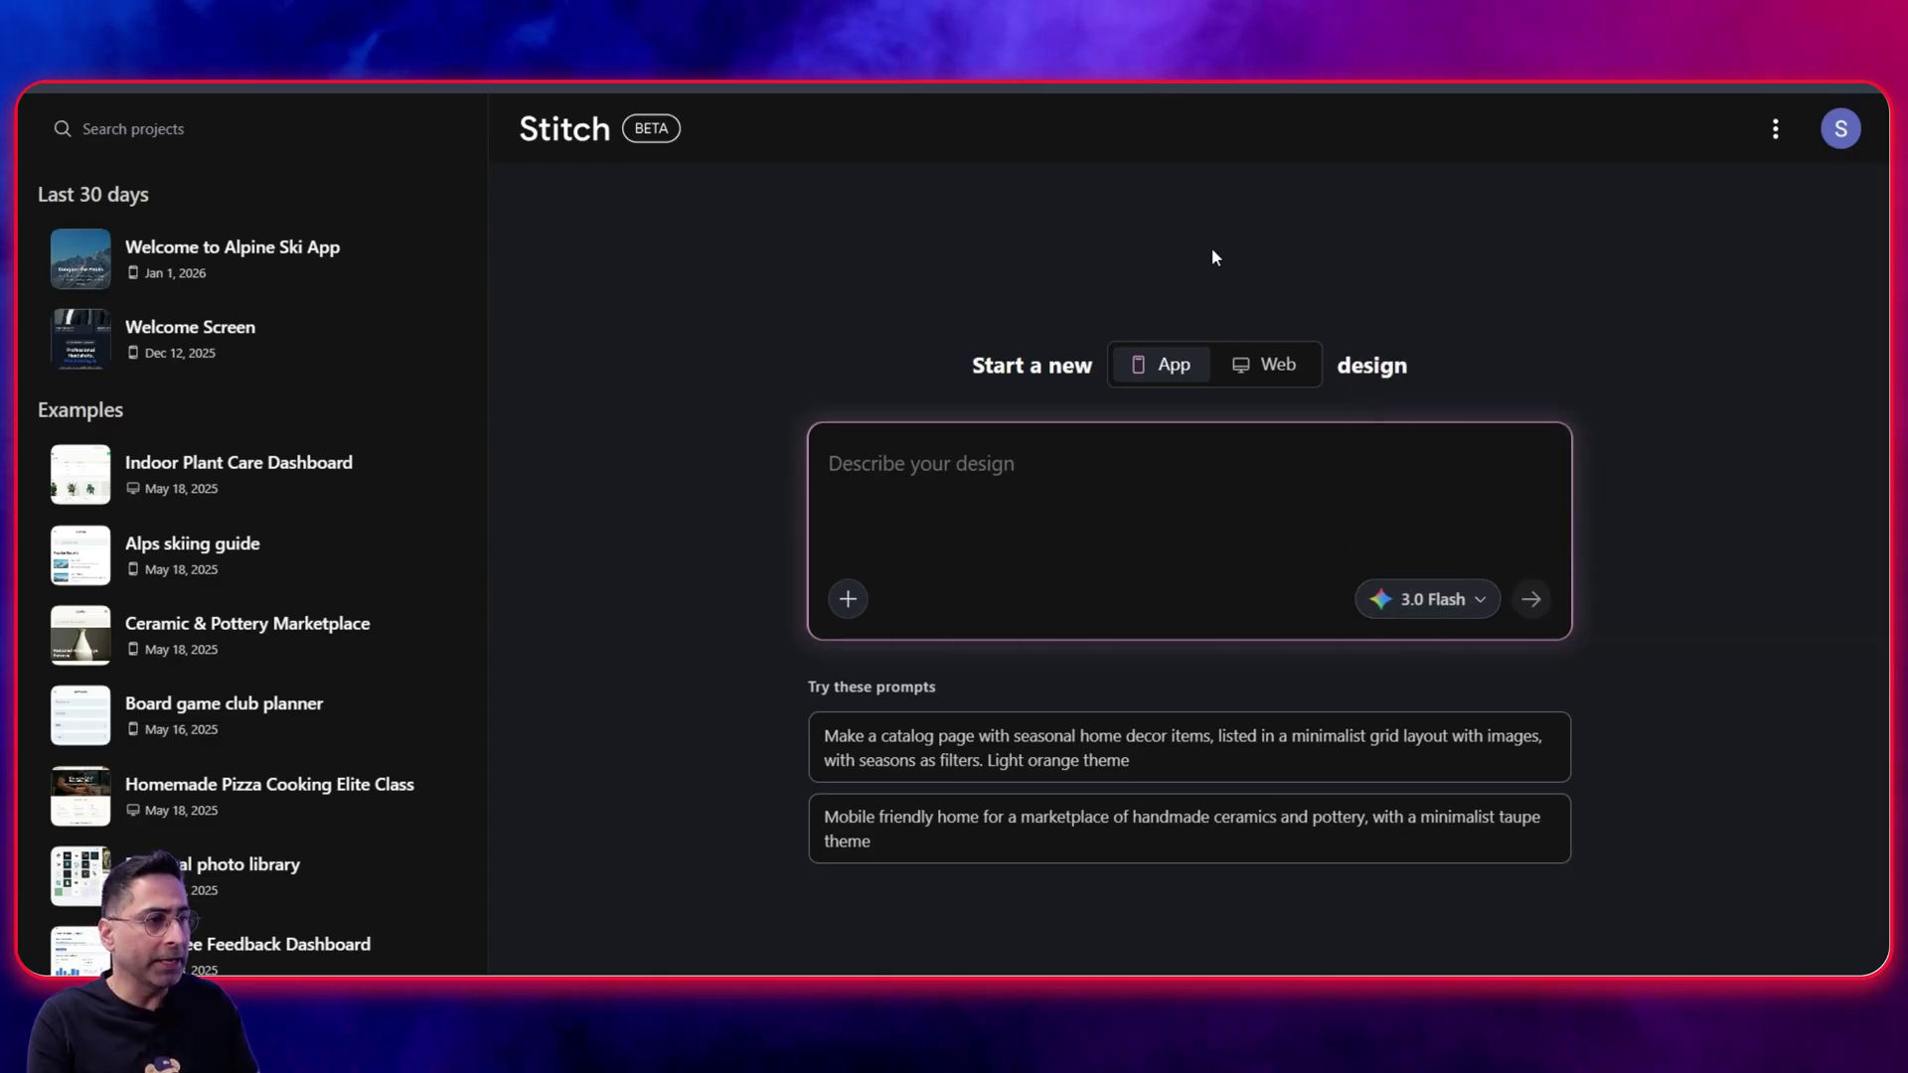
pyautogui.click(1774, 129)
pyautogui.click(1512, 189)
pyautogui.click(1840, 130)
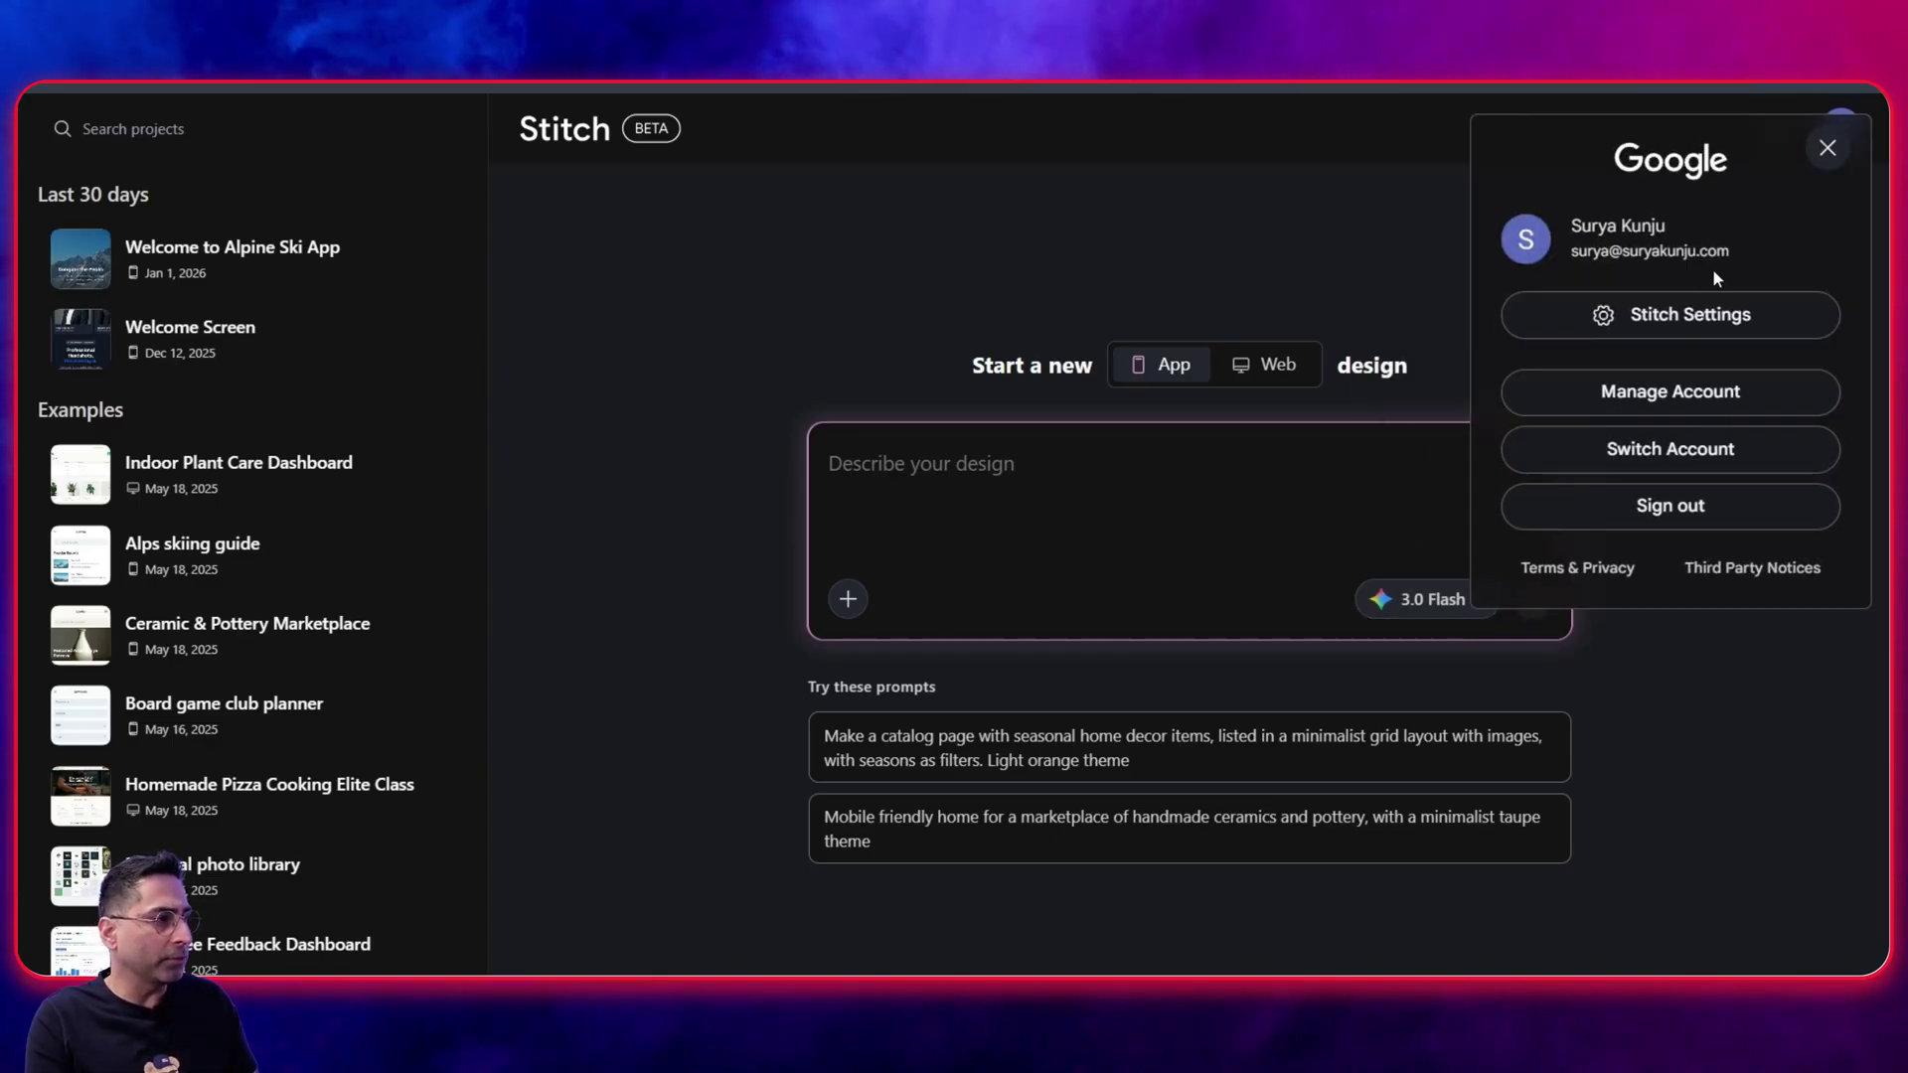
pyautogui.click(1689, 313)
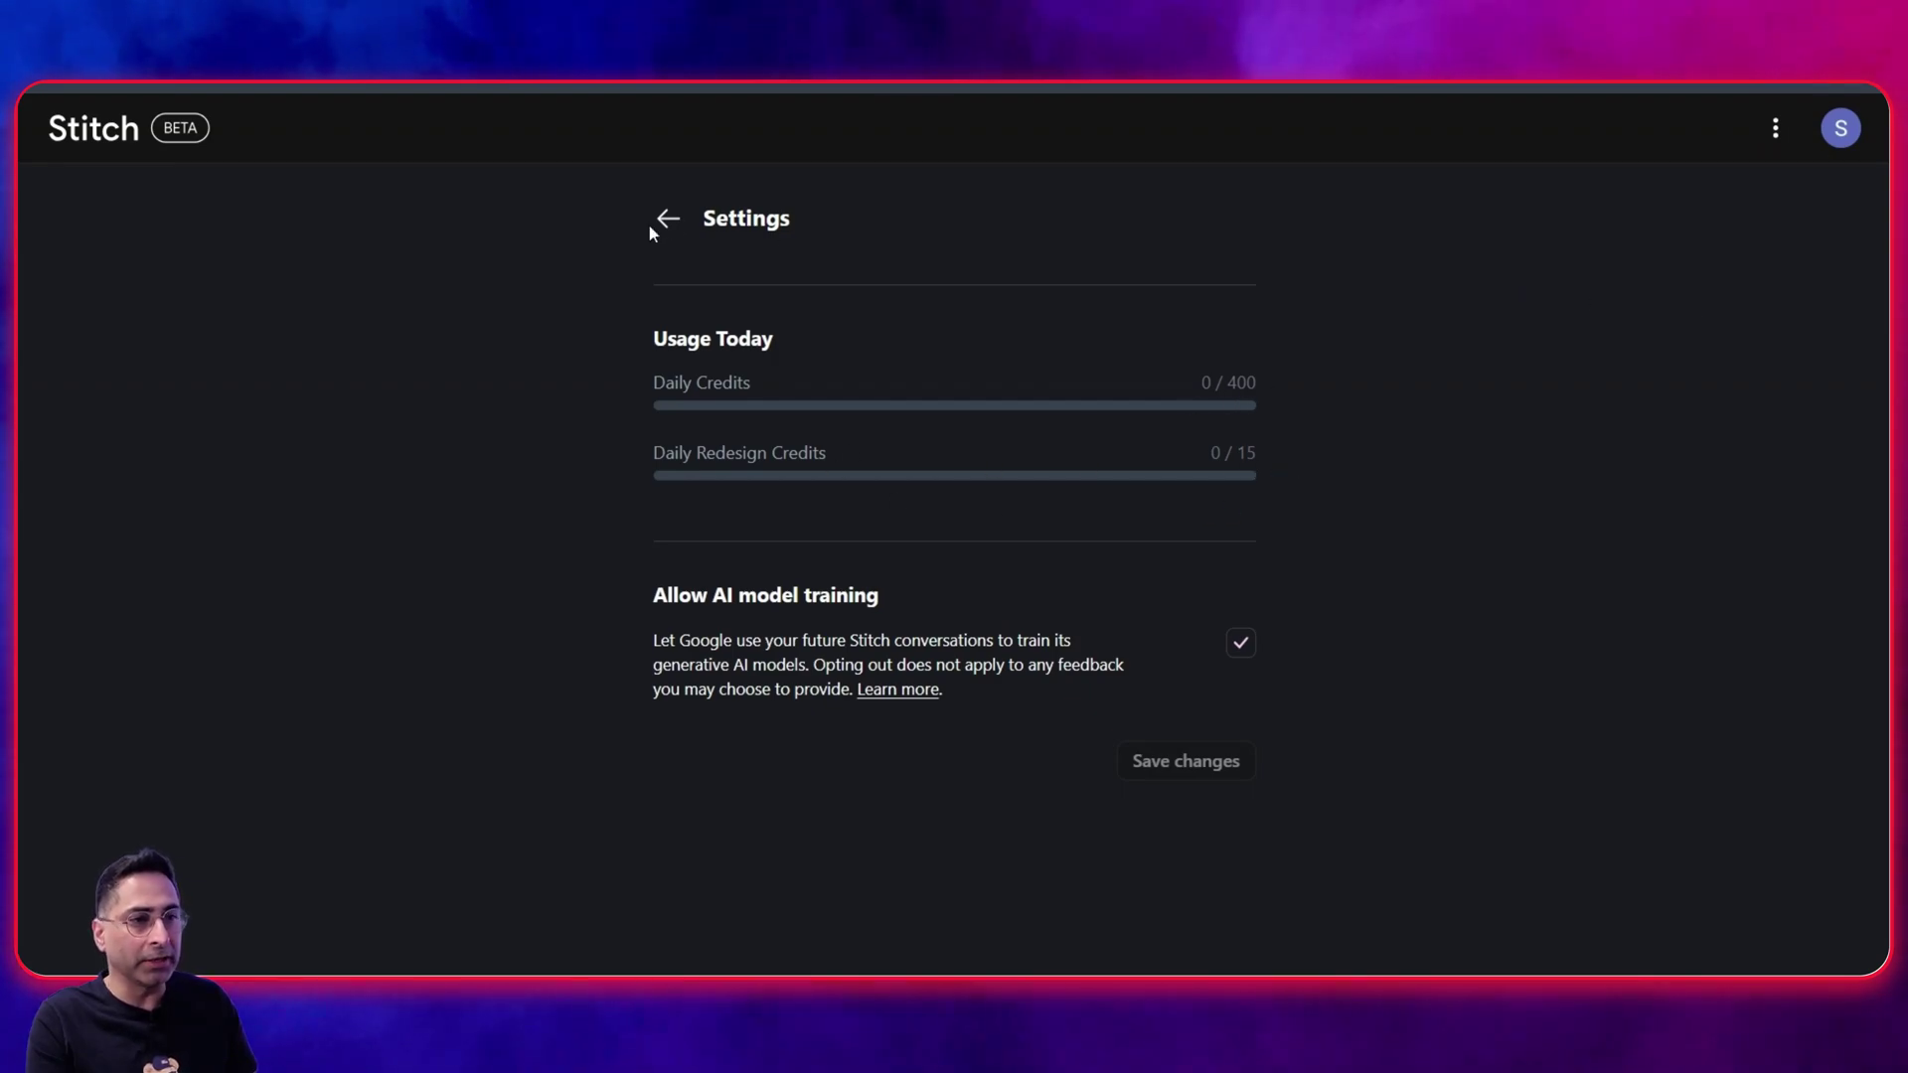
pyautogui.click(665, 220)
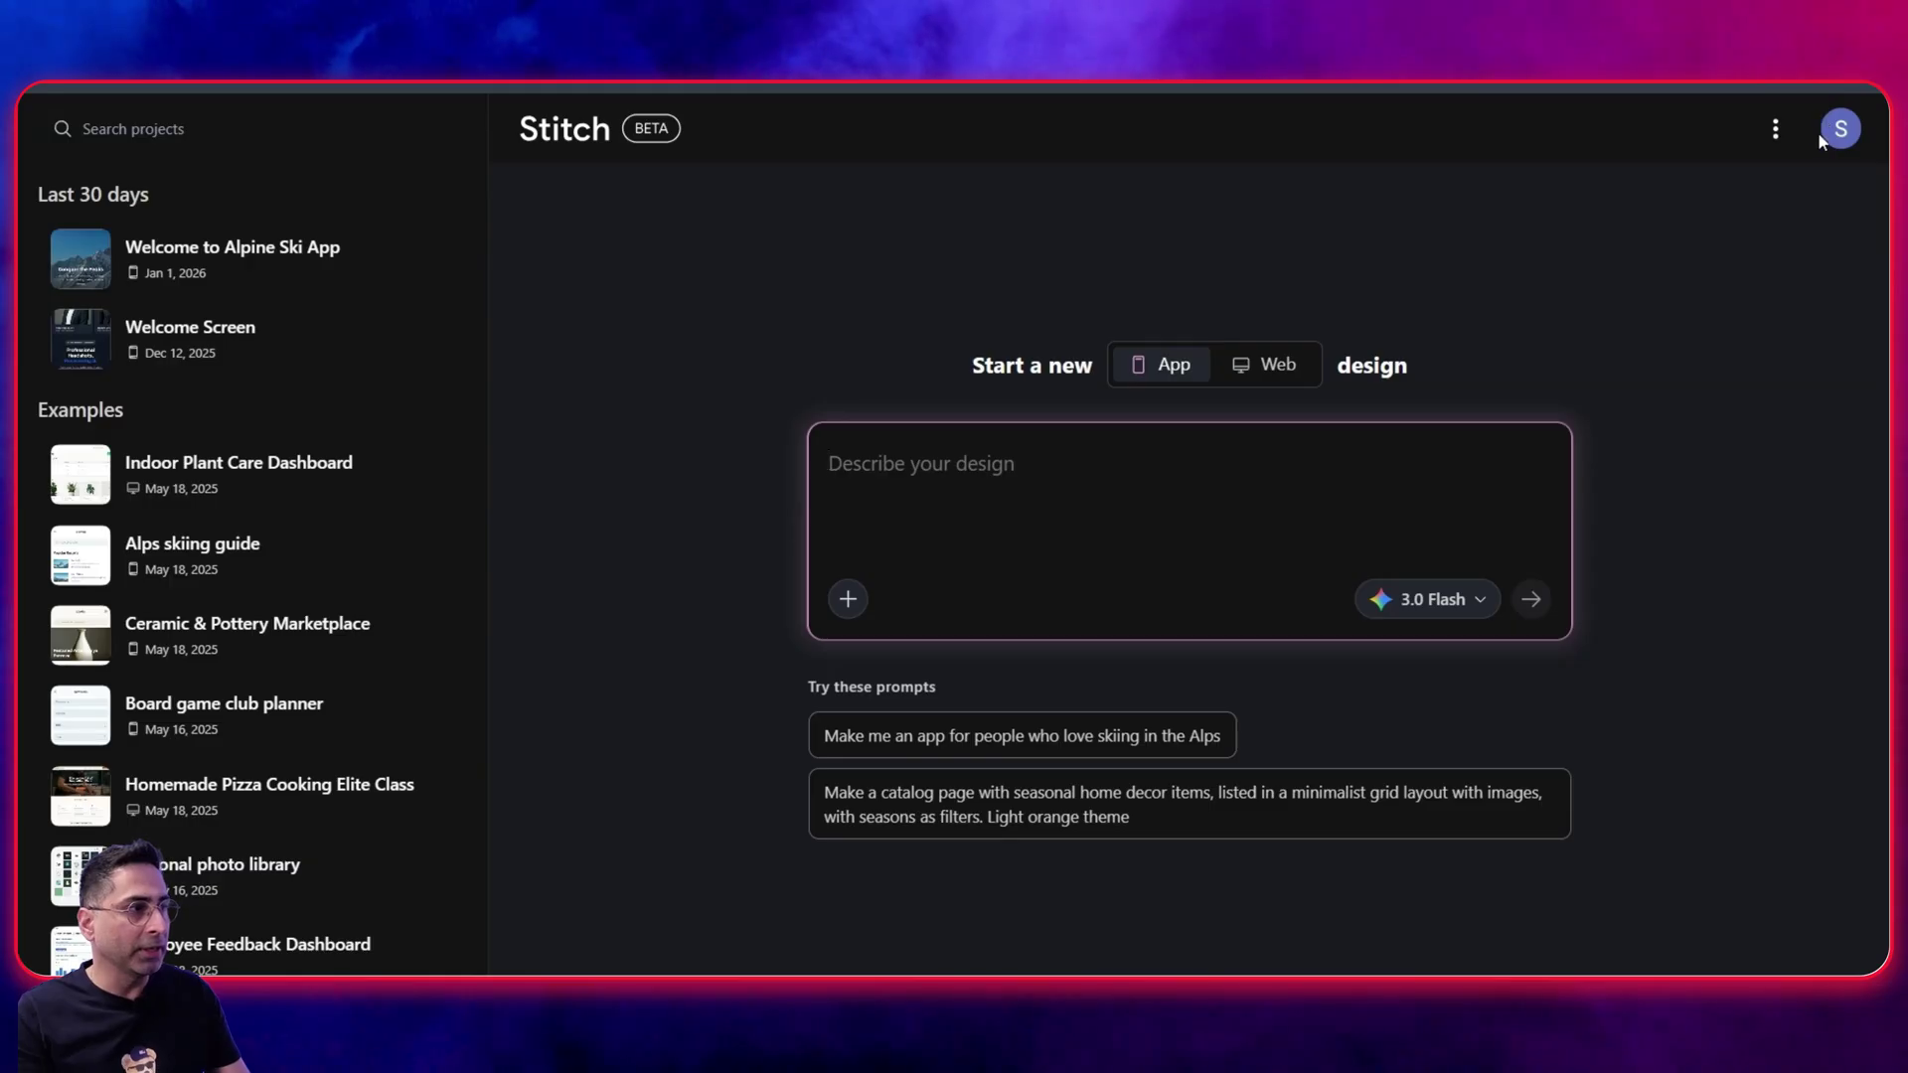
# - Attach the brand website URL as a design reference
pyautogui.click(847, 598)
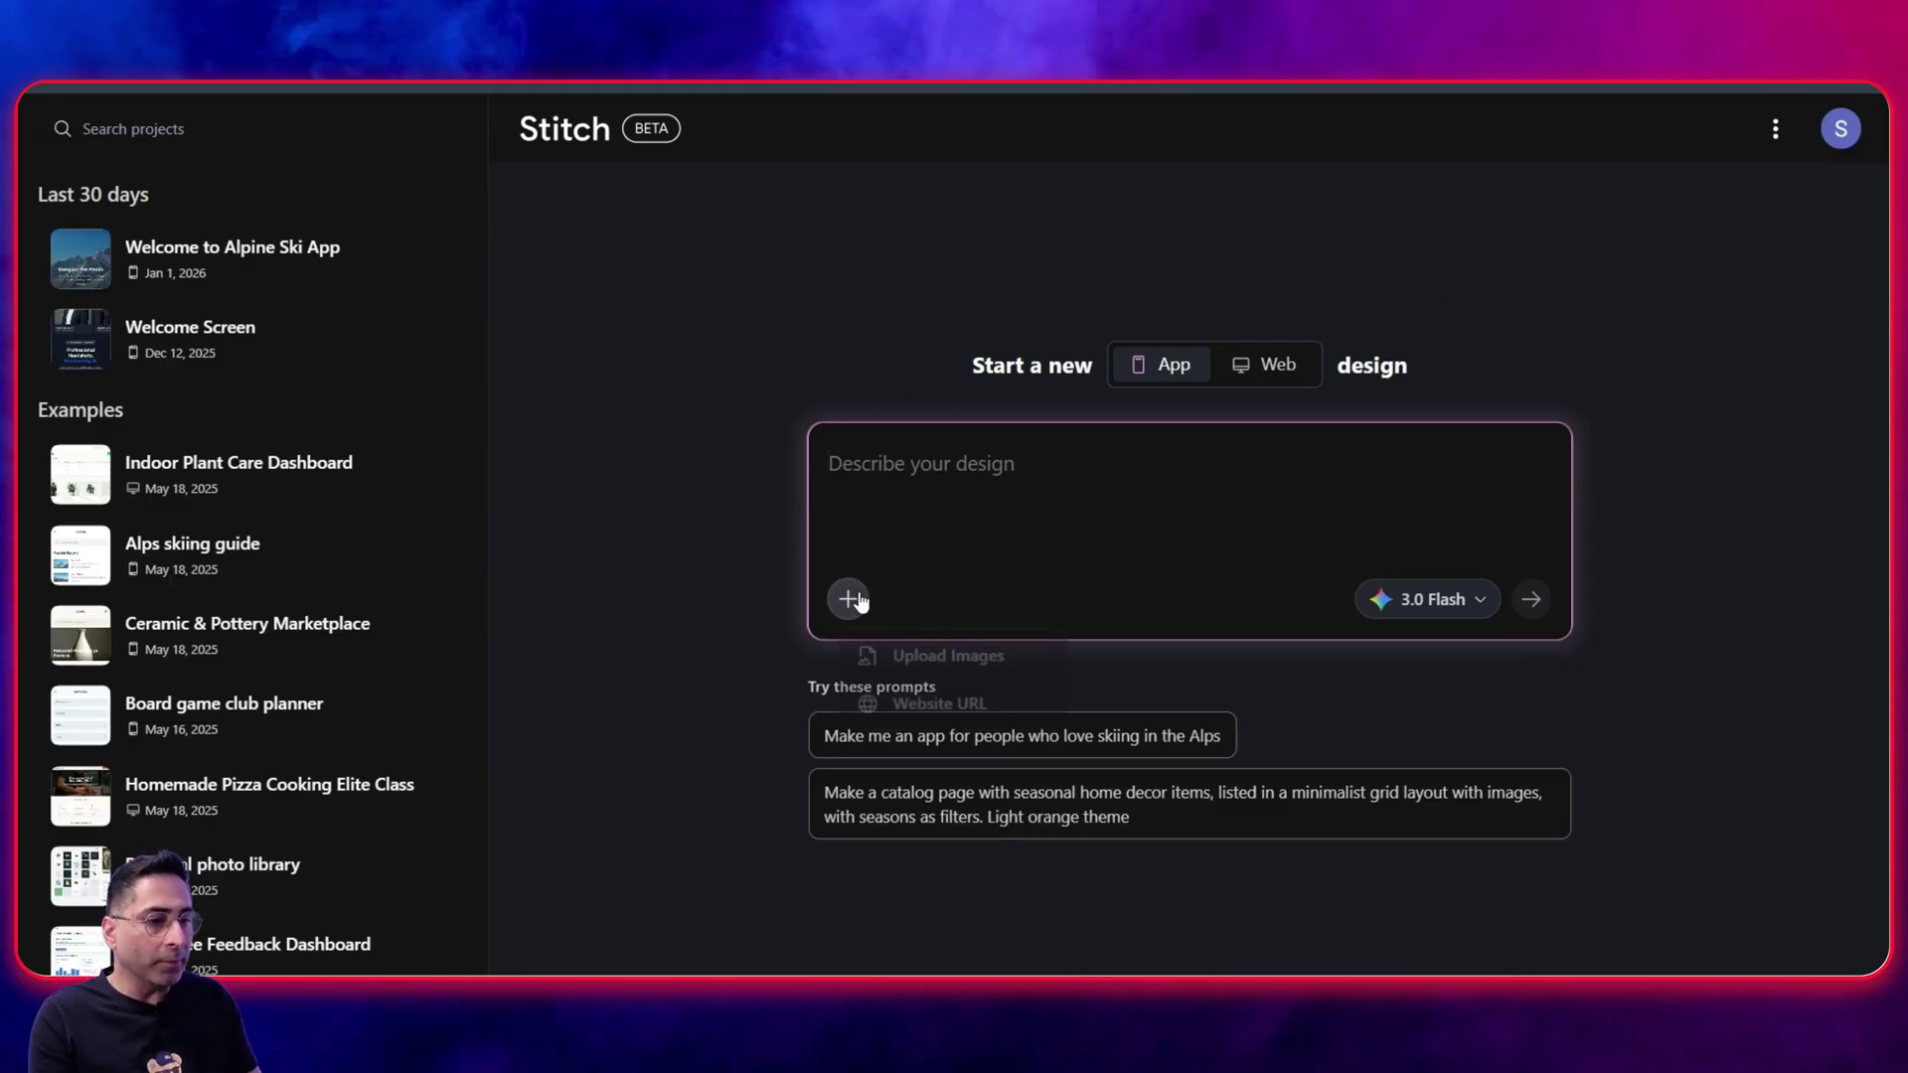
pyautogui.click(884, 699)
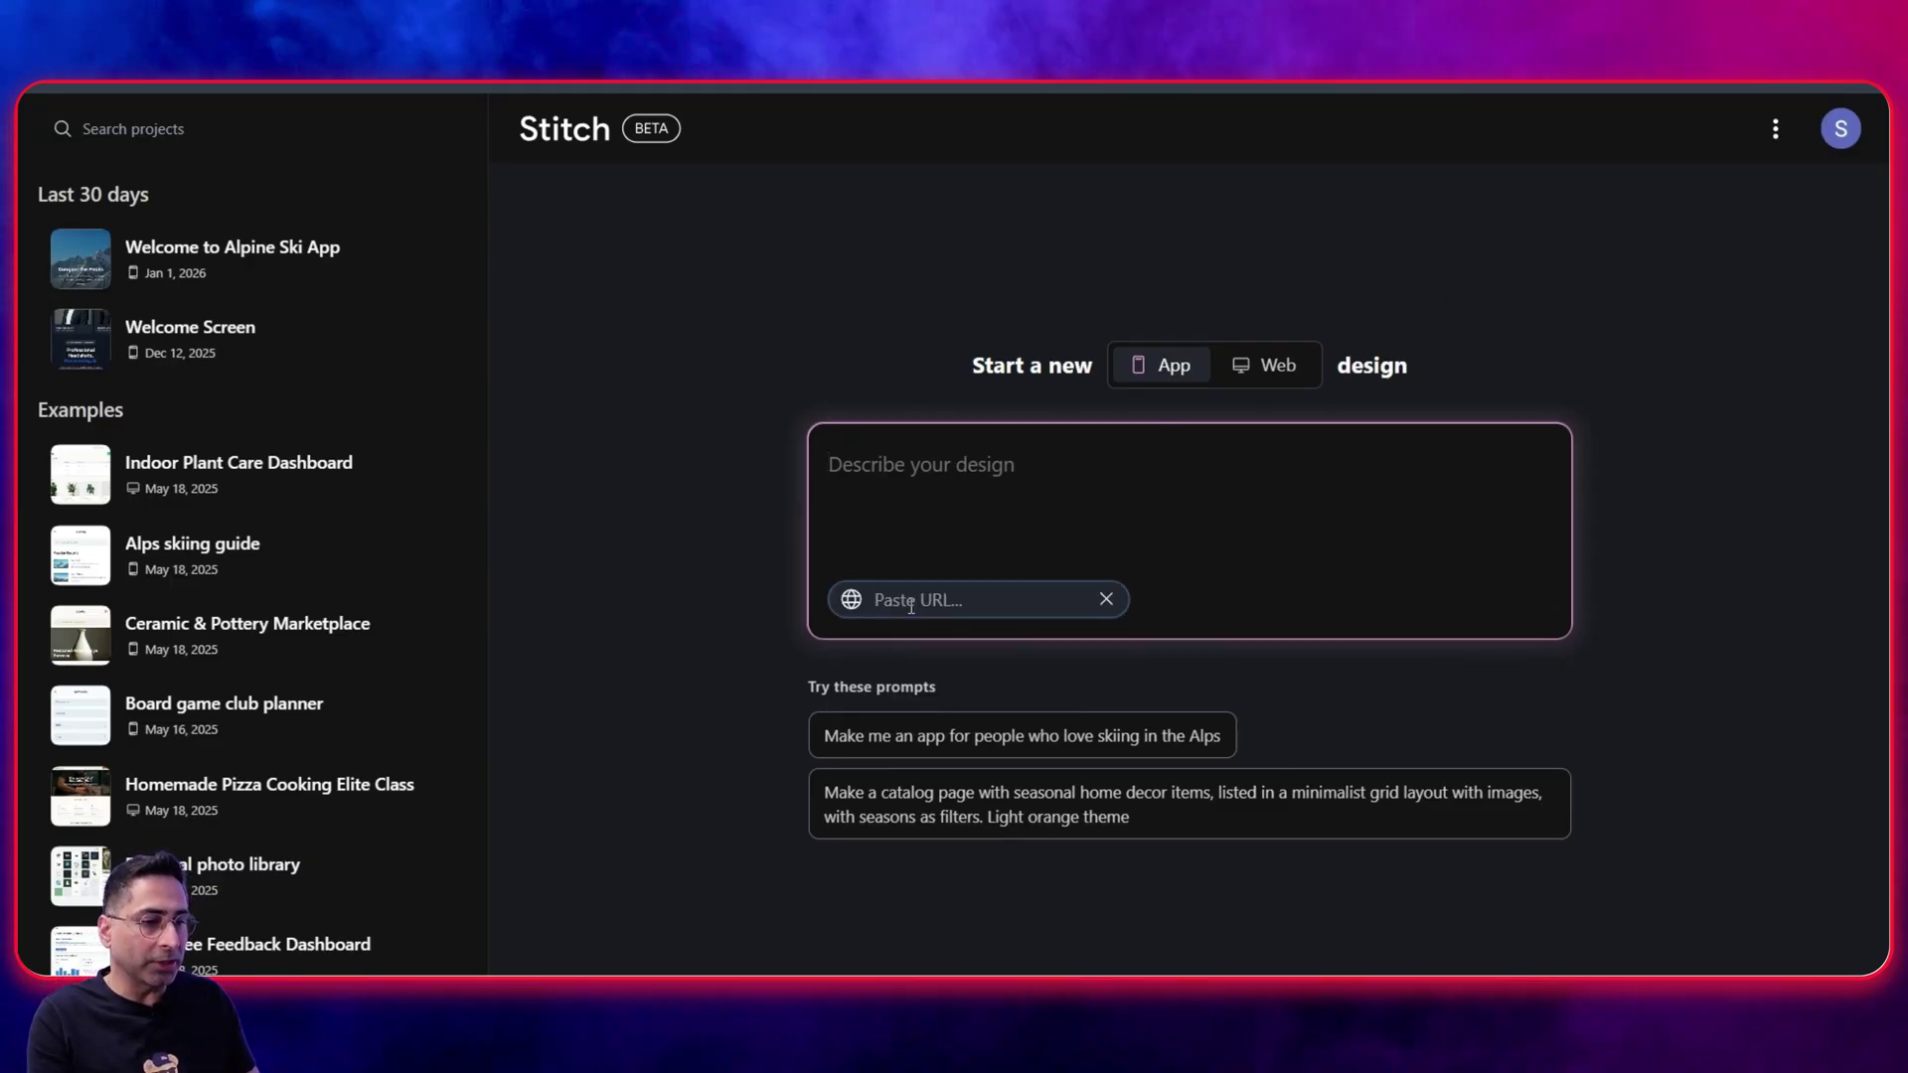
pyautogui.hotkey('ctrl', 'v')
pyautogui.press('Return')
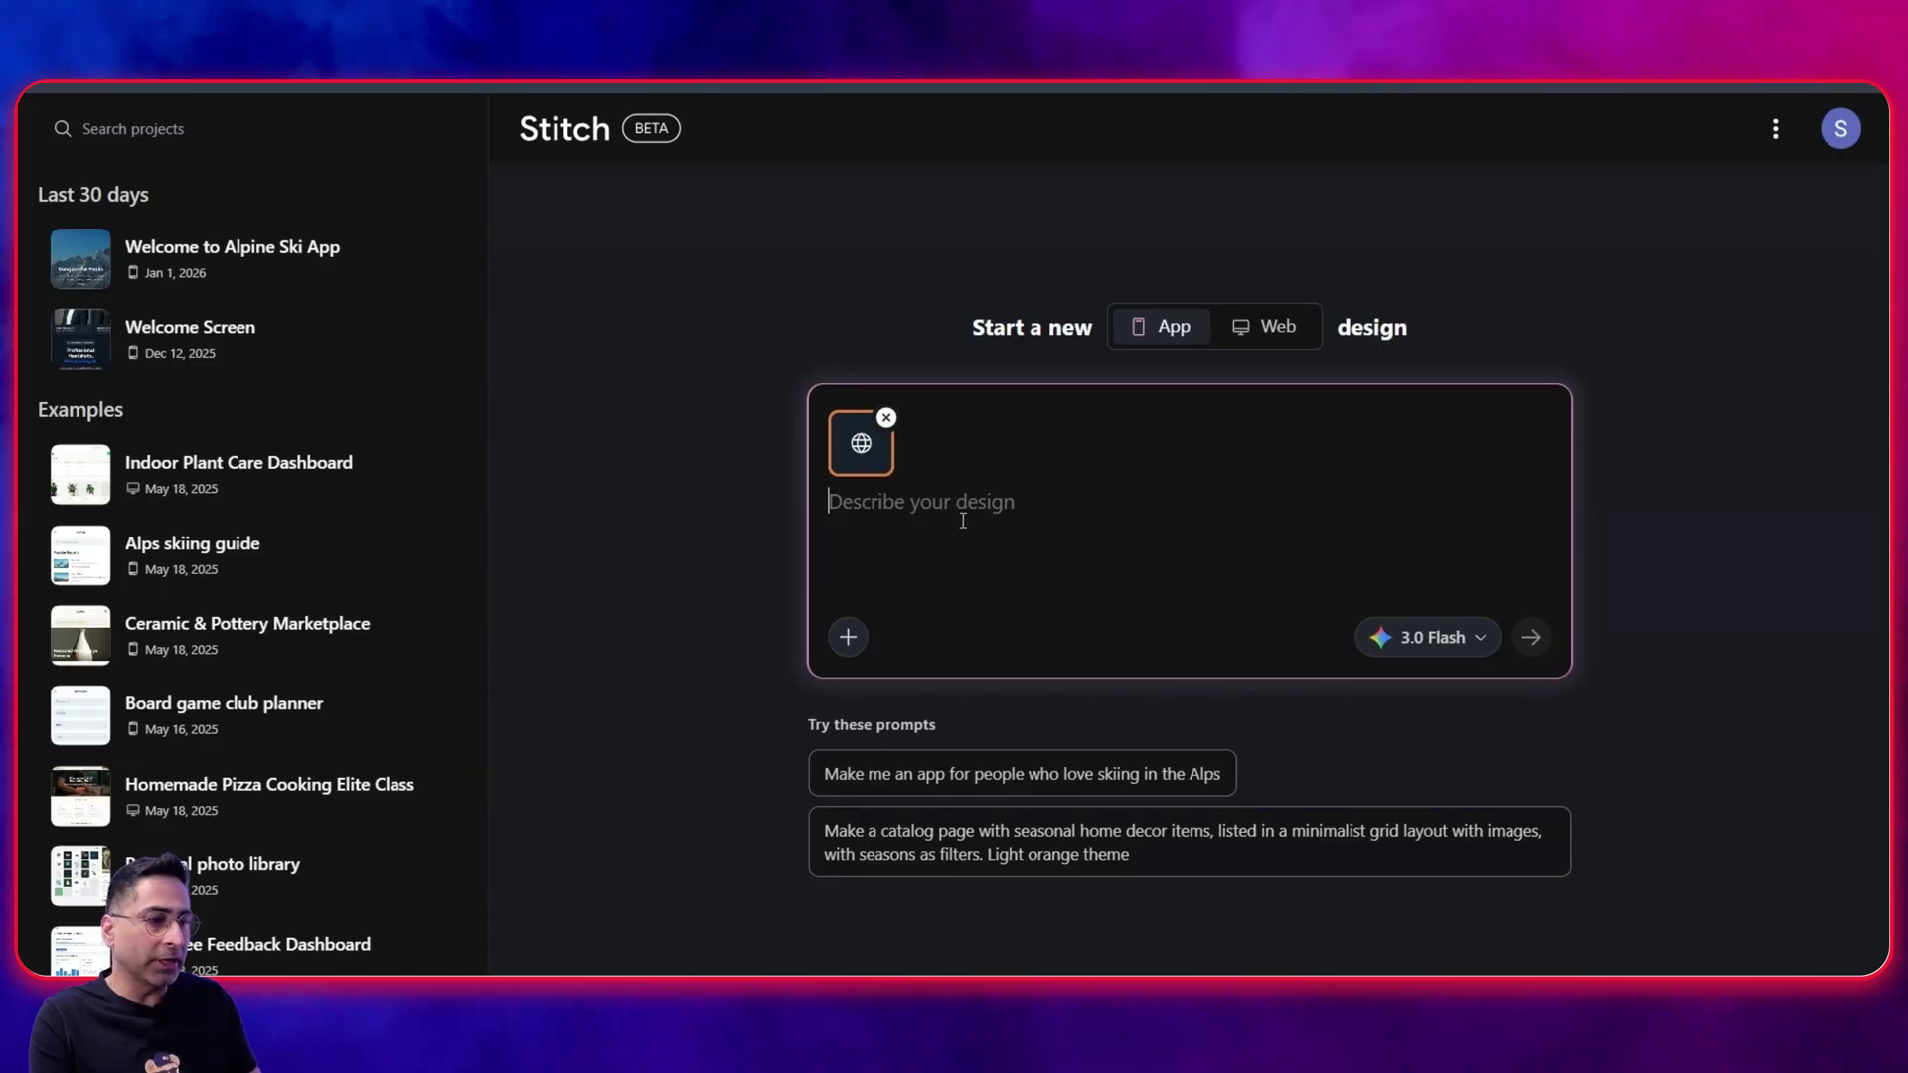
# - Paste the 'Agentic AI: From Concept to Production' webinar prompt and brand JSON, then generate
pyautogui.hotkey('ctrl', 'v')
pyautogui.scroll(10, 969, 536)
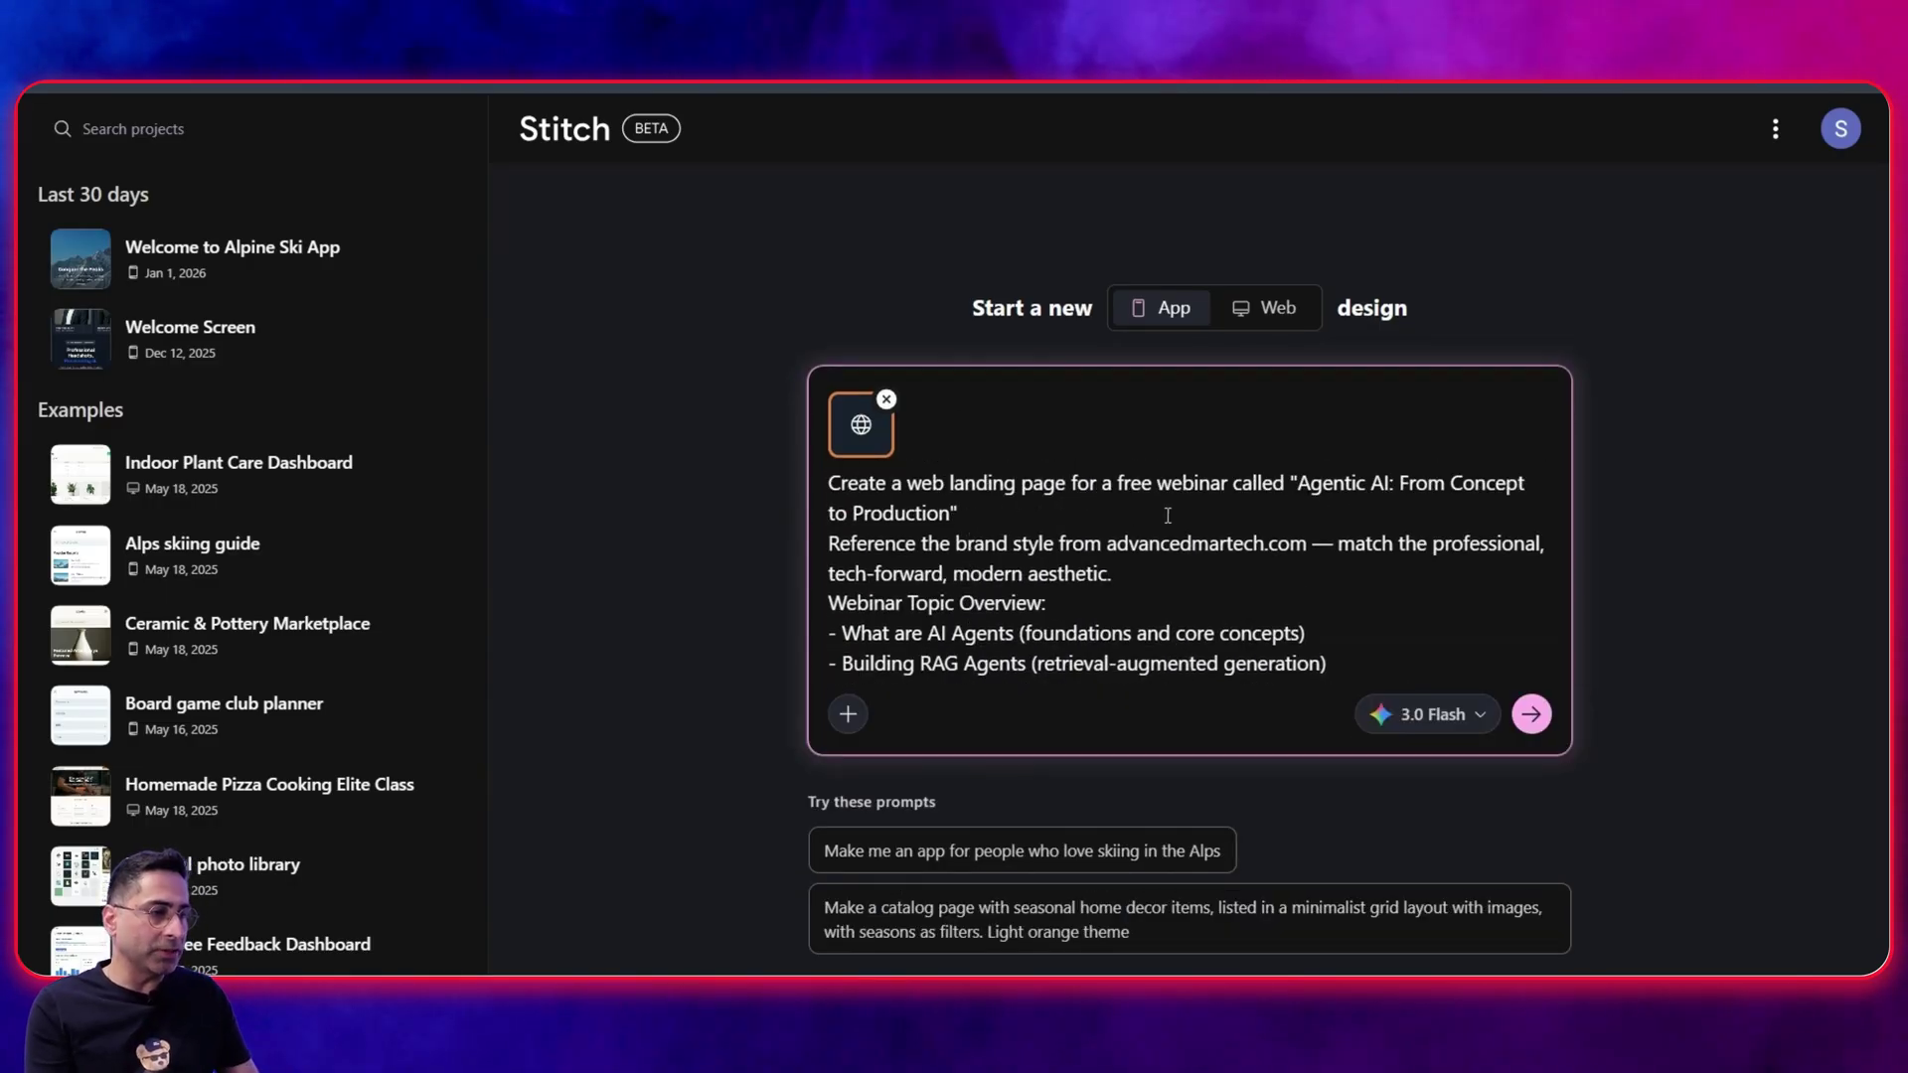
pyautogui.scroll(-6, 923, 565)
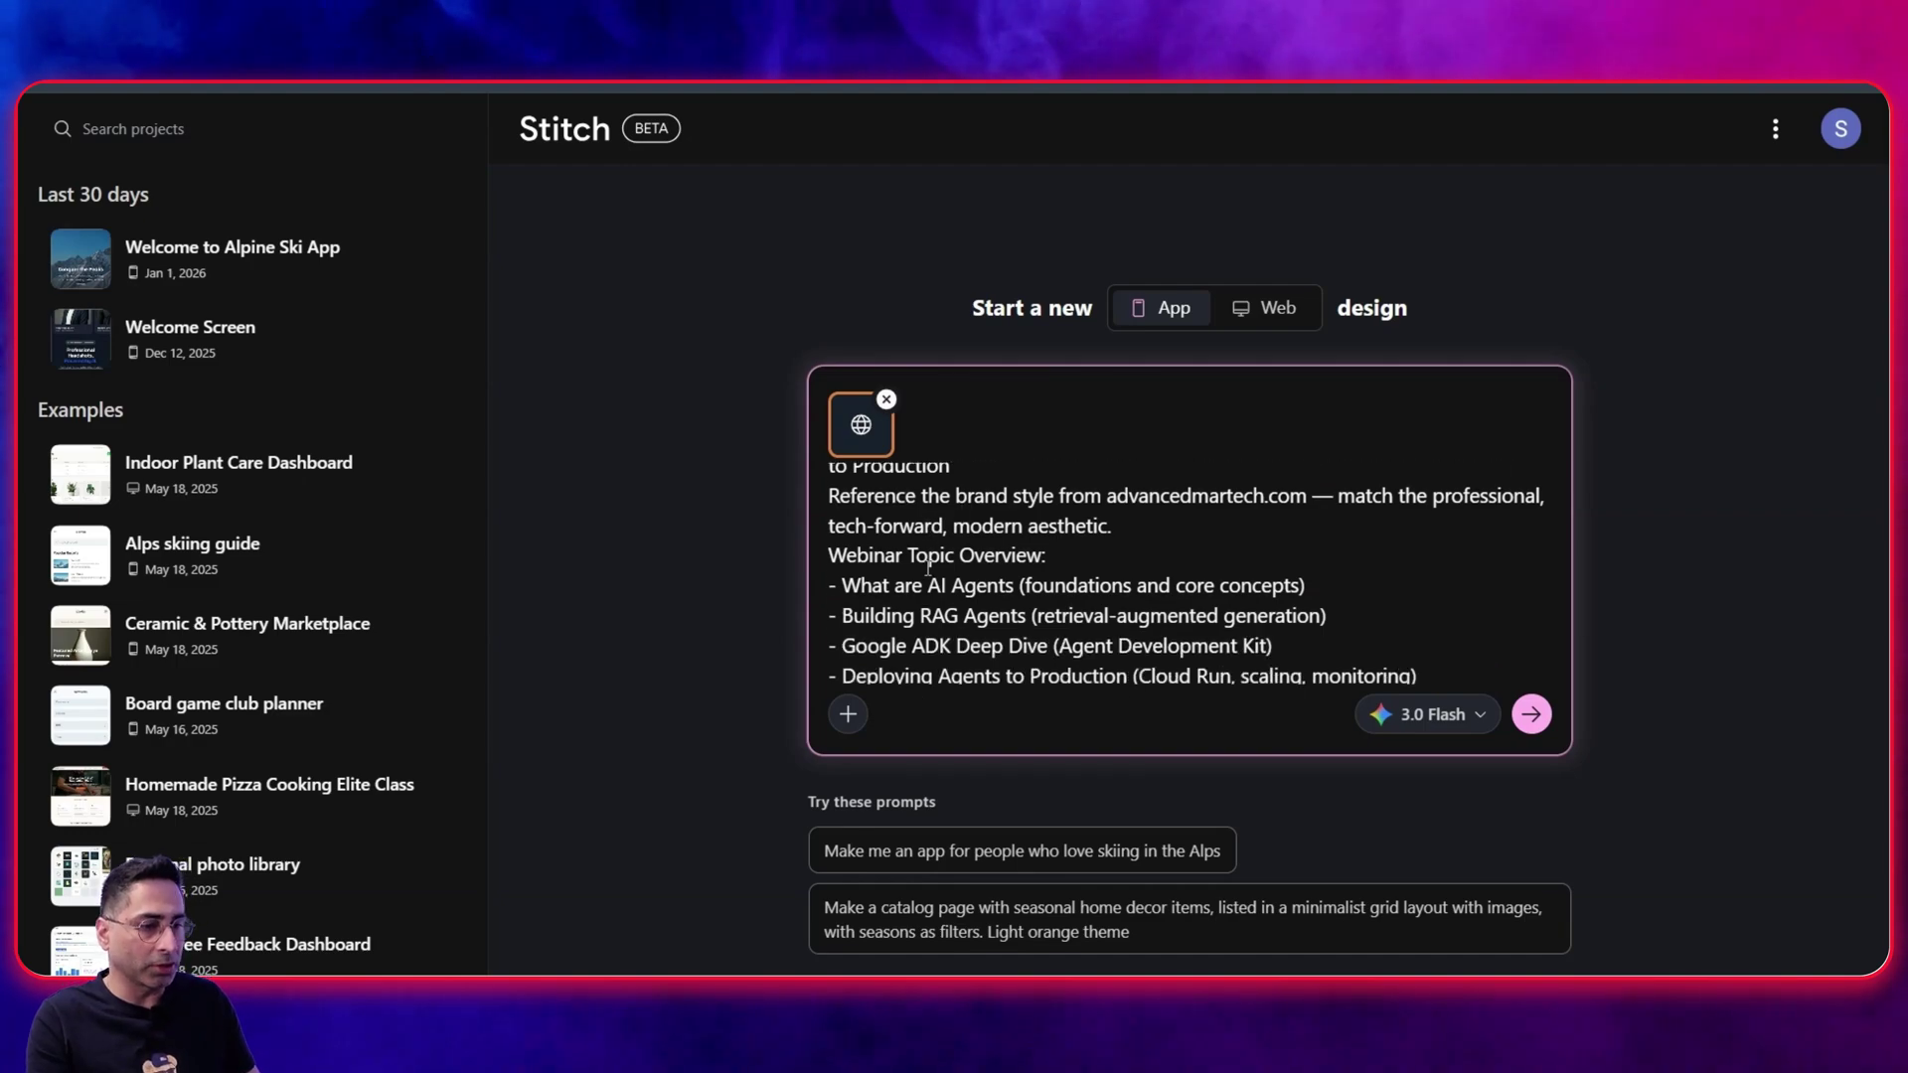
pyautogui.scroll(3, 957, 597)
pyautogui.scroll(2, 956, 597)
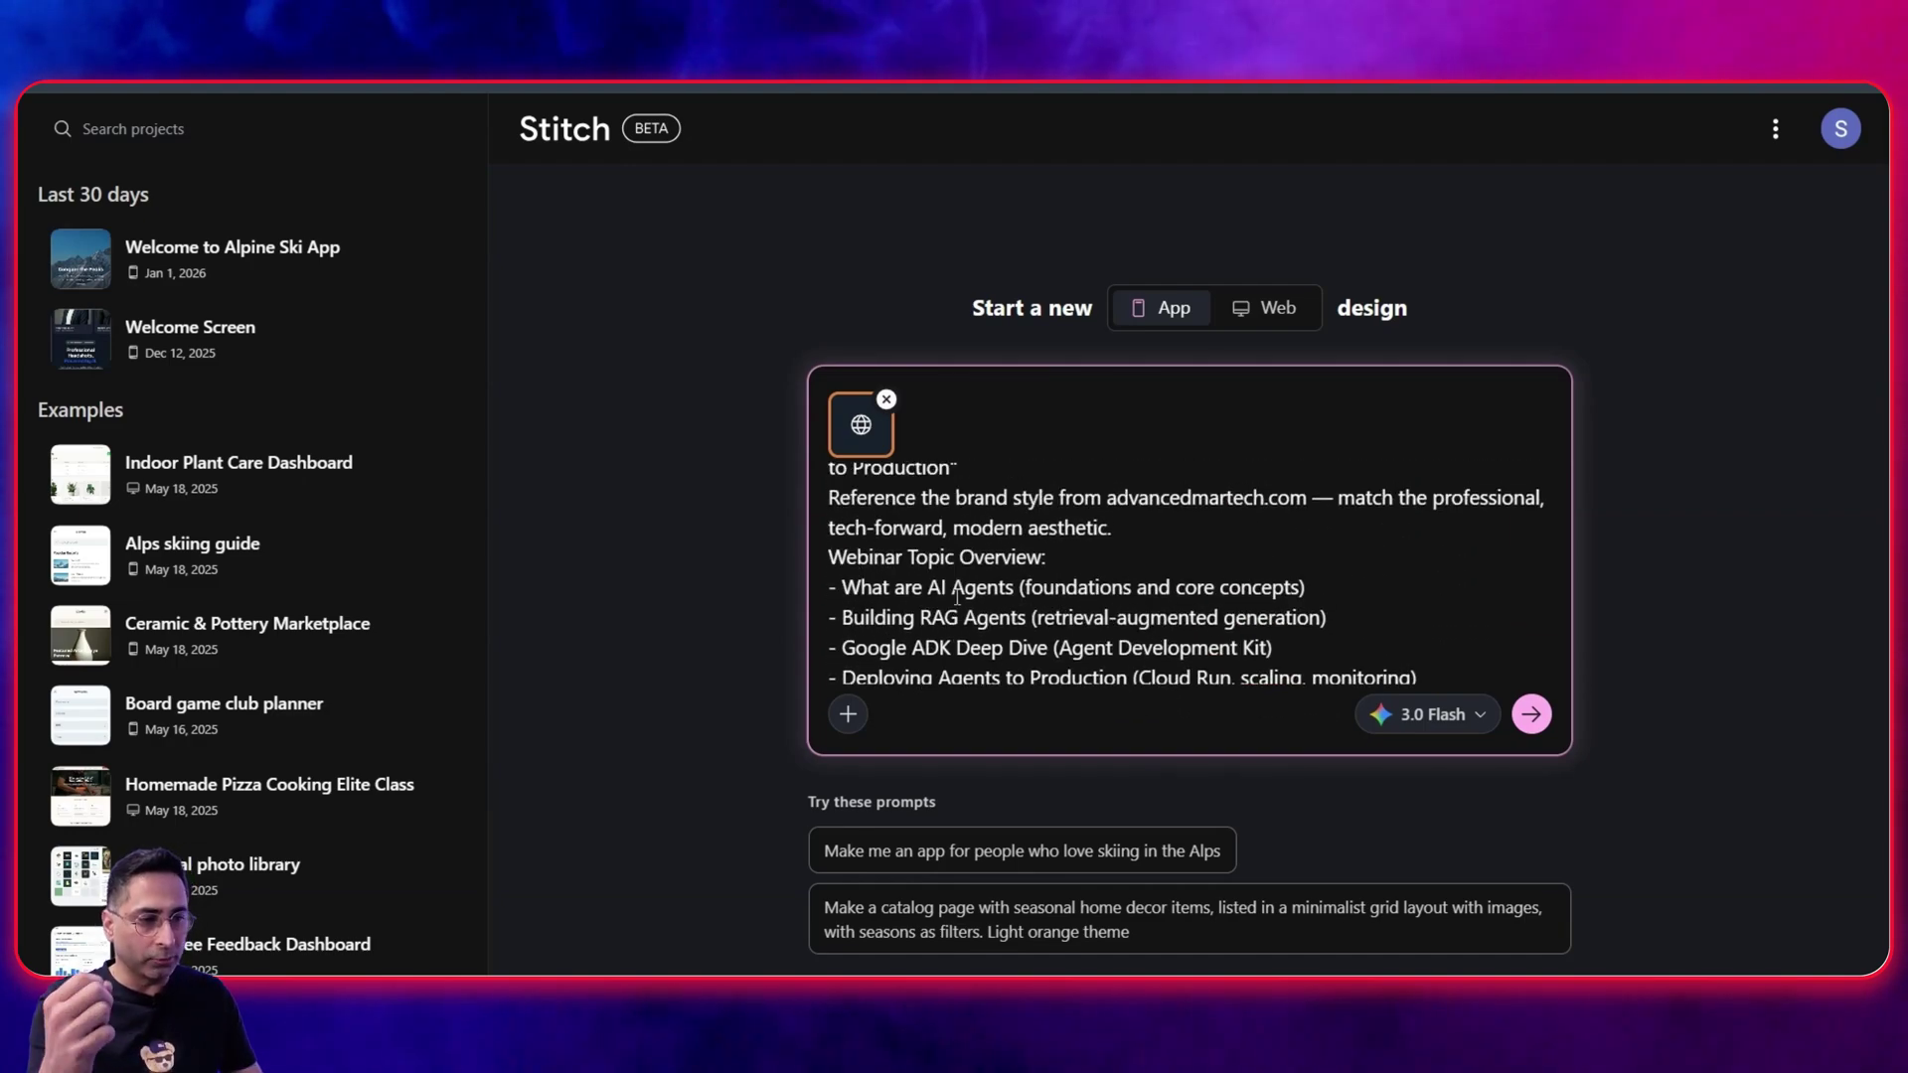
pyautogui.scroll(-5, 957, 597)
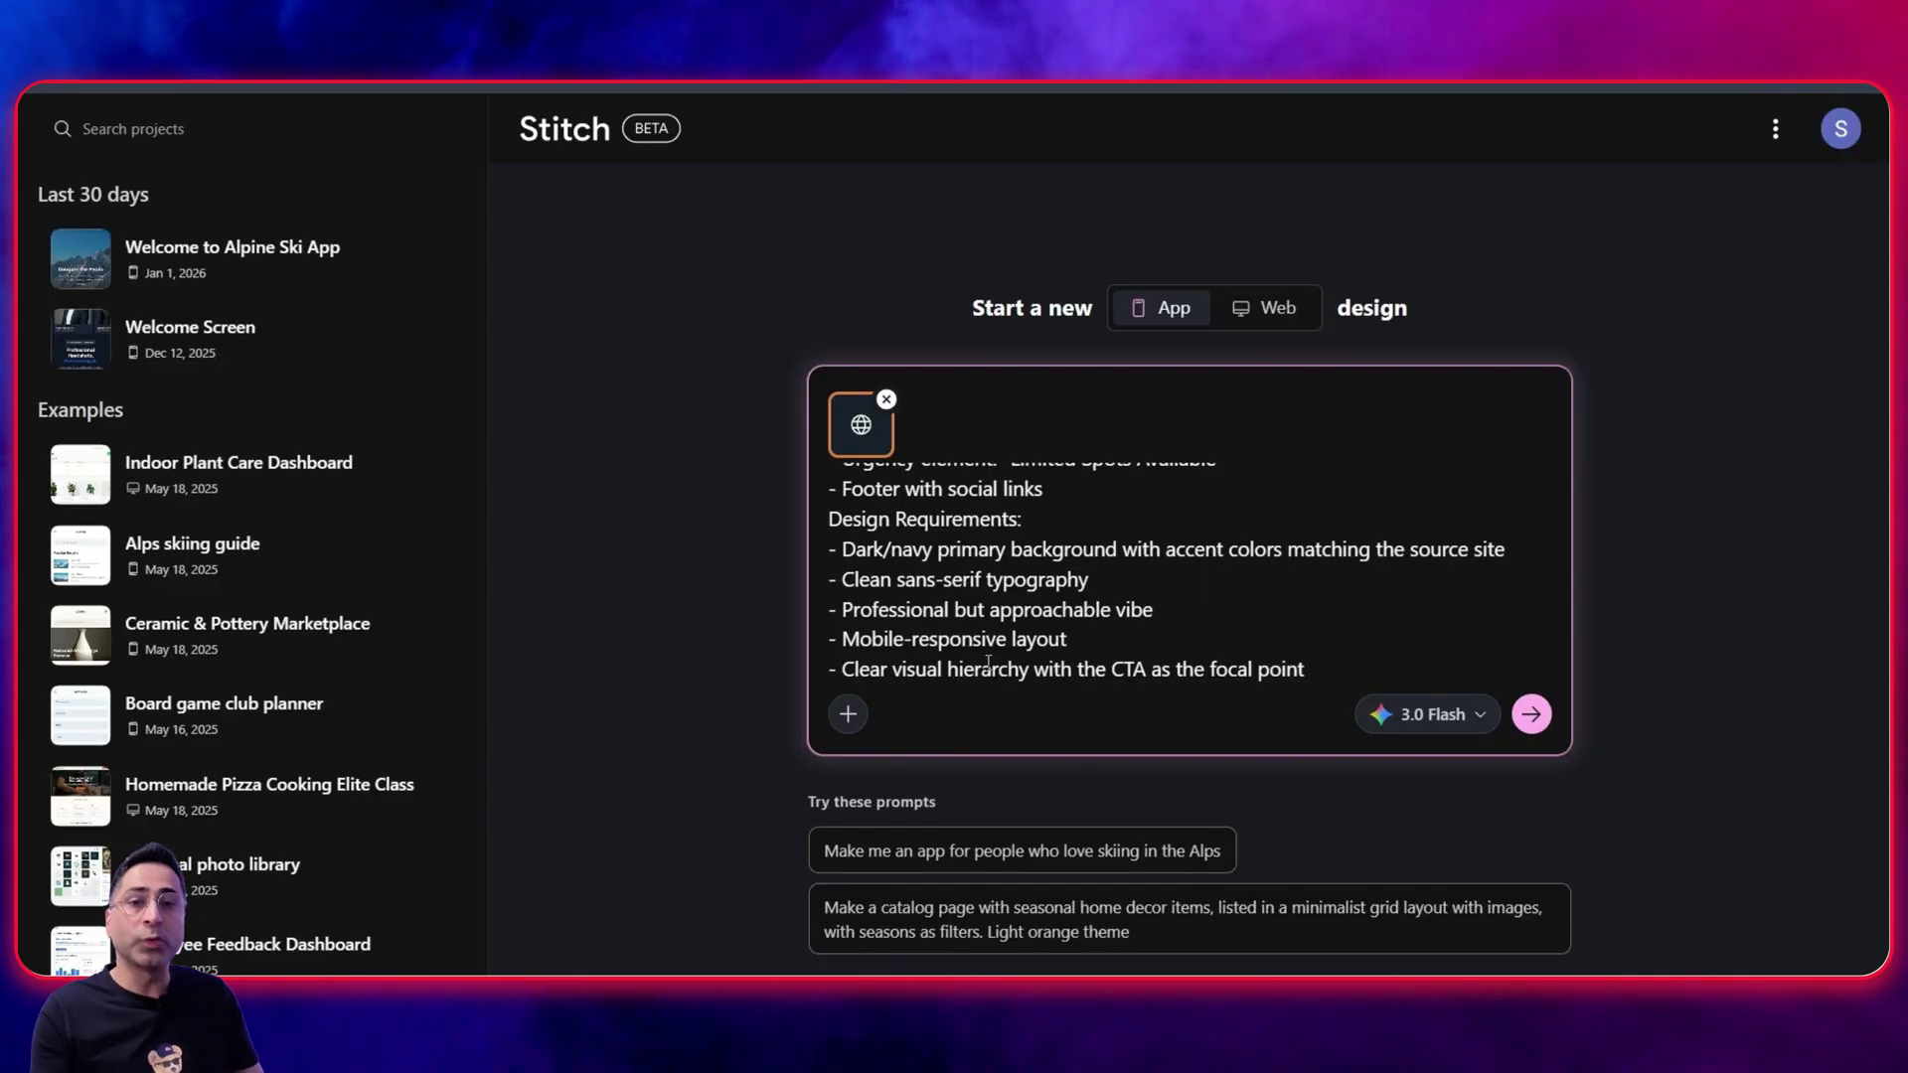
pyautogui.scroll(-2, 1303, 636)
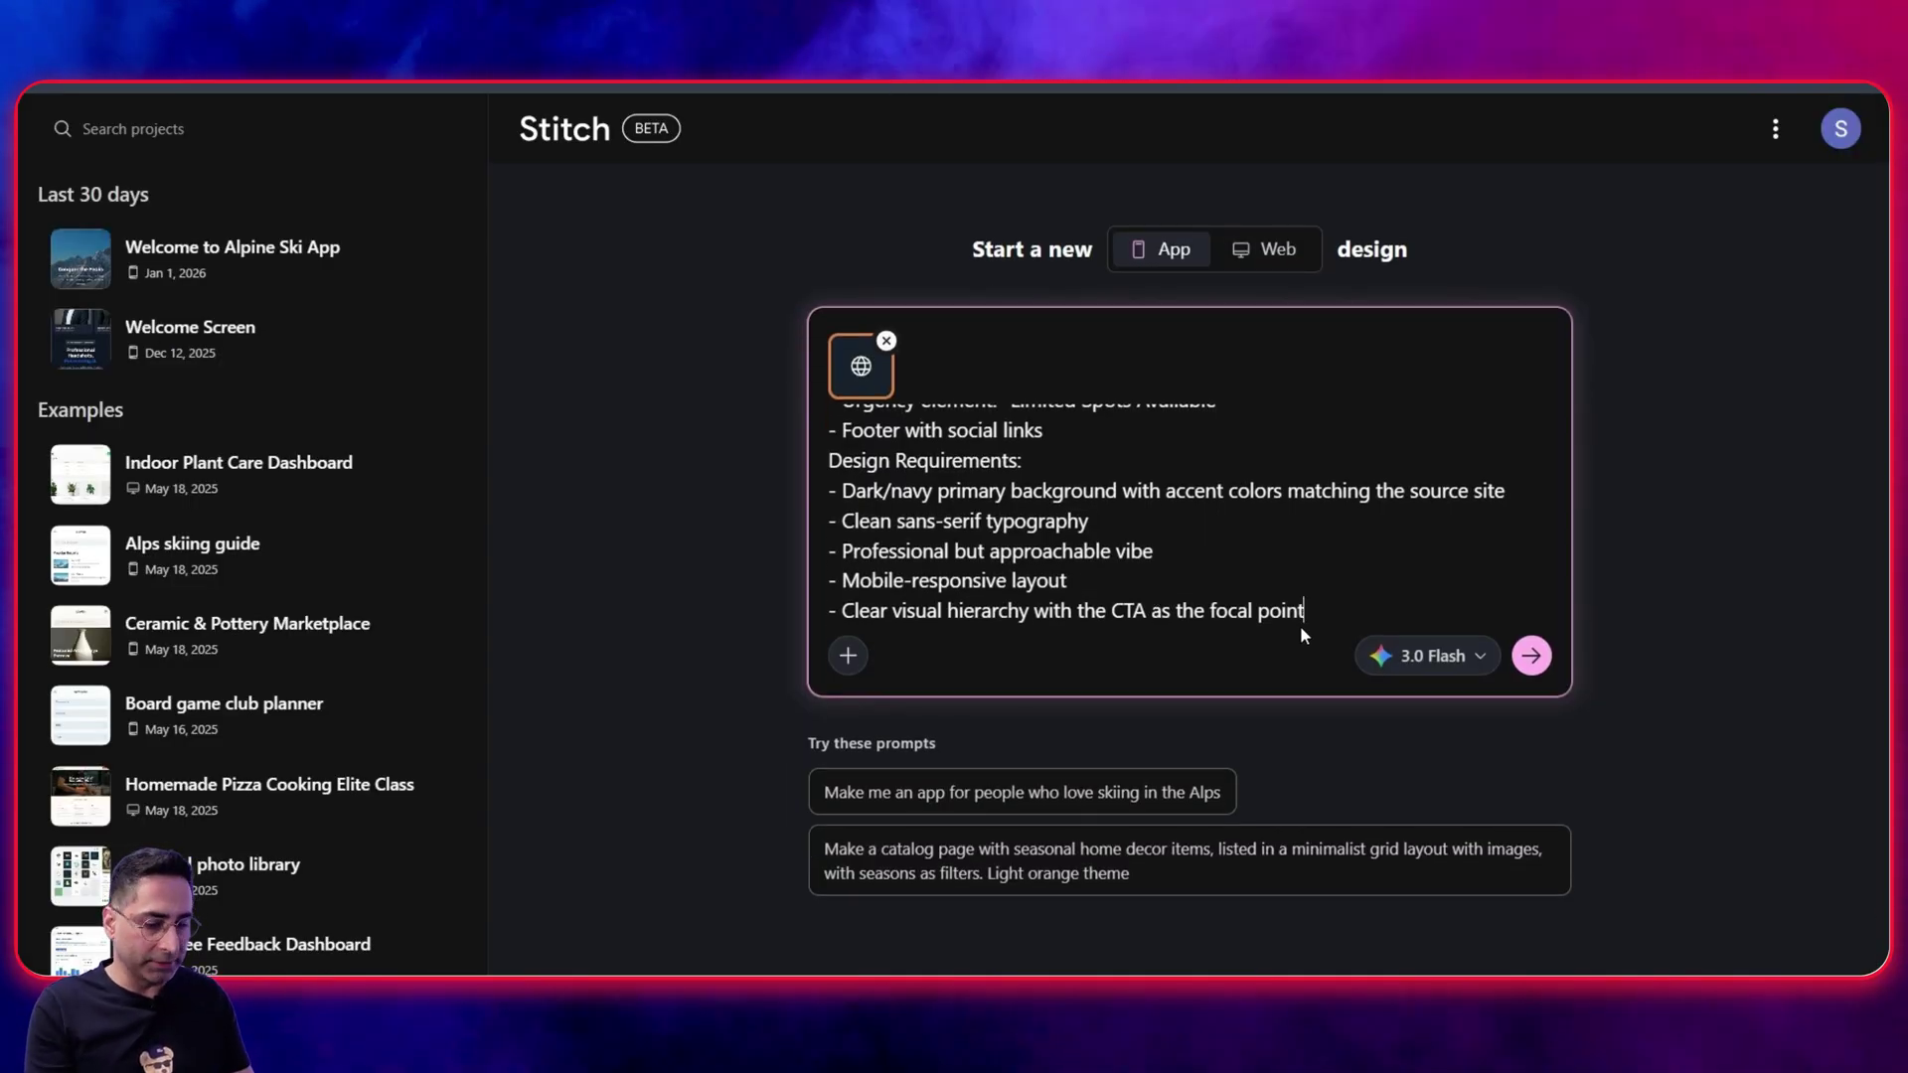
pyautogui.hotkey('ctrl', 'v')
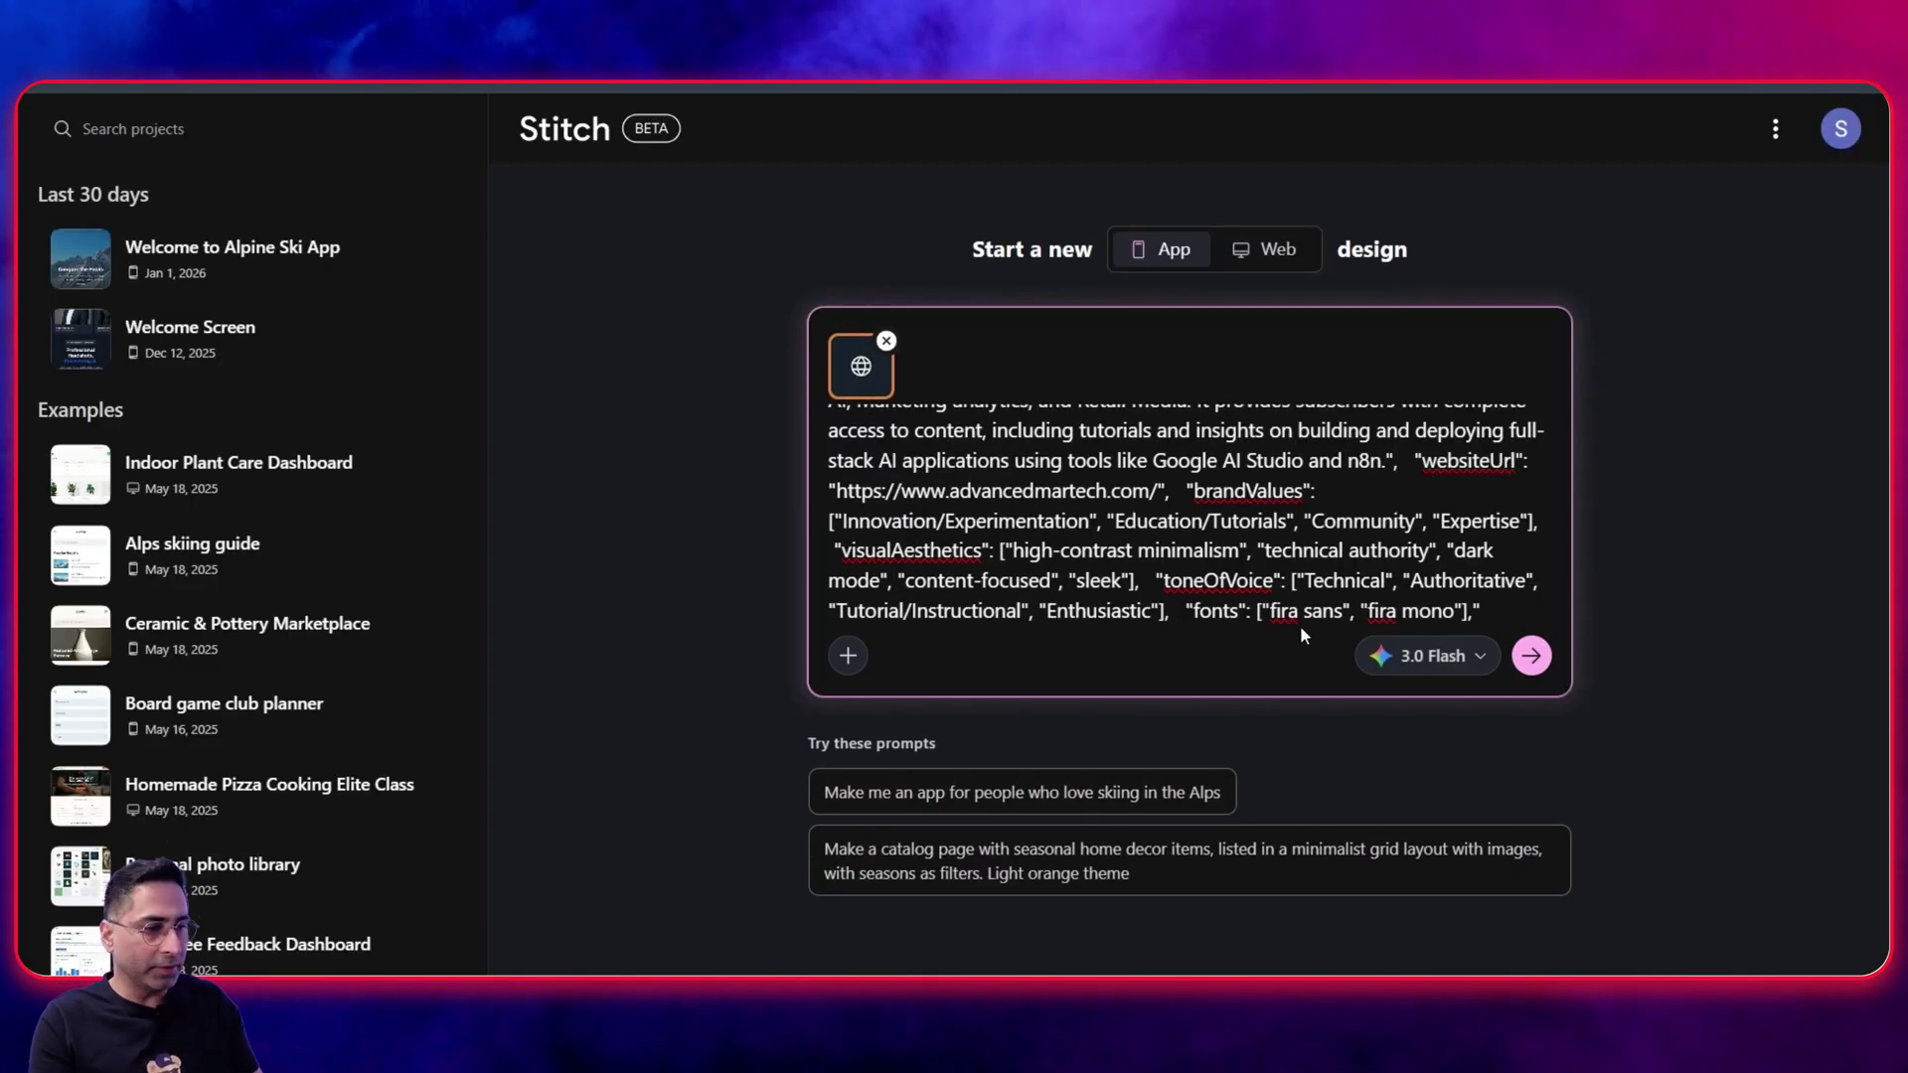
pyautogui.click(1533, 657)
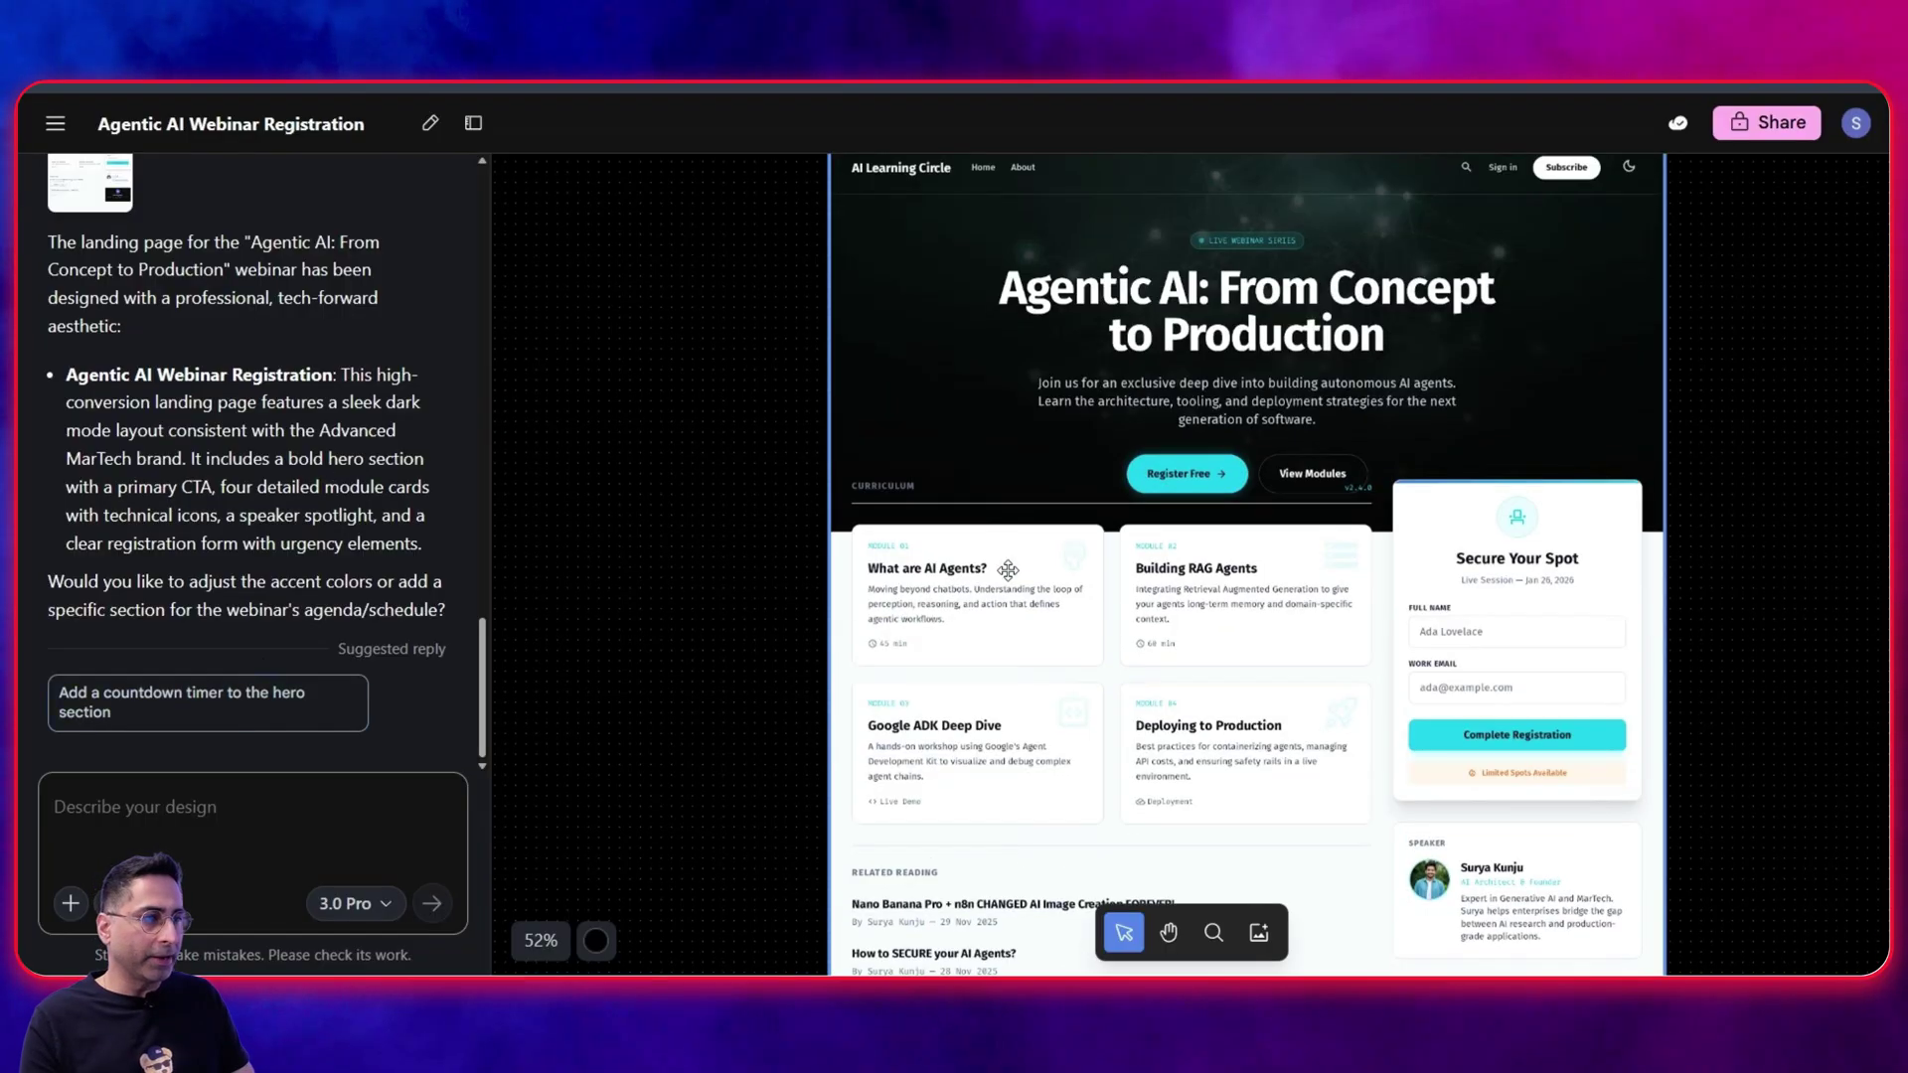
# - Select the Agentic AI Webinar Registration design and zoom and pan around to inspect it
pyautogui.click(1246, 409)
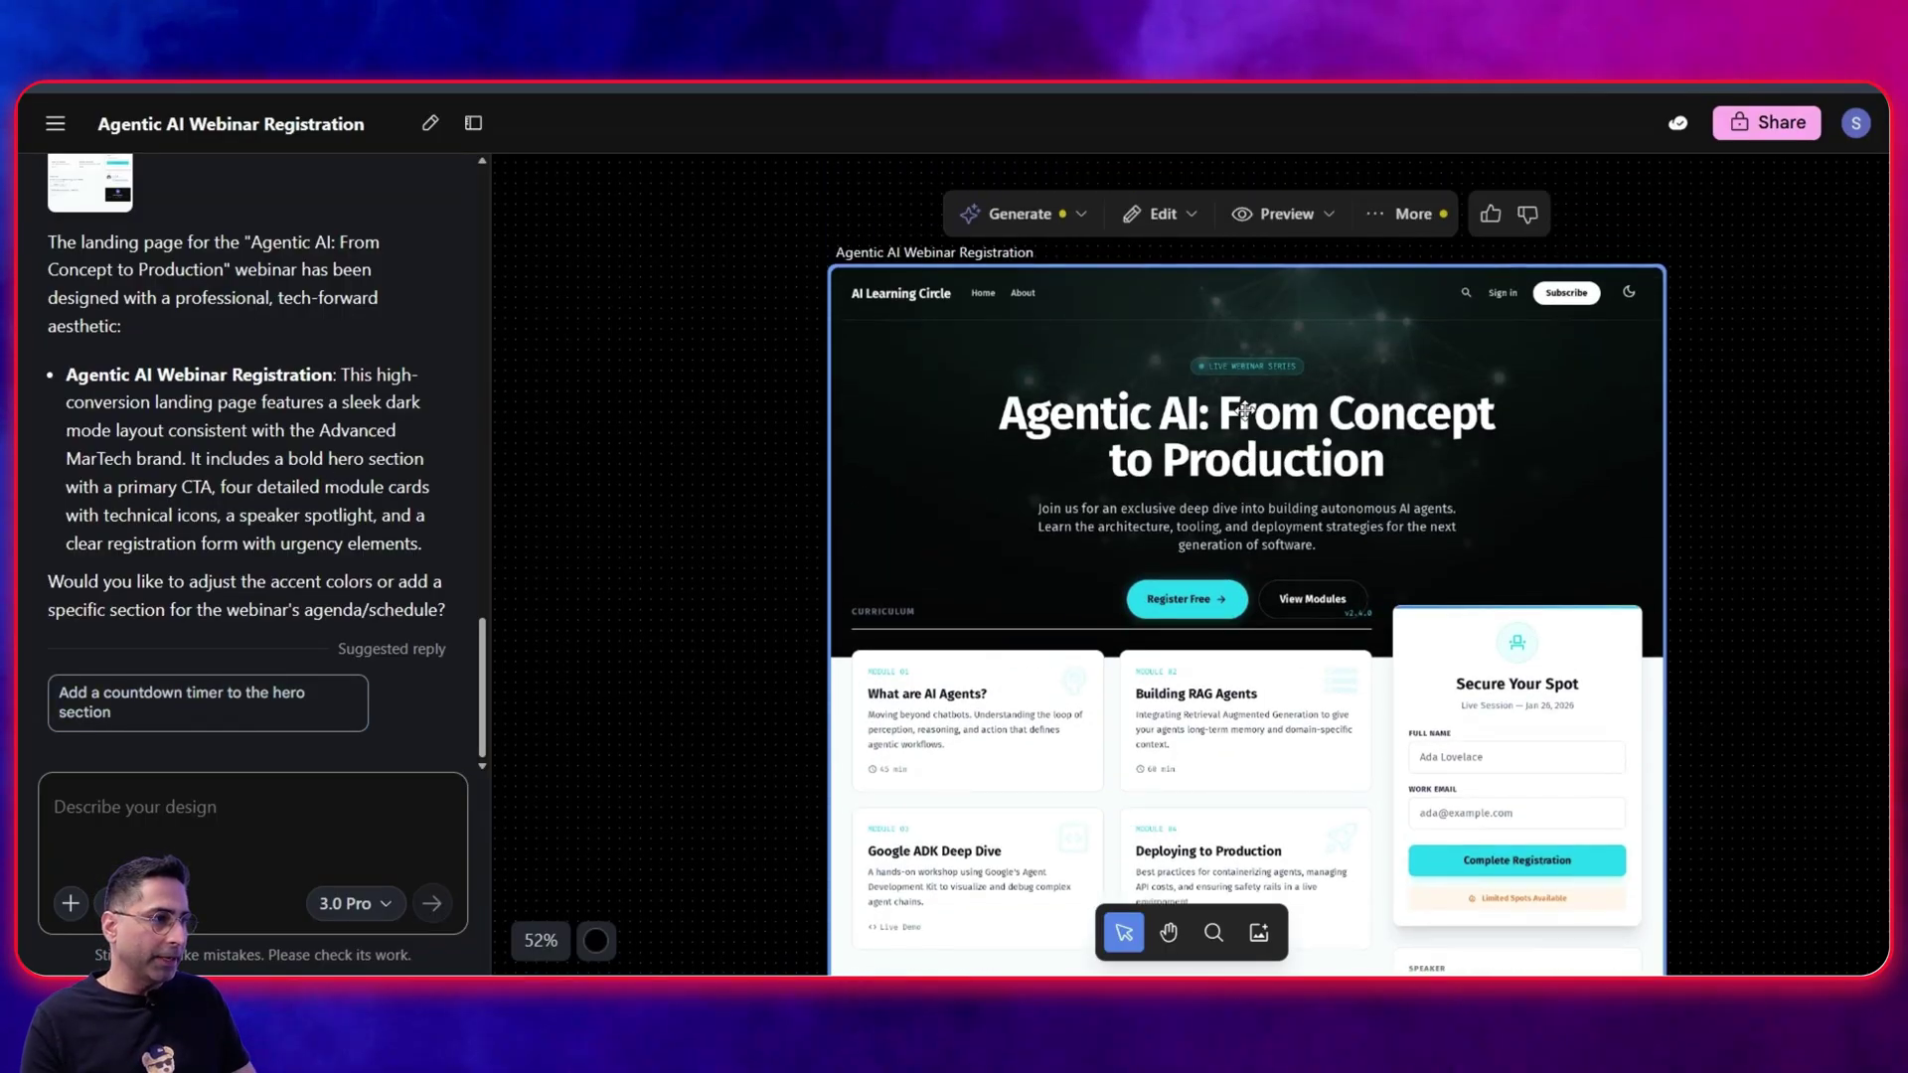
pyautogui.scroll(-5, 1120, 429)
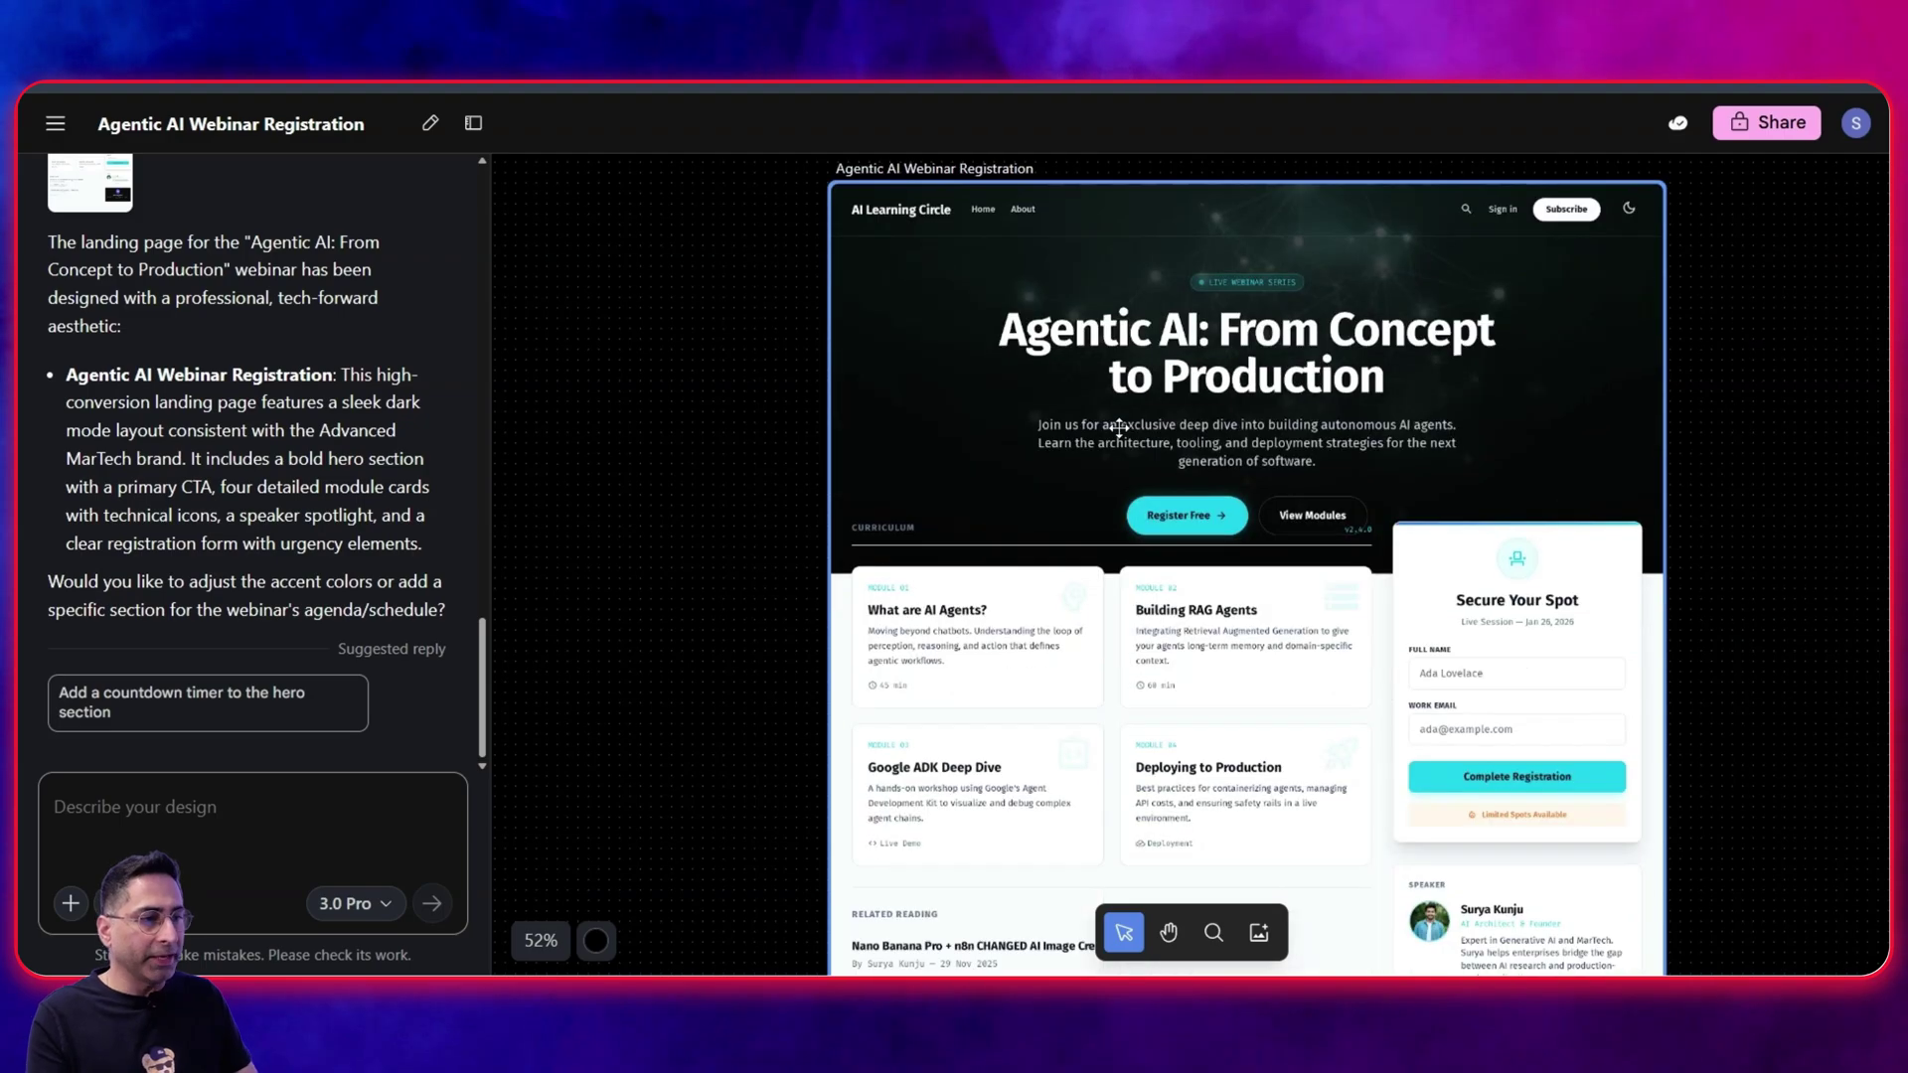
pyautogui.scroll(8, 1563, 618)
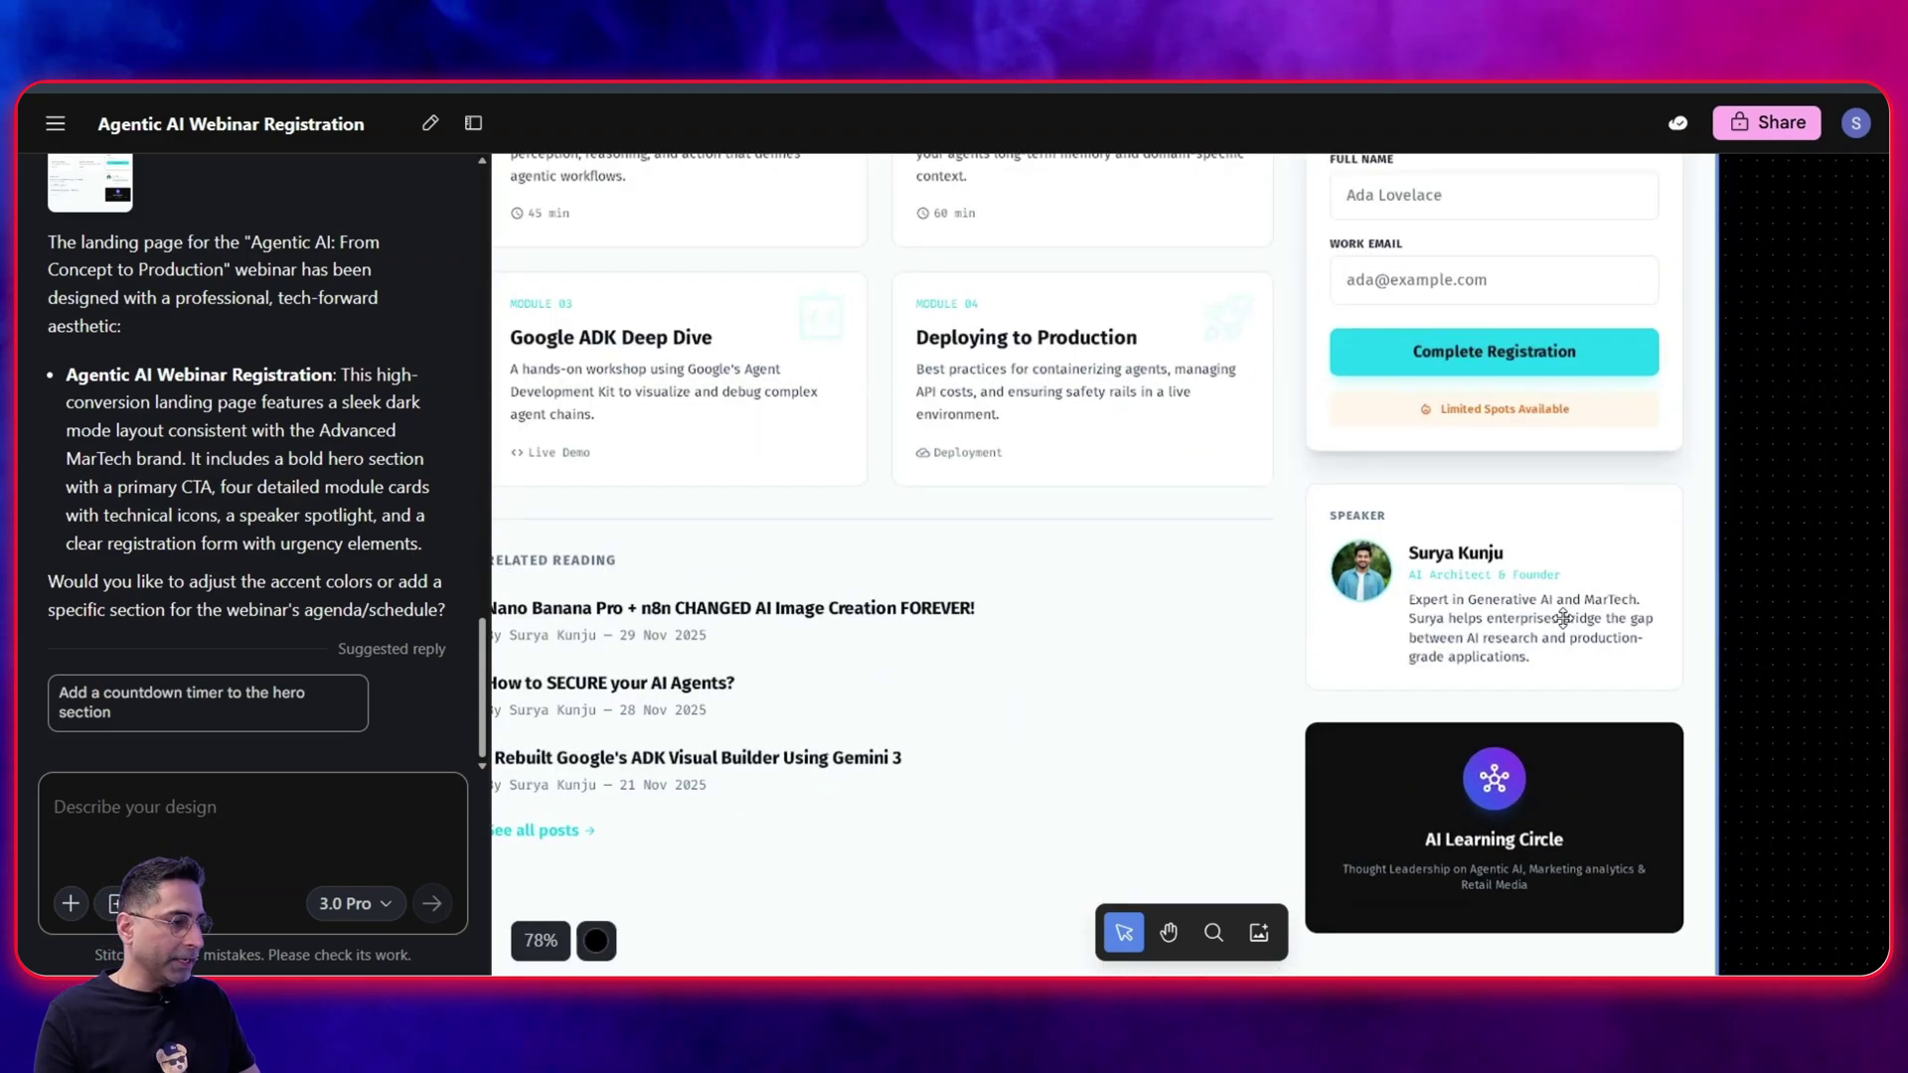
pyautogui.scroll(-3, 1325, 672)
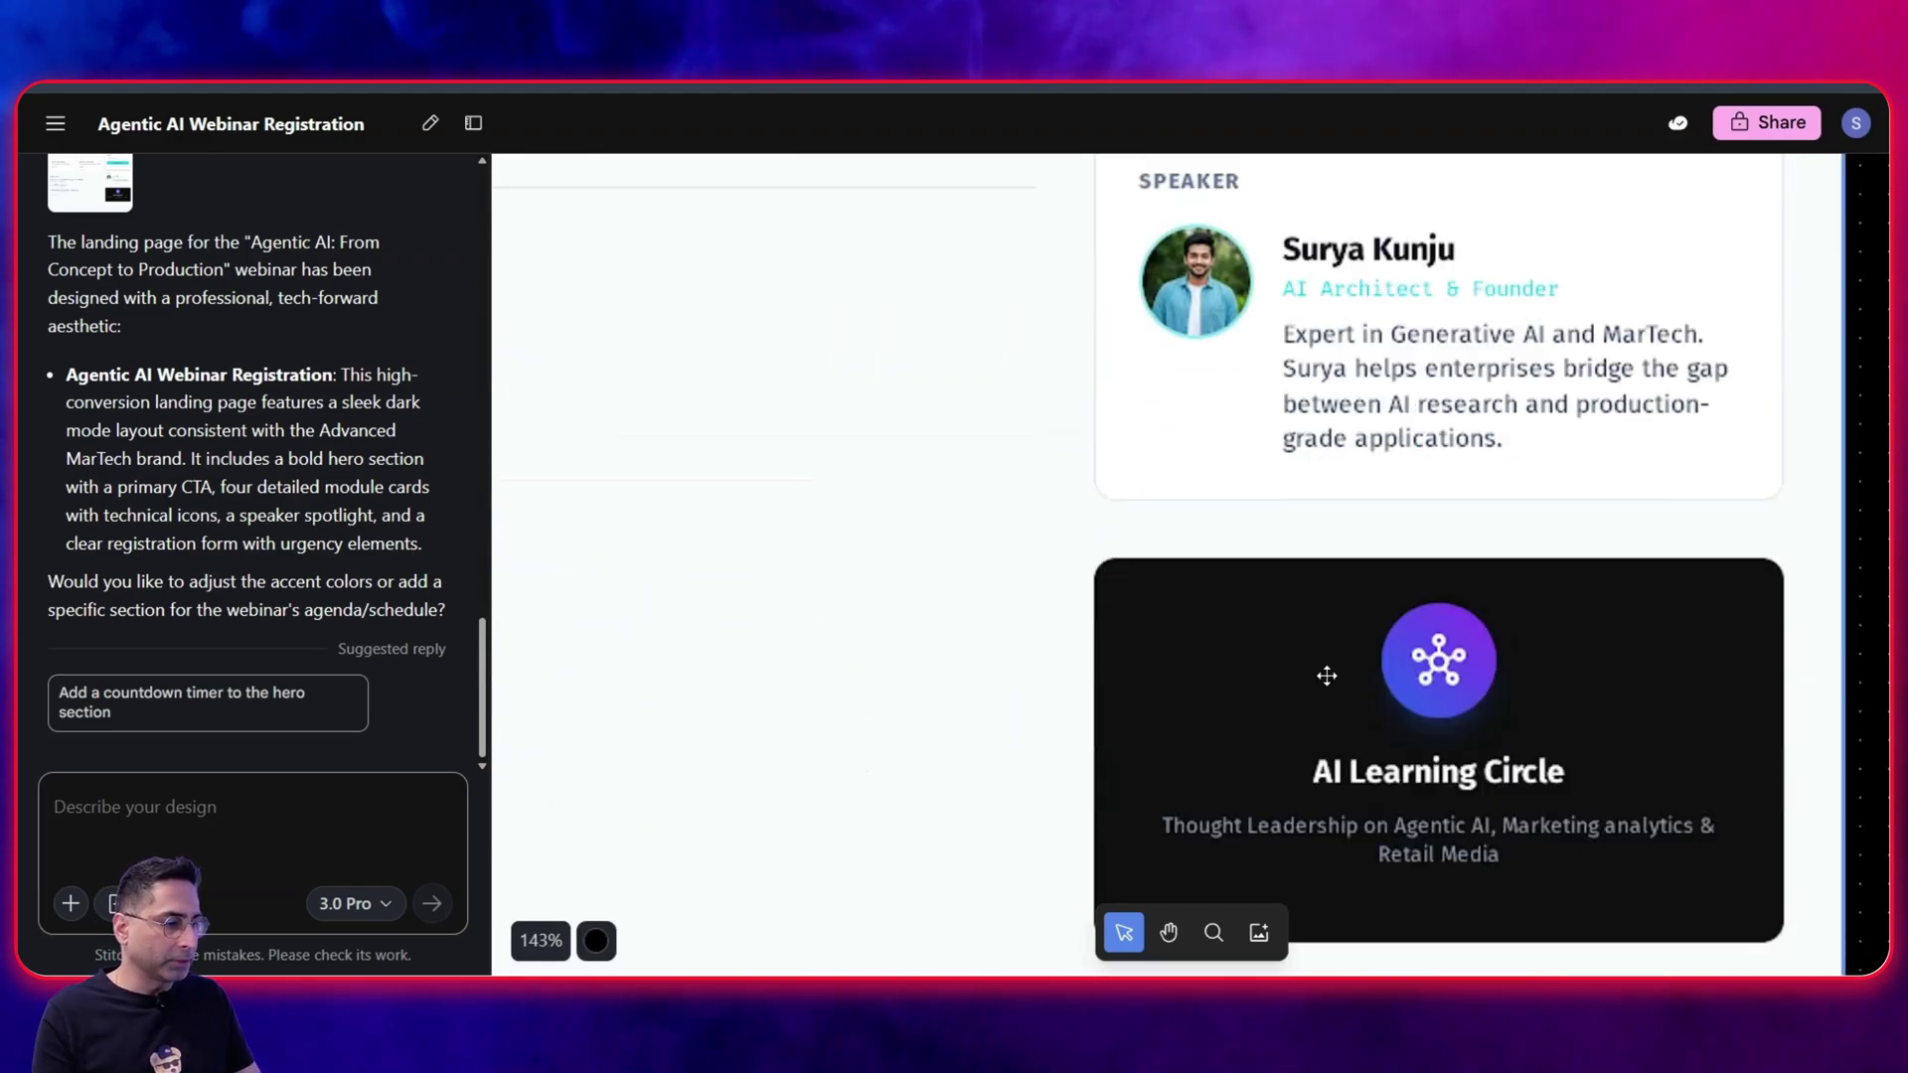
pyautogui.scroll(8, 1563, 609)
pyautogui.scroll(-2, 904, 589)
pyautogui.scroll(-2, 904, 589)
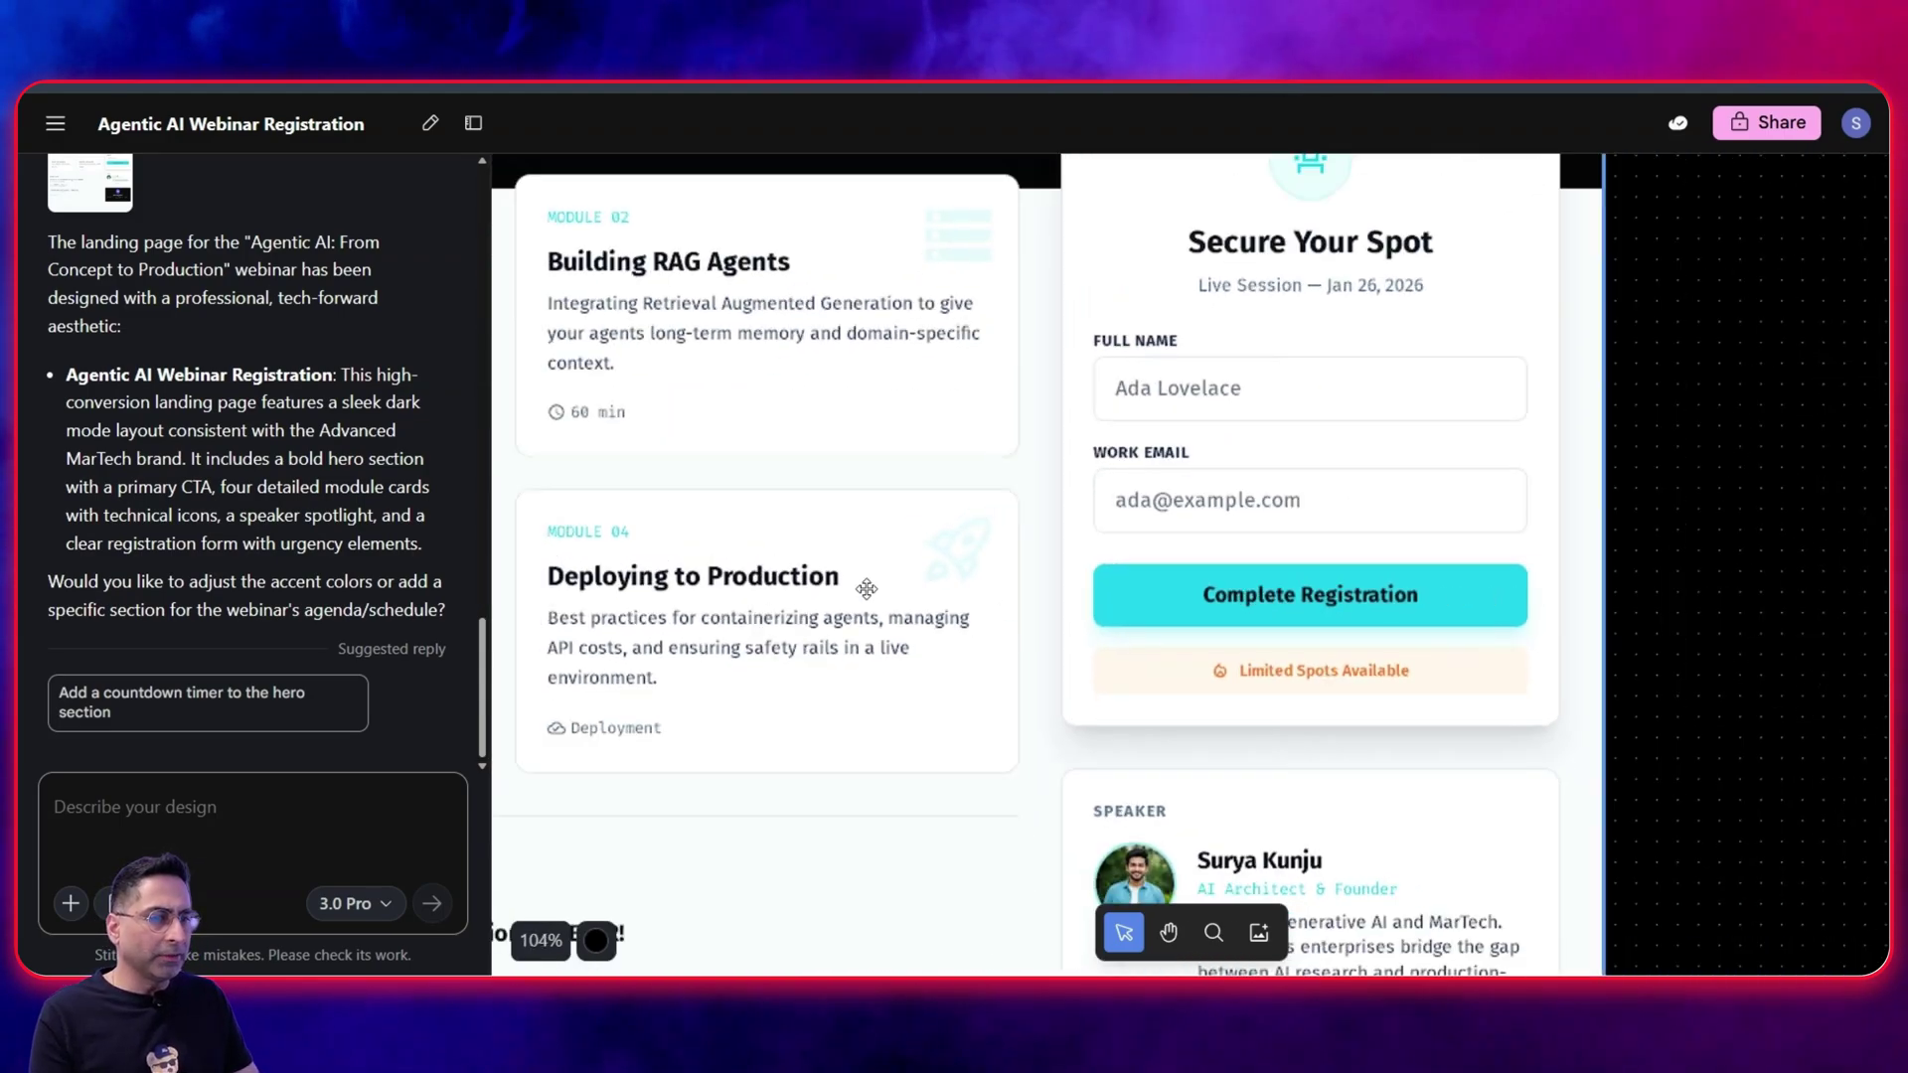
pyautogui.scroll(-5, 700, 594)
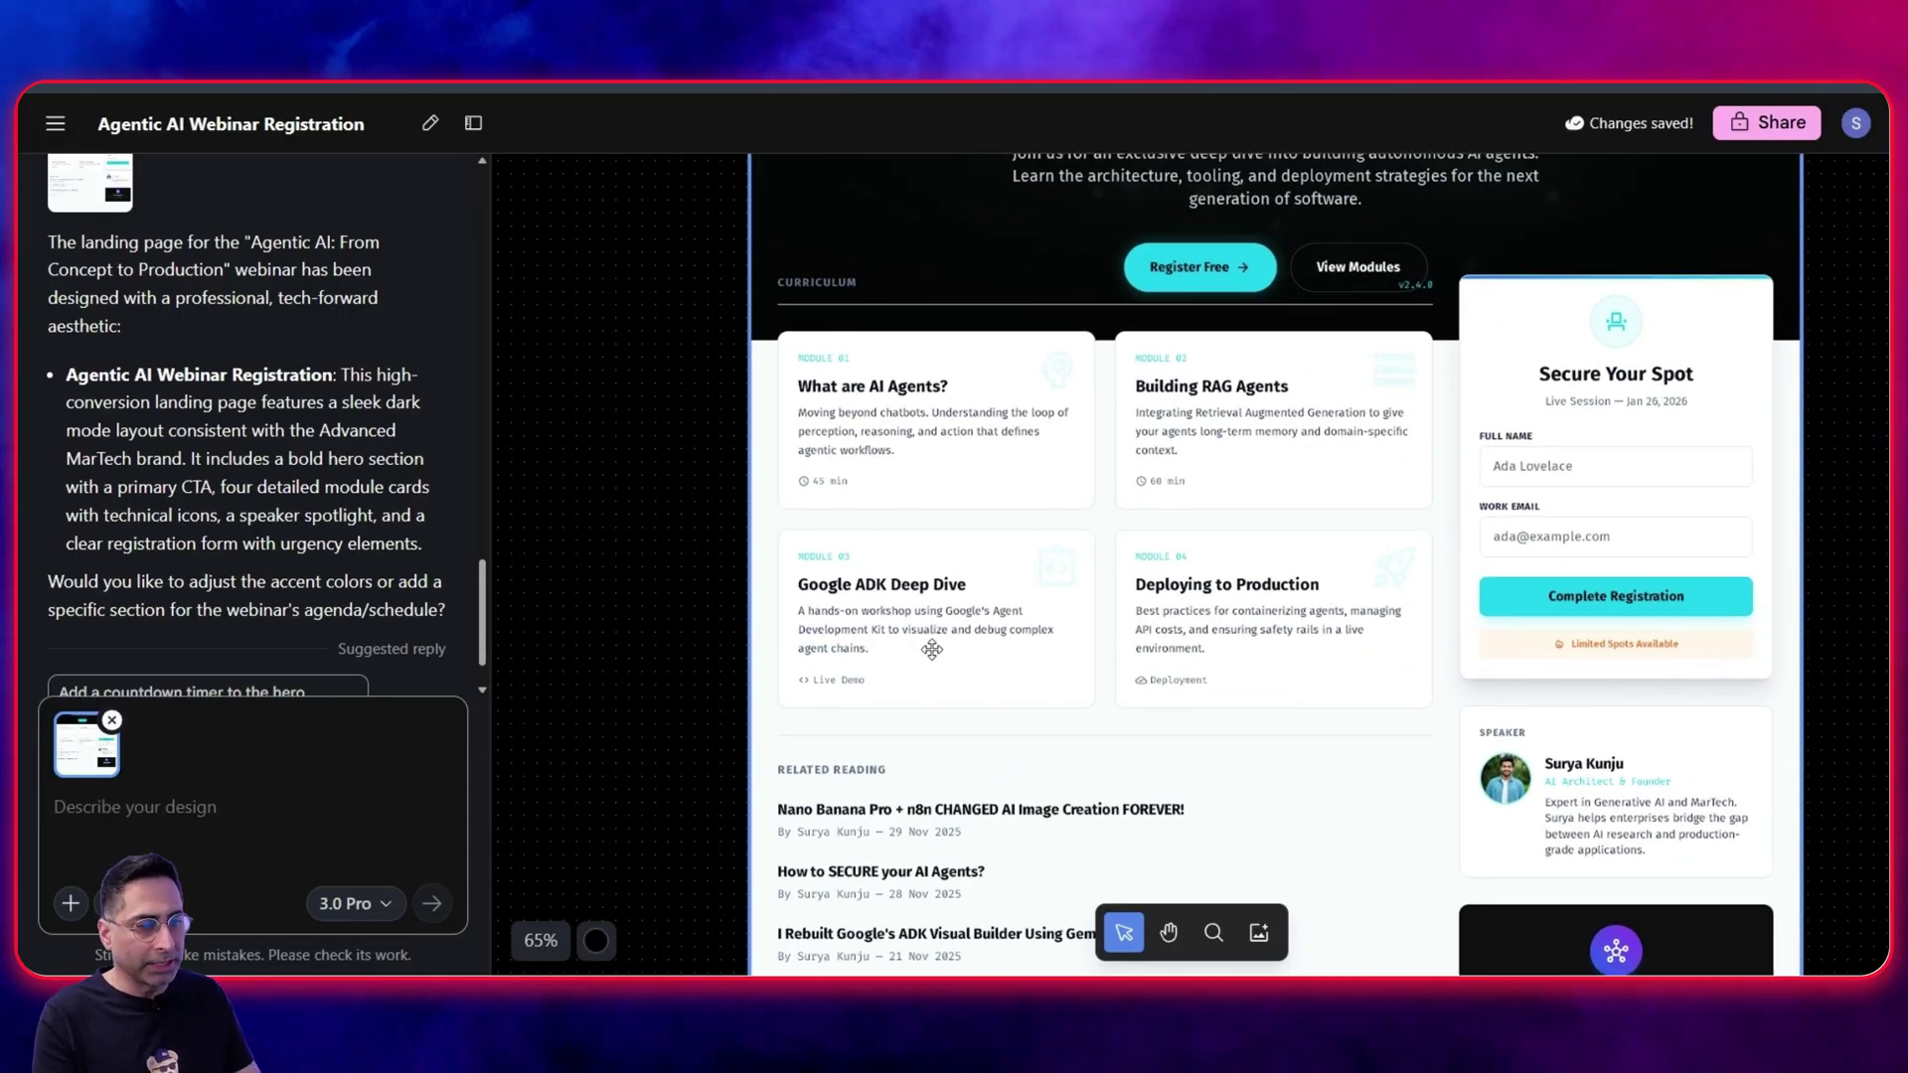
pyautogui.scroll(-1, 1181, 644)
pyautogui.scroll(-2, 928, 756)
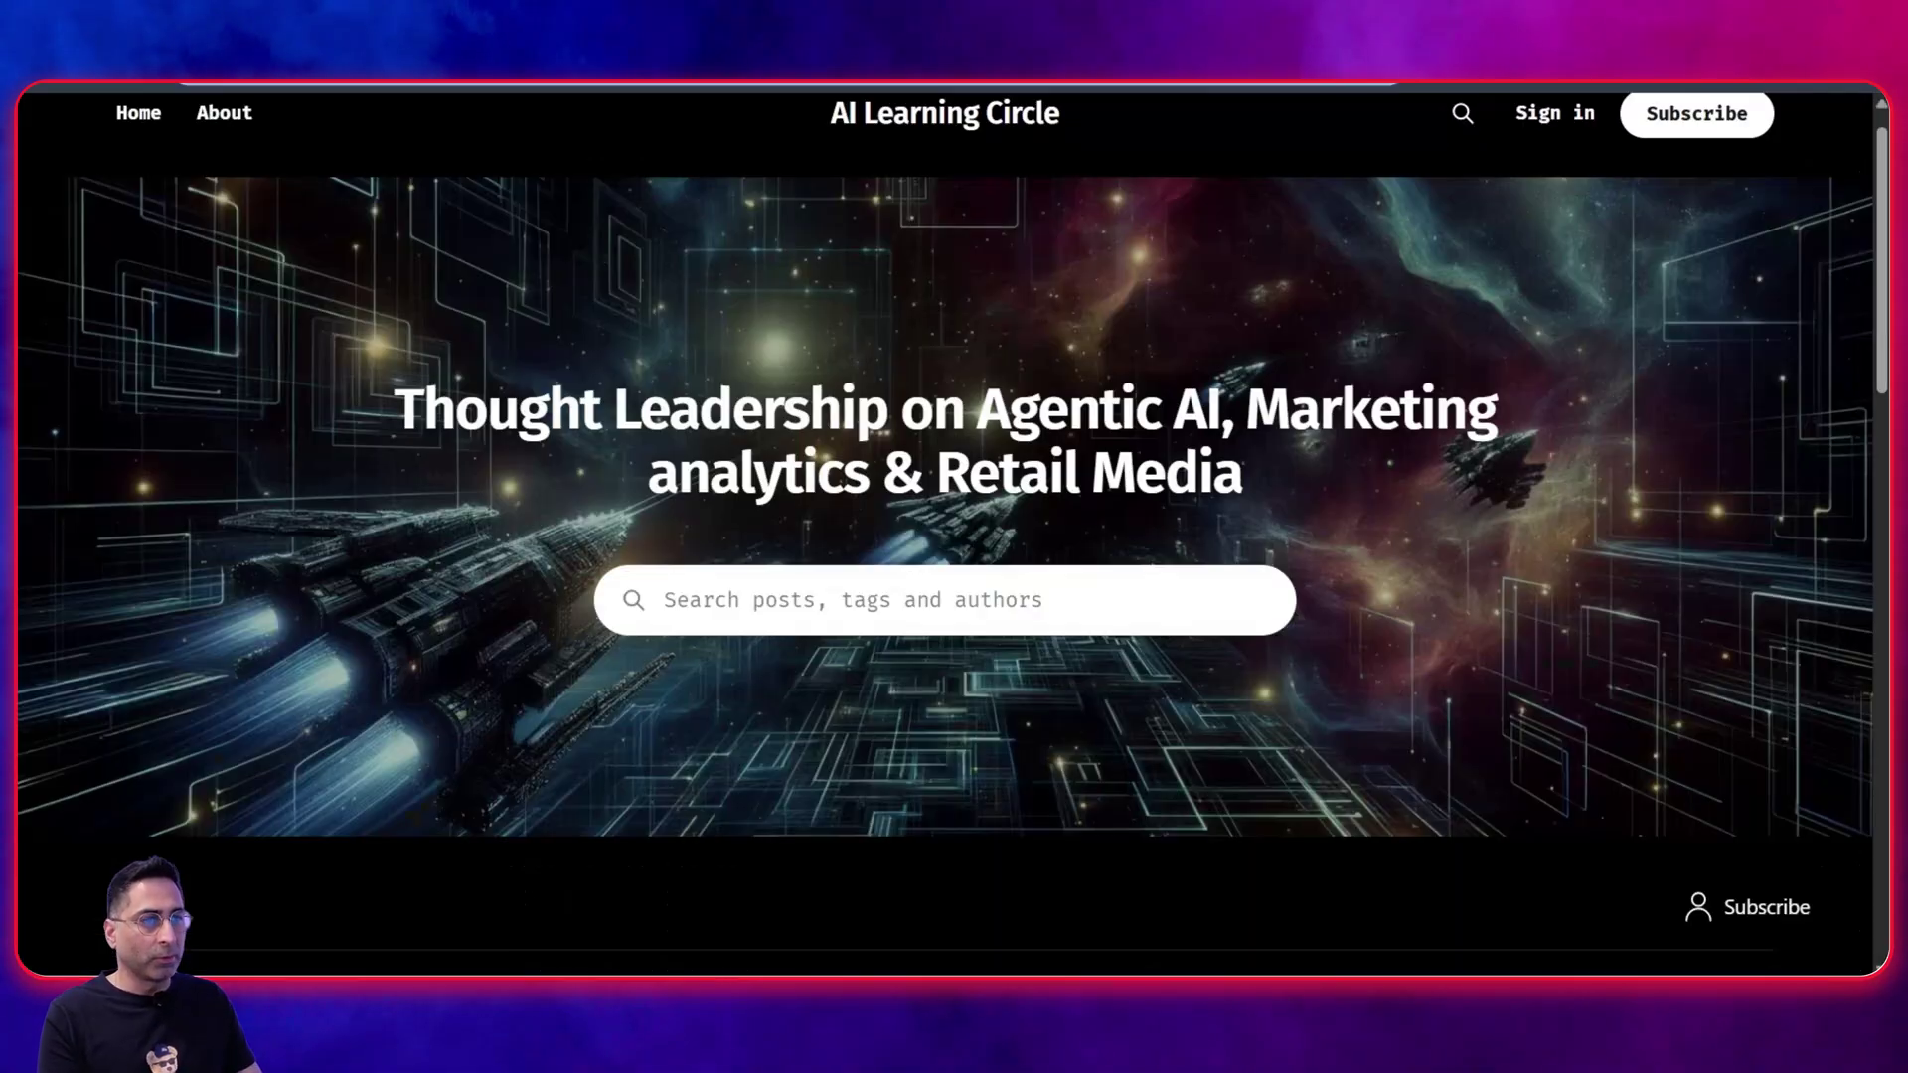
pyautogui.scroll(-5, 752, 645)
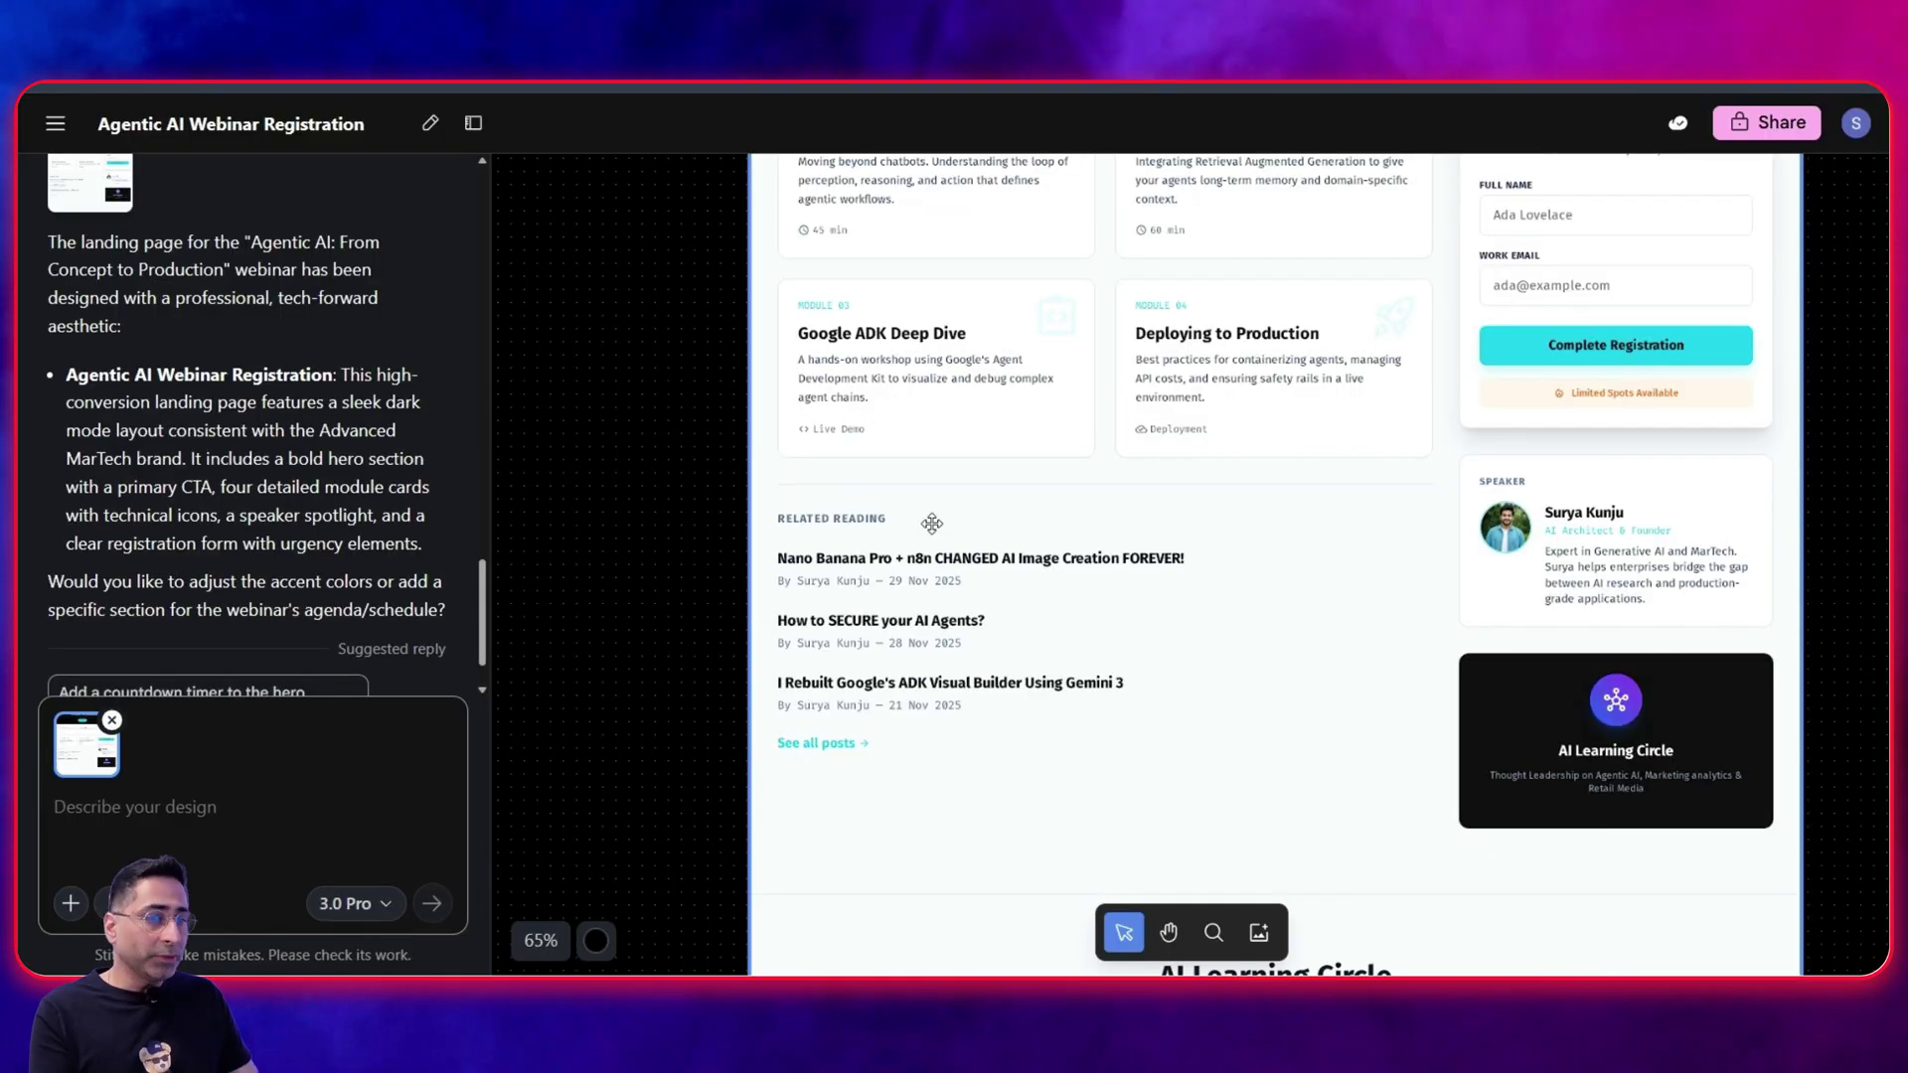
pyautogui.scroll(5, 1018, 541)
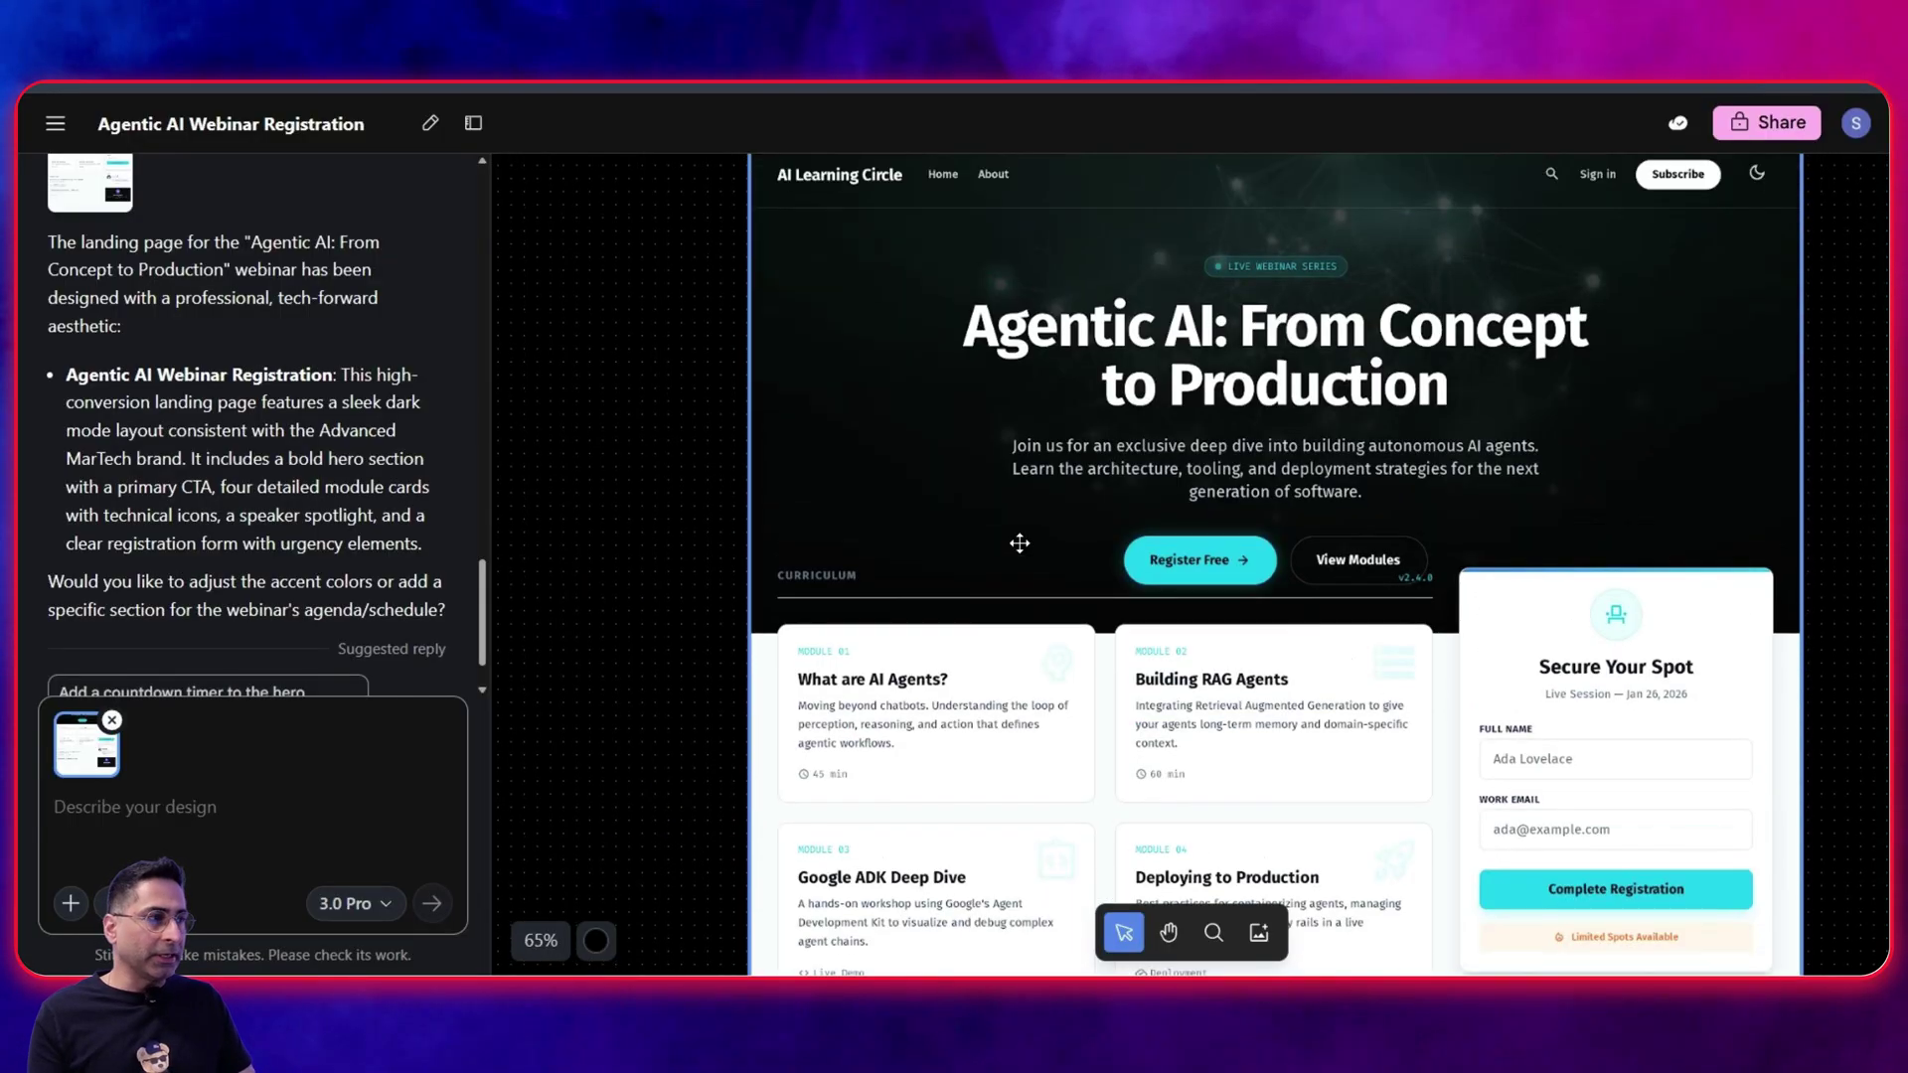
pyautogui.scroll(2, 1019, 543)
pyautogui.hscroll(2, 1020, 543)
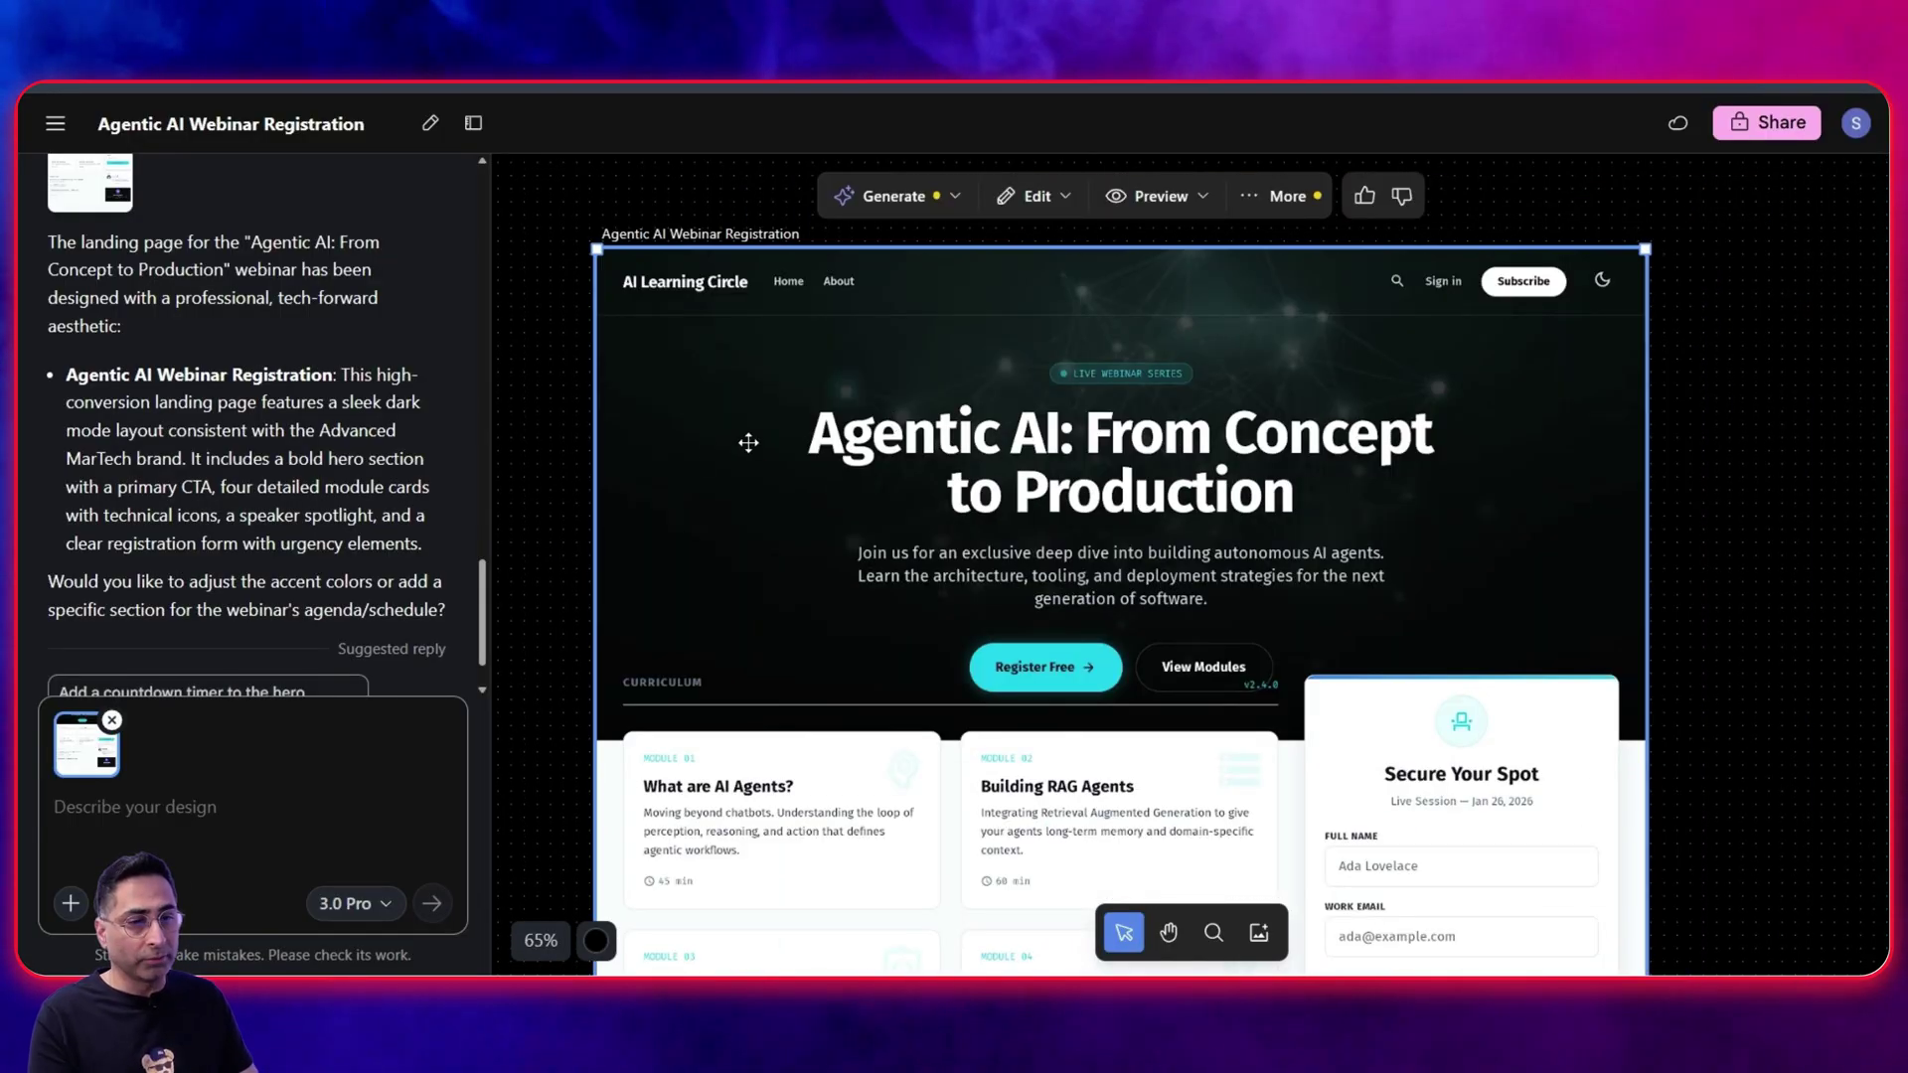
pyautogui.scroll(-2, 188, 586)
pyautogui.click(193, 626)
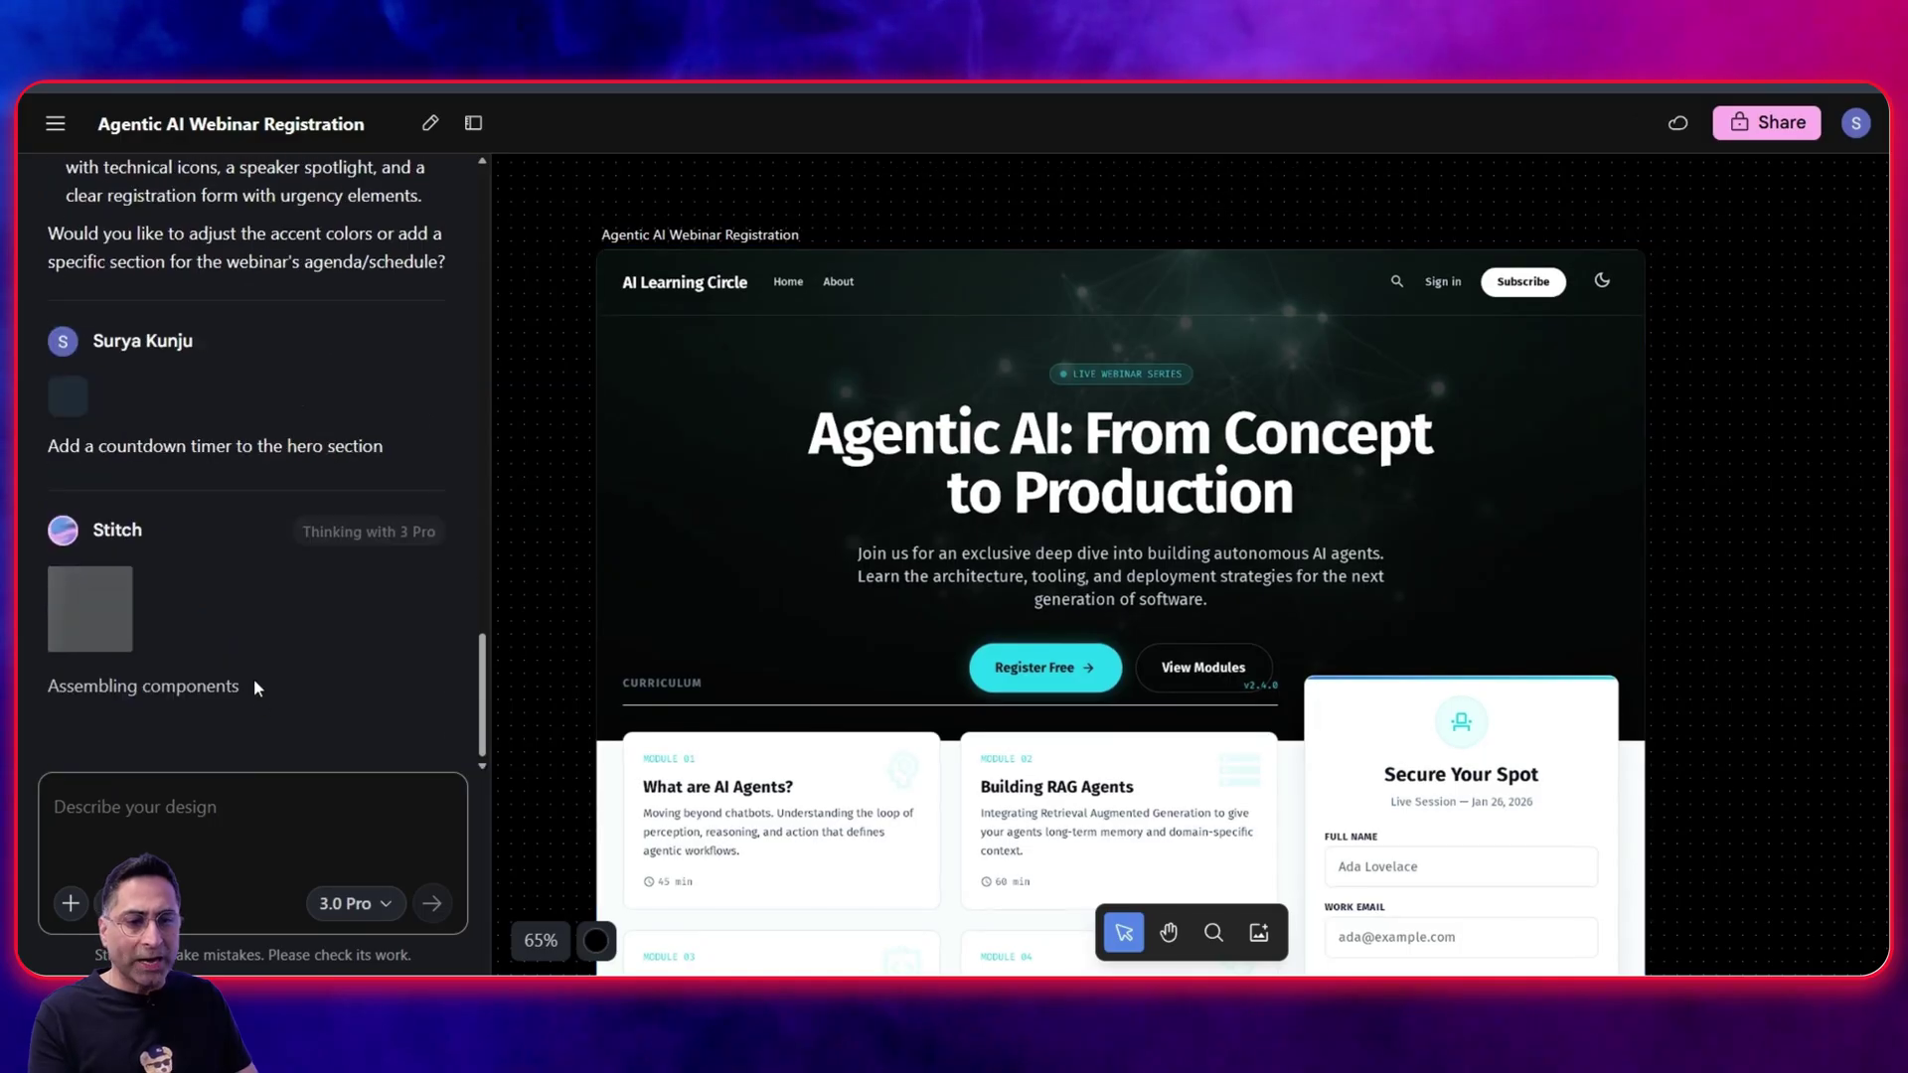
pyautogui.moveTo(47, 443); pyautogui.dragTo(350, 448)
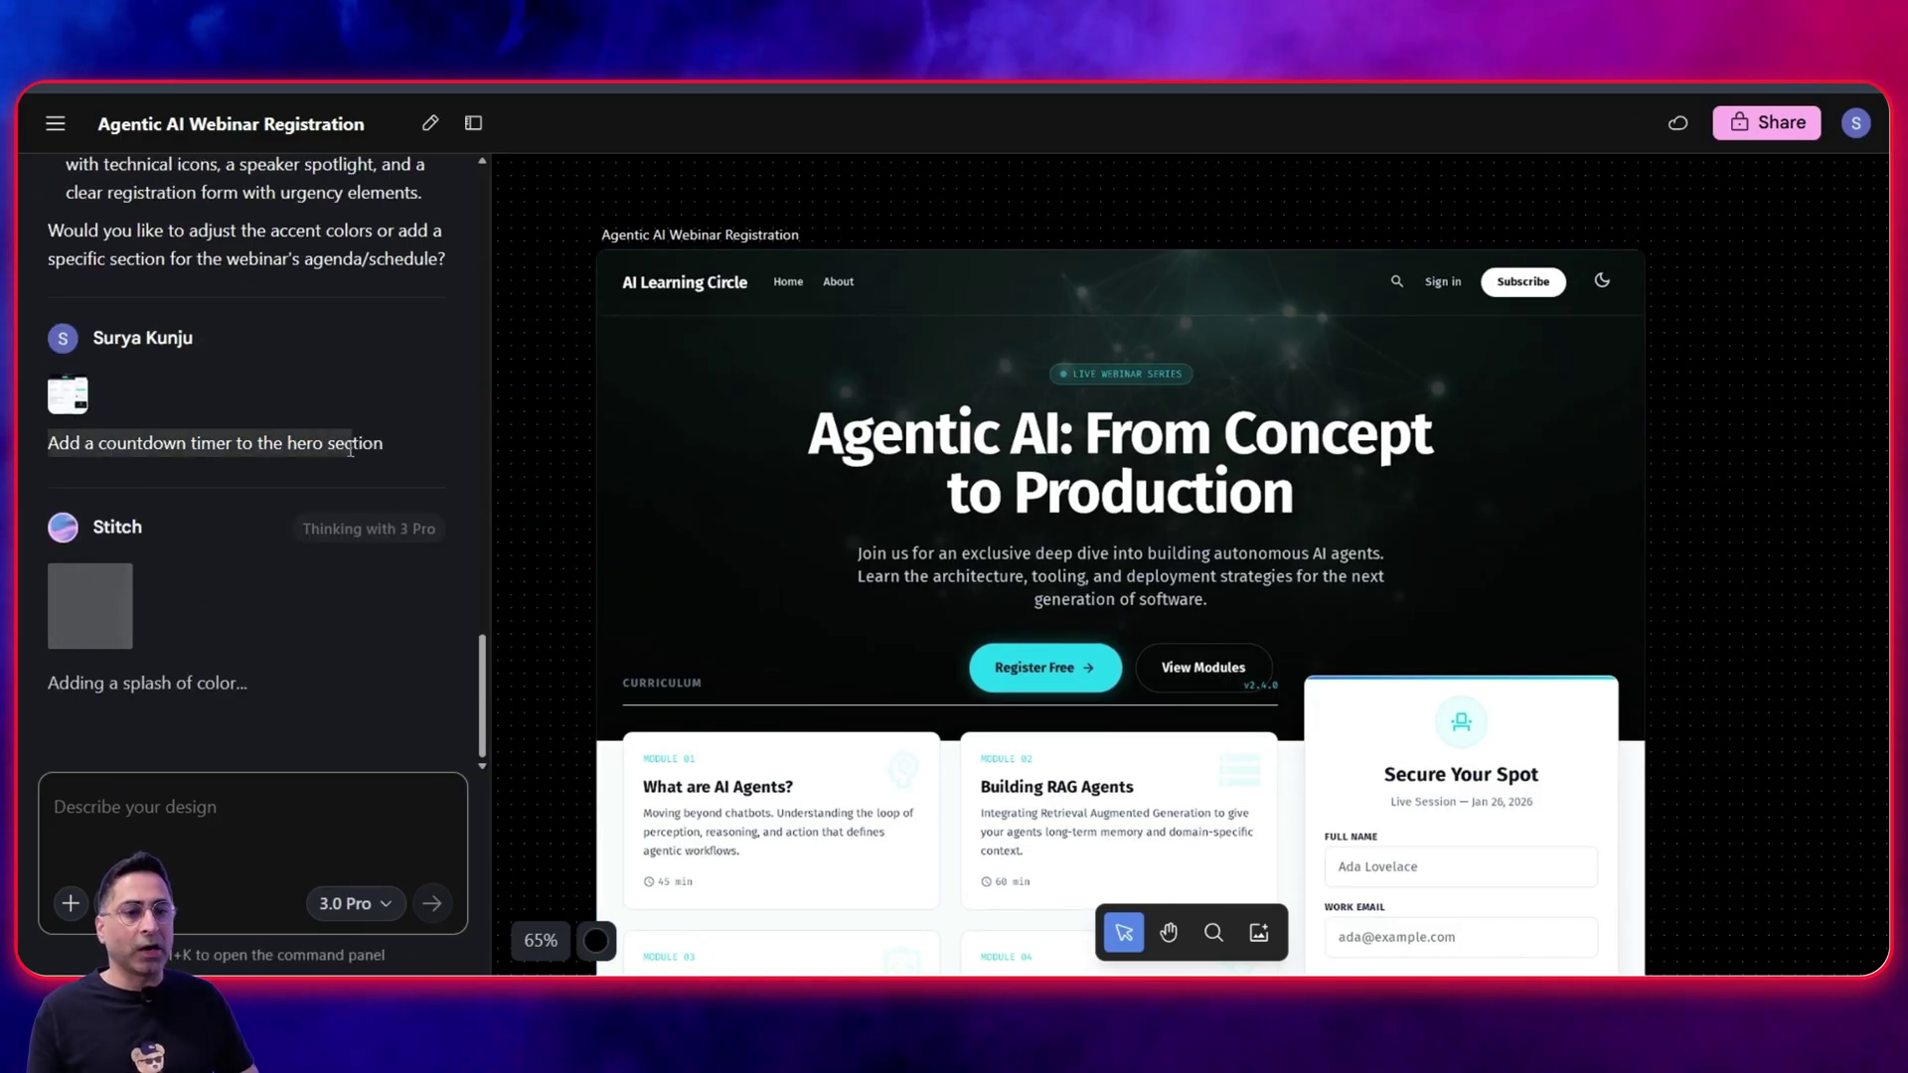
pyautogui.click(350, 449)
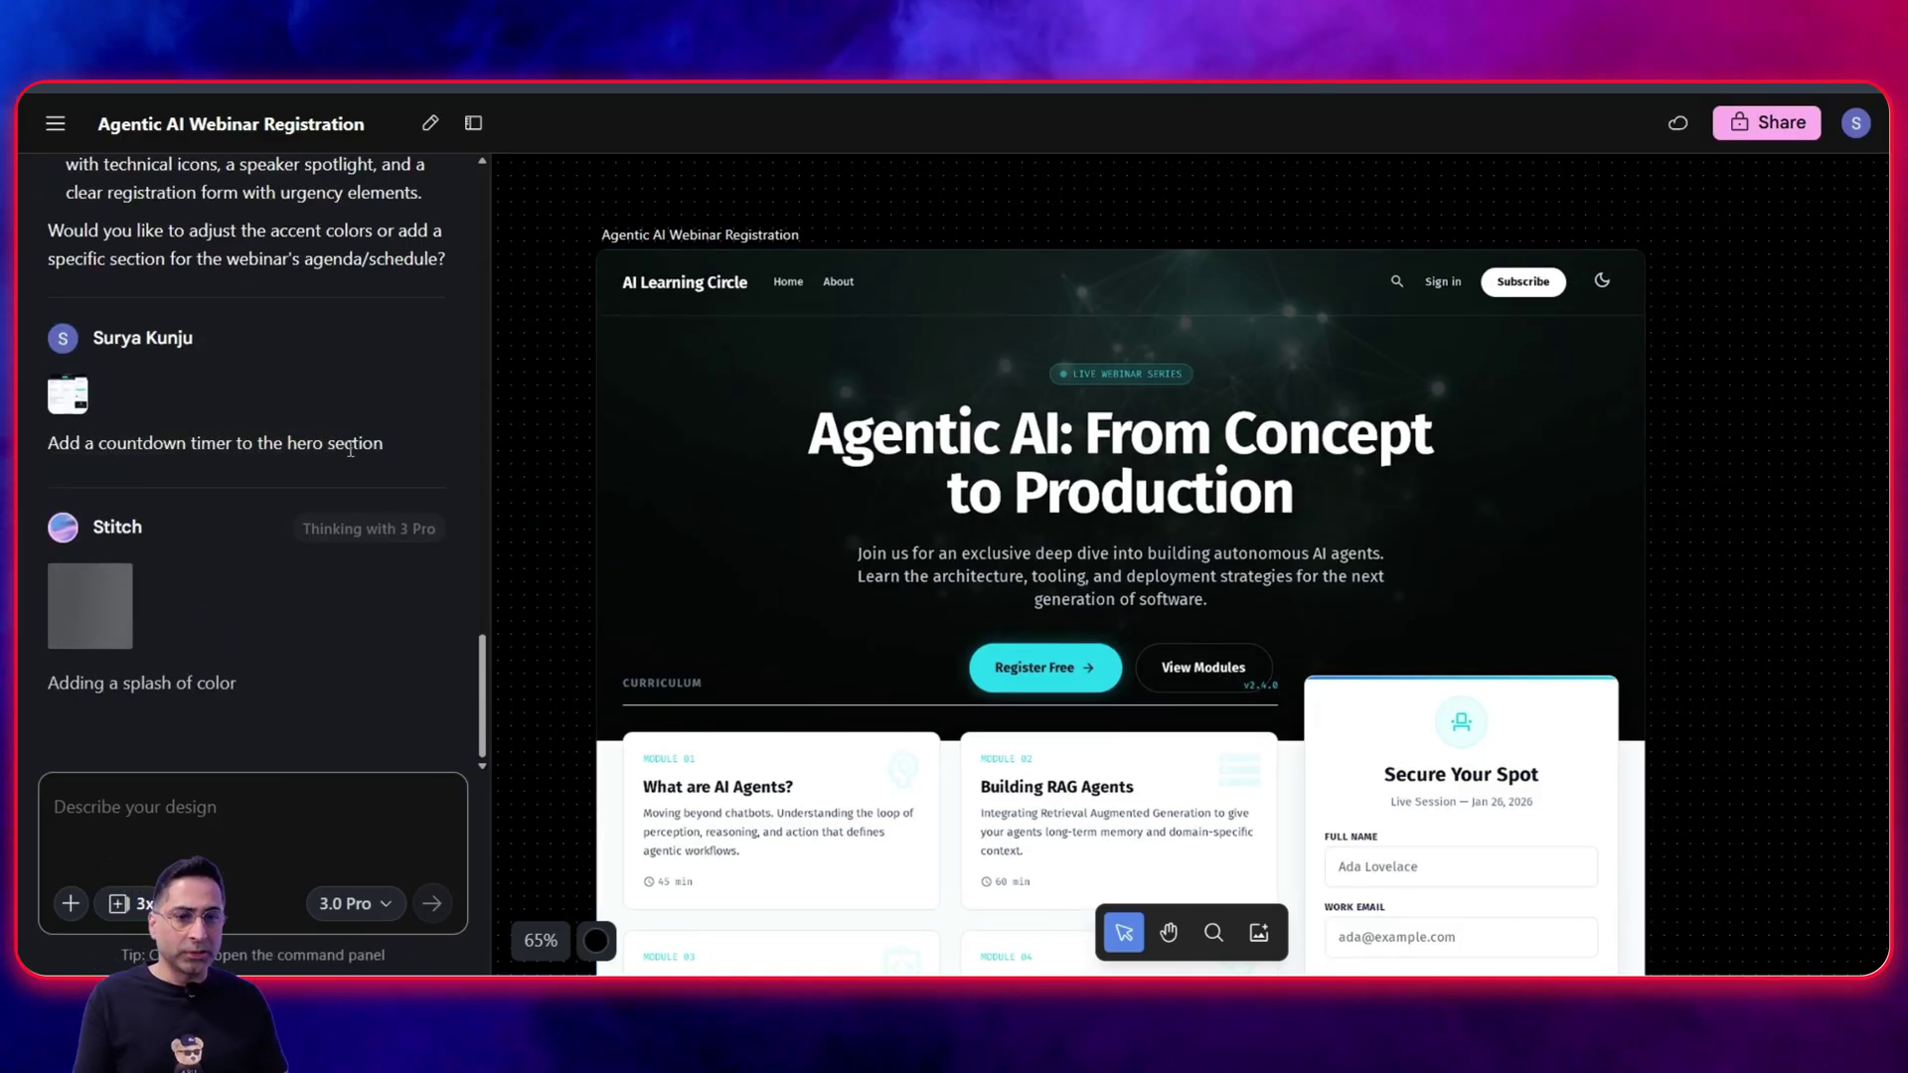
pyautogui.click(613, 437)
pyautogui.scroll(-2, 606, 441)
pyautogui.scroll(-5, 1128, 534)
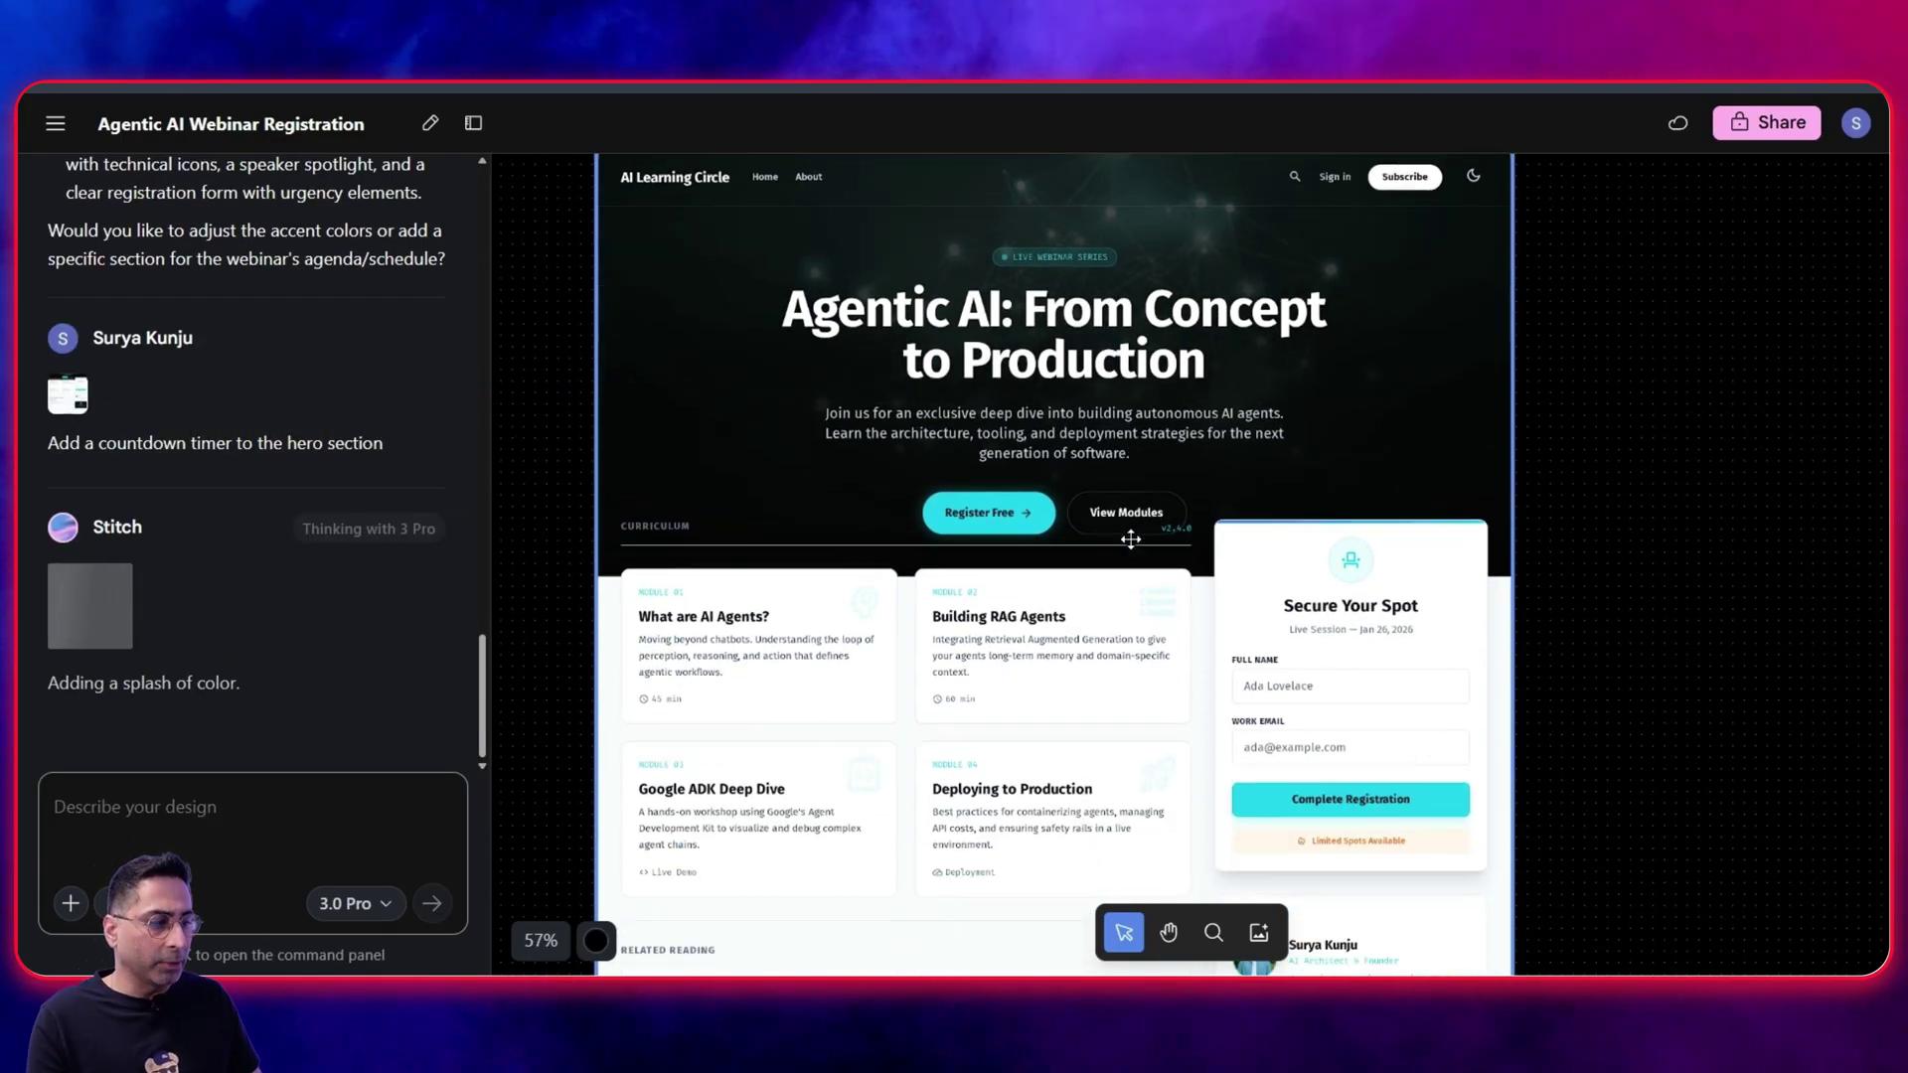
pyautogui.scroll(4, 1130, 535)
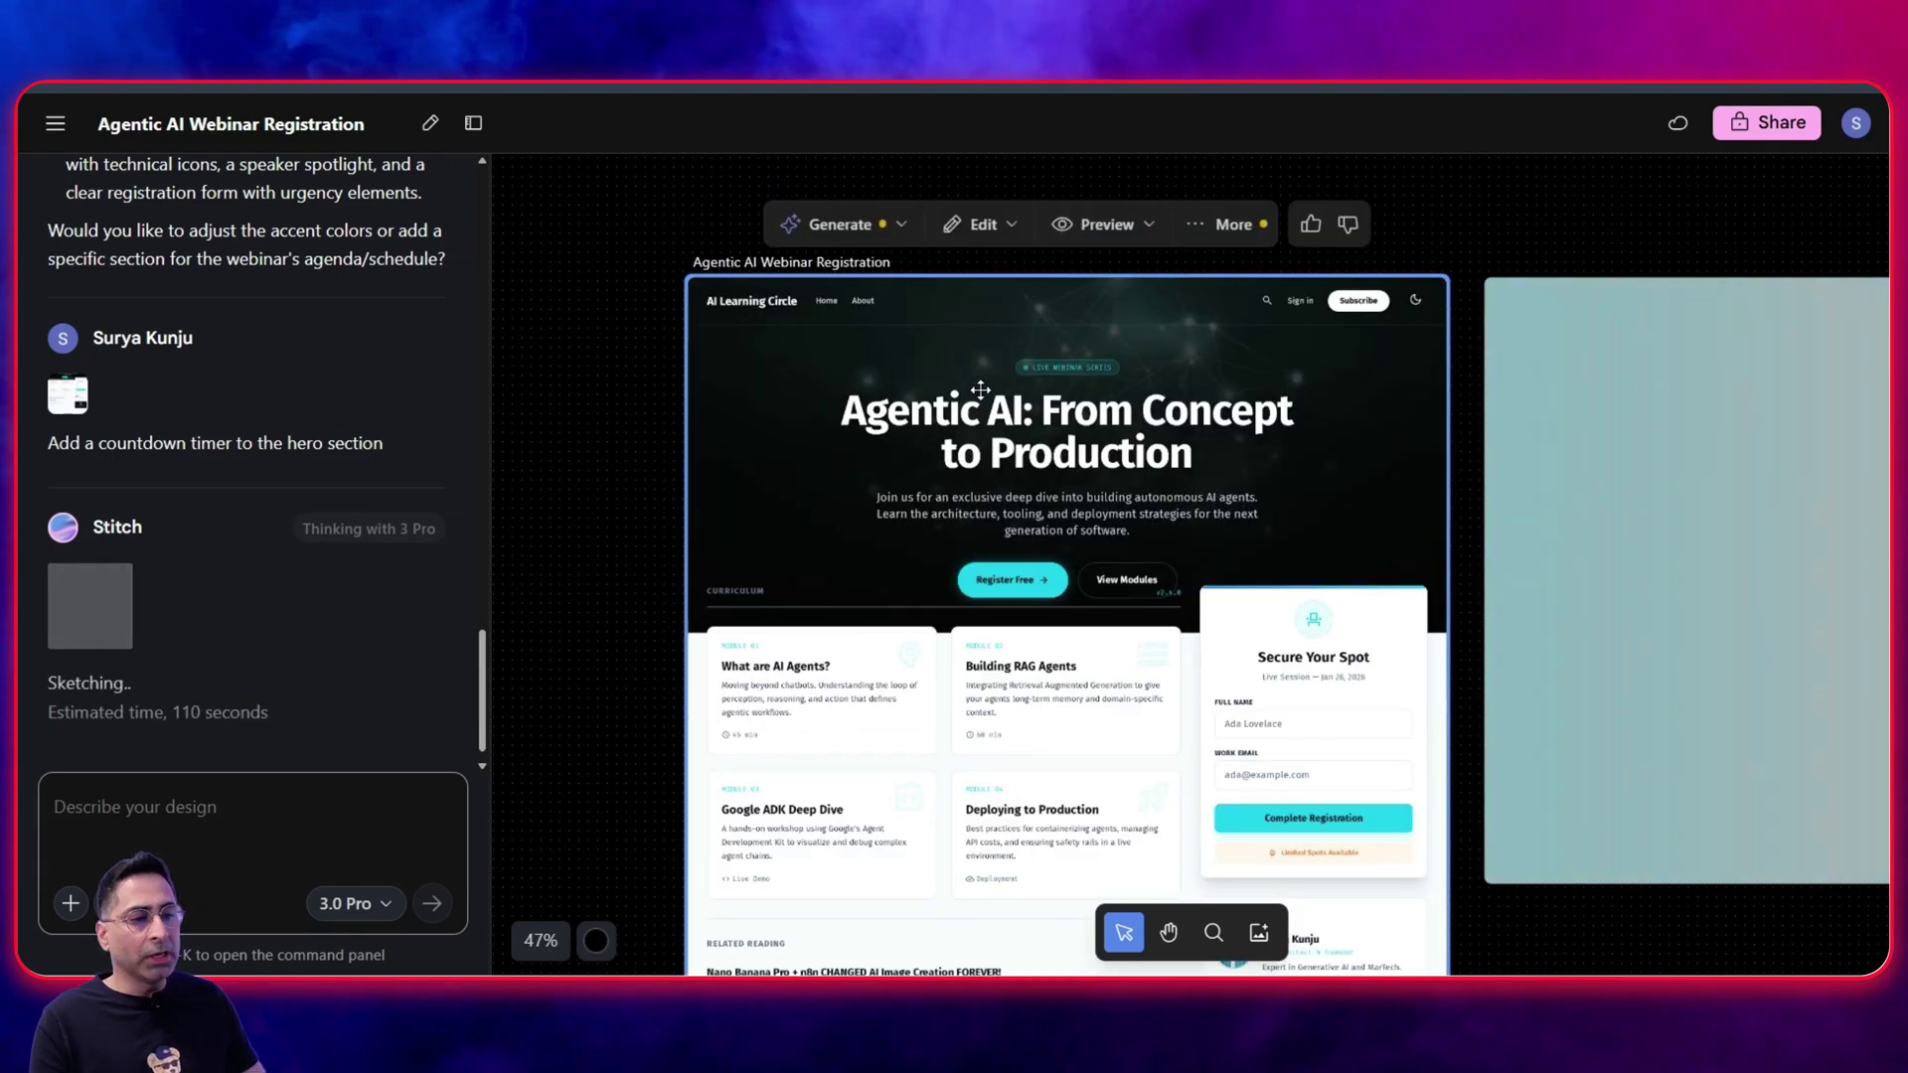
# - Generate 3 landing-page variations varying layout, colour scheme, images and text font
pyautogui.click(901, 226)
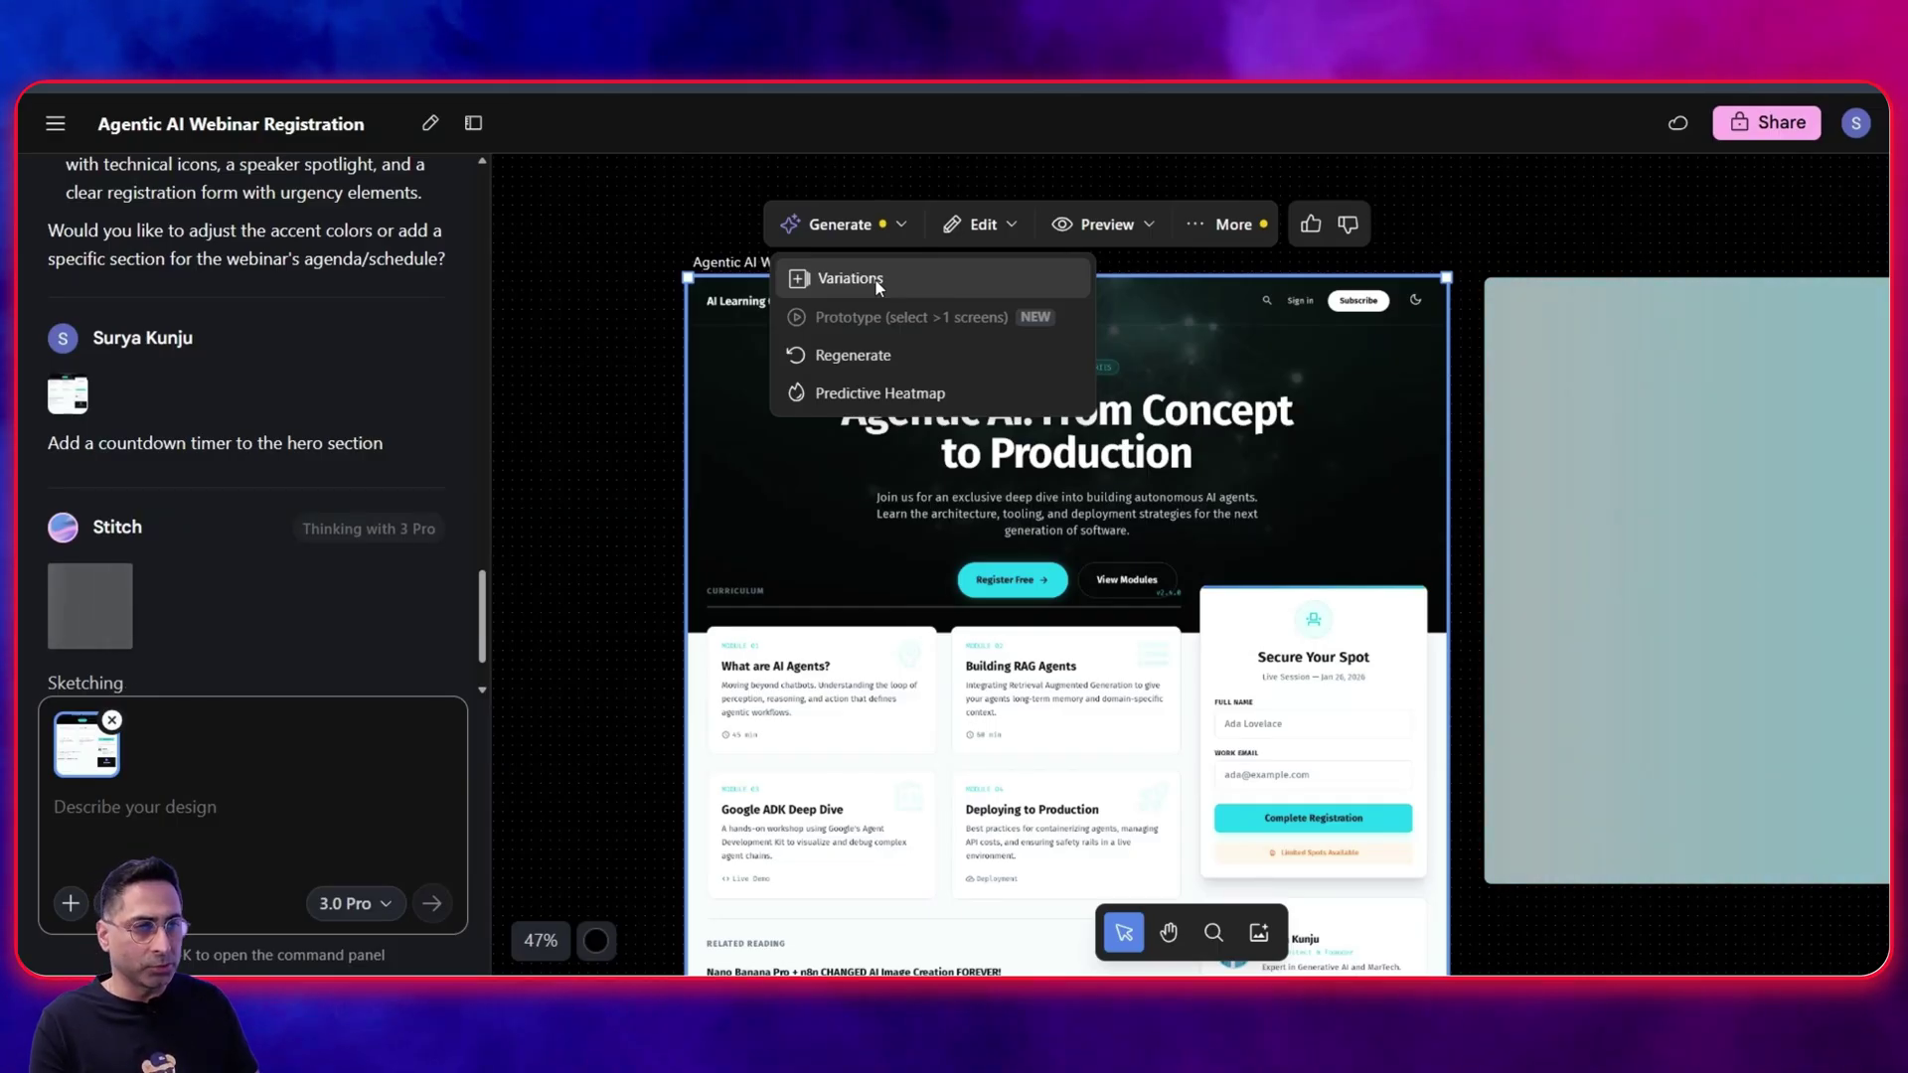
pyautogui.click(877, 282)
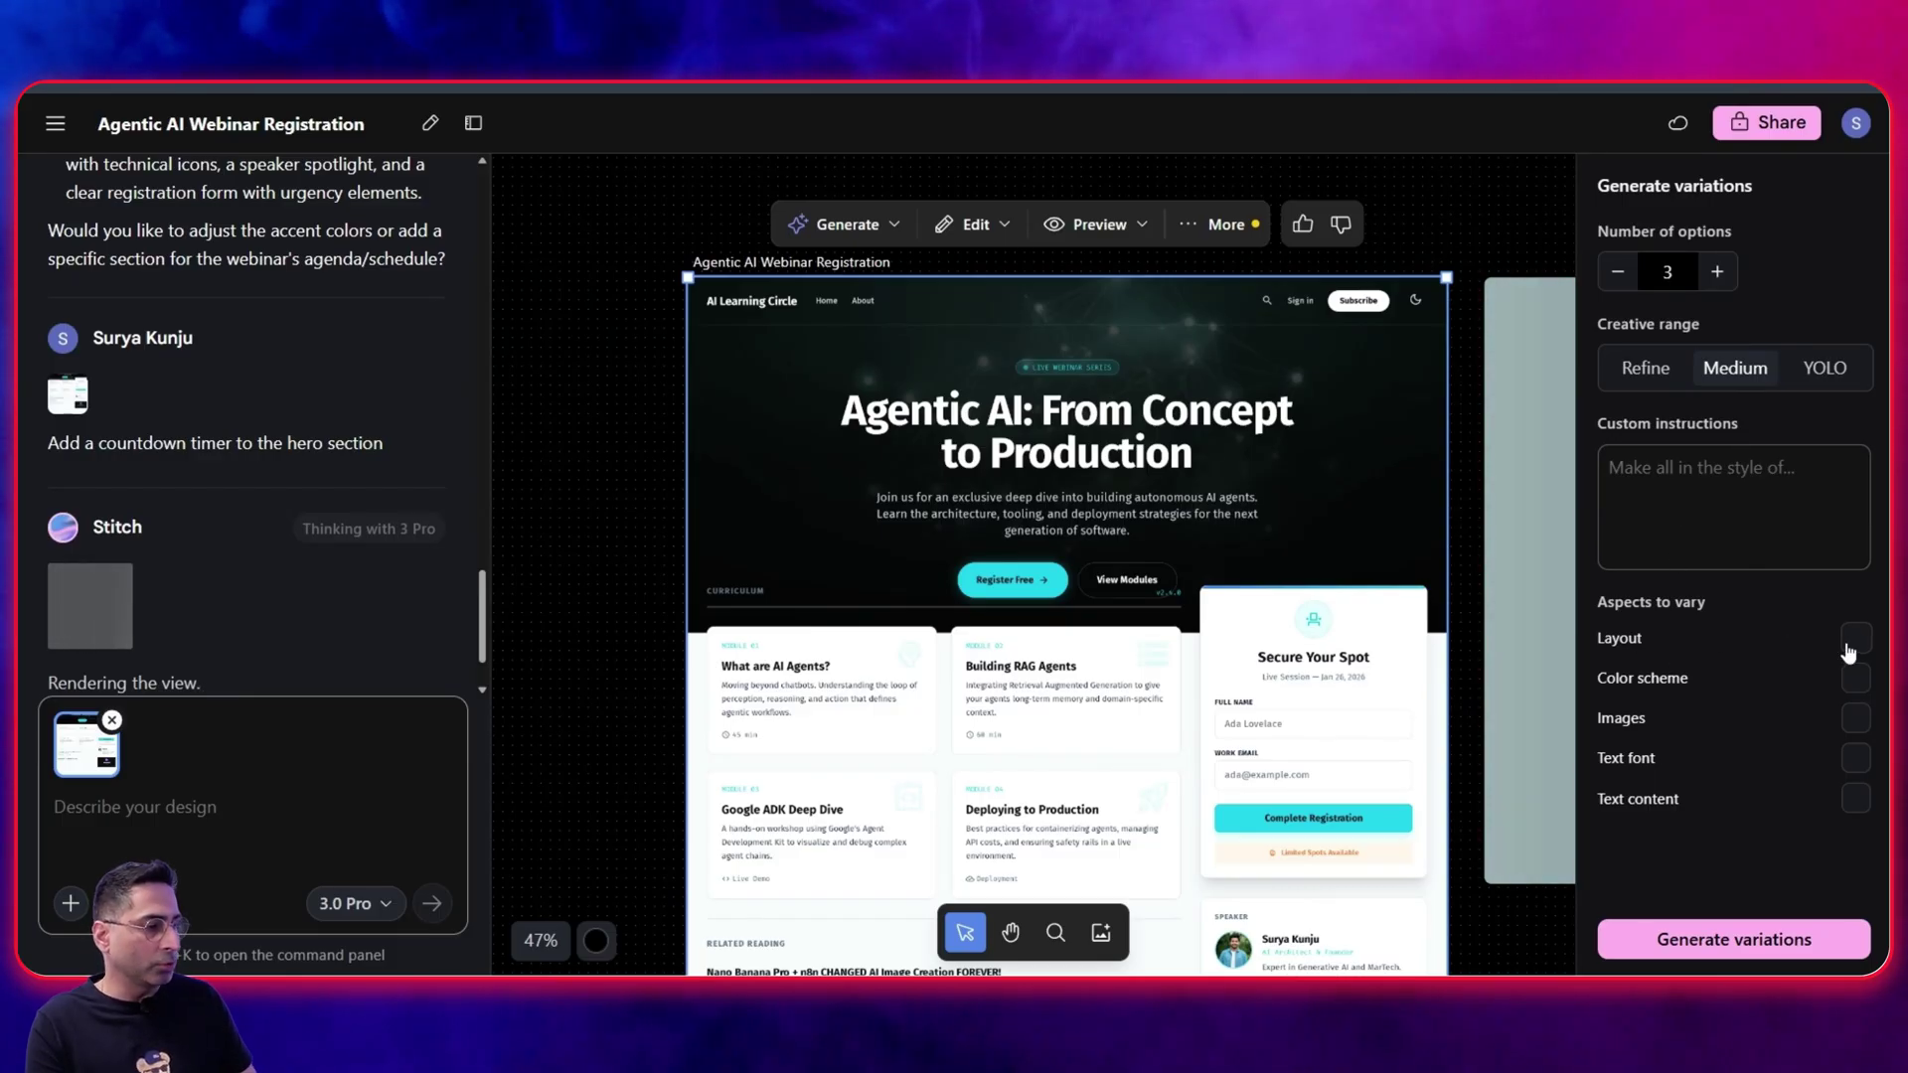
pyautogui.click(1855, 679)
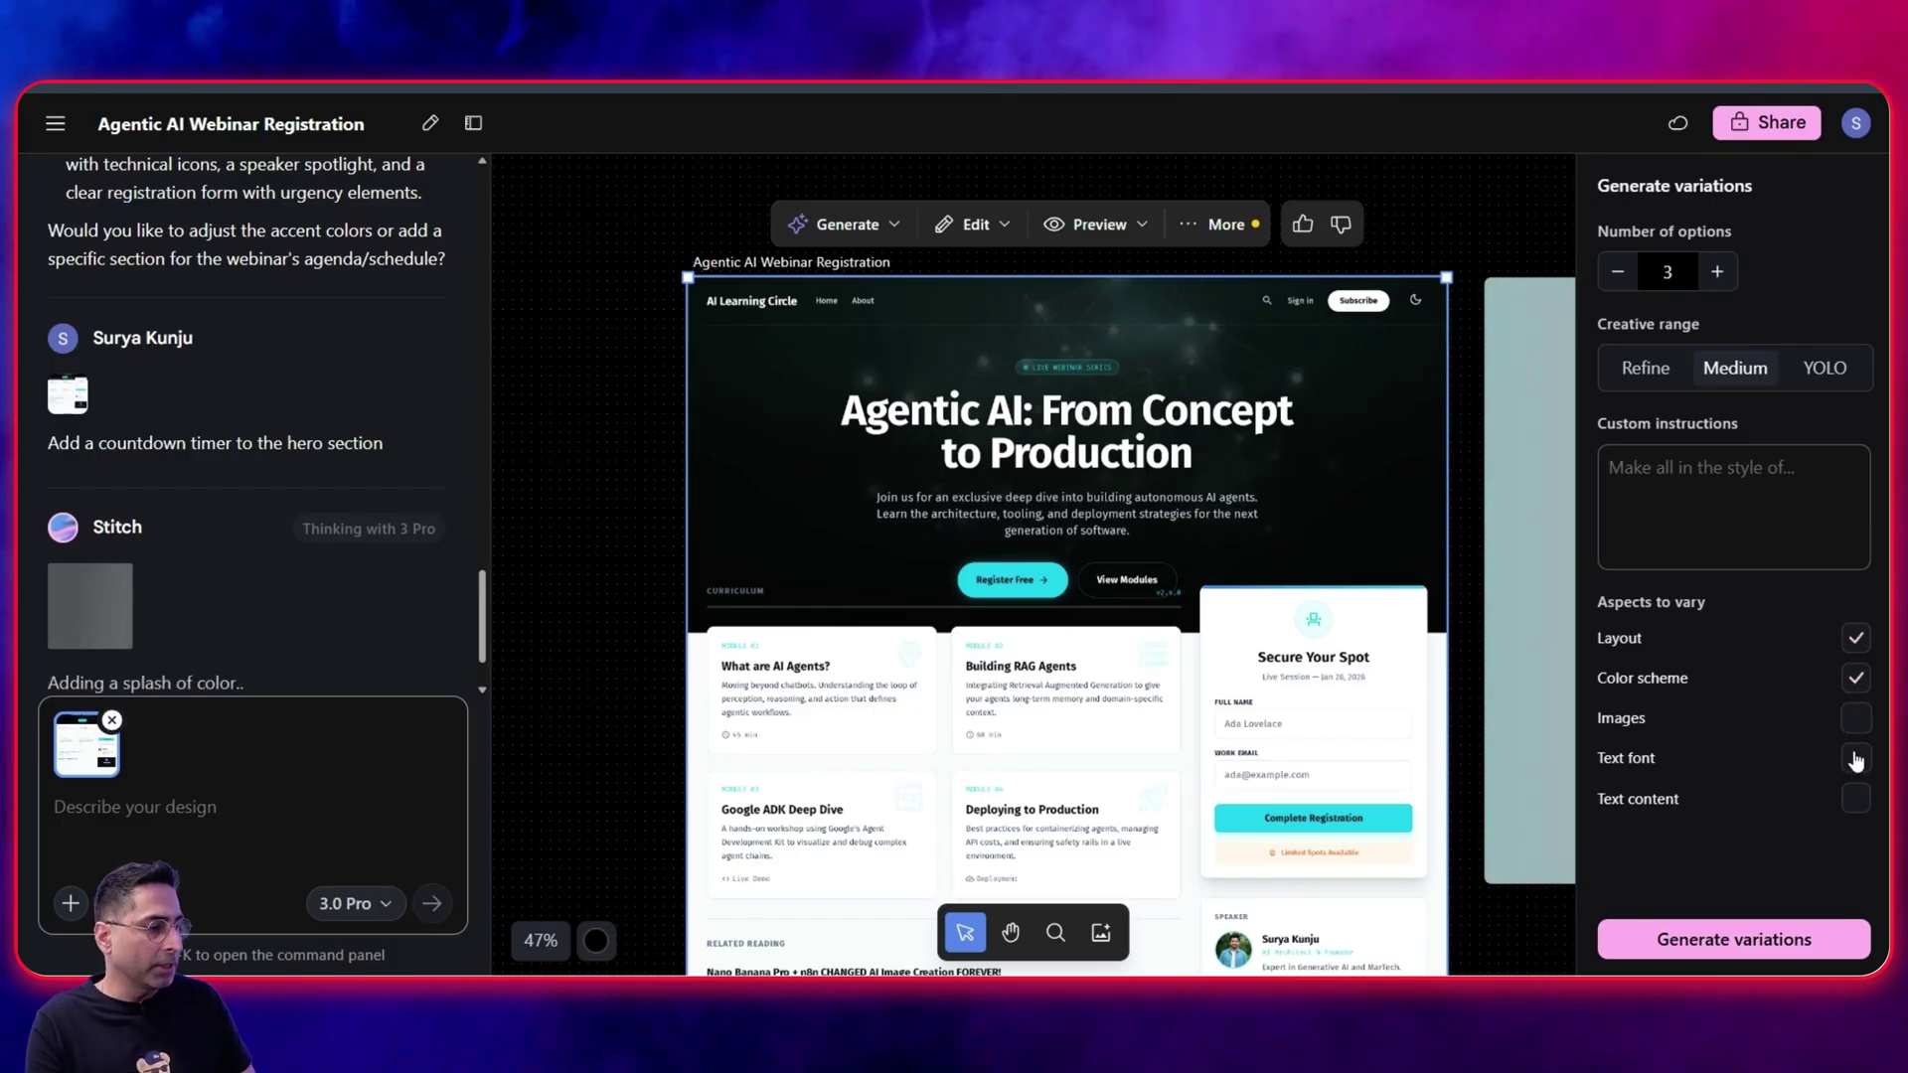
pyautogui.click(1729, 941)
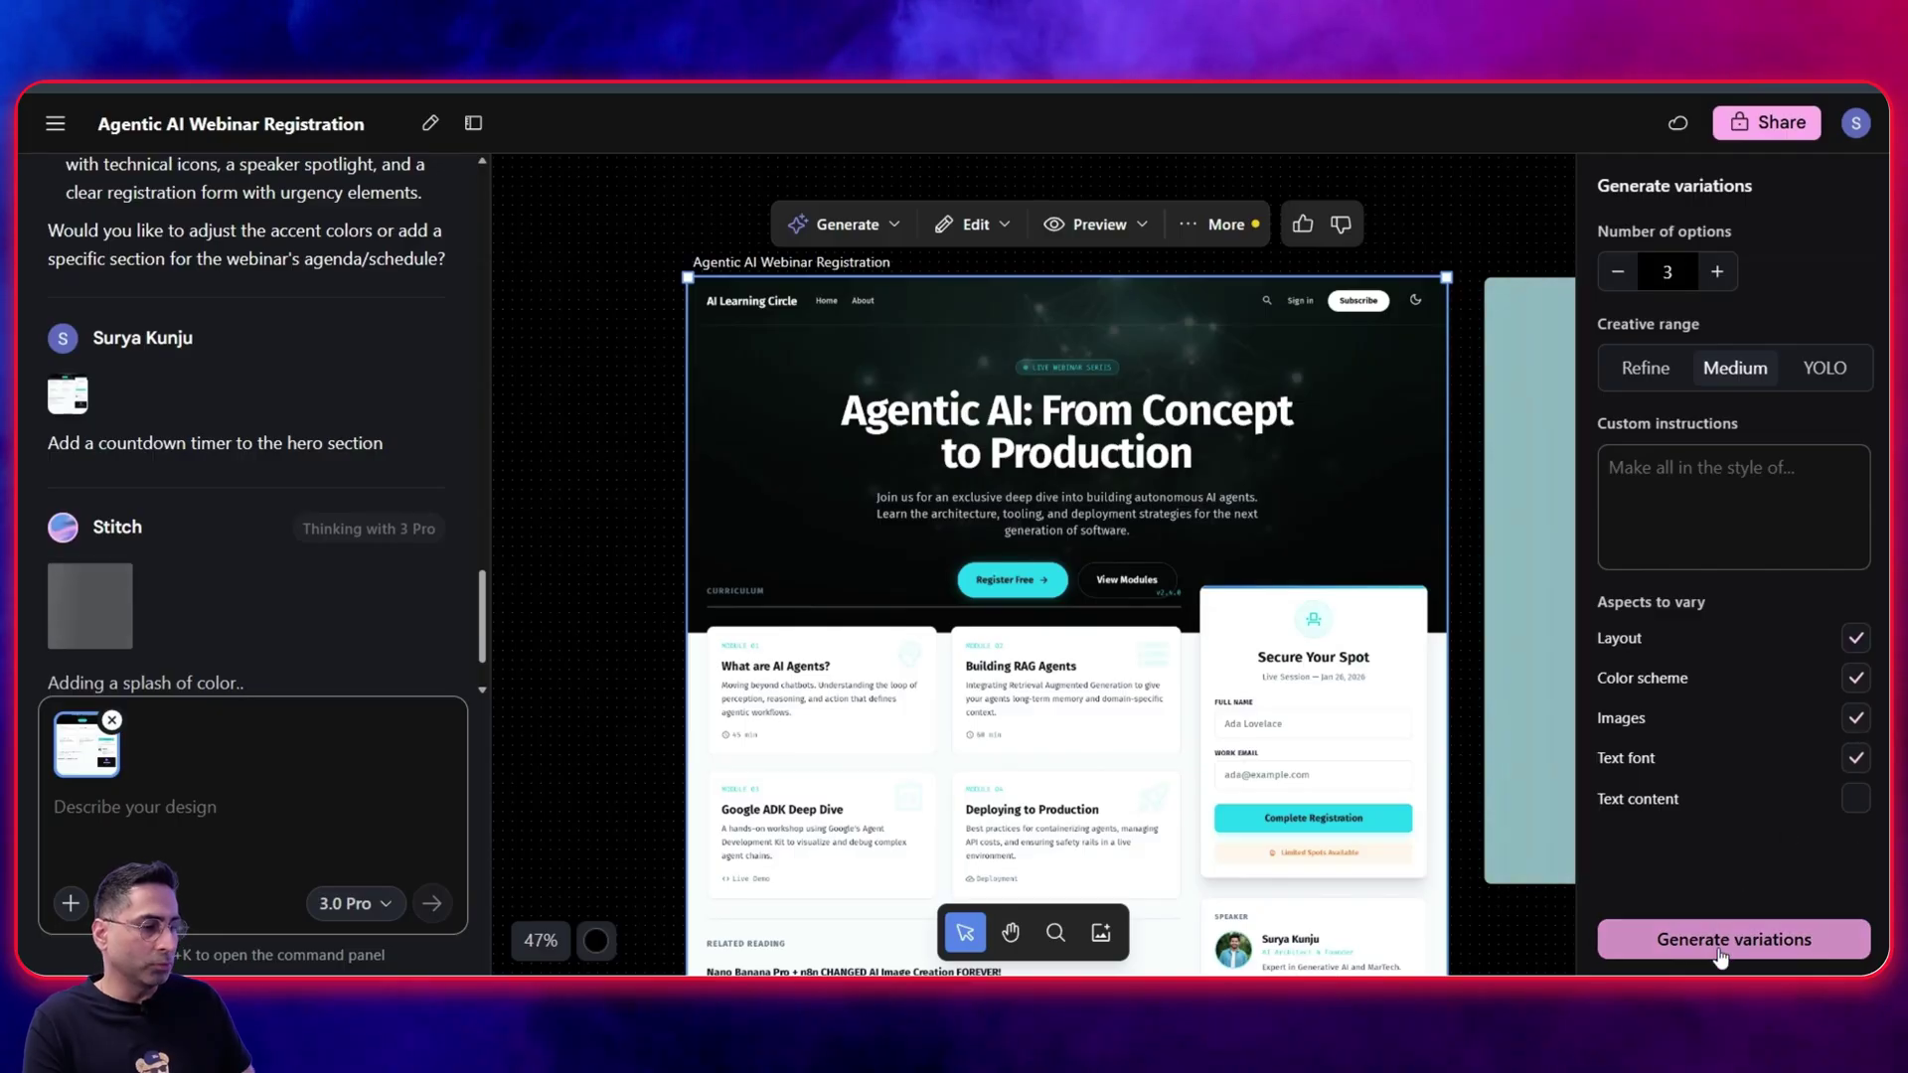
pyautogui.click(792, 262)
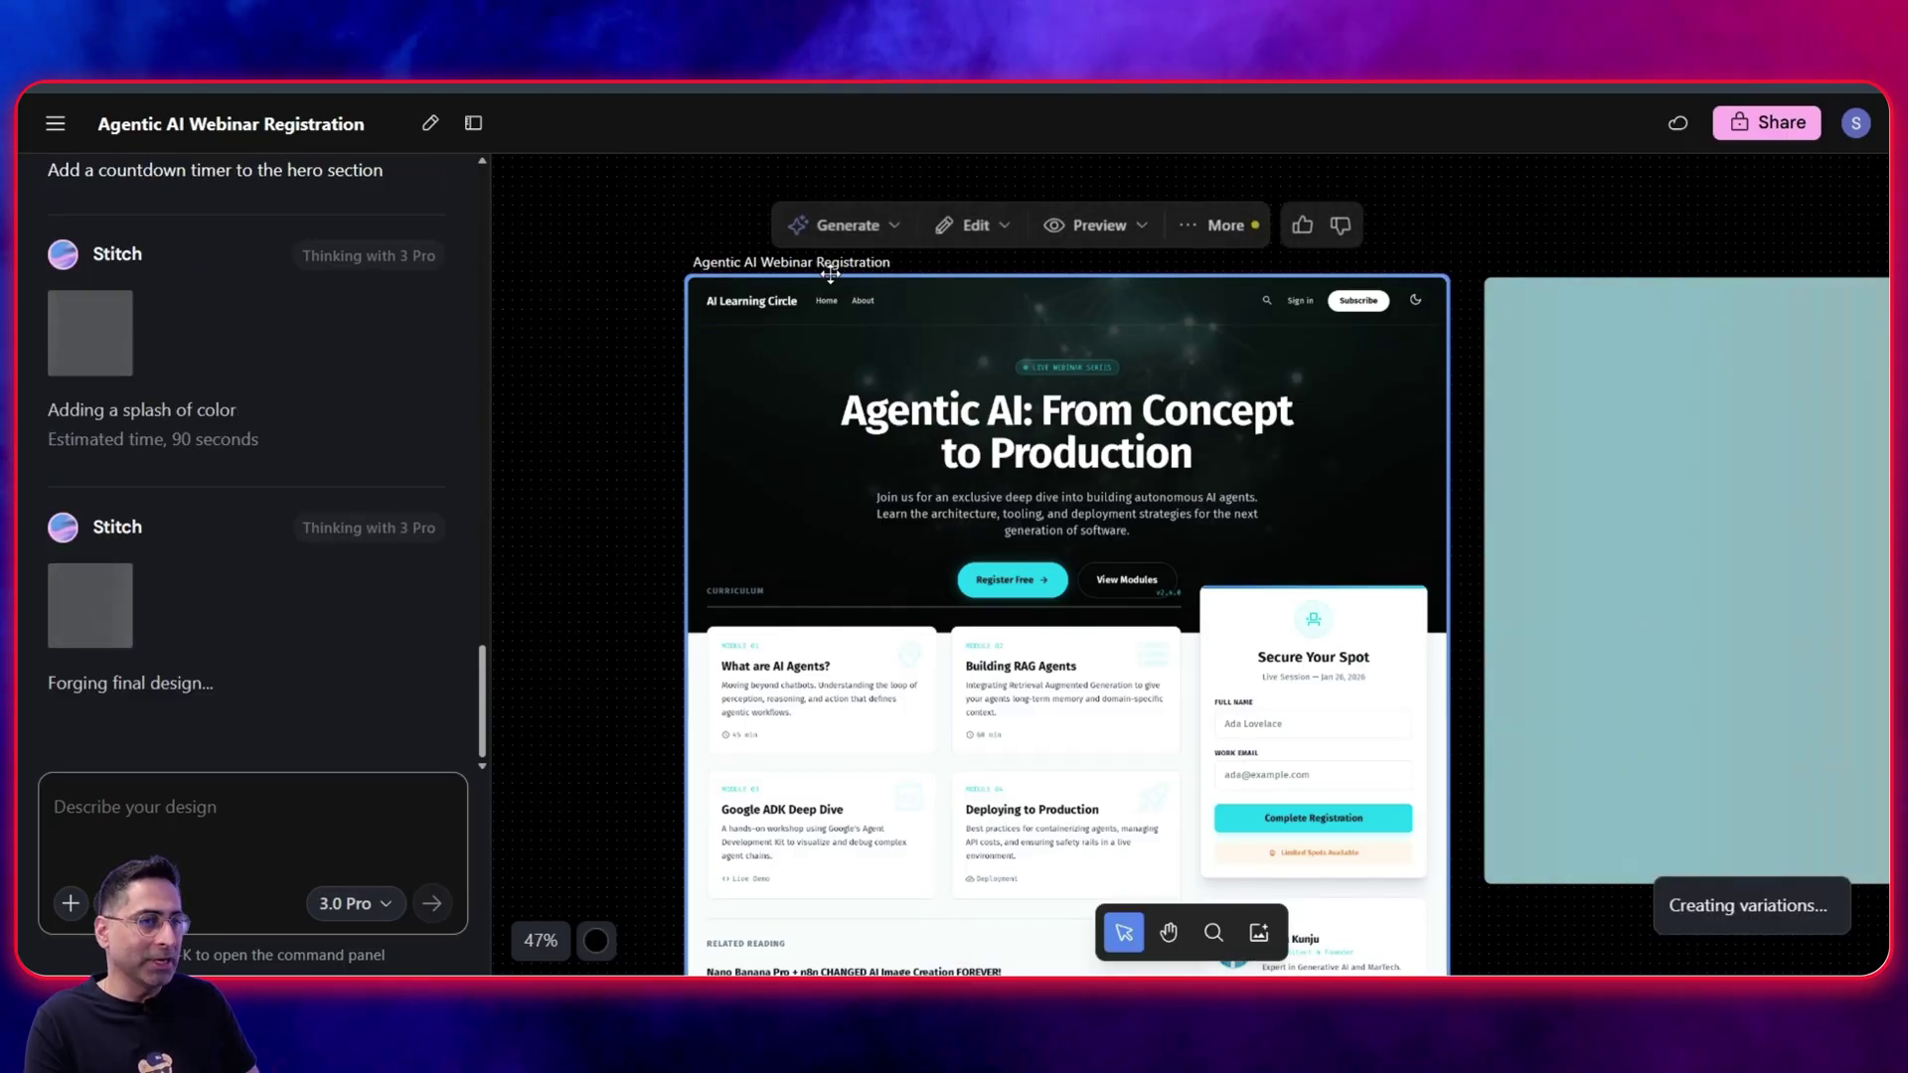
pyautogui.click(846, 224)
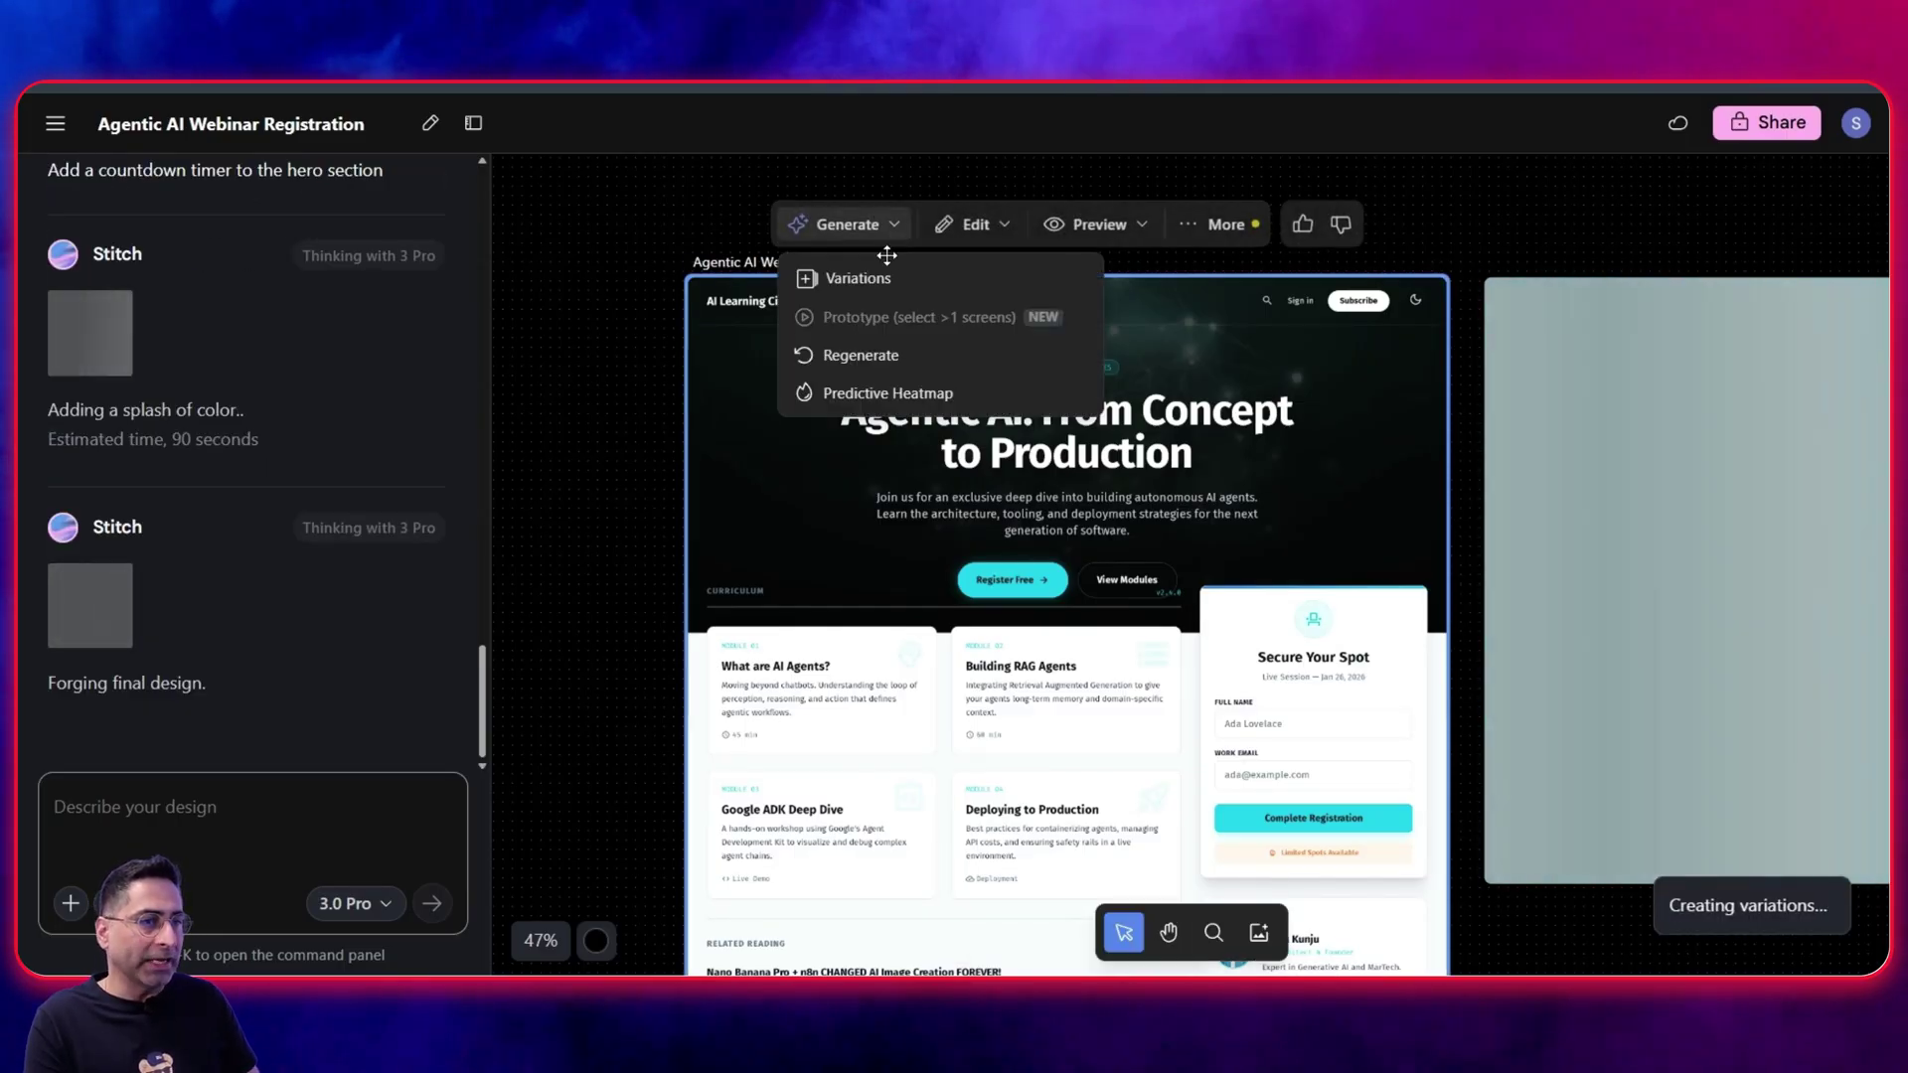
# - Generate a predictive attention heatmap of the webinar registration page from the Generate menu
pyautogui.click(875, 394)
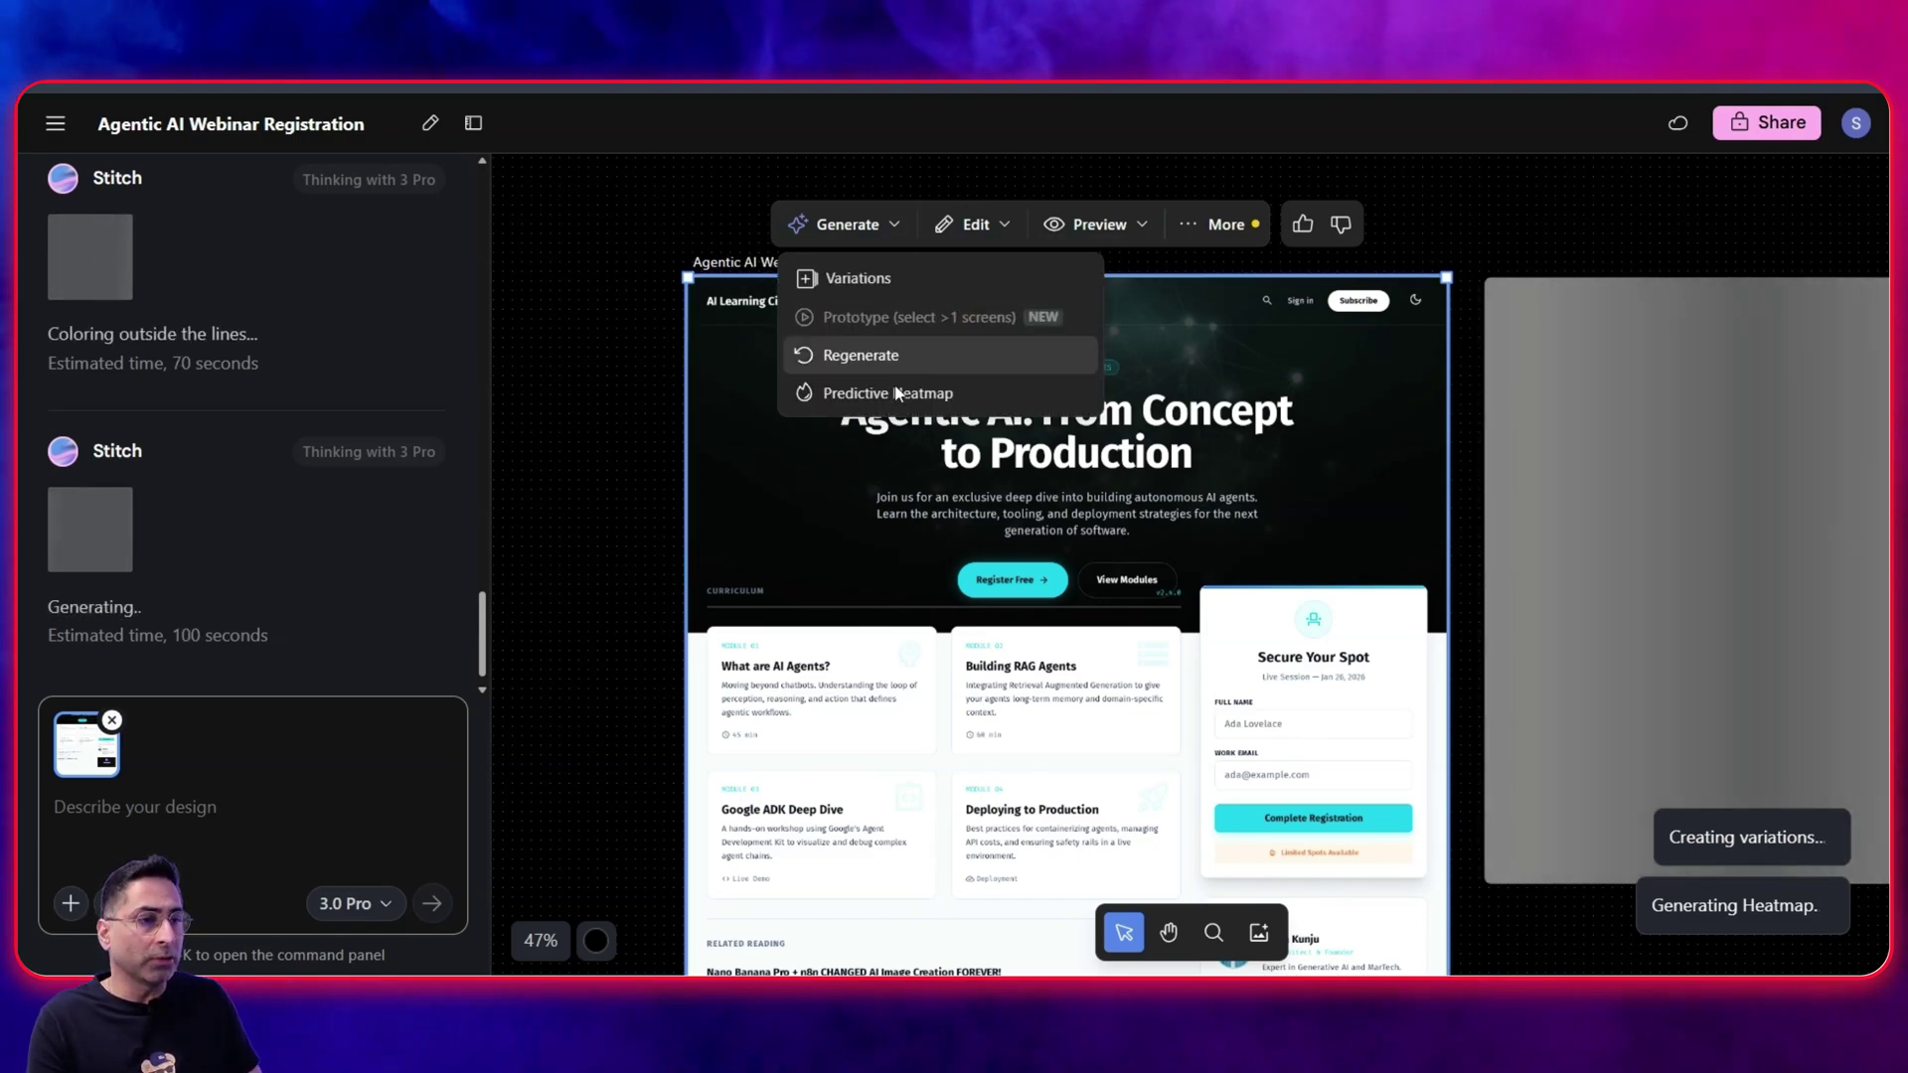
pyautogui.moveTo(1111, 225)
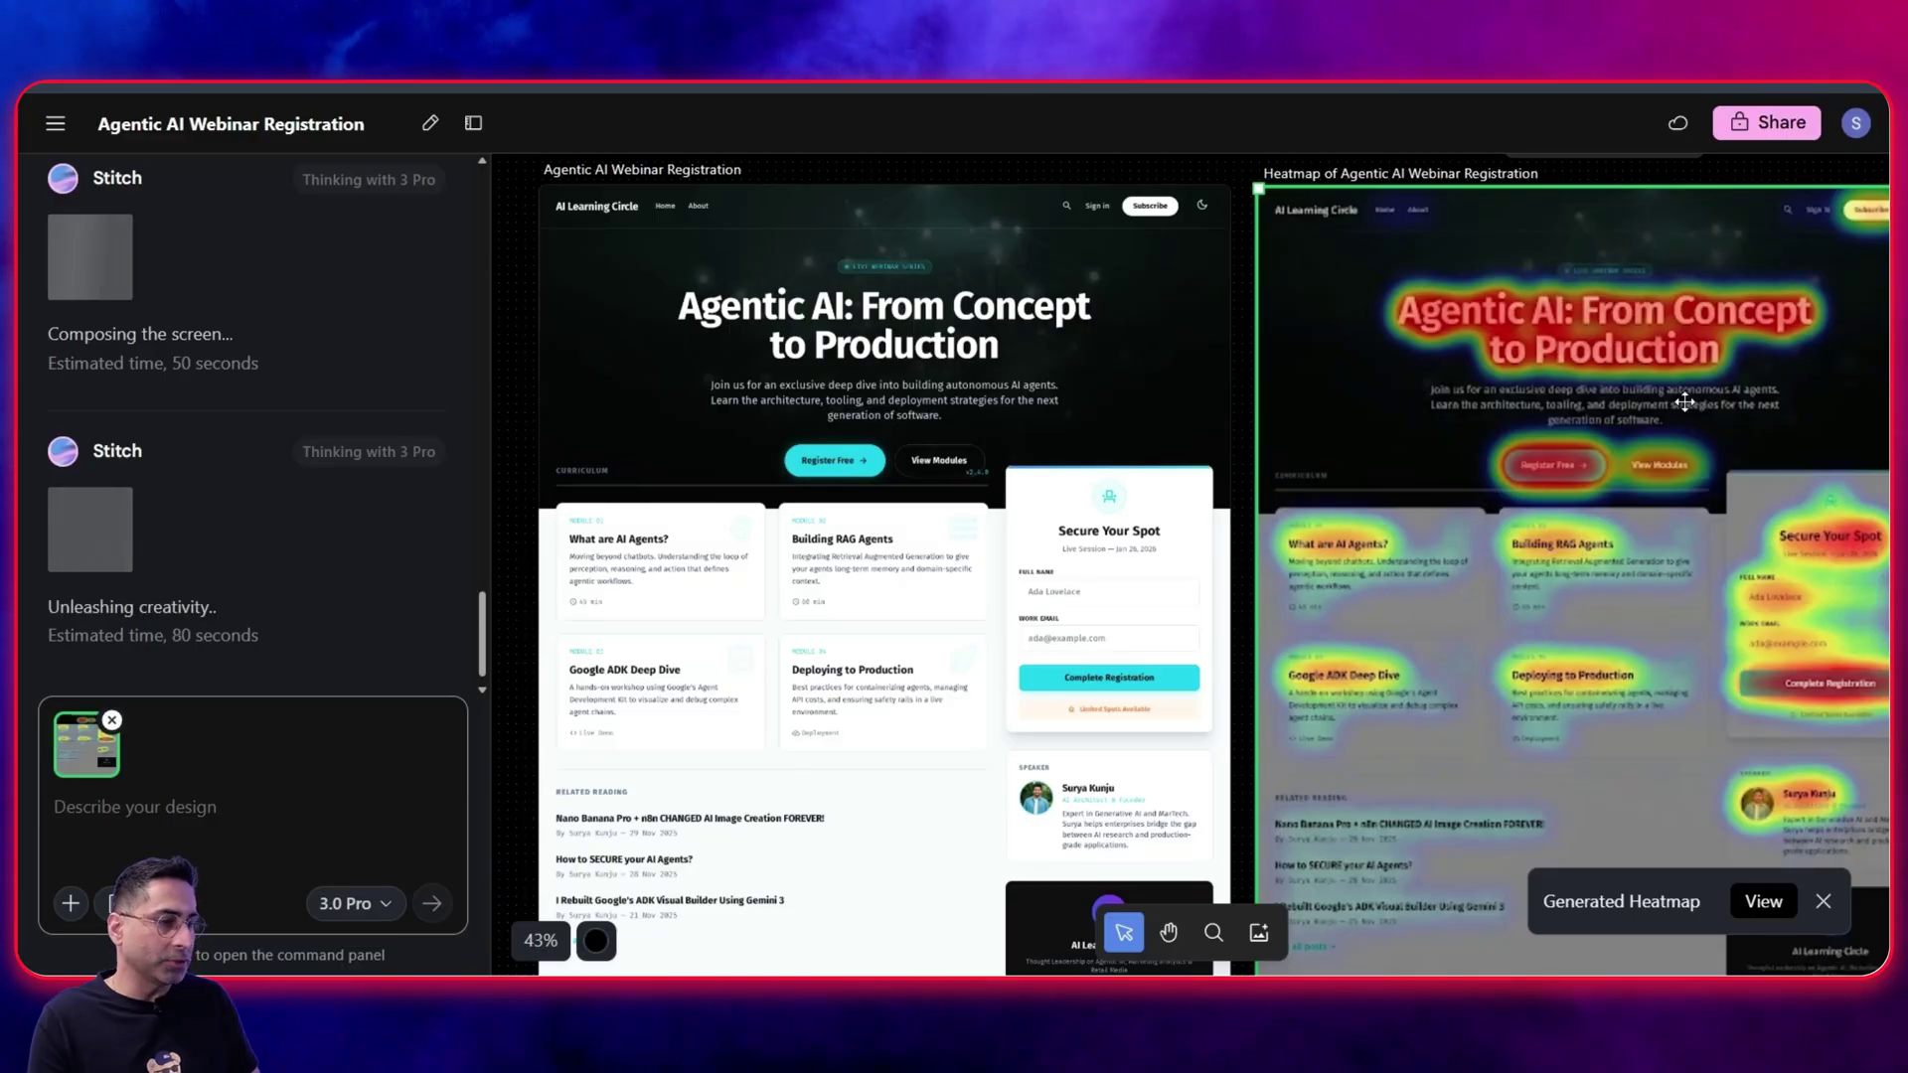
# - Drag the heatmap frame onto the original design and scroll from hero to footer to inspect hotspots
pyautogui.scroll(2, 1684, 401)
pyautogui.moveTo(1684, 401); pyautogui.dragTo(1068, 402)
pyautogui.scroll(1, 1068, 402)
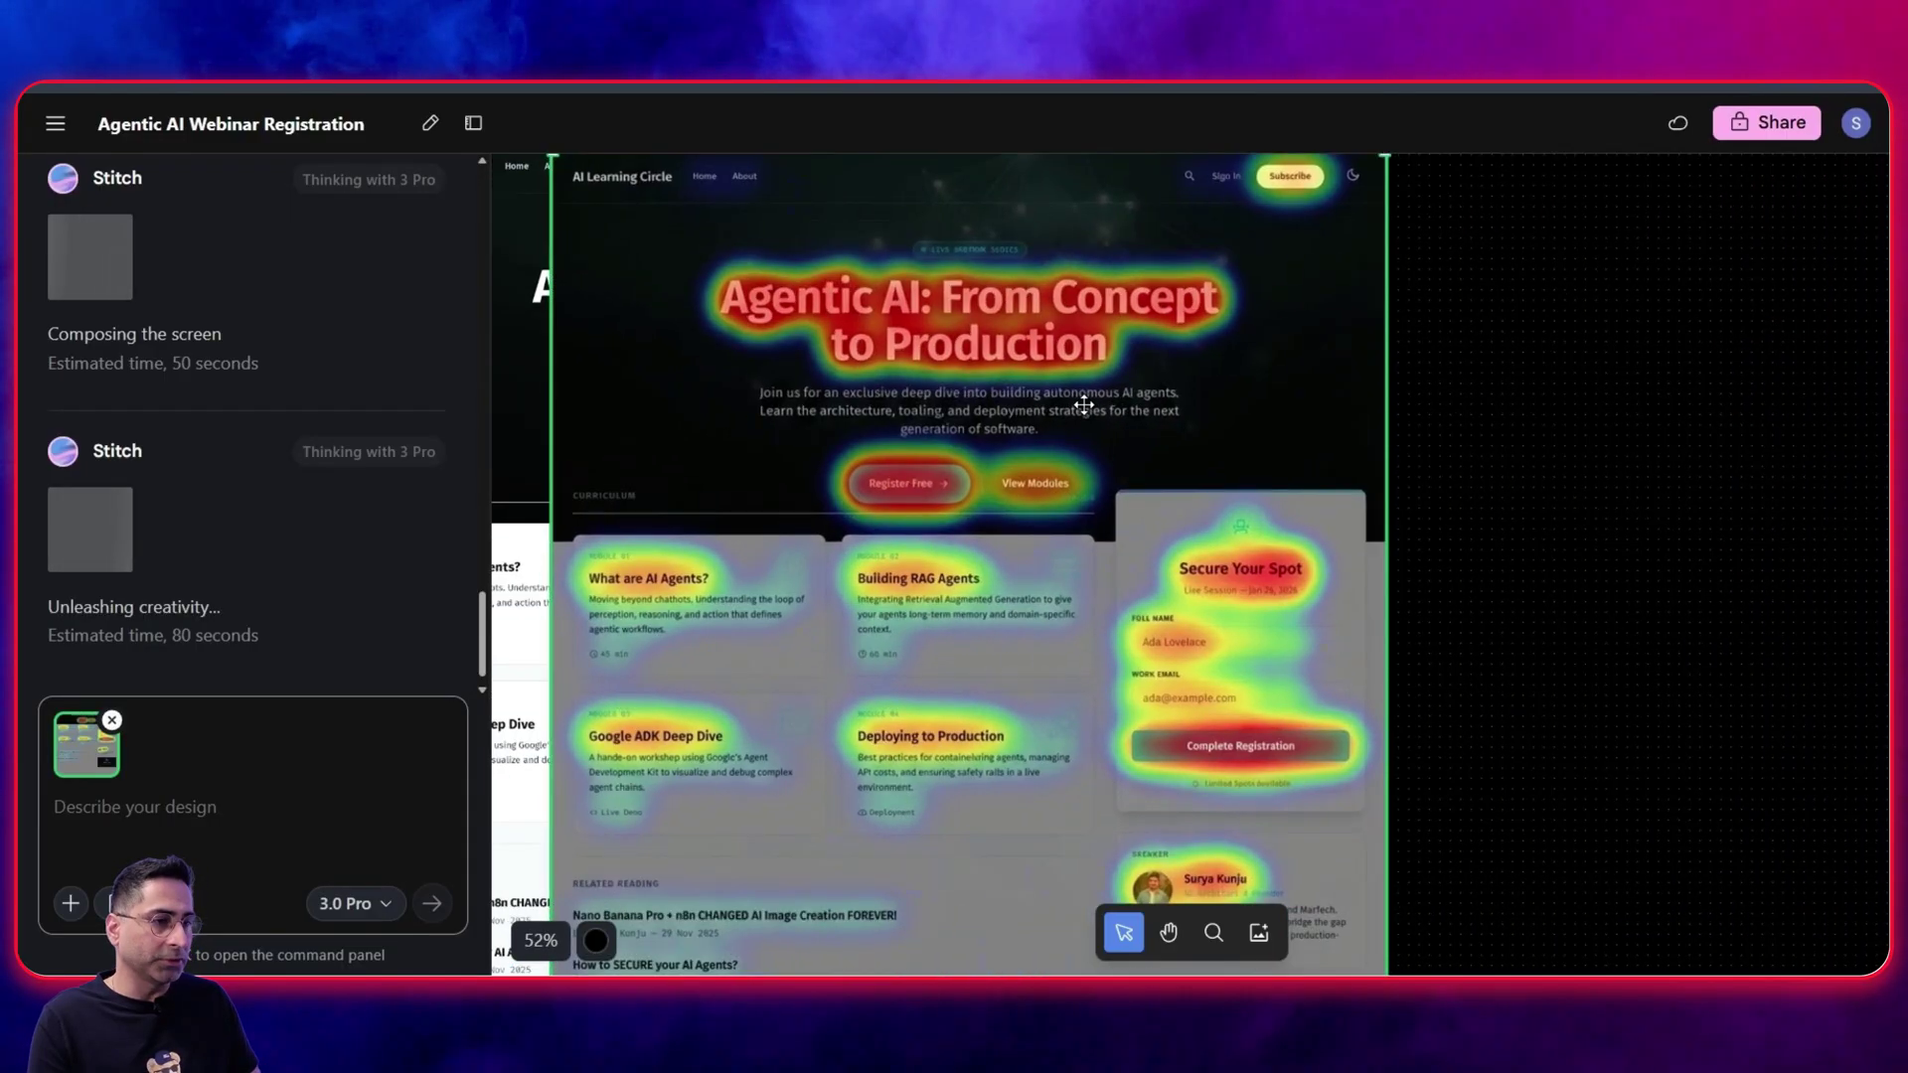
pyautogui.scroll(-3, 1083, 404)
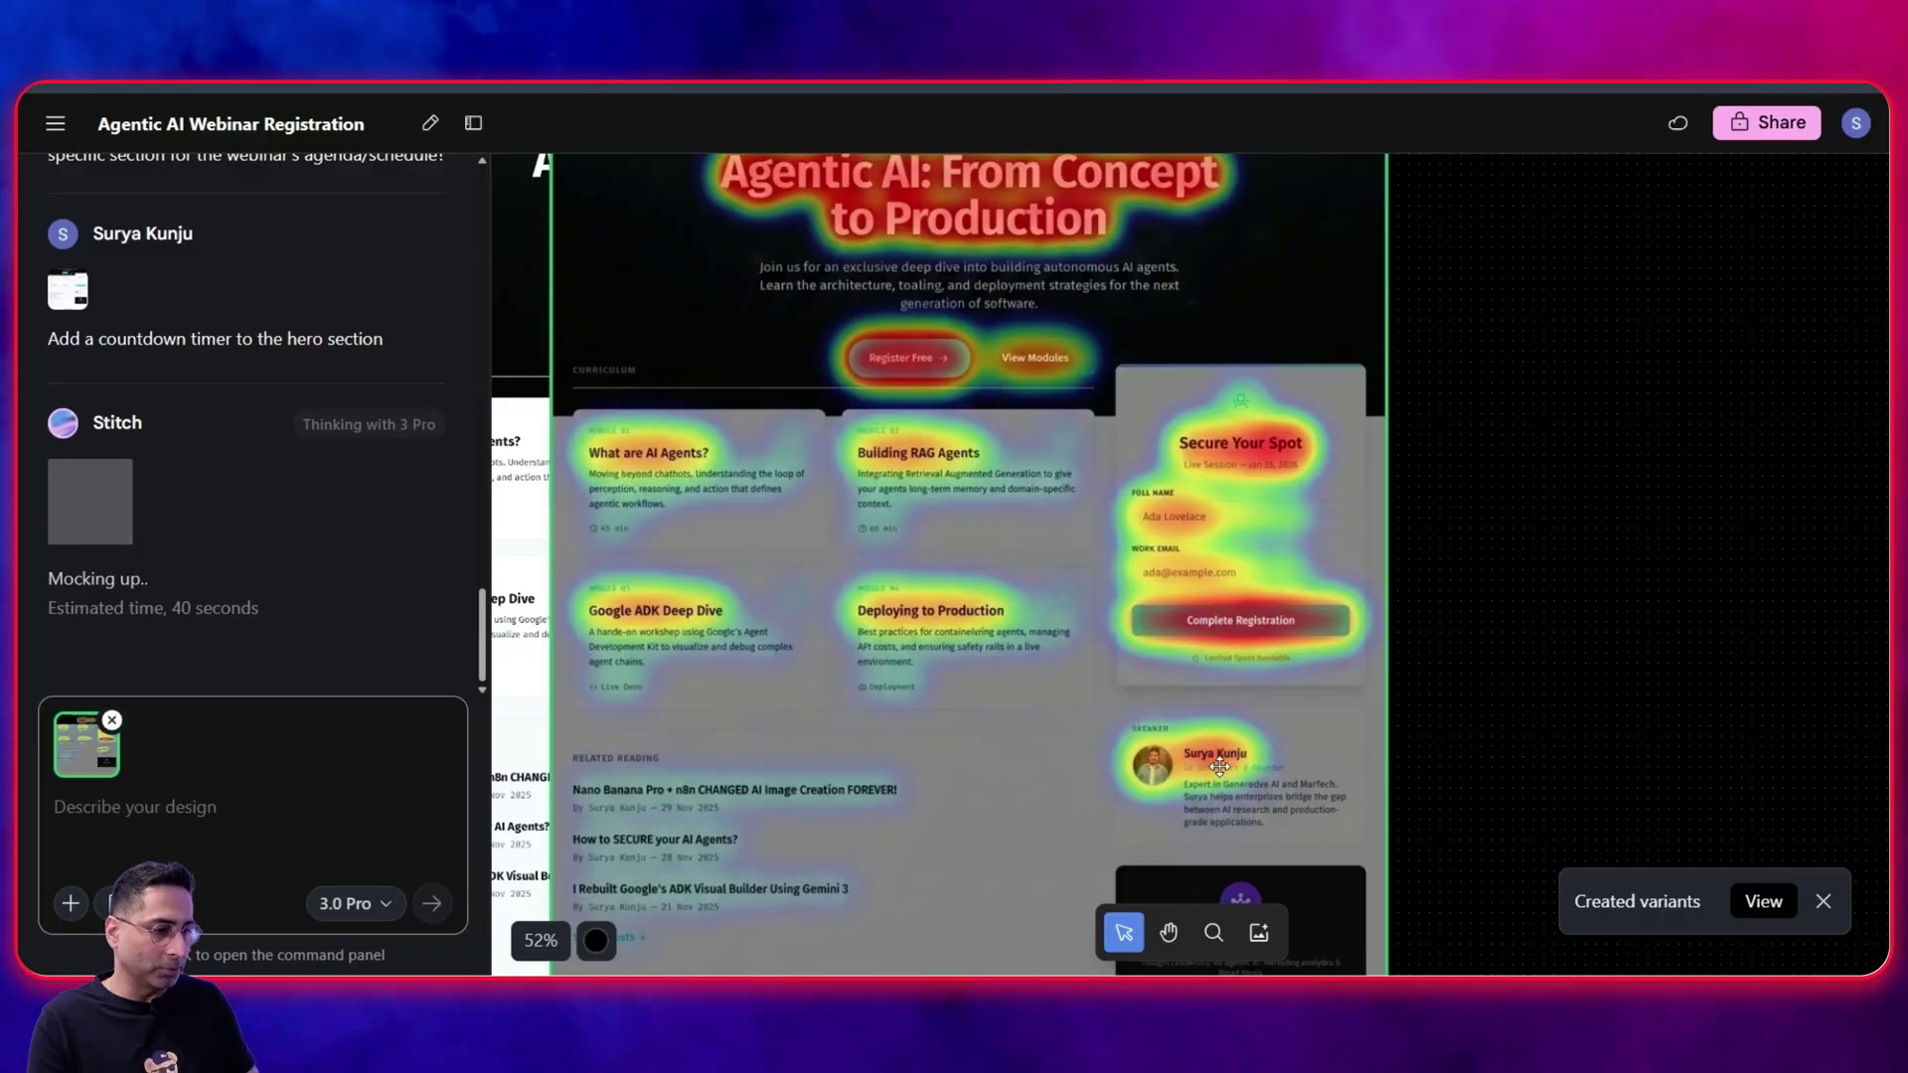
pyautogui.scroll(3, 1033, 646)
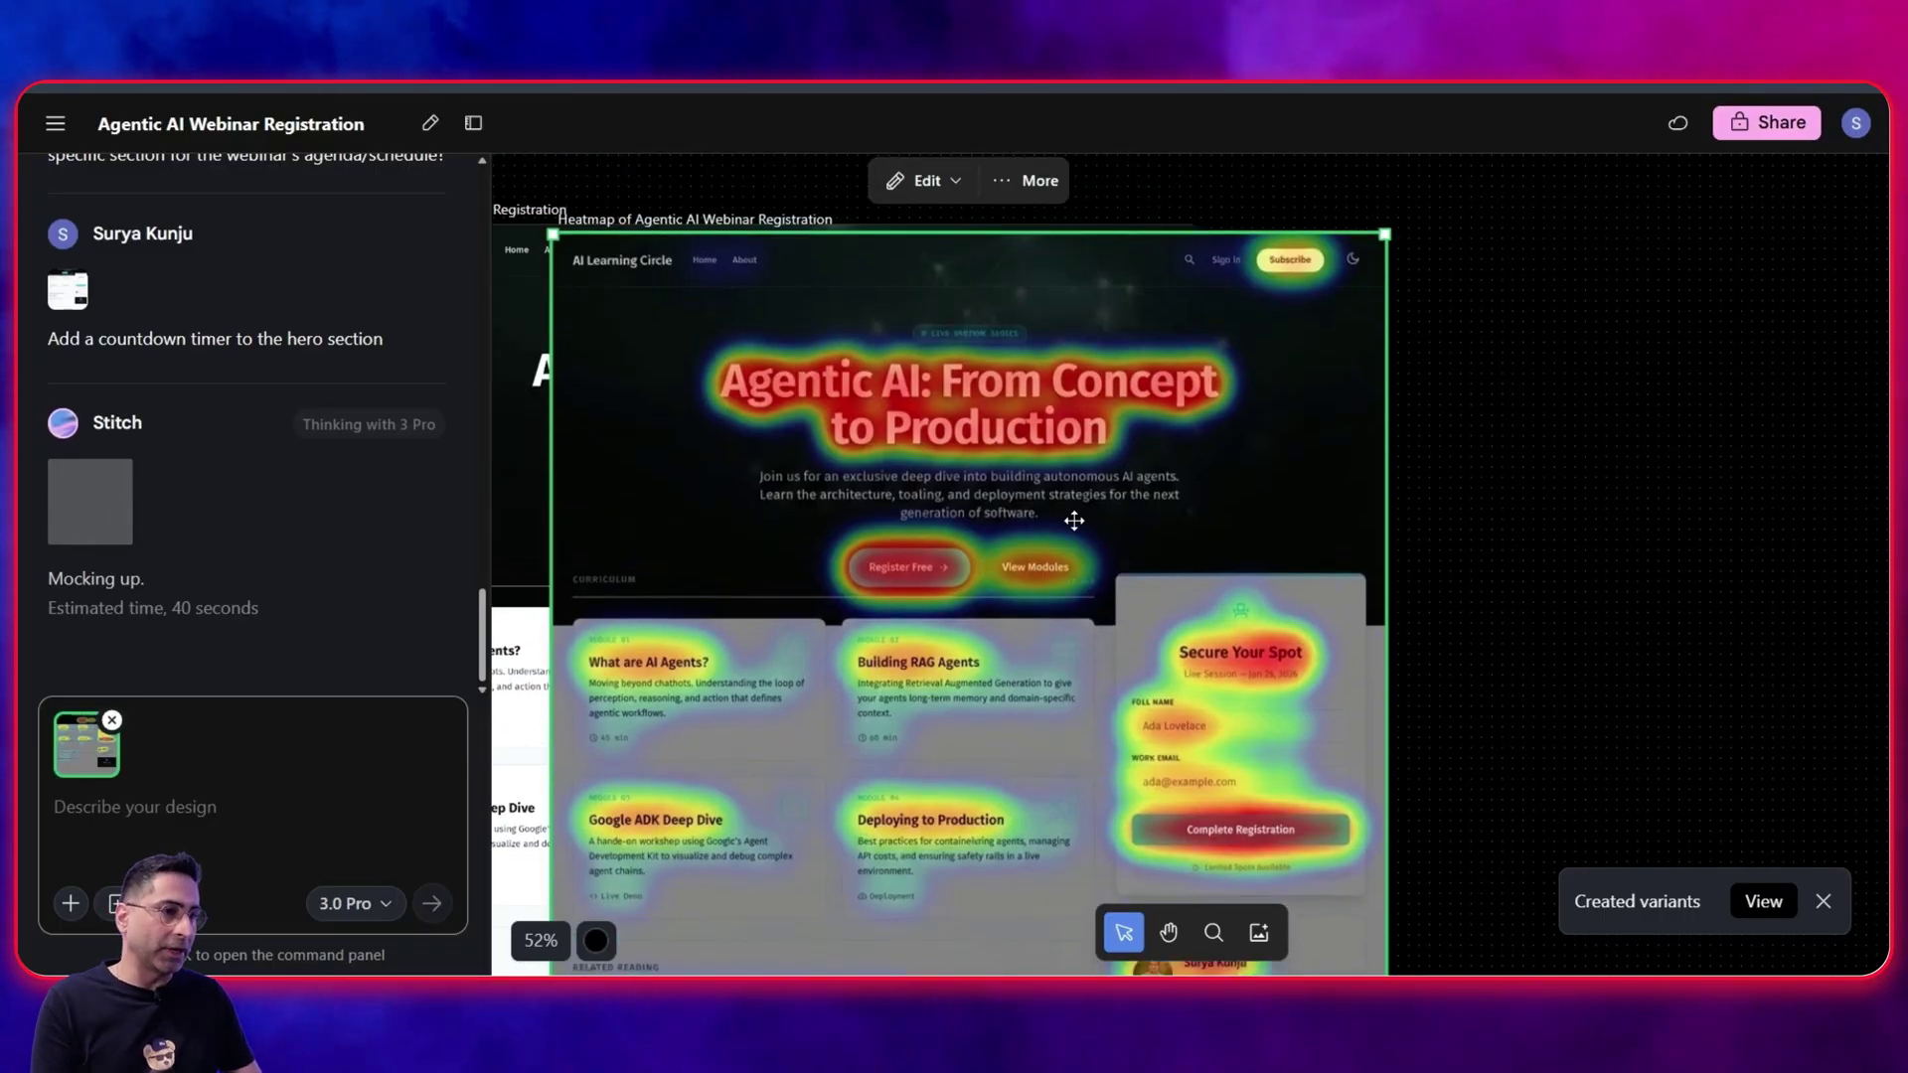
pyautogui.hscroll(-6, 1073, 518)
pyautogui.scroll(-15, 1622, 389)
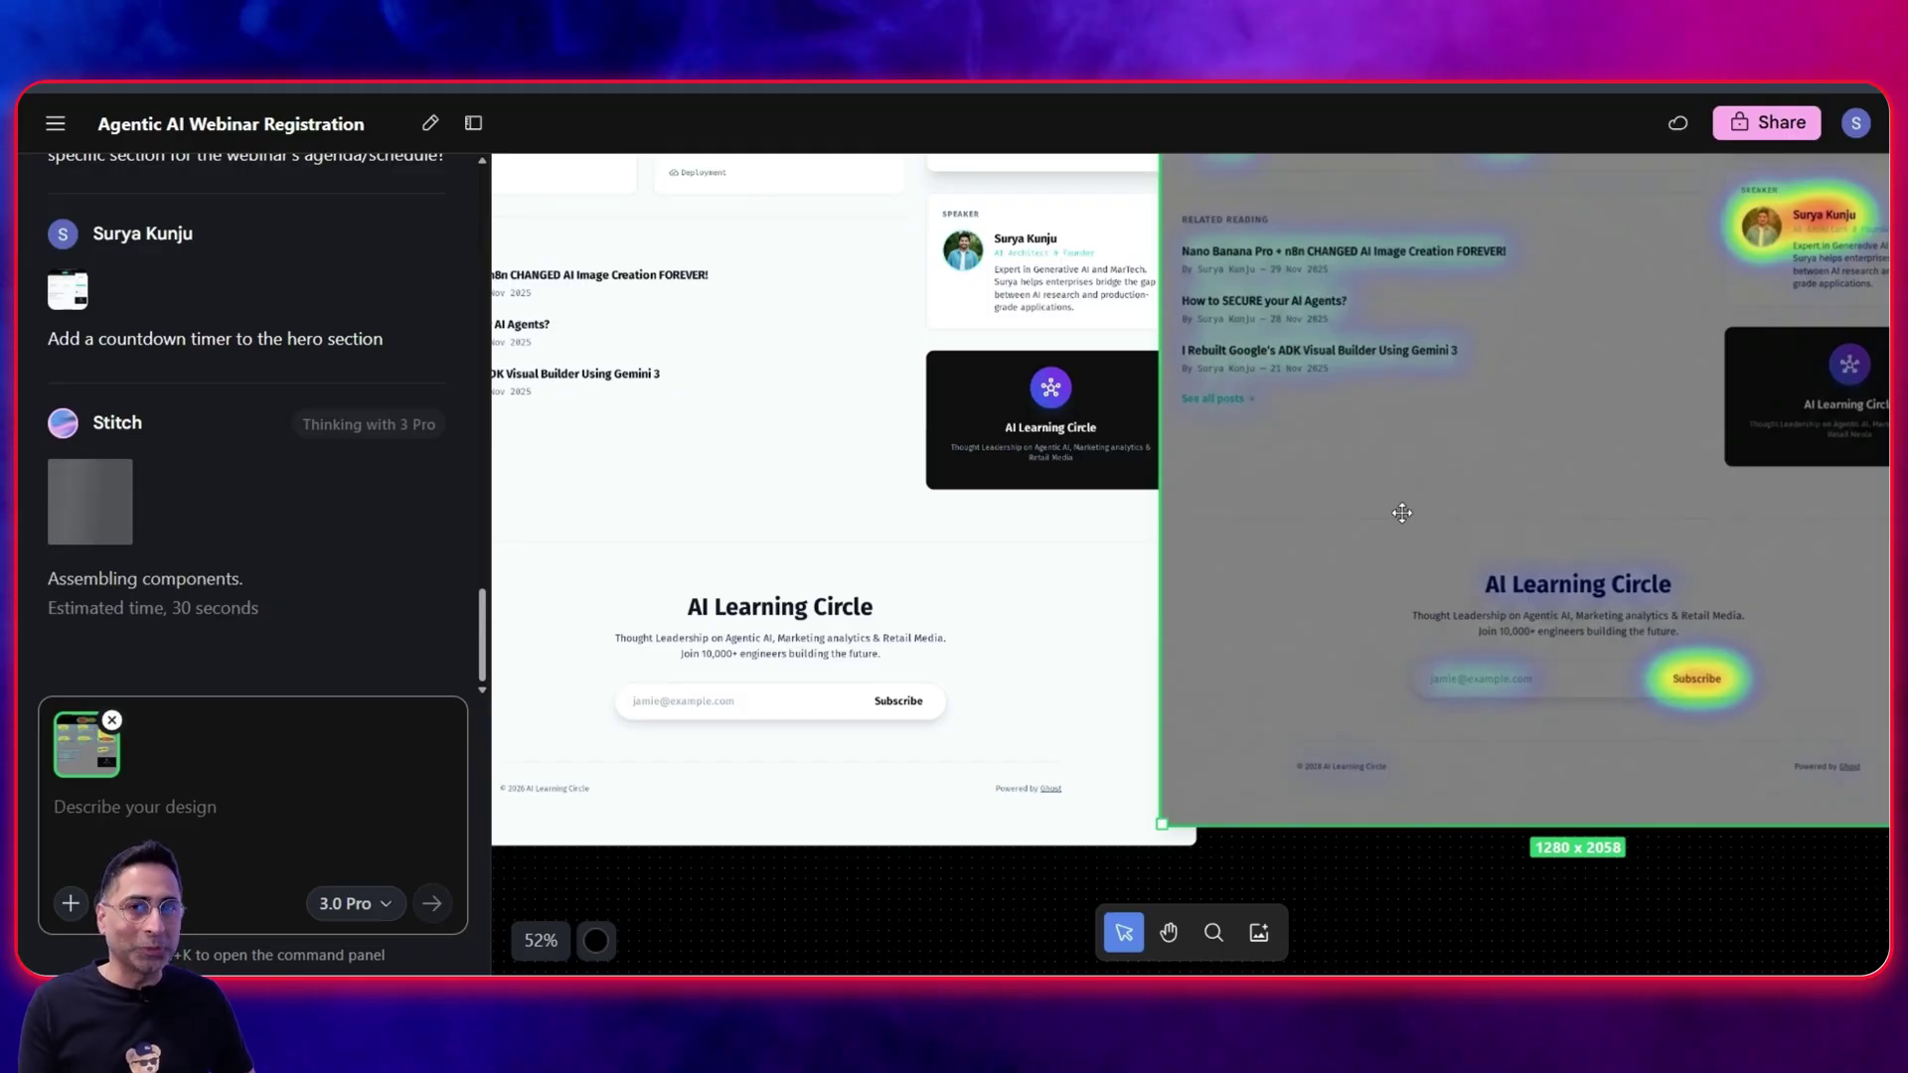
pyautogui.scroll(-3, 1392, 514)
pyautogui.scroll(2, 1392, 515)
# - Bring the newly generated screens onto the canvas and select the dark countdown version
pyautogui.keyDown('ctrl'); pyautogui.scroll(-1, 1325, 498); pyautogui.keyUp('ctrl')
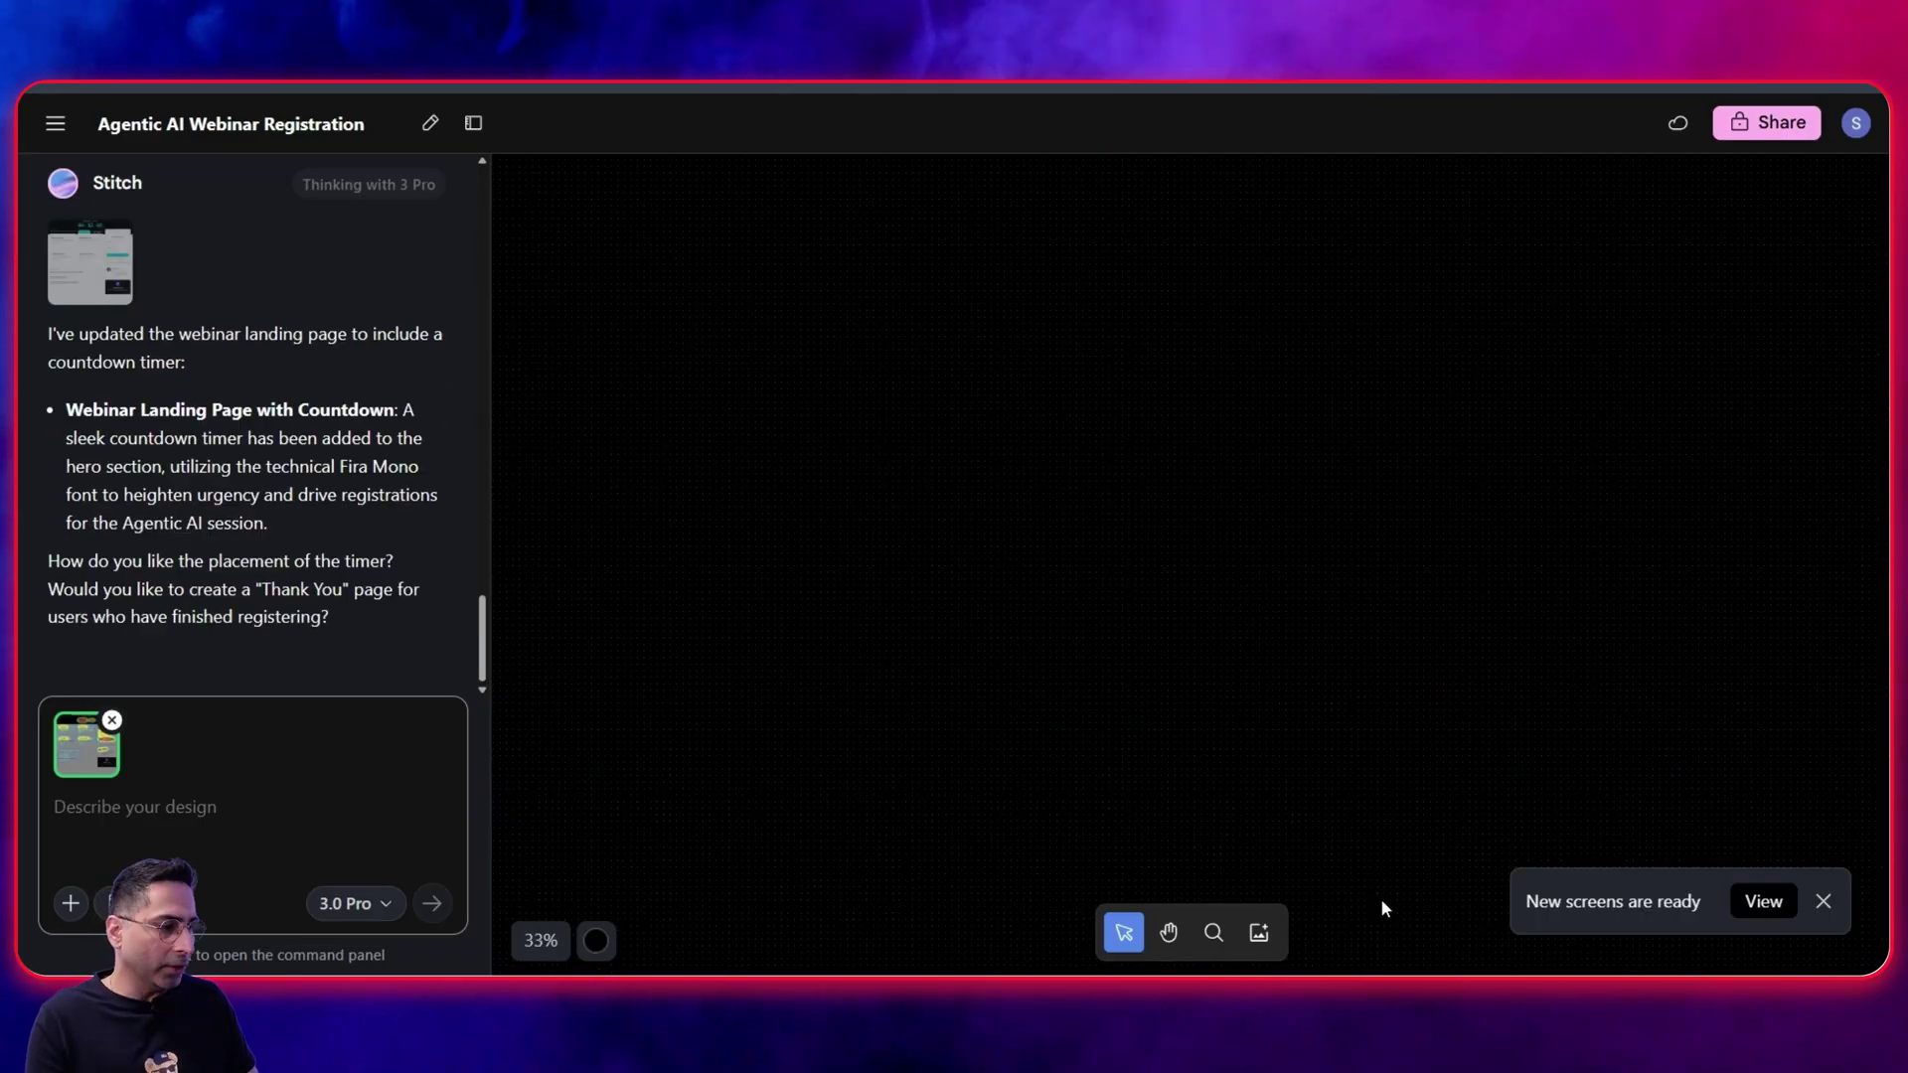
pyautogui.click(1765, 902)
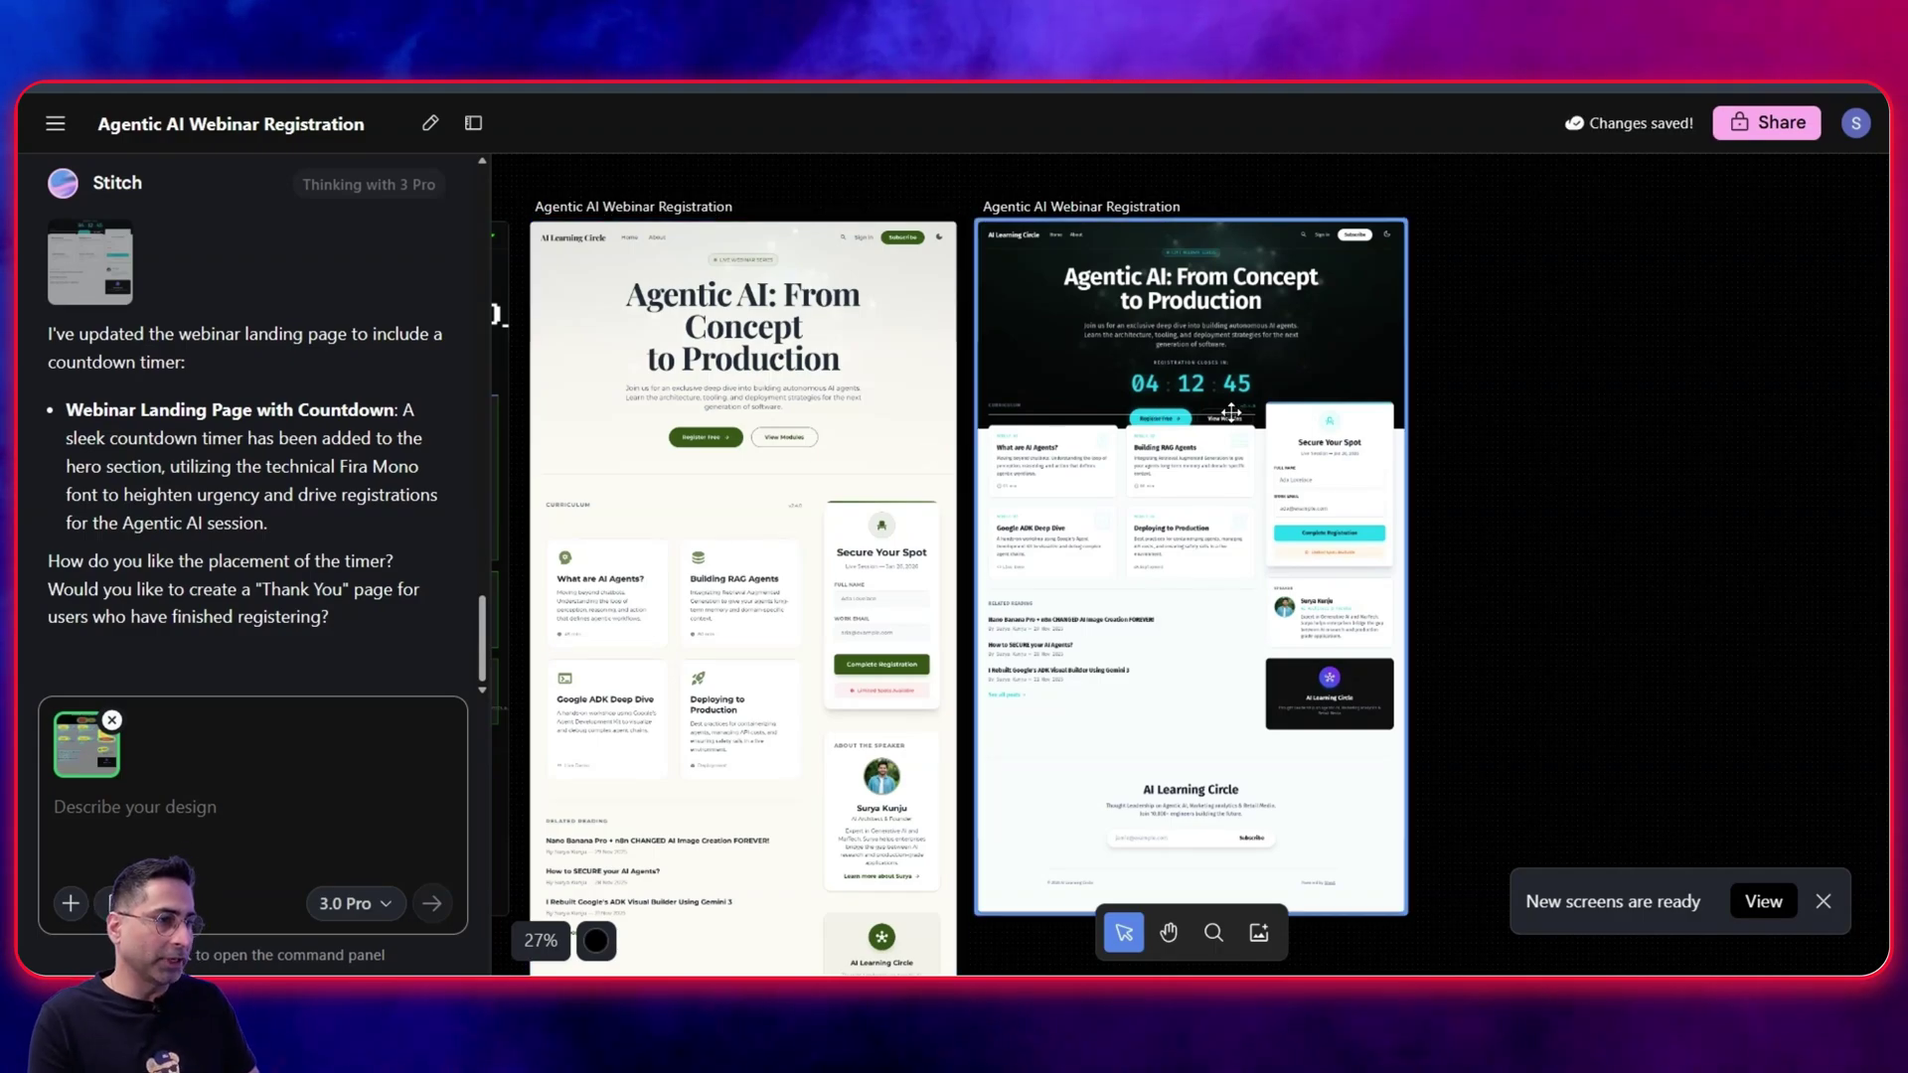
pyautogui.scroll(5, 1230, 411)
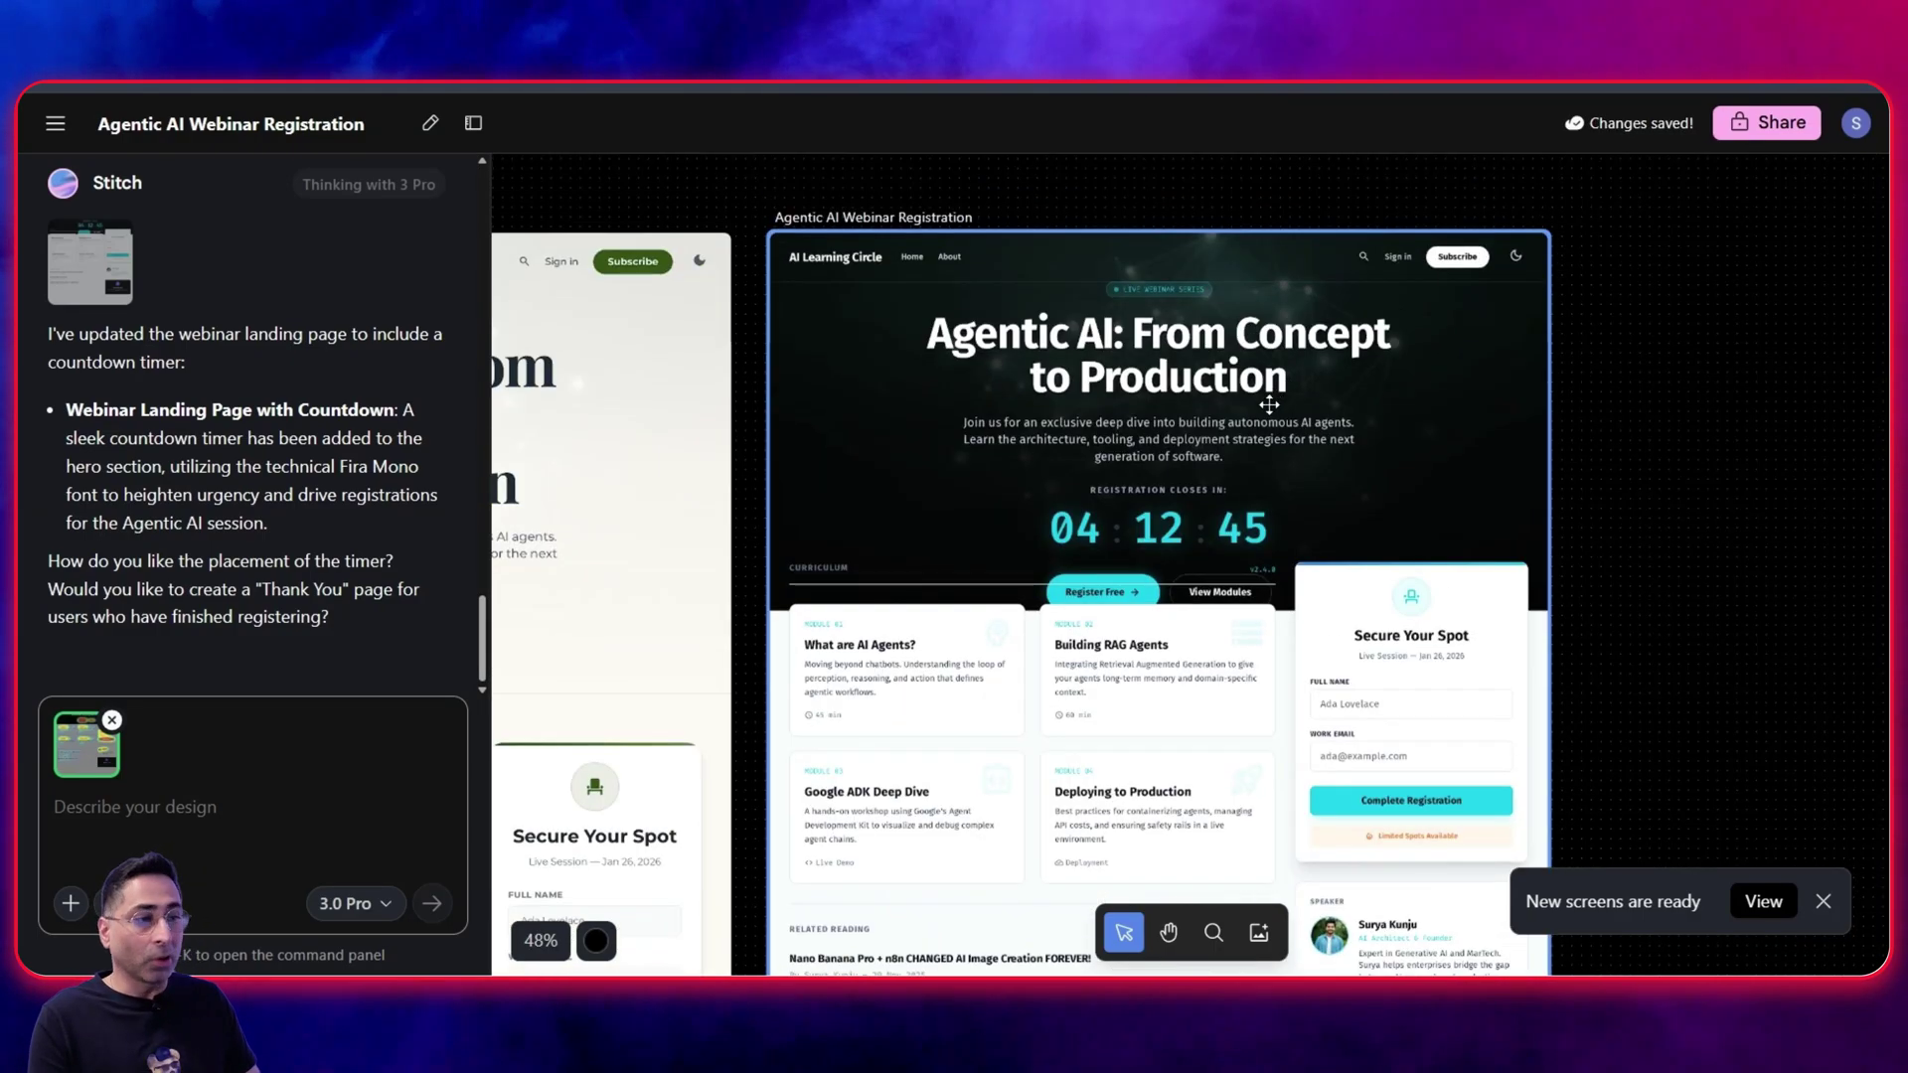
pyautogui.click(1185, 402)
pyautogui.scroll(-5, 812, 469)
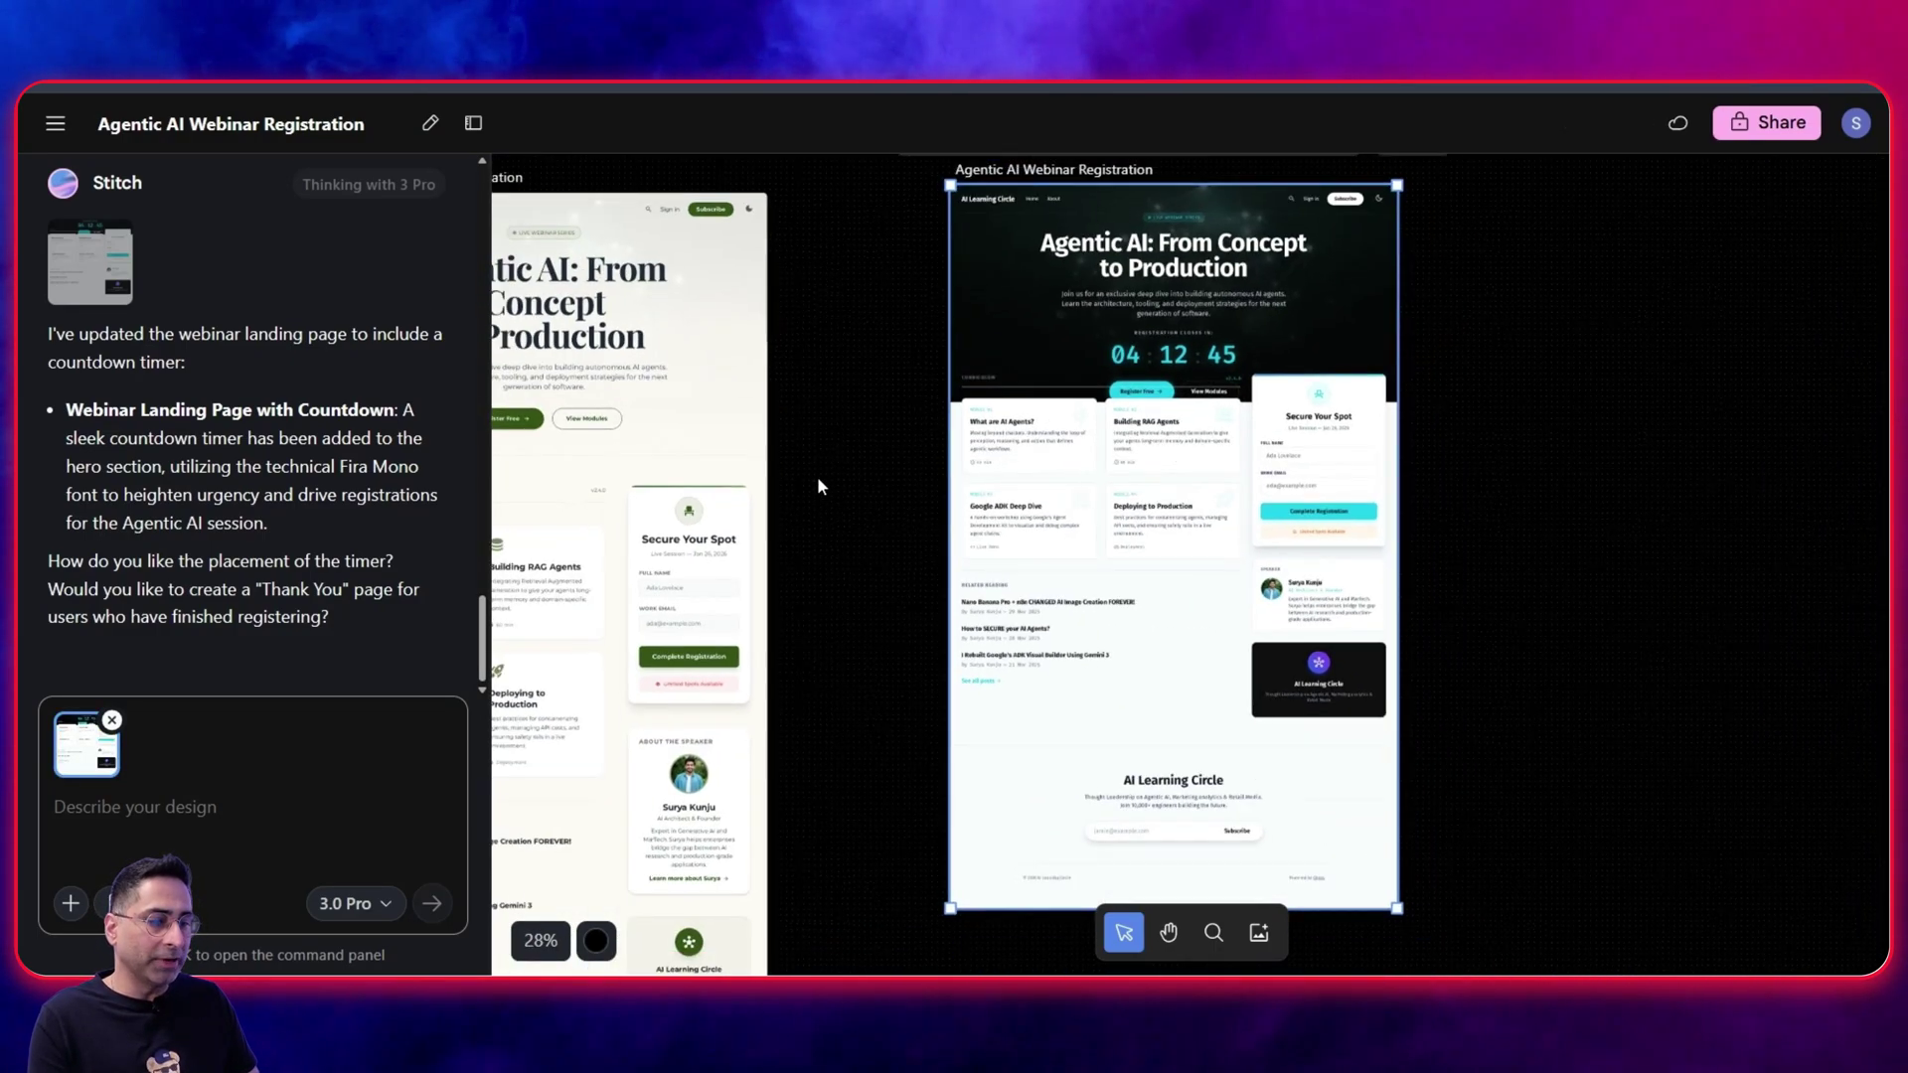
# - Clear the selection and inspect the green terminal-style variation
pyautogui.click(825, 481)
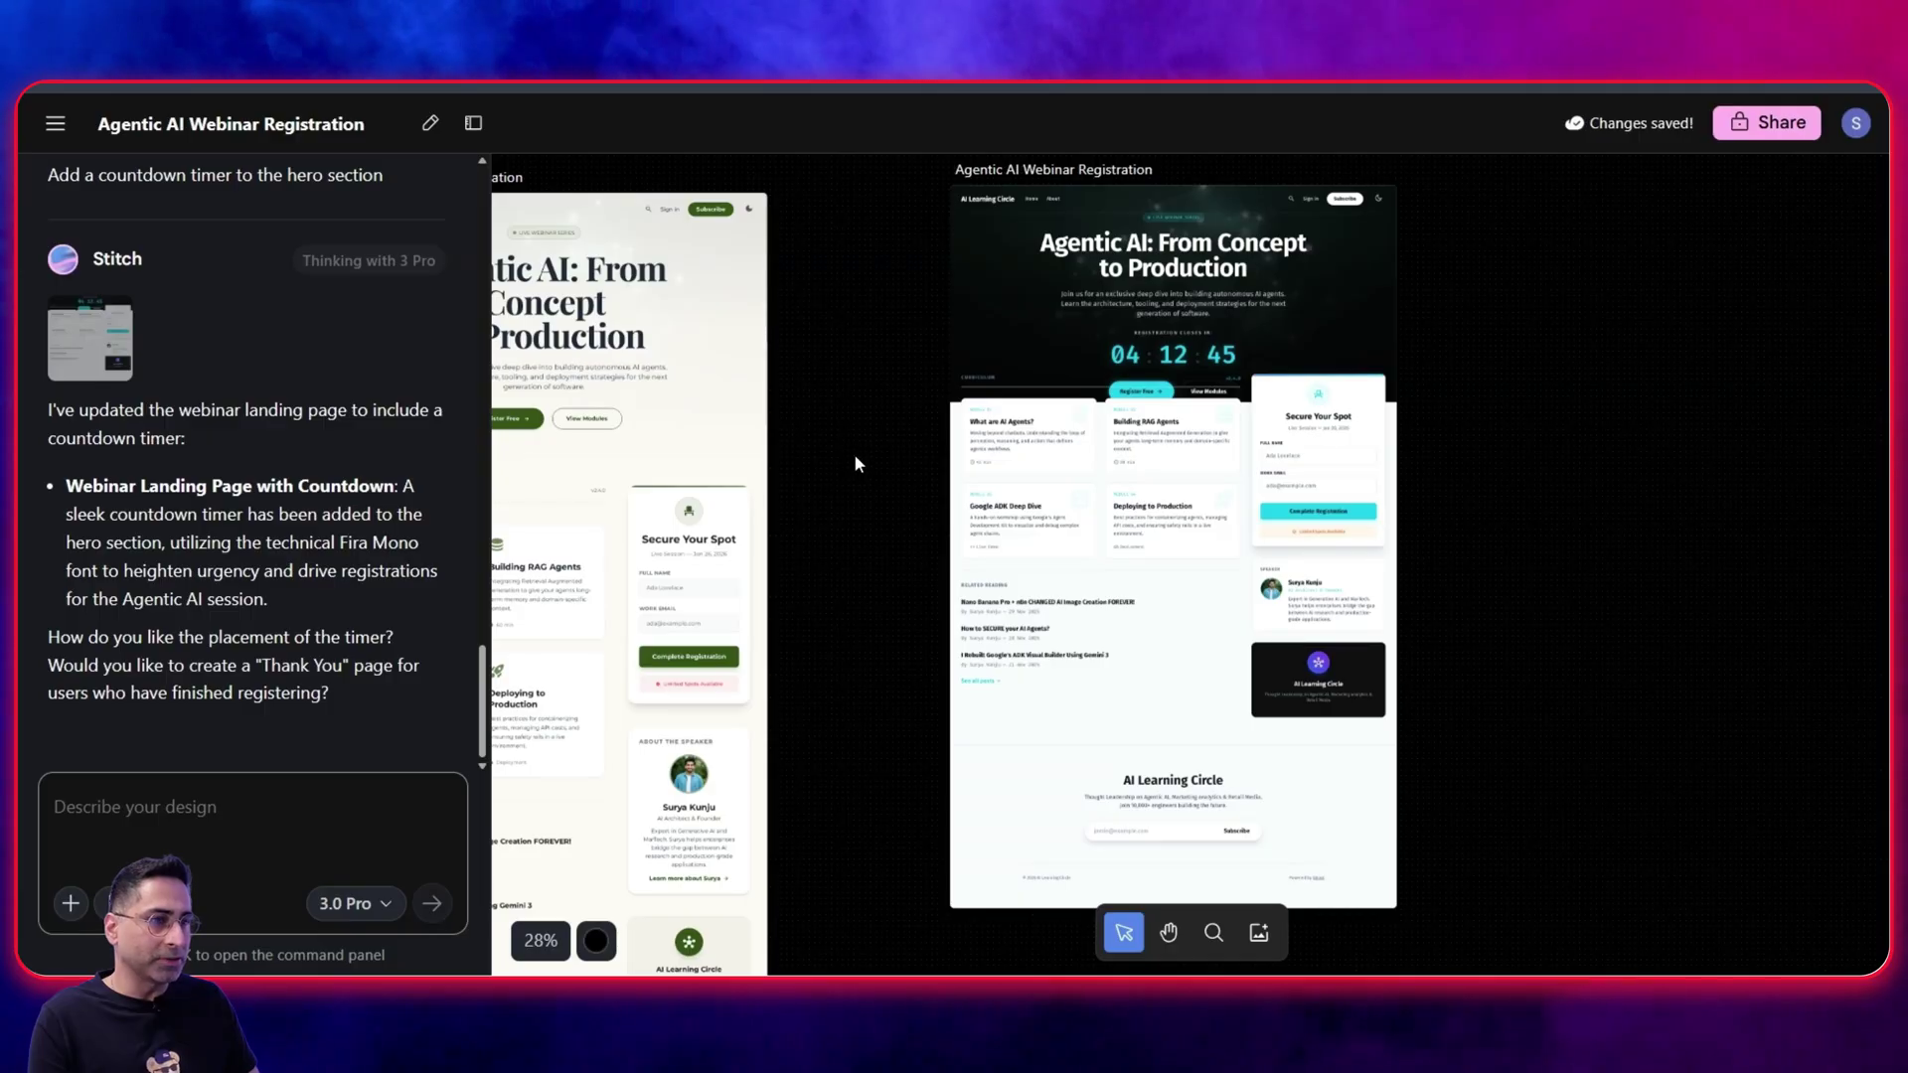
pyautogui.click(795, 432)
pyautogui.scroll(-3, 918, 562)
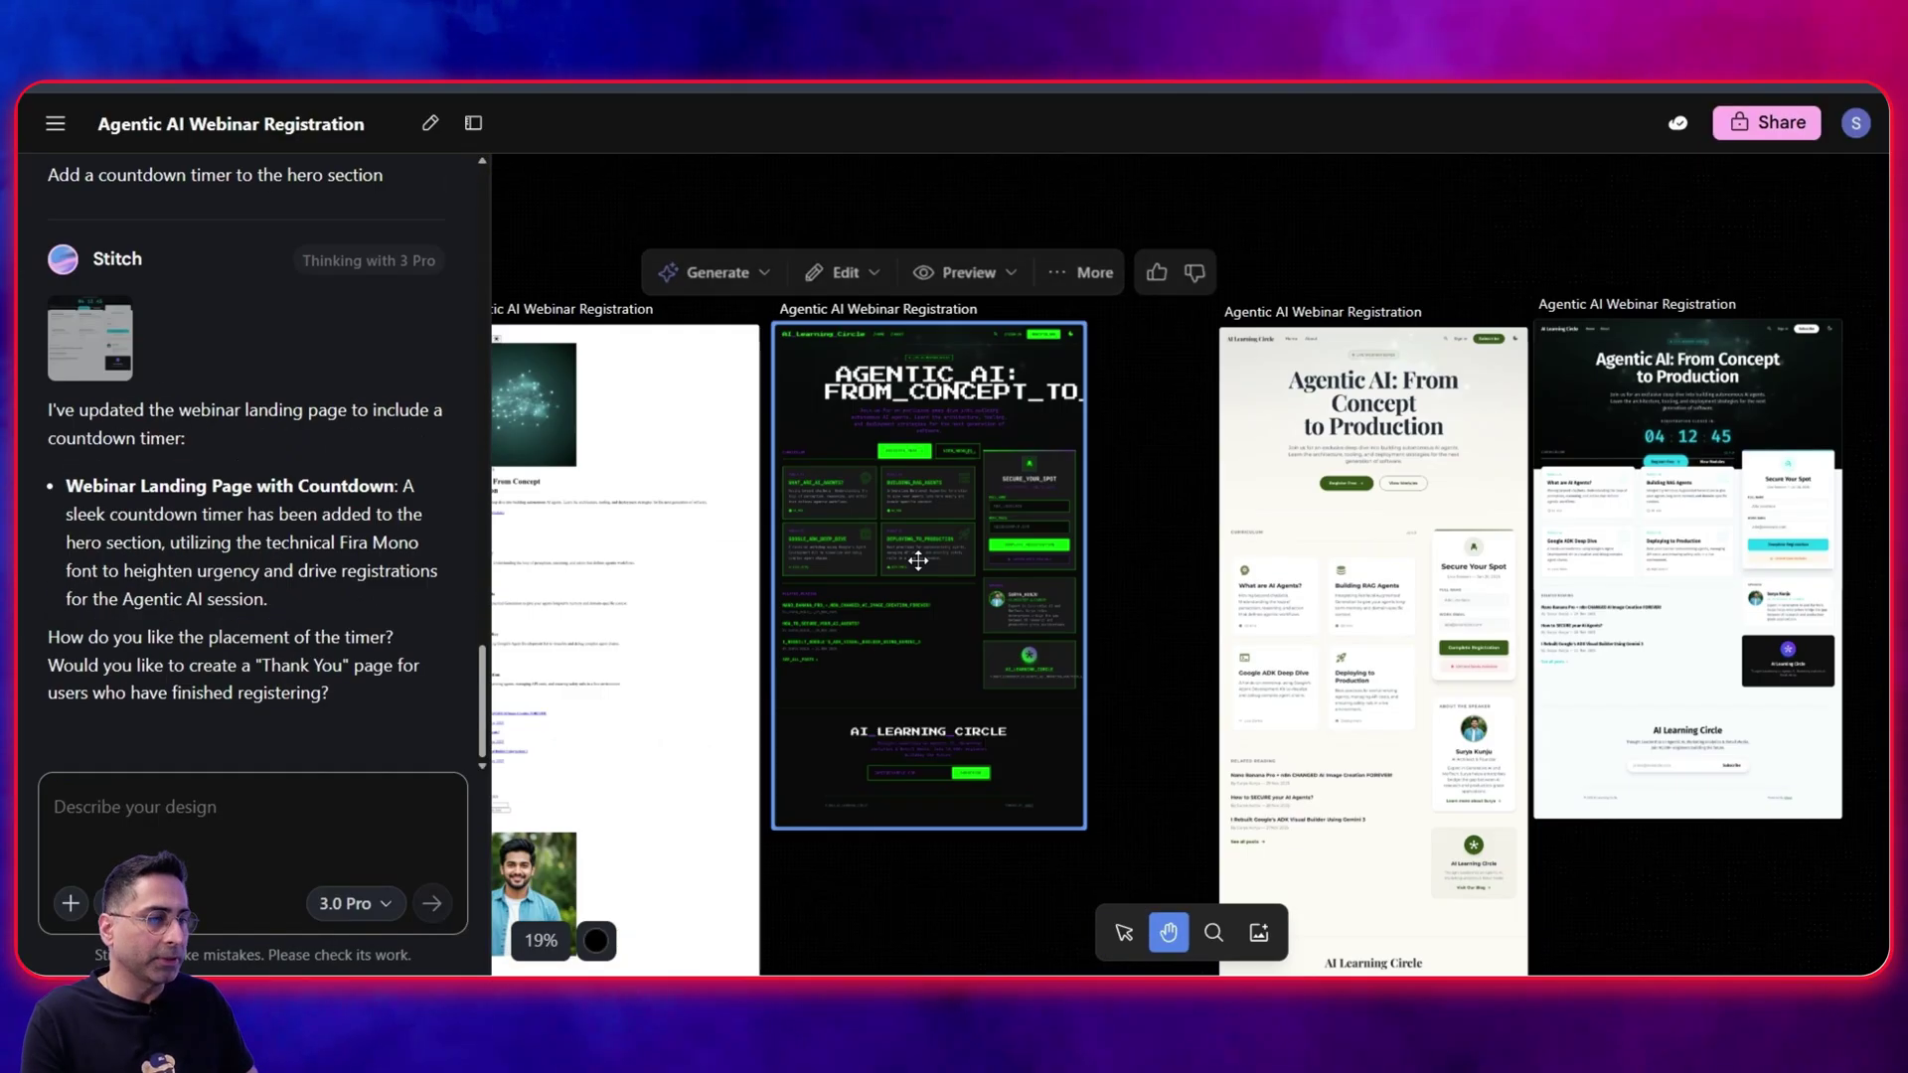
pyautogui.scroll(5, 1105, 522)
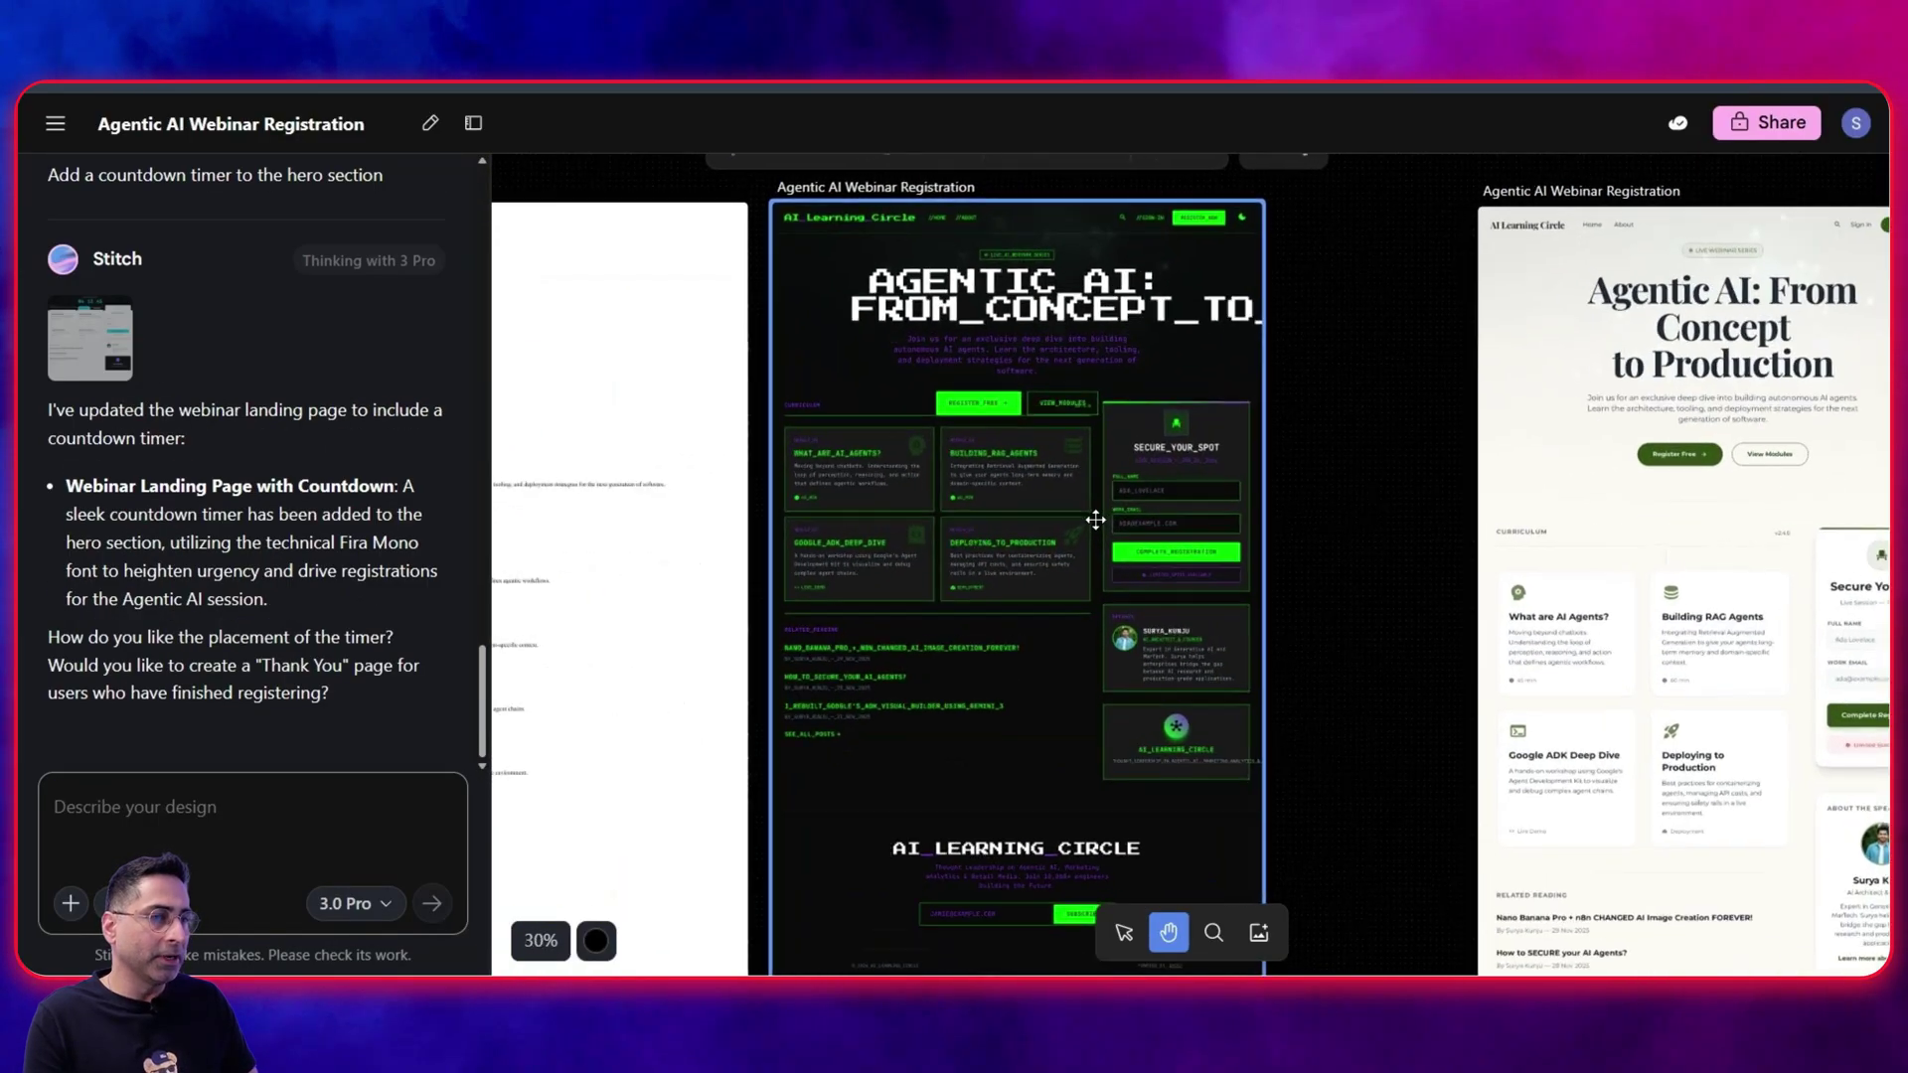
pyautogui.scroll(1, 1095, 520)
pyautogui.scroll(-5, 1034, 521)
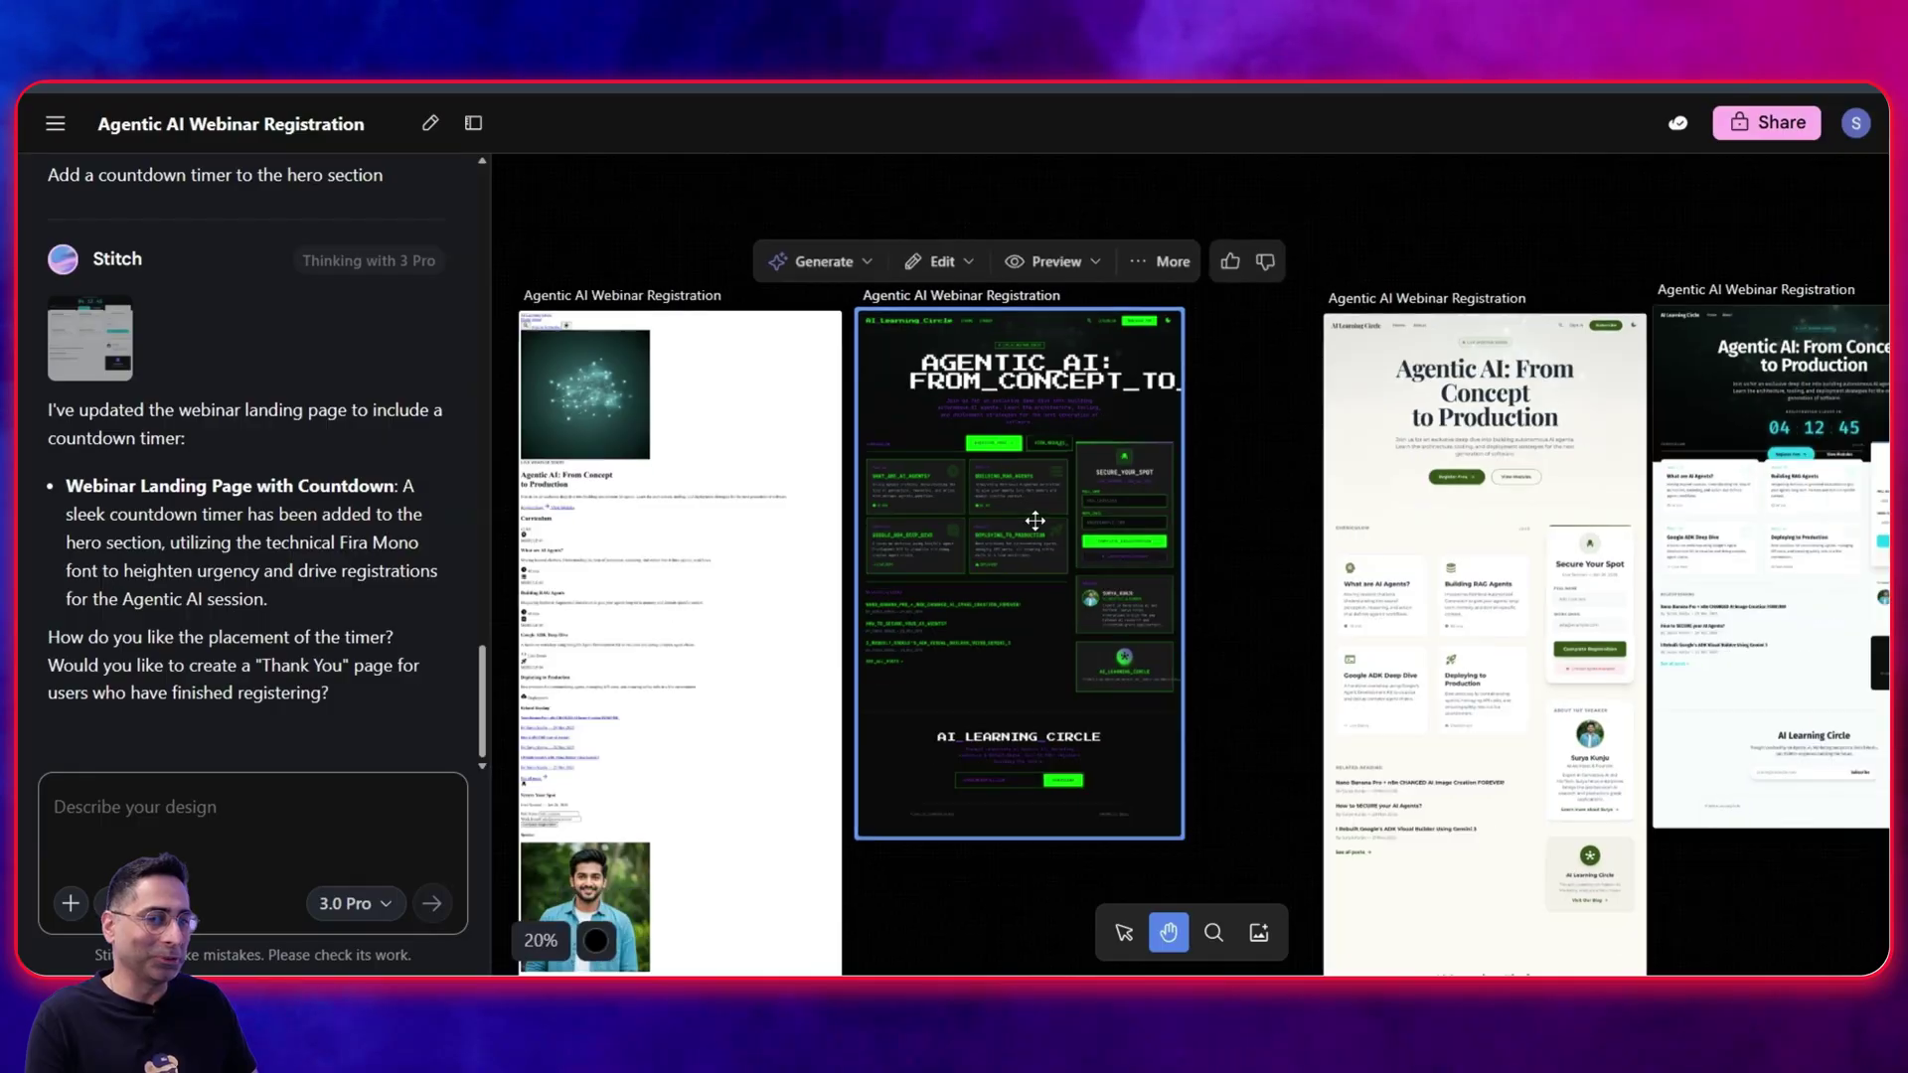
# - Compare the light cream variation with the dark countdown screen, then centre on the dark one
pyautogui.click(724, 427)
pyautogui.moveTo(1442, 467); pyautogui.dragTo(846, 417)
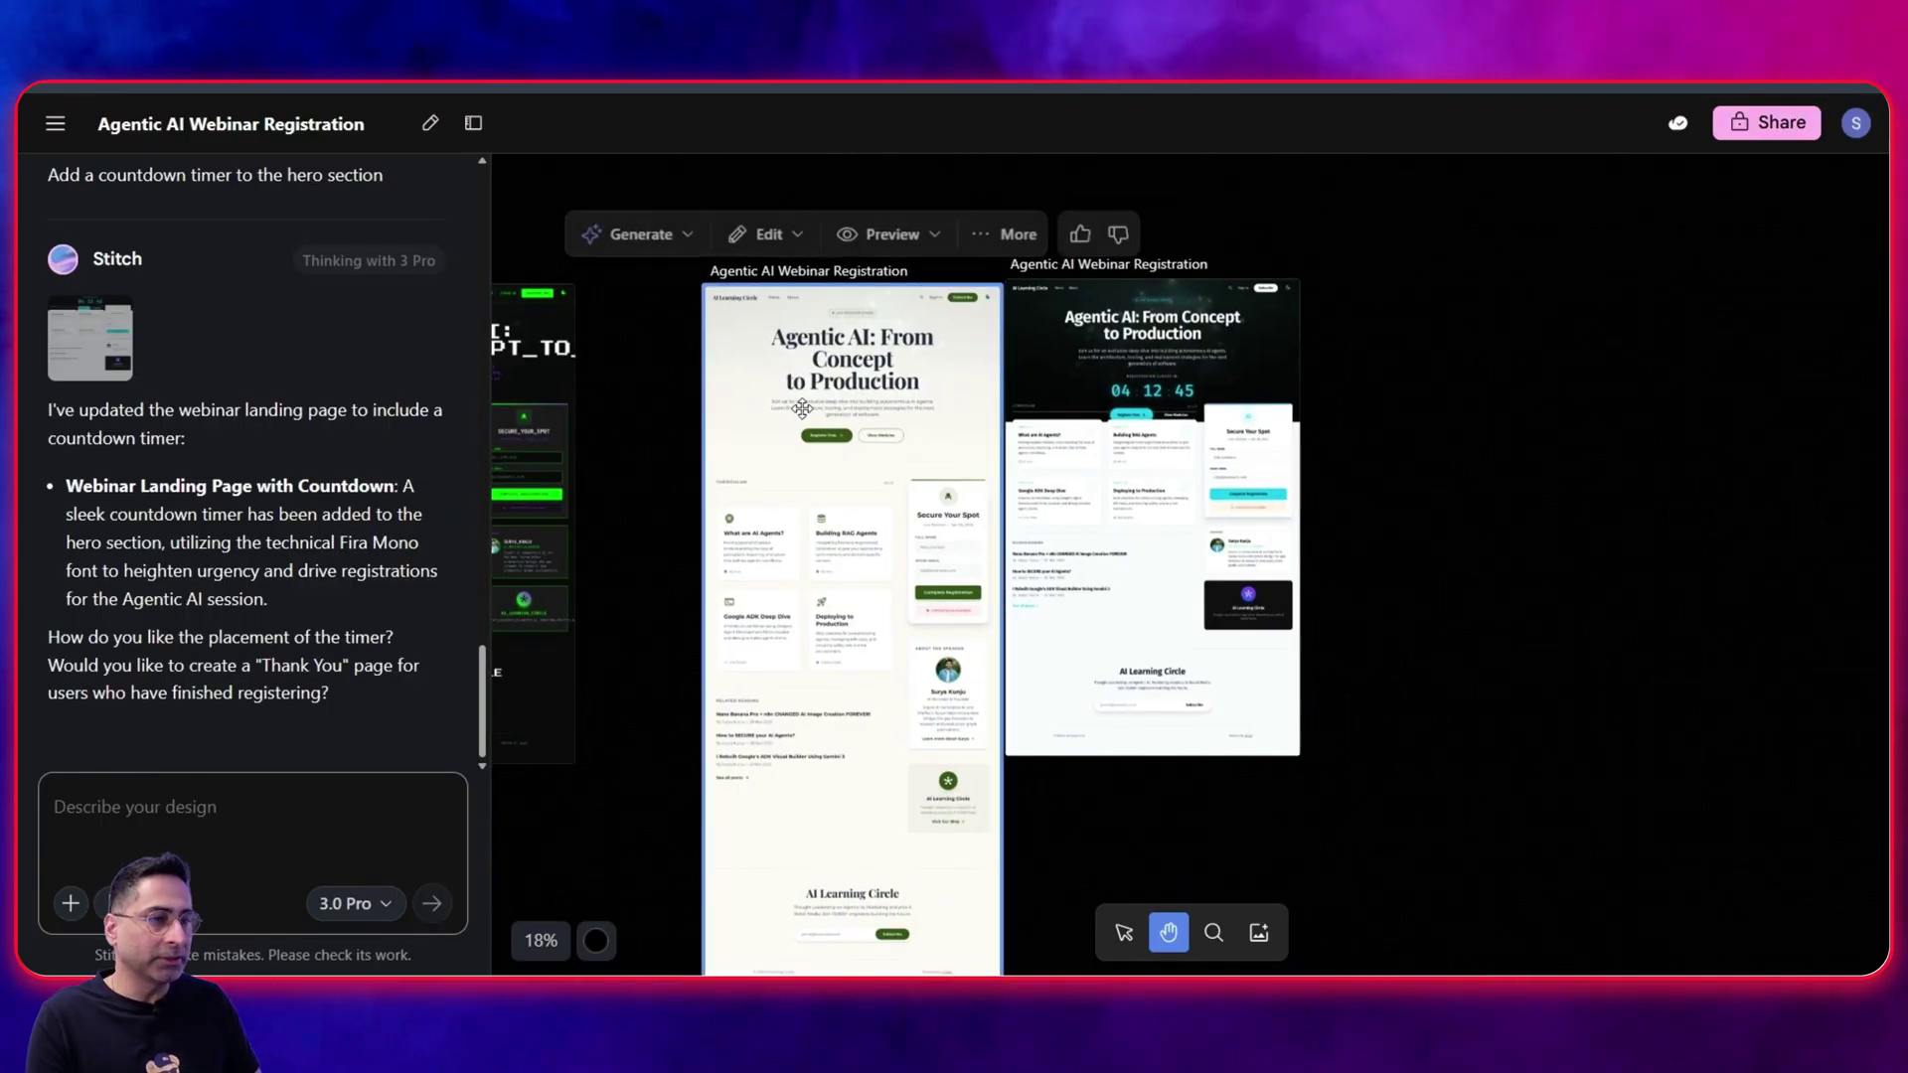
pyautogui.scroll(4, 846, 417)
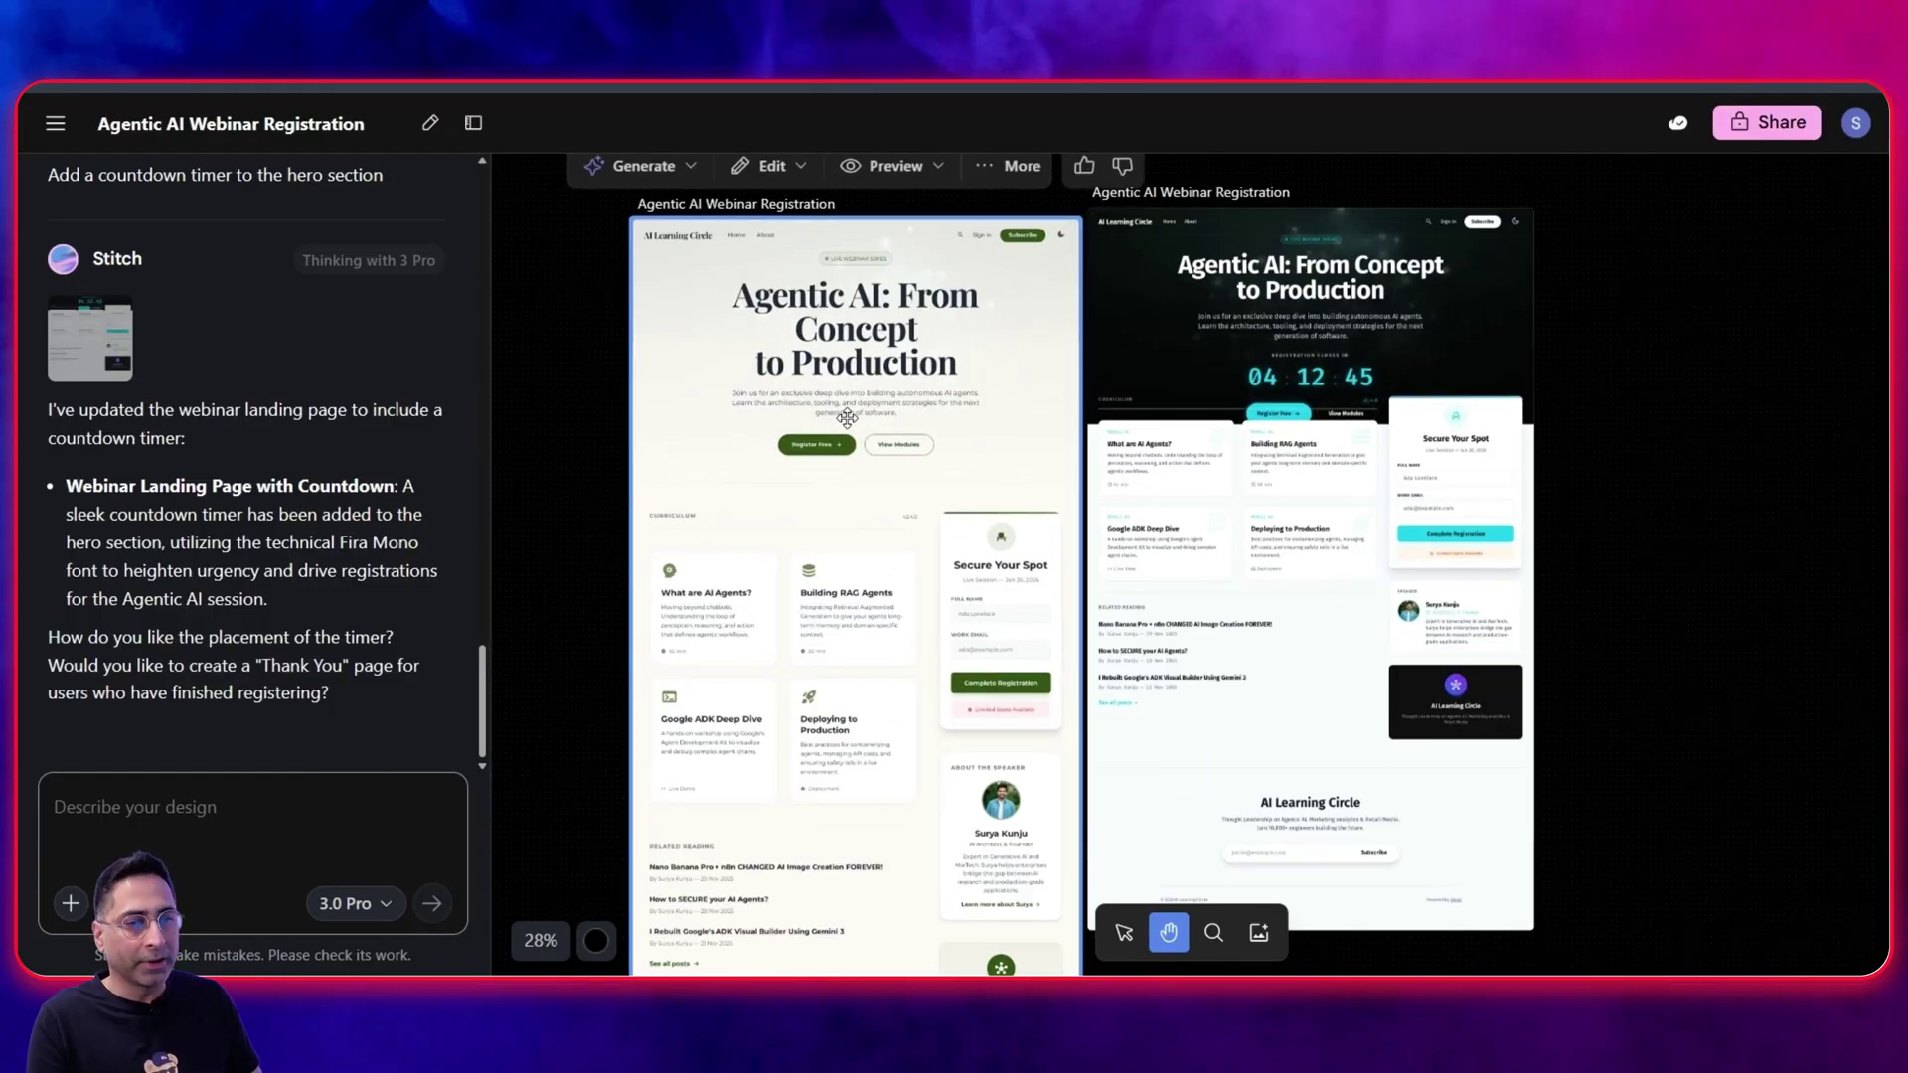
pyautogui.click(1428, 348)
pyautogui.moveTo(1428, 348); pyautogui.dragTo(1428, 515)
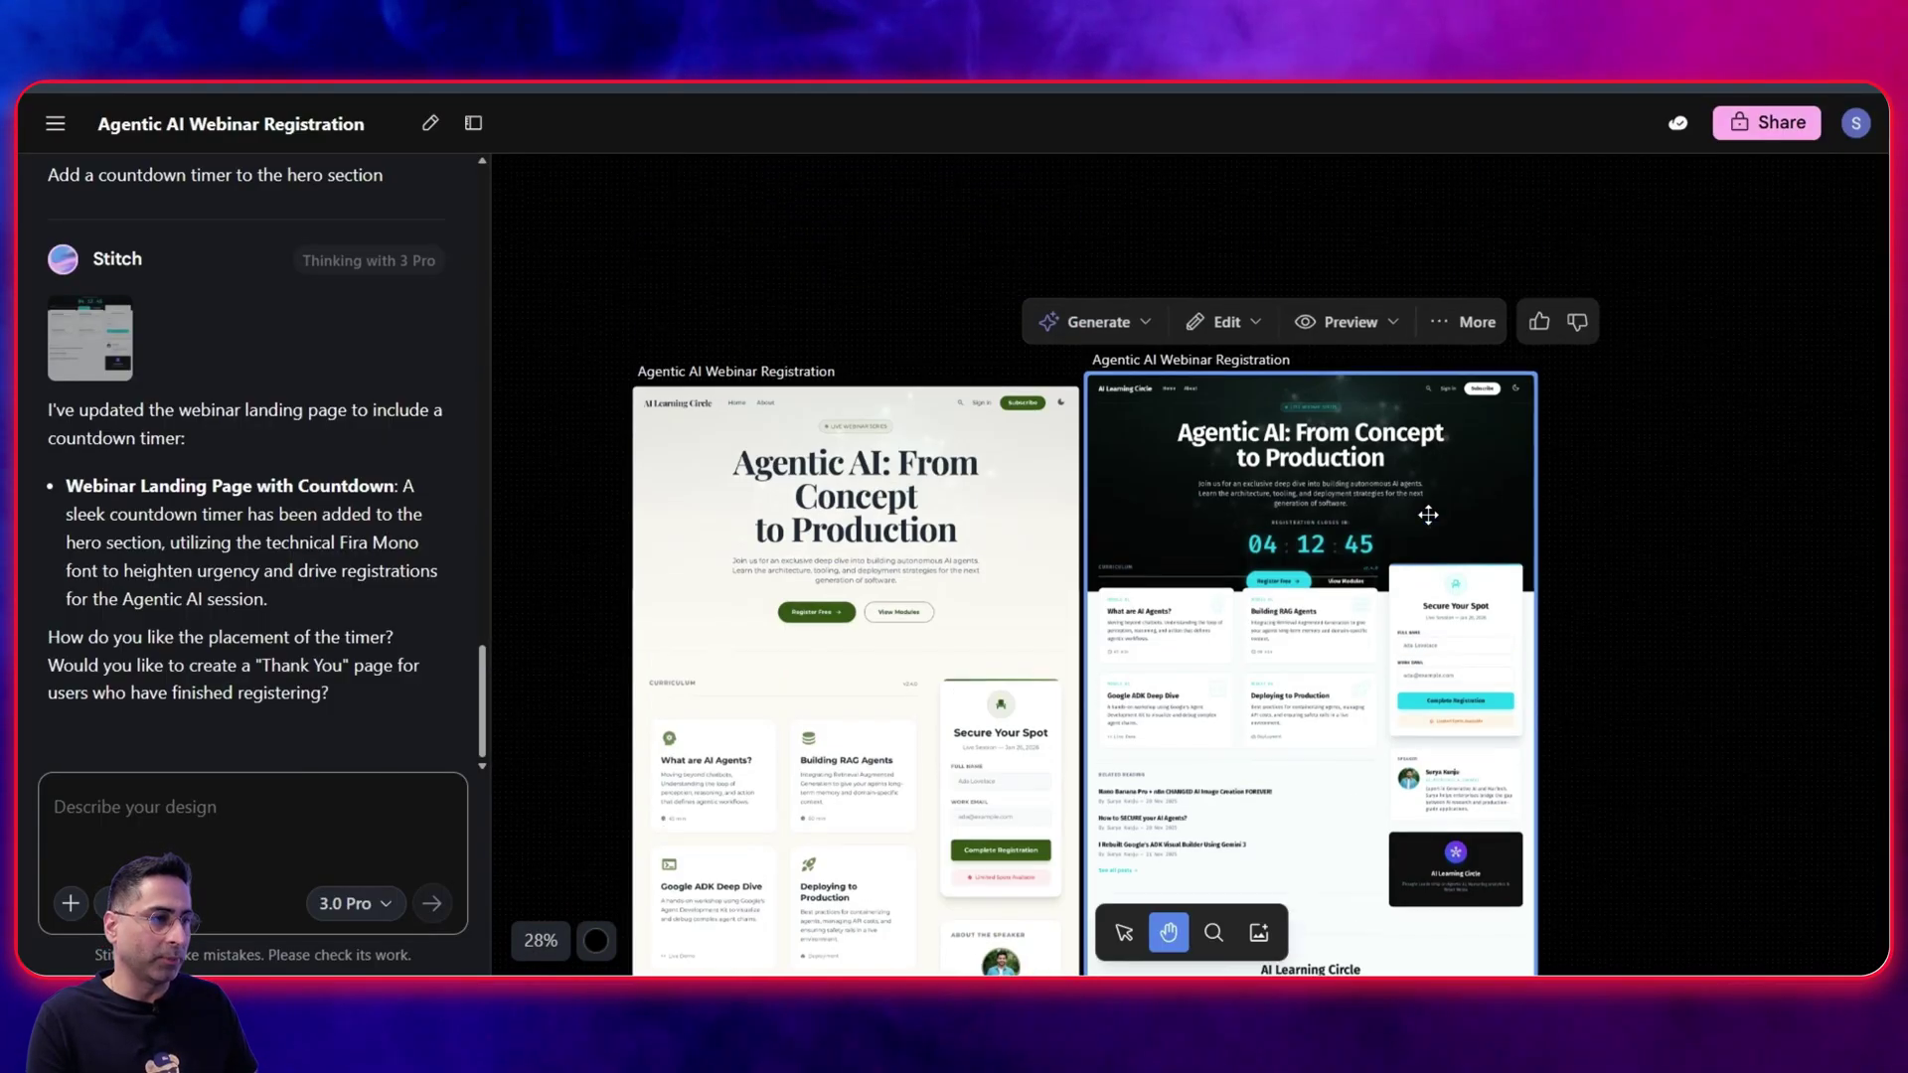
pyautogui.scroll(5, 901, 446)
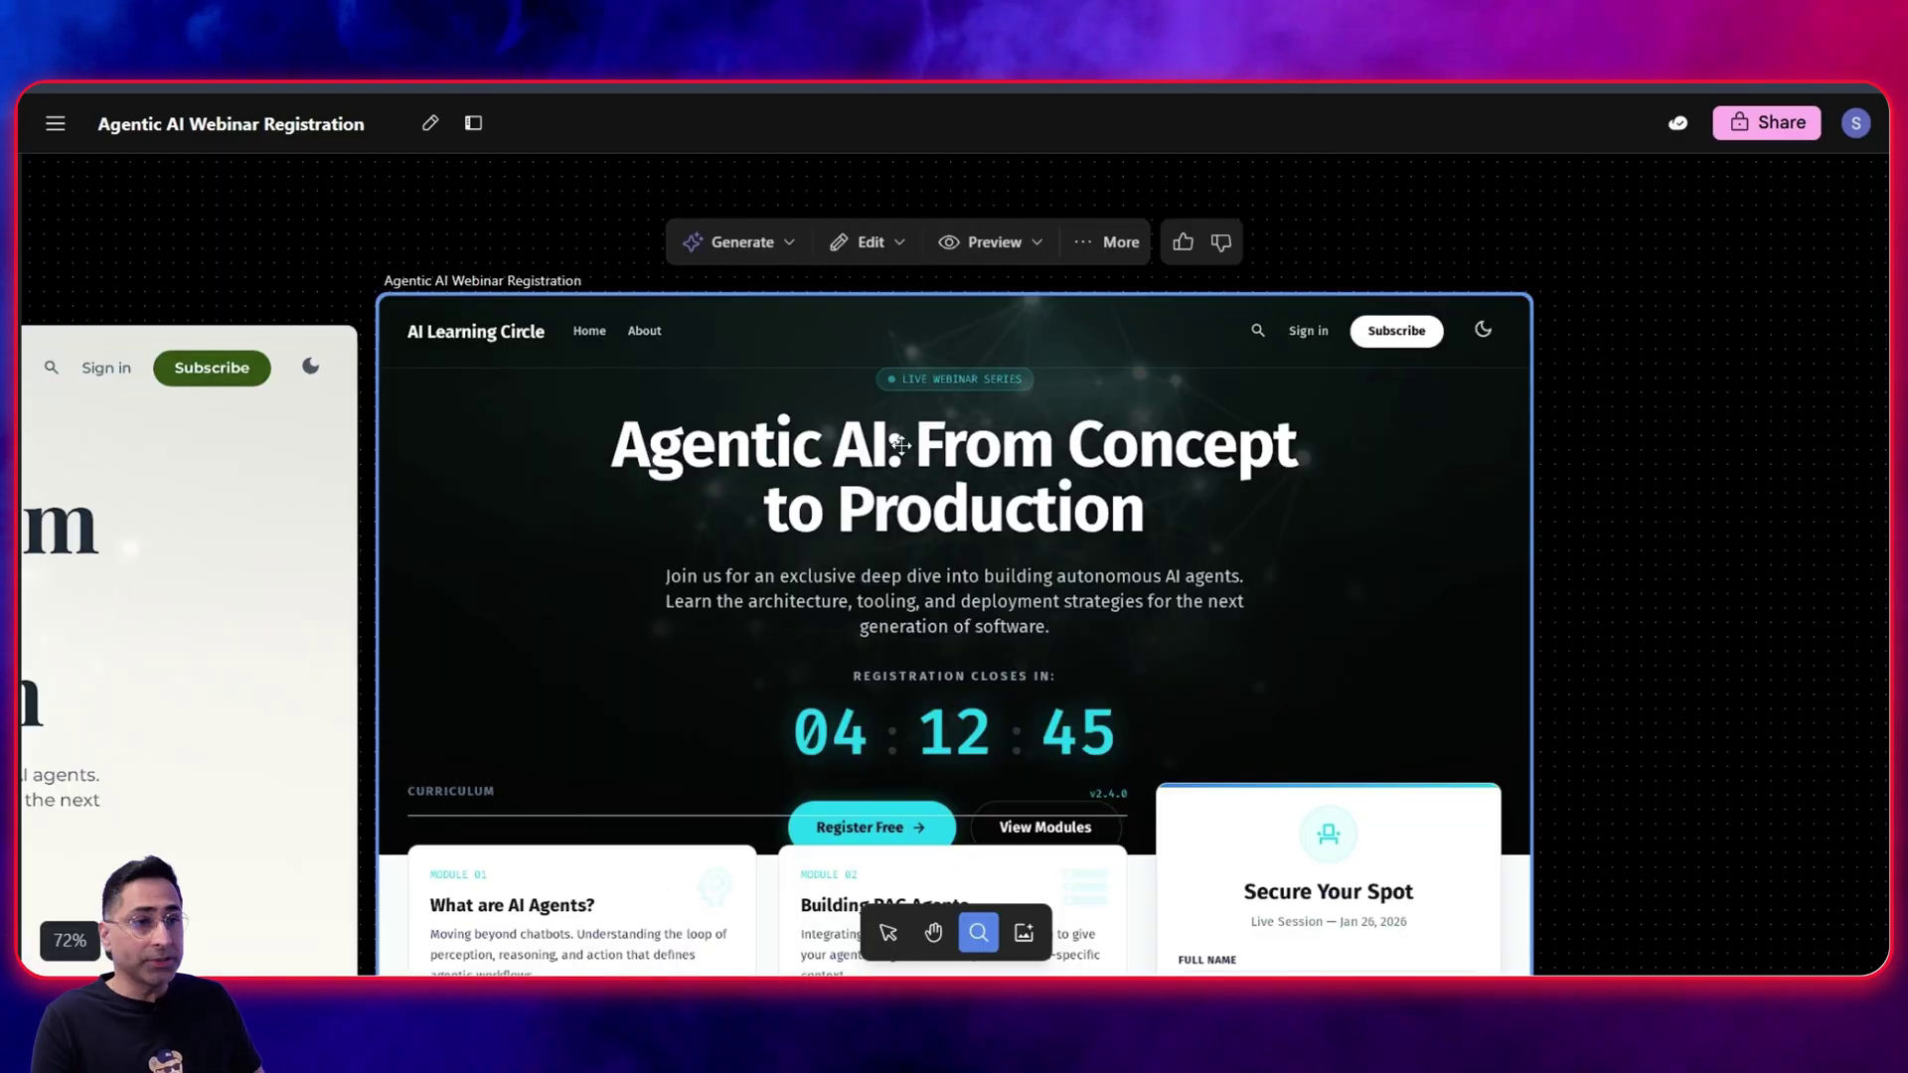
pyautogui.scroll(-3, 900, 445)
pyautogui.scroll(-3, 960, 624)
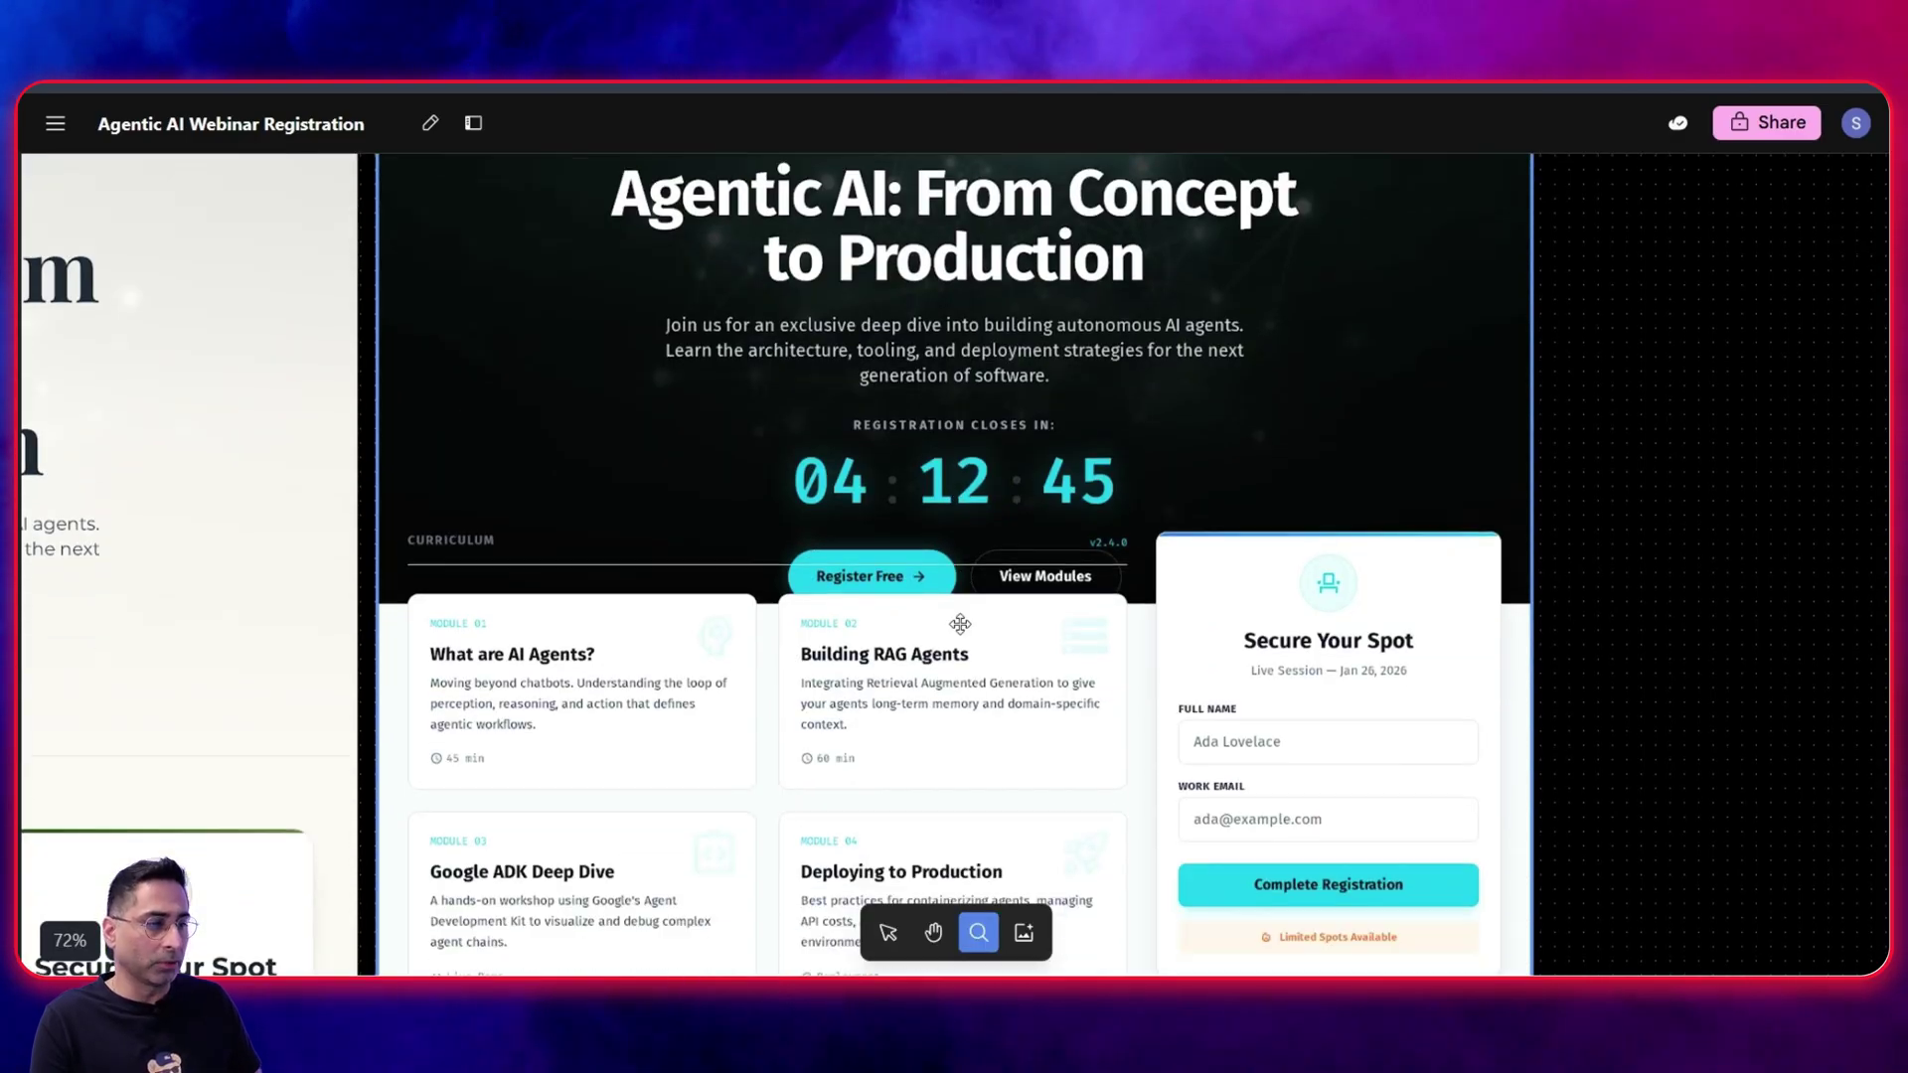
pyautogui.scroll(6, 960, 624)
# - Export the dark countdown design to AI Studio with the description 'MAke this real'
pyautogui.click(1105, 251)
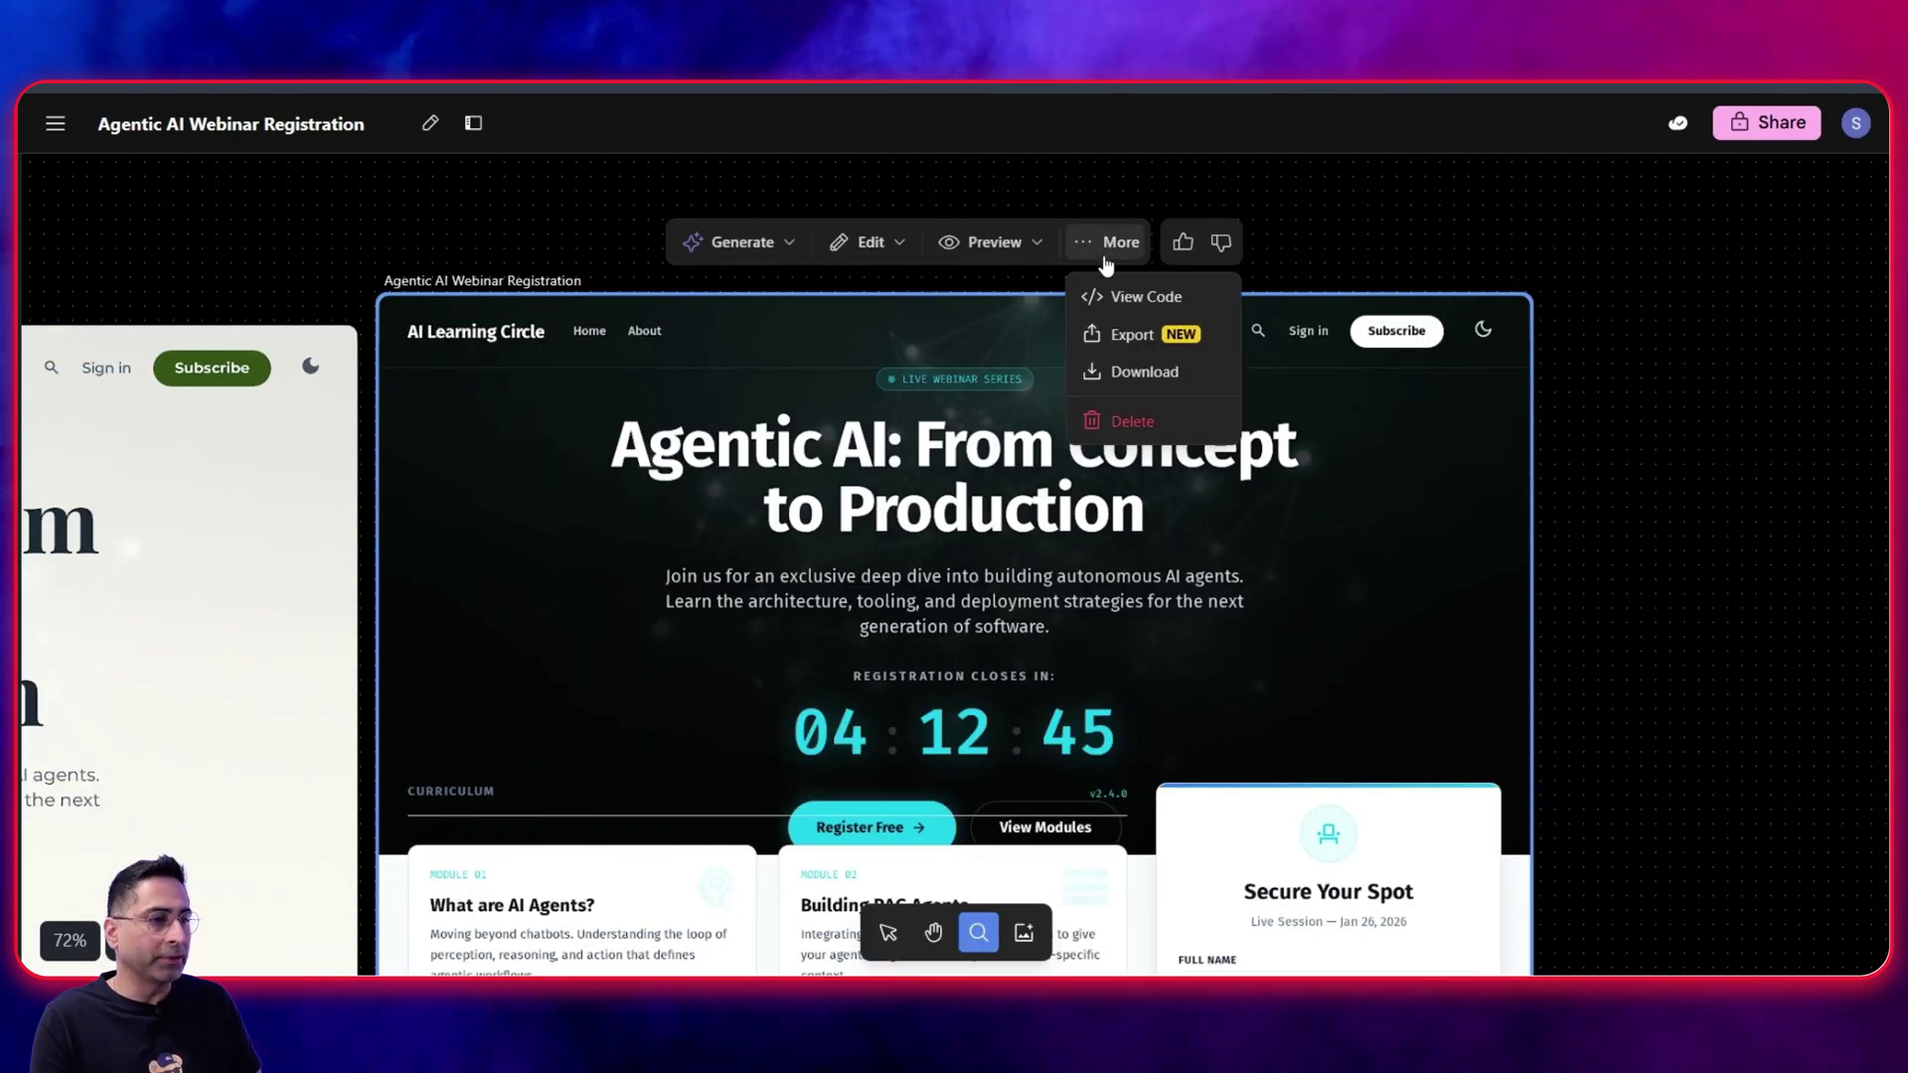
pyautogui.click(1128, 334)
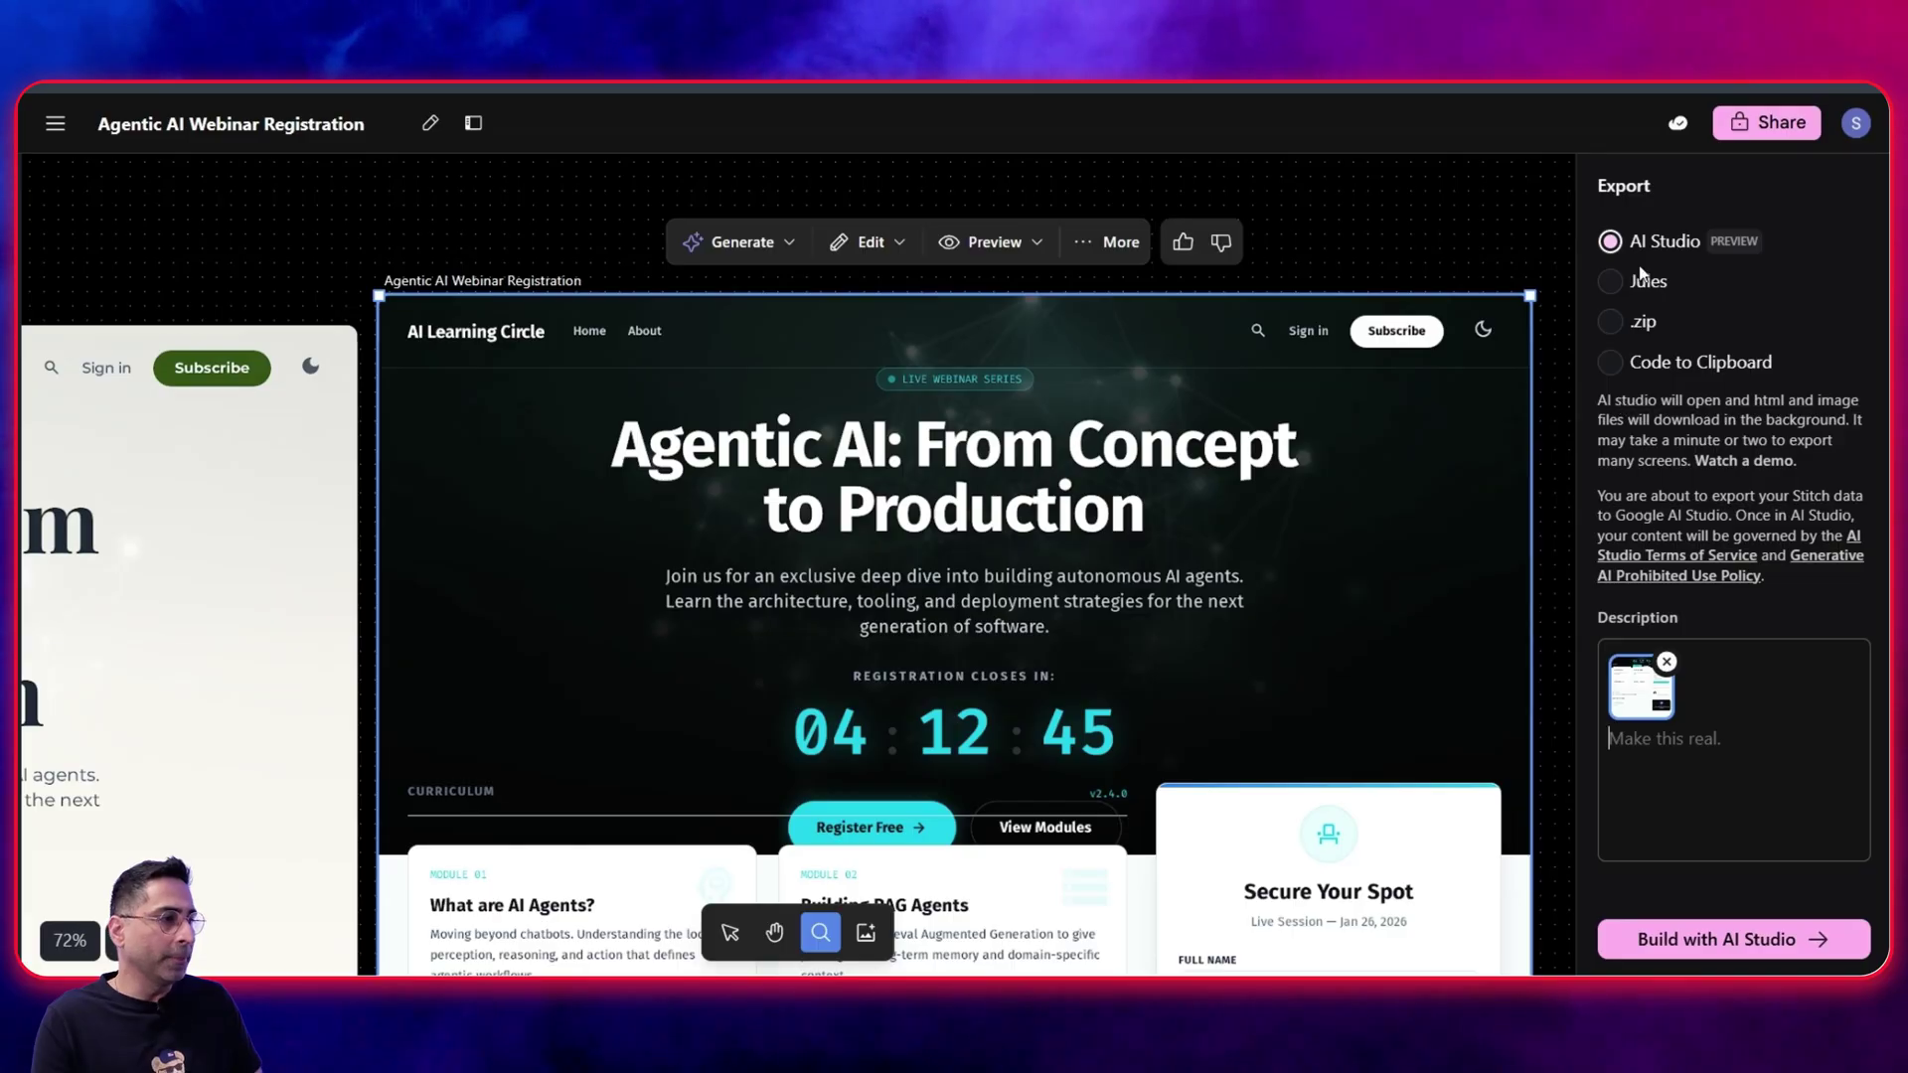
pyautogui.click(1696, 711)
pyautogui.write('MAke this real')
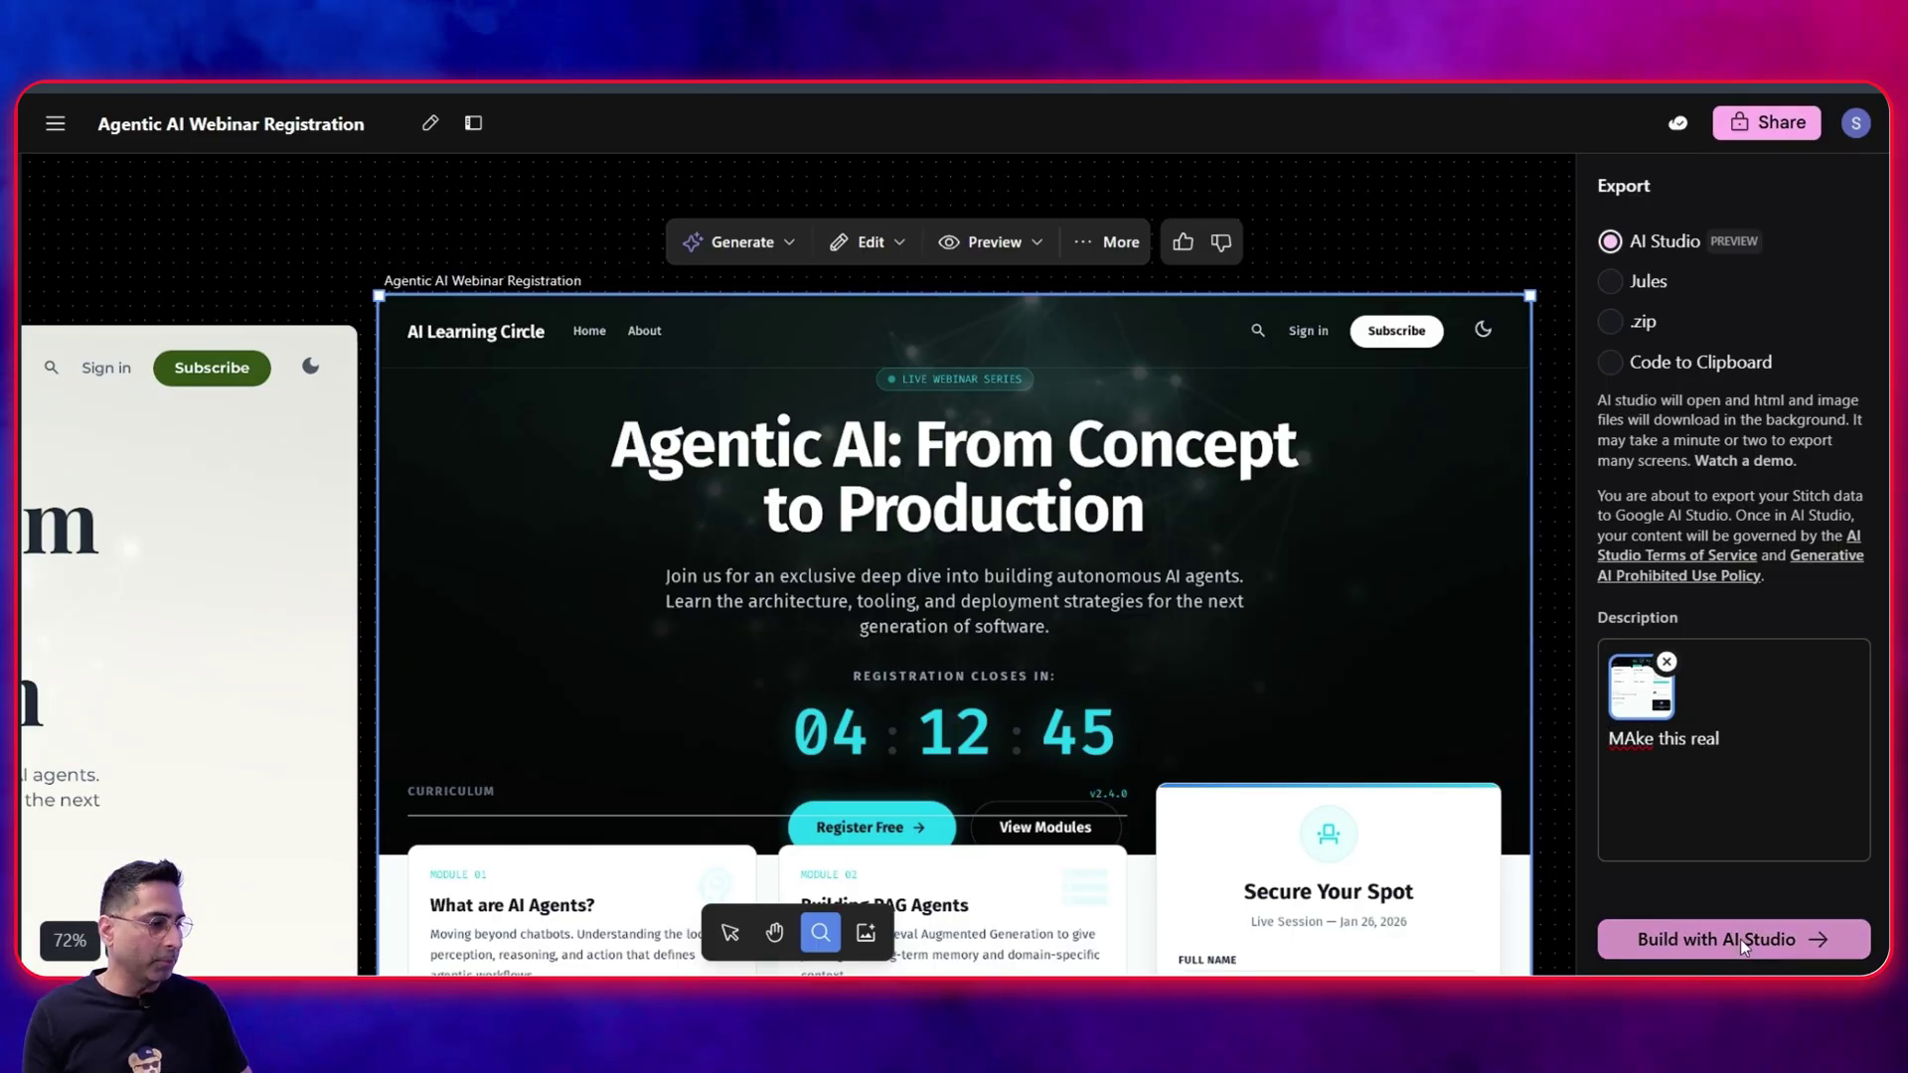
pyautogui.click(1739, 939)
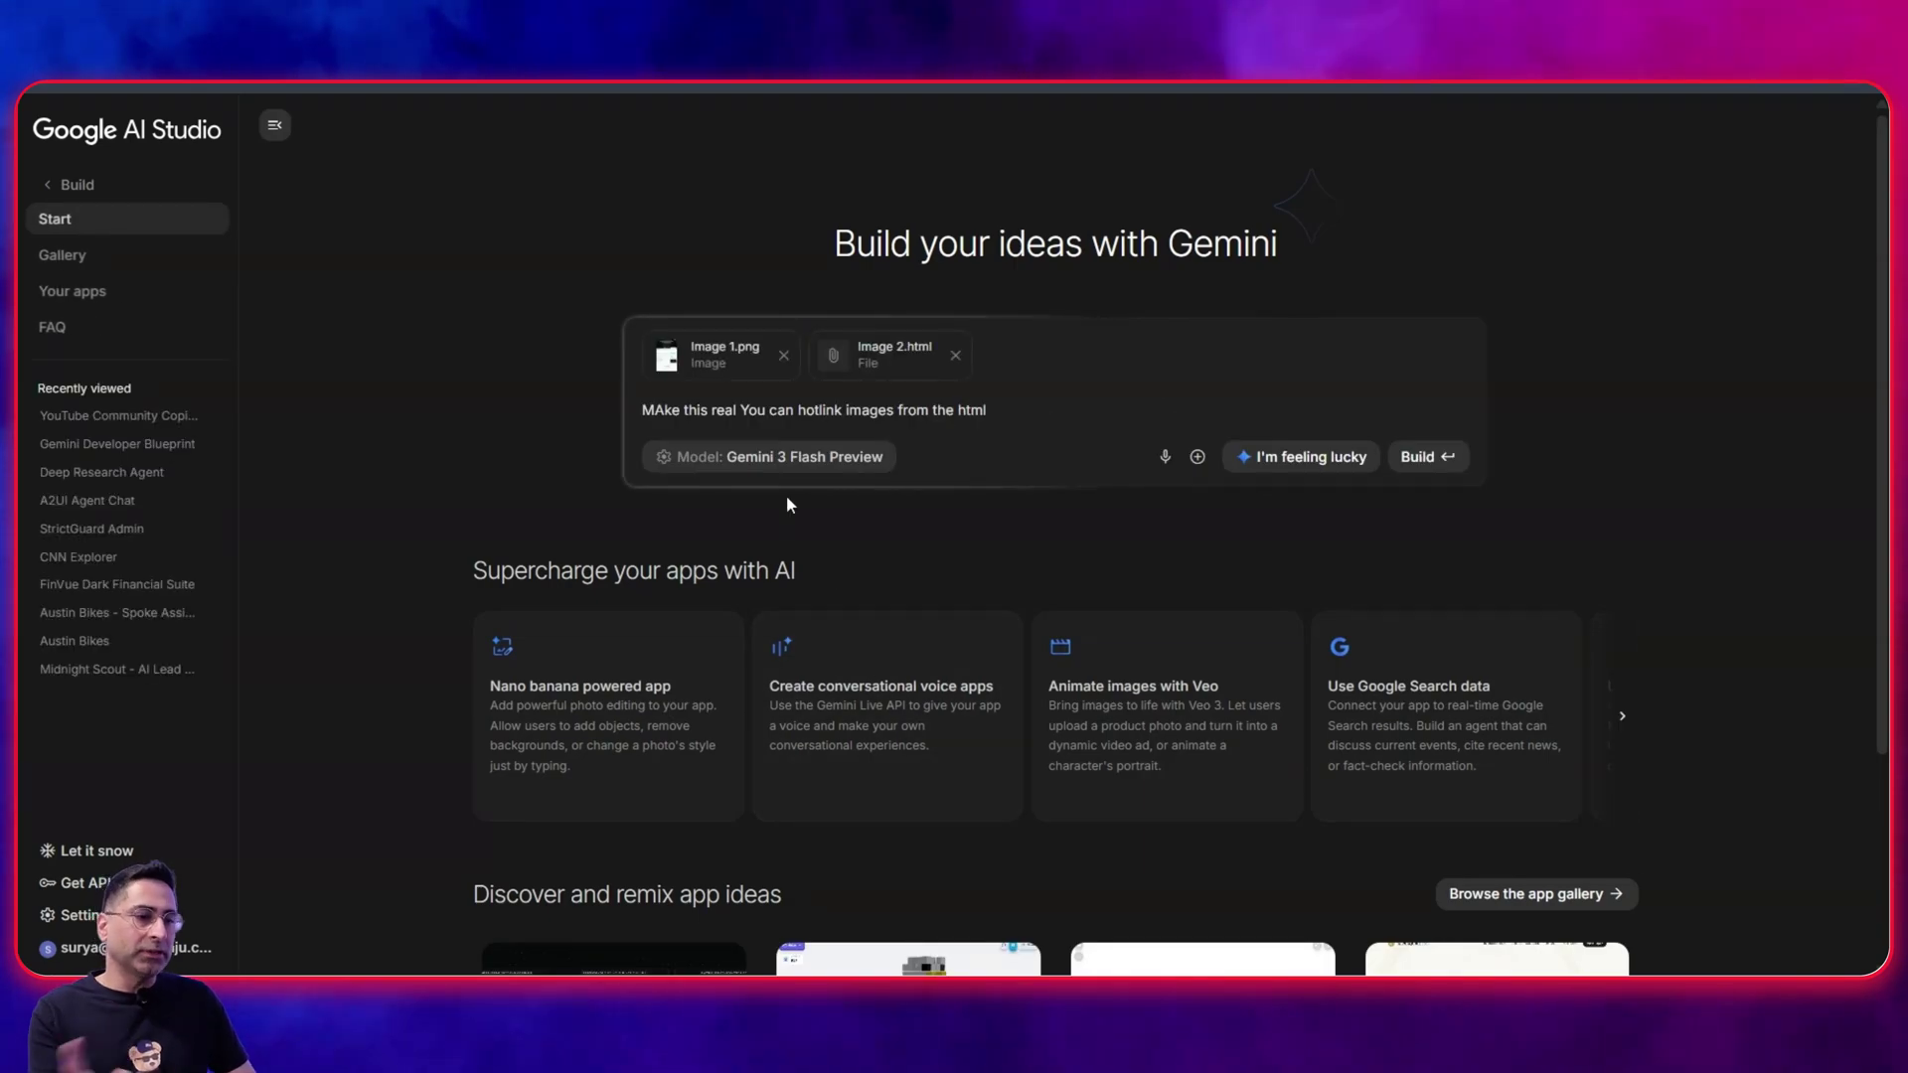
# - Build the app from the prompt with Image 1.png and Image 2.html, briefly checking the Stitch design
pyautogui.click(904, 435)
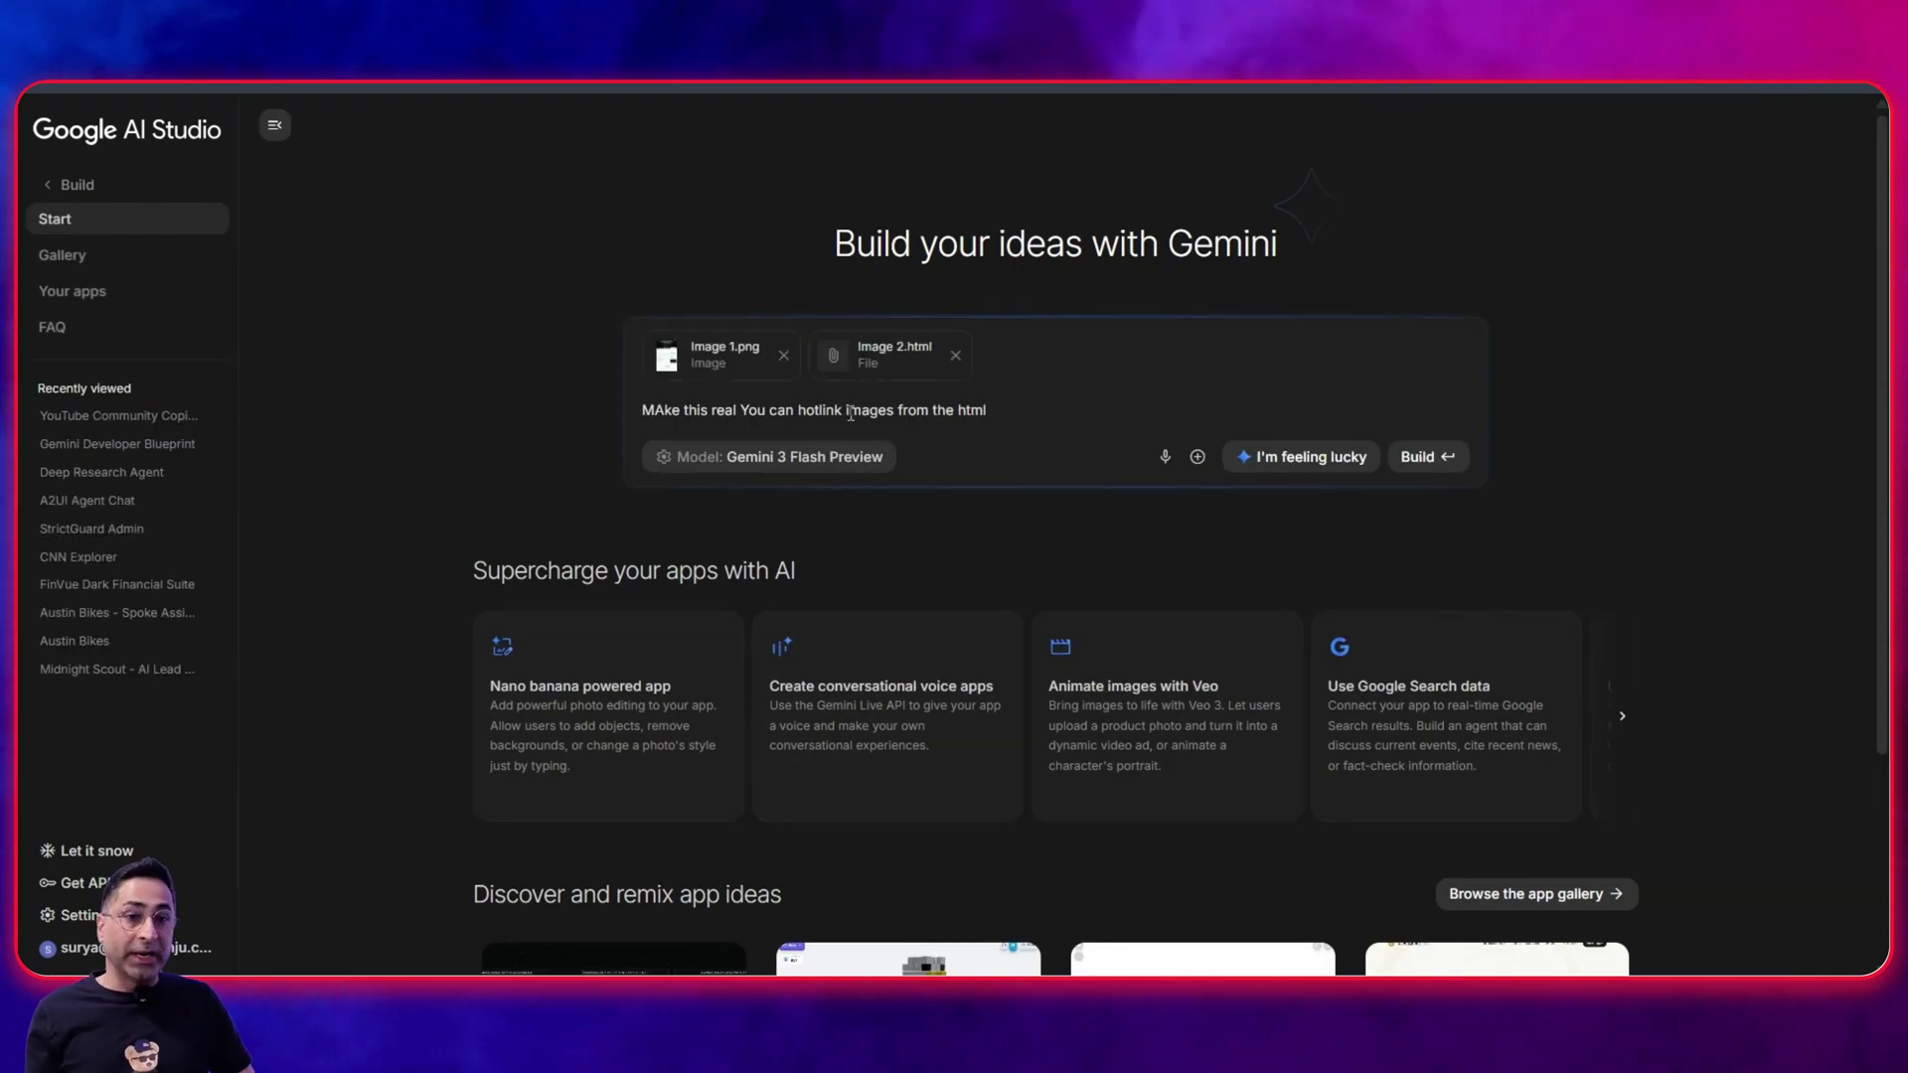
pyautogui.click(1416, 456)
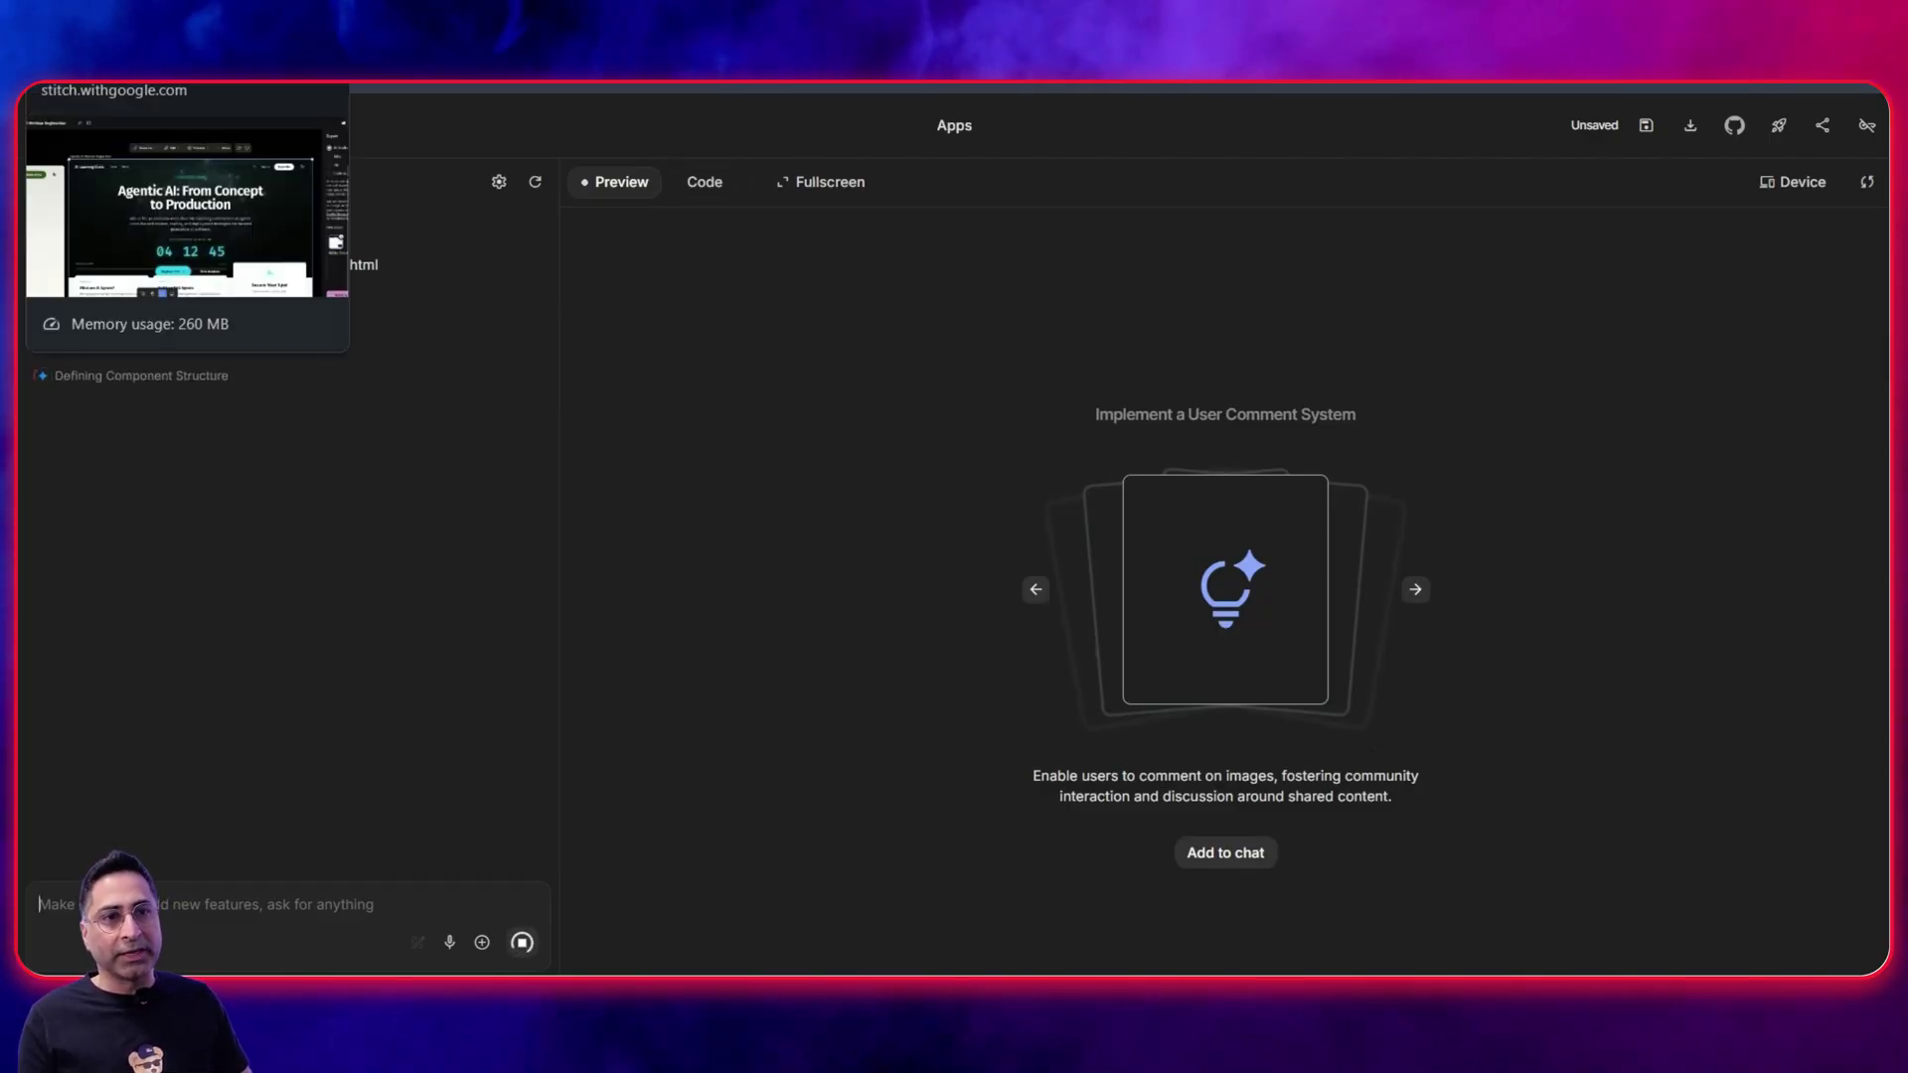
pyautogui.click(139, 79)
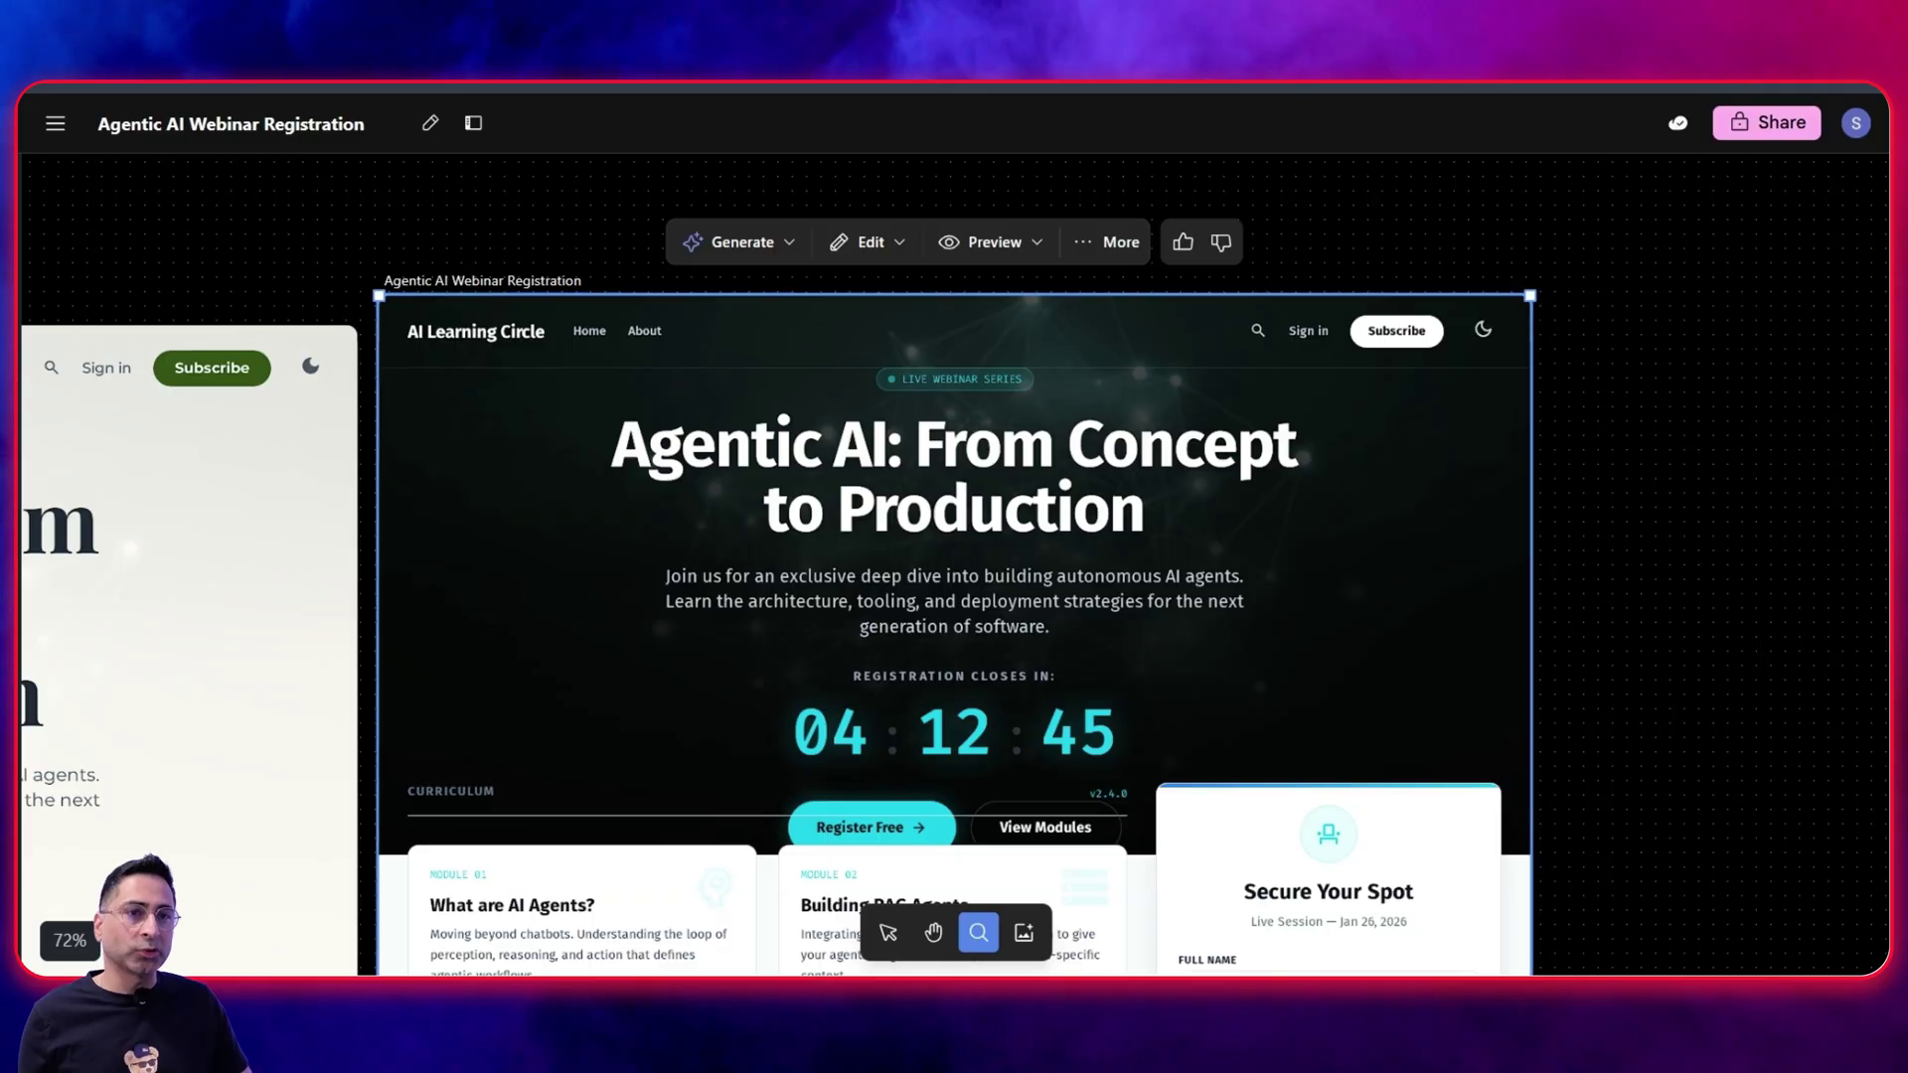
pyautogui.click(247, 94)
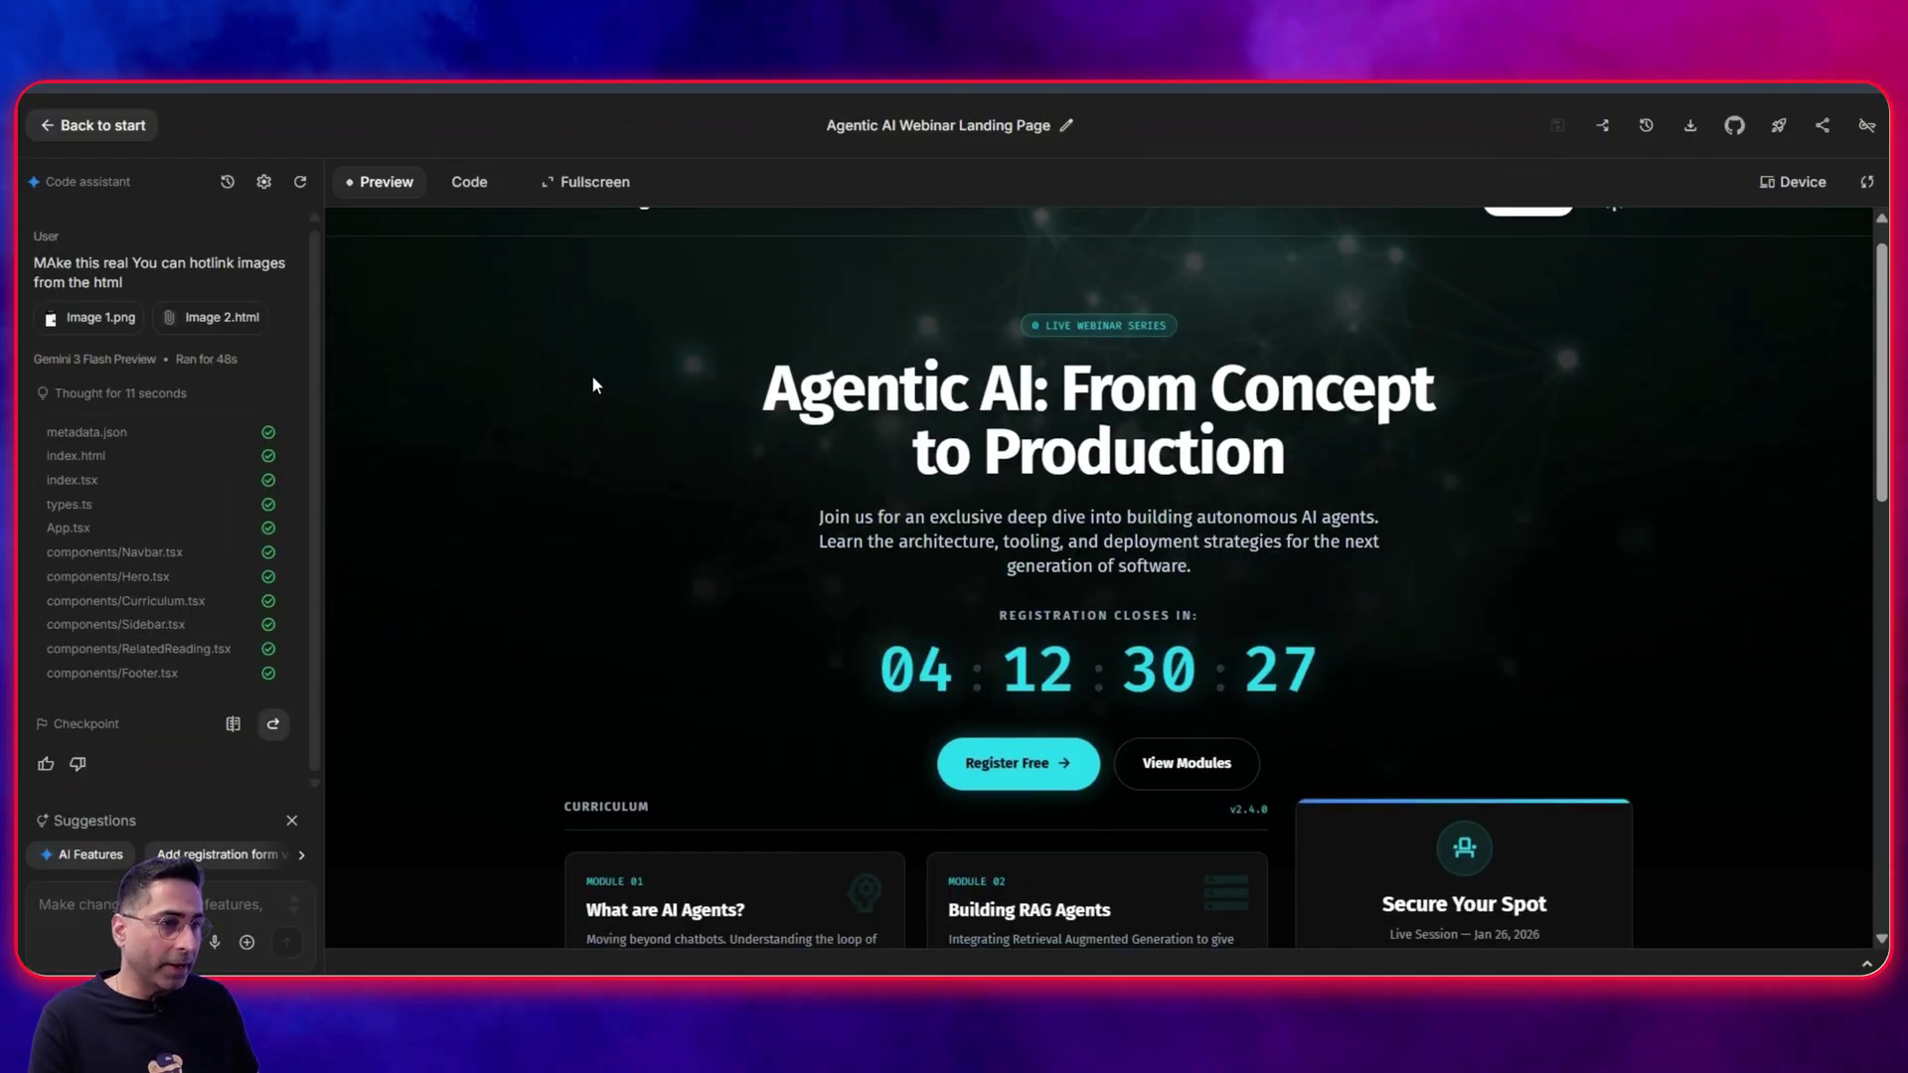
# - Preview the page fullscreen and scroll through the four curriculum modules and 'Secure Your Spot' form
pyautogui.scroll(-4, 634, 386)
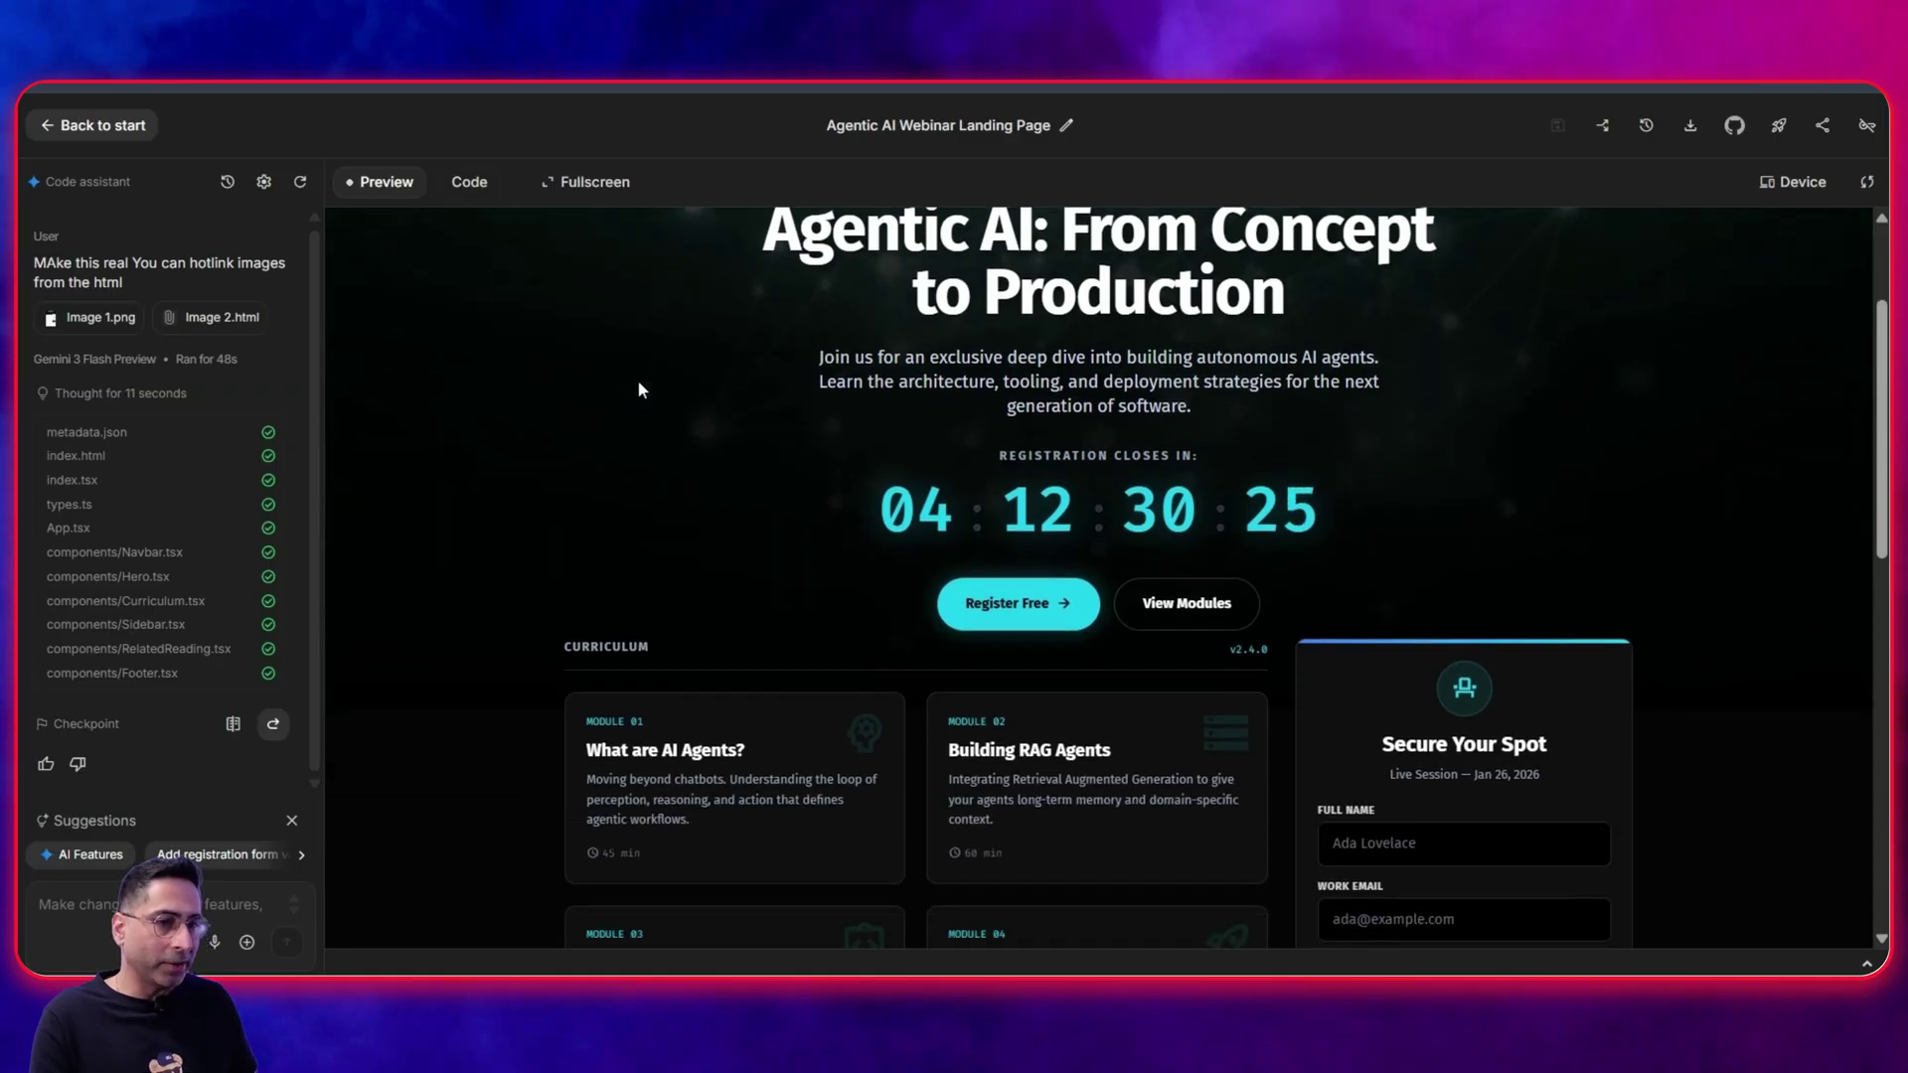
pyautogui.scroll(-5, 639, 387)
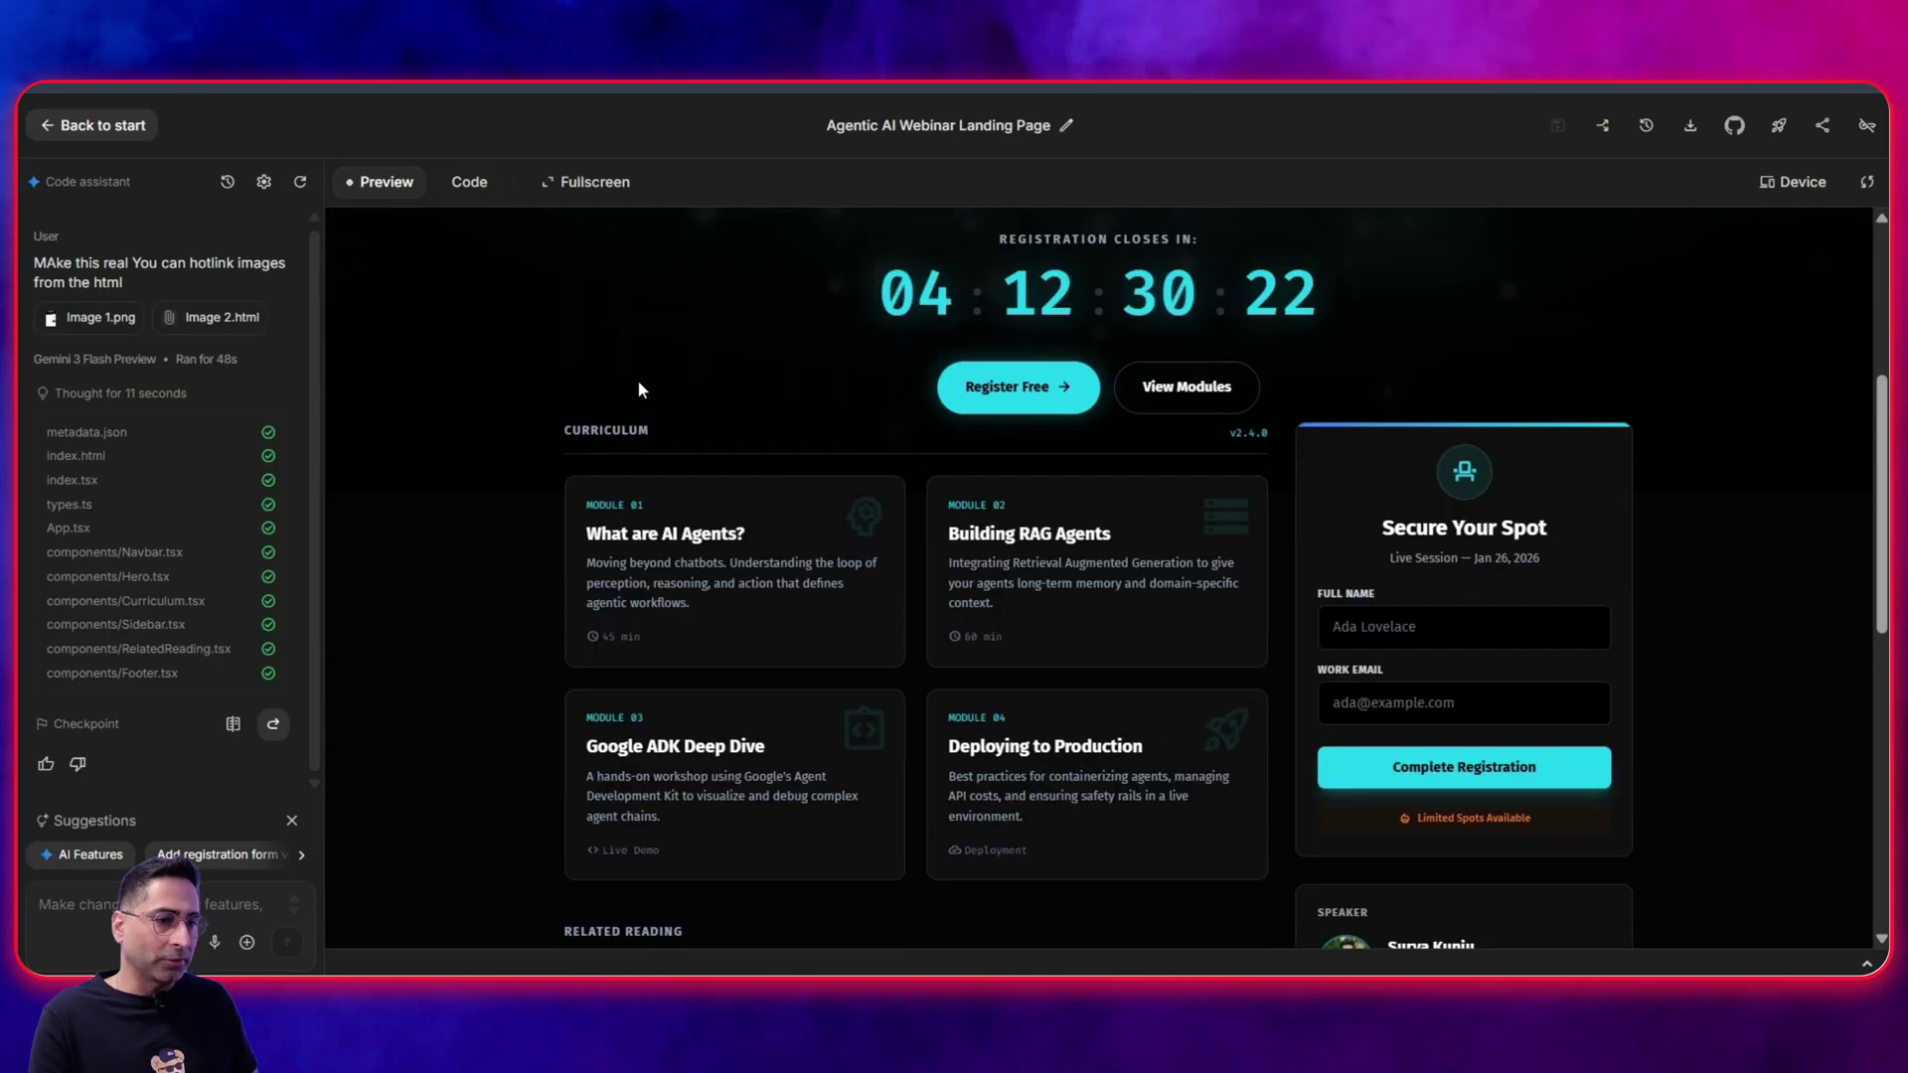
pyautogui.scroll(10, 639, 387)
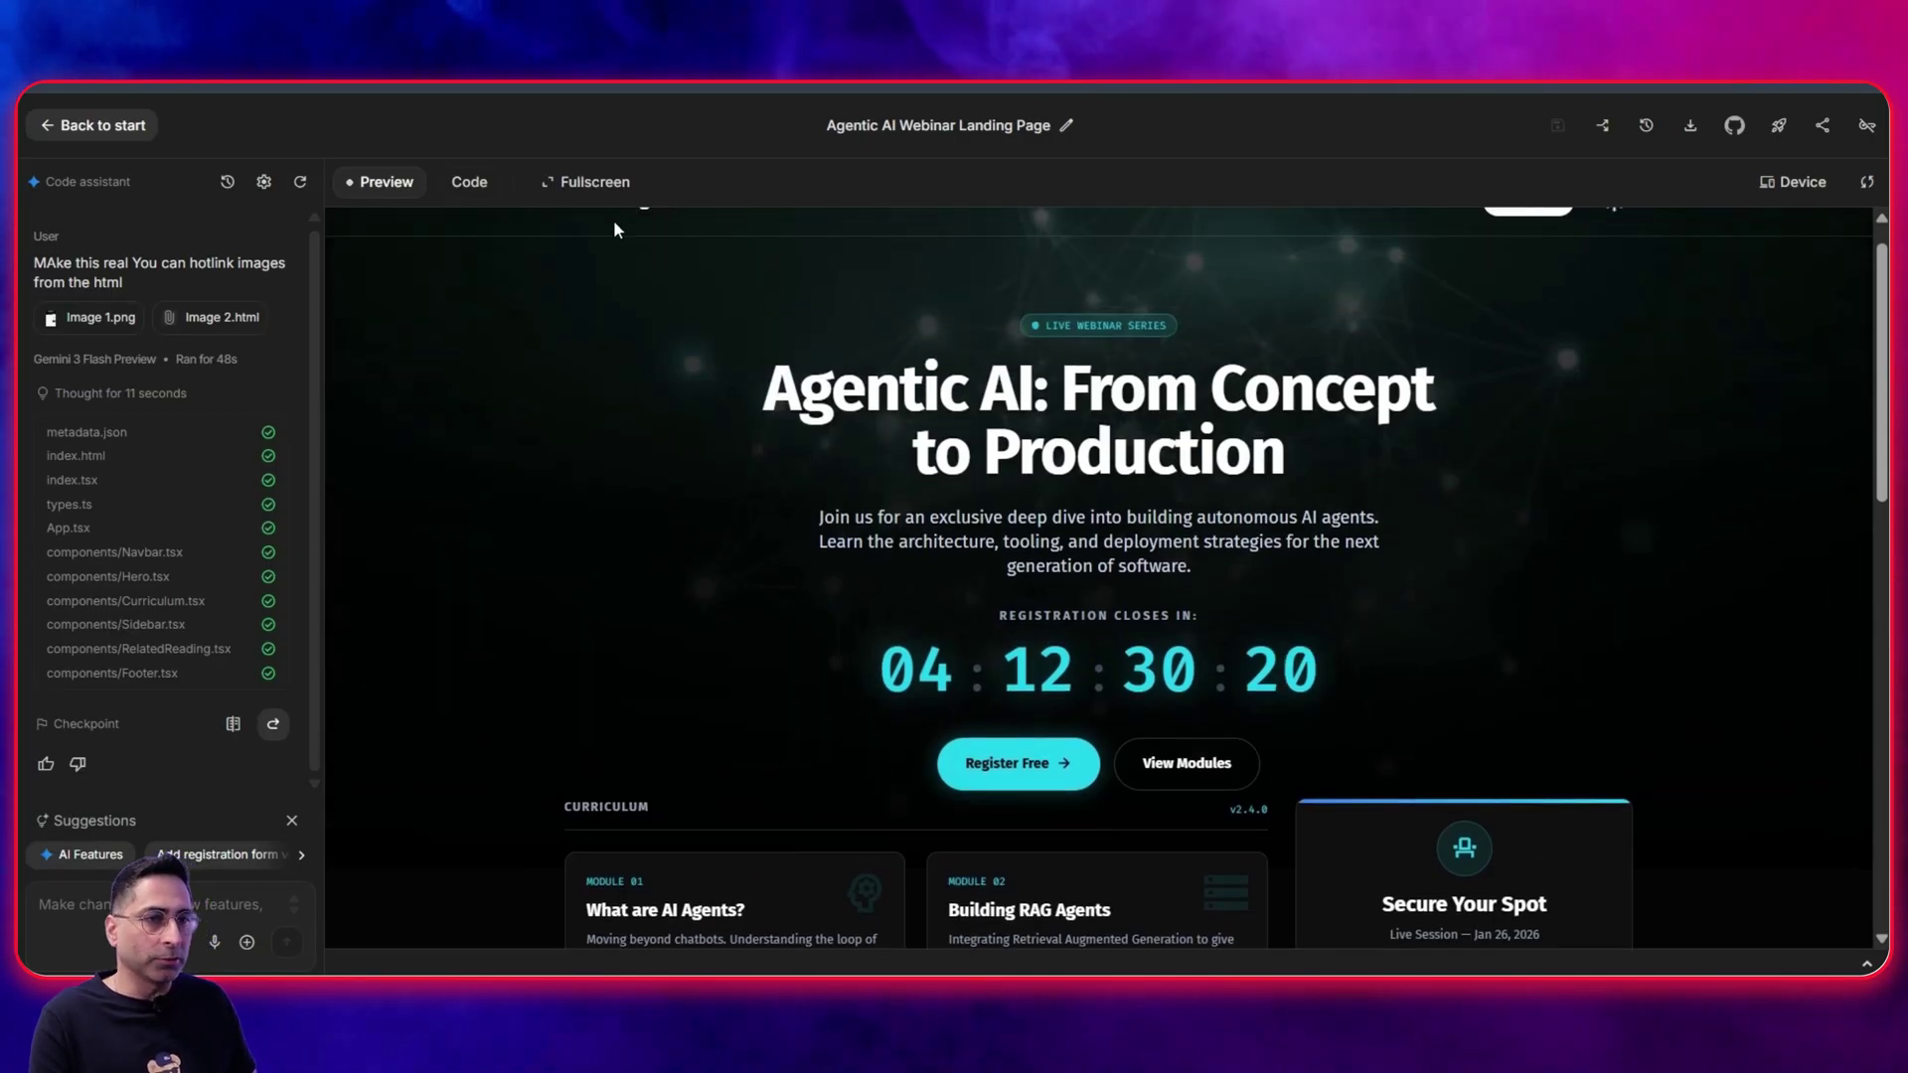
pyautogui.click(587, 182)
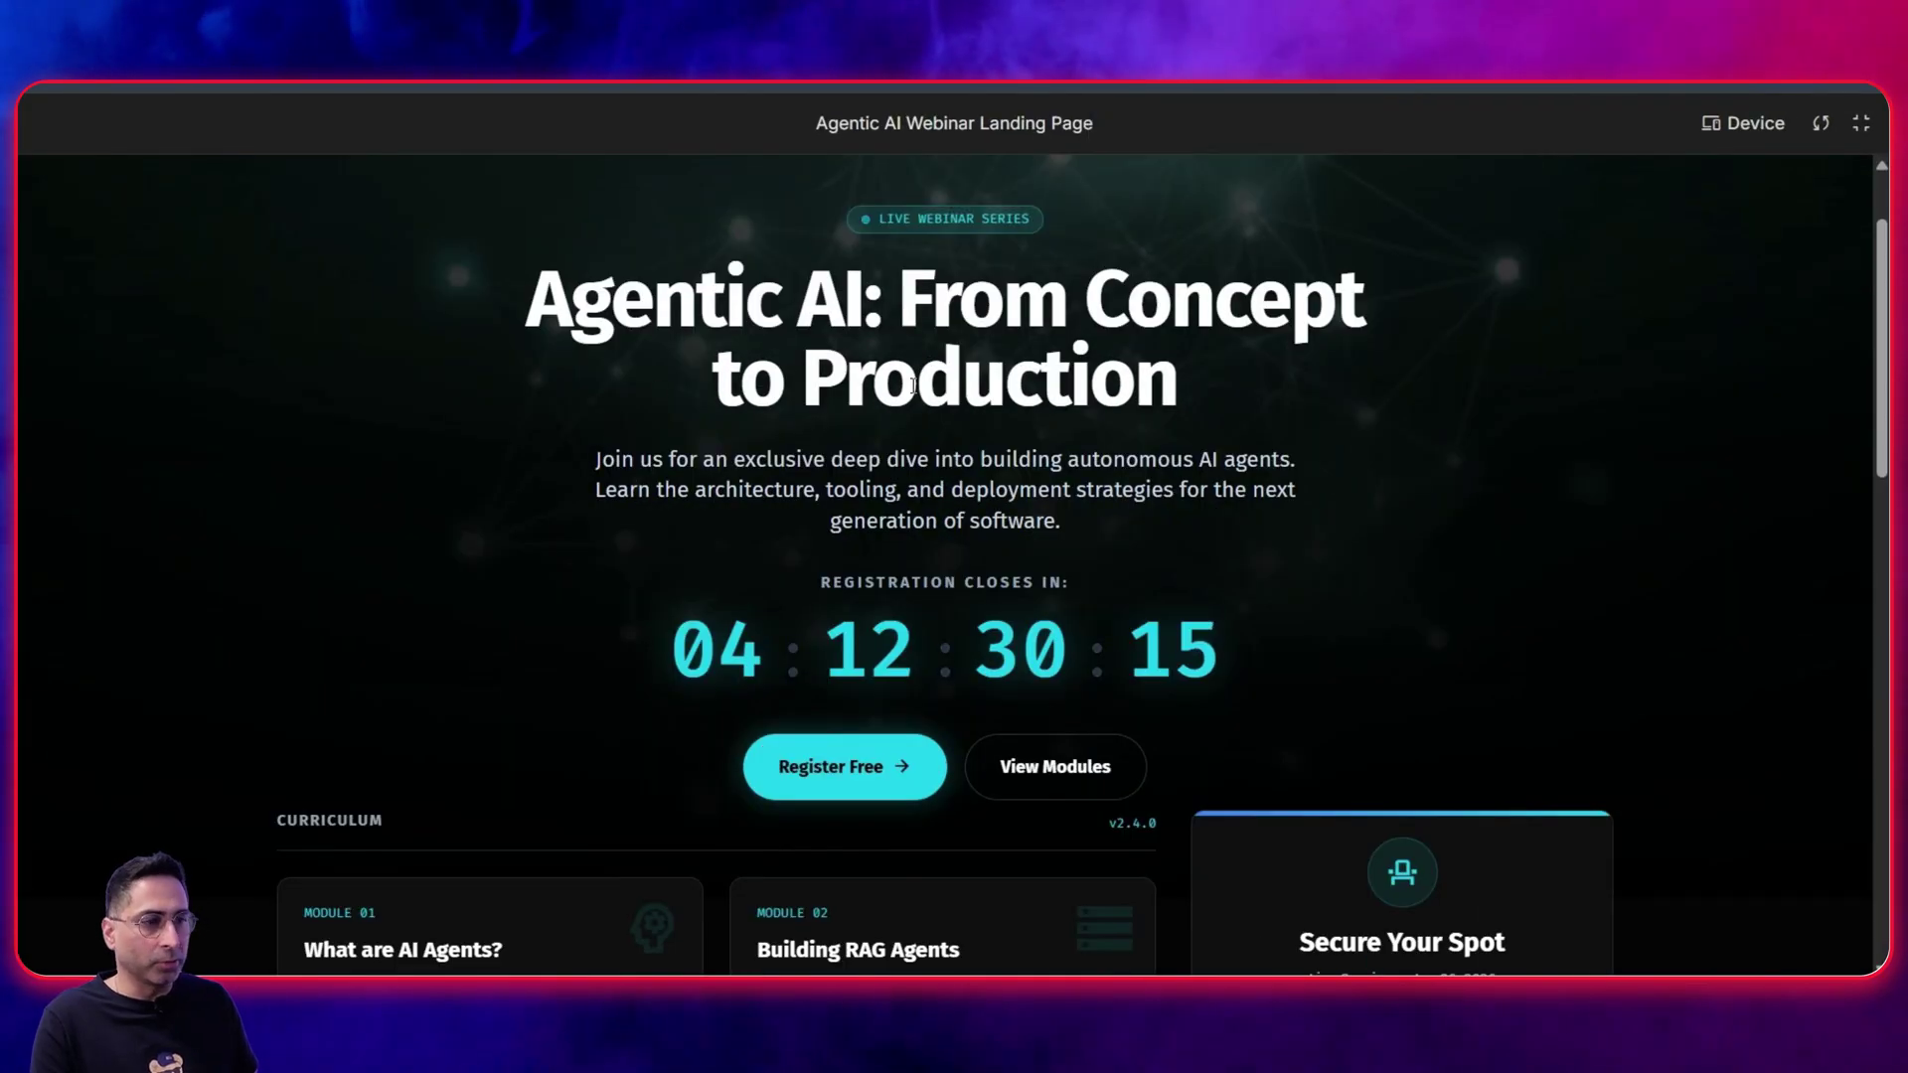
pyautogui.scroll(-3, 813, 352)
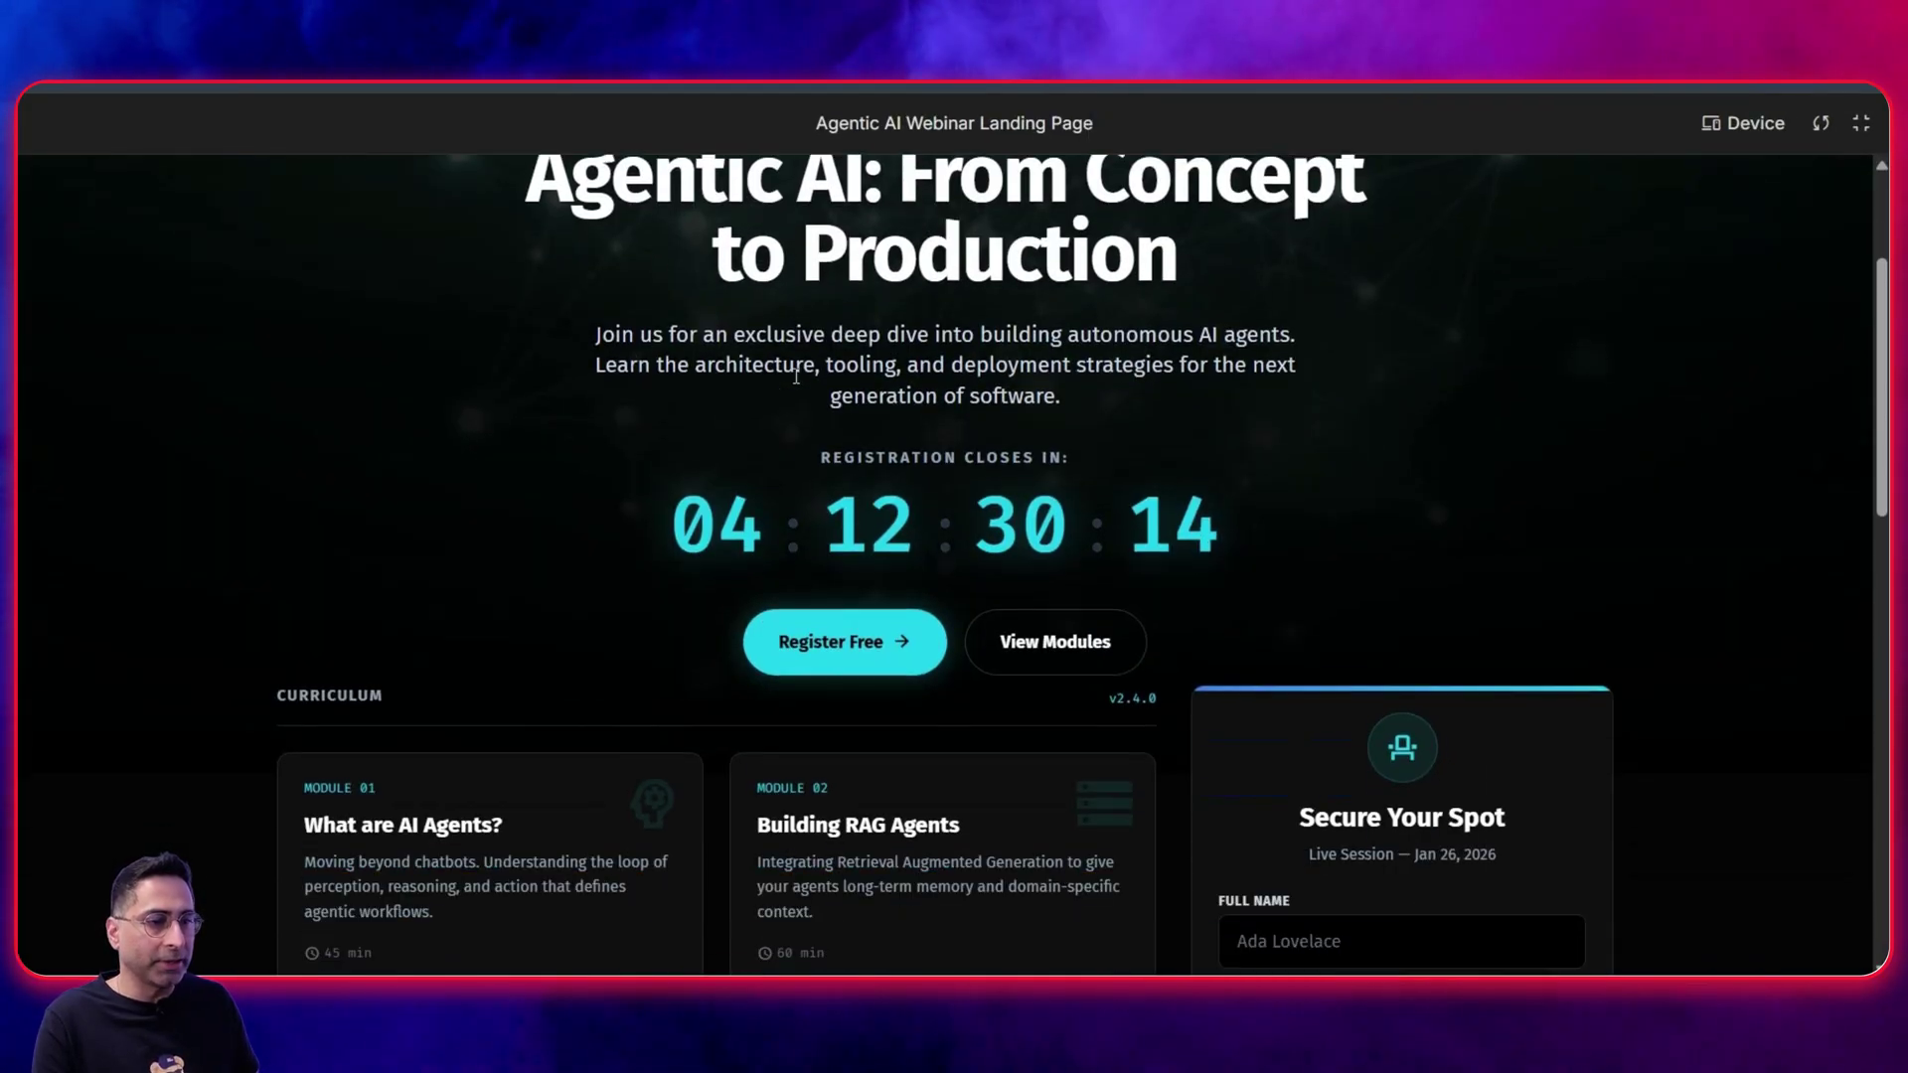
pyautogui.scroll(-4, 712, 534)
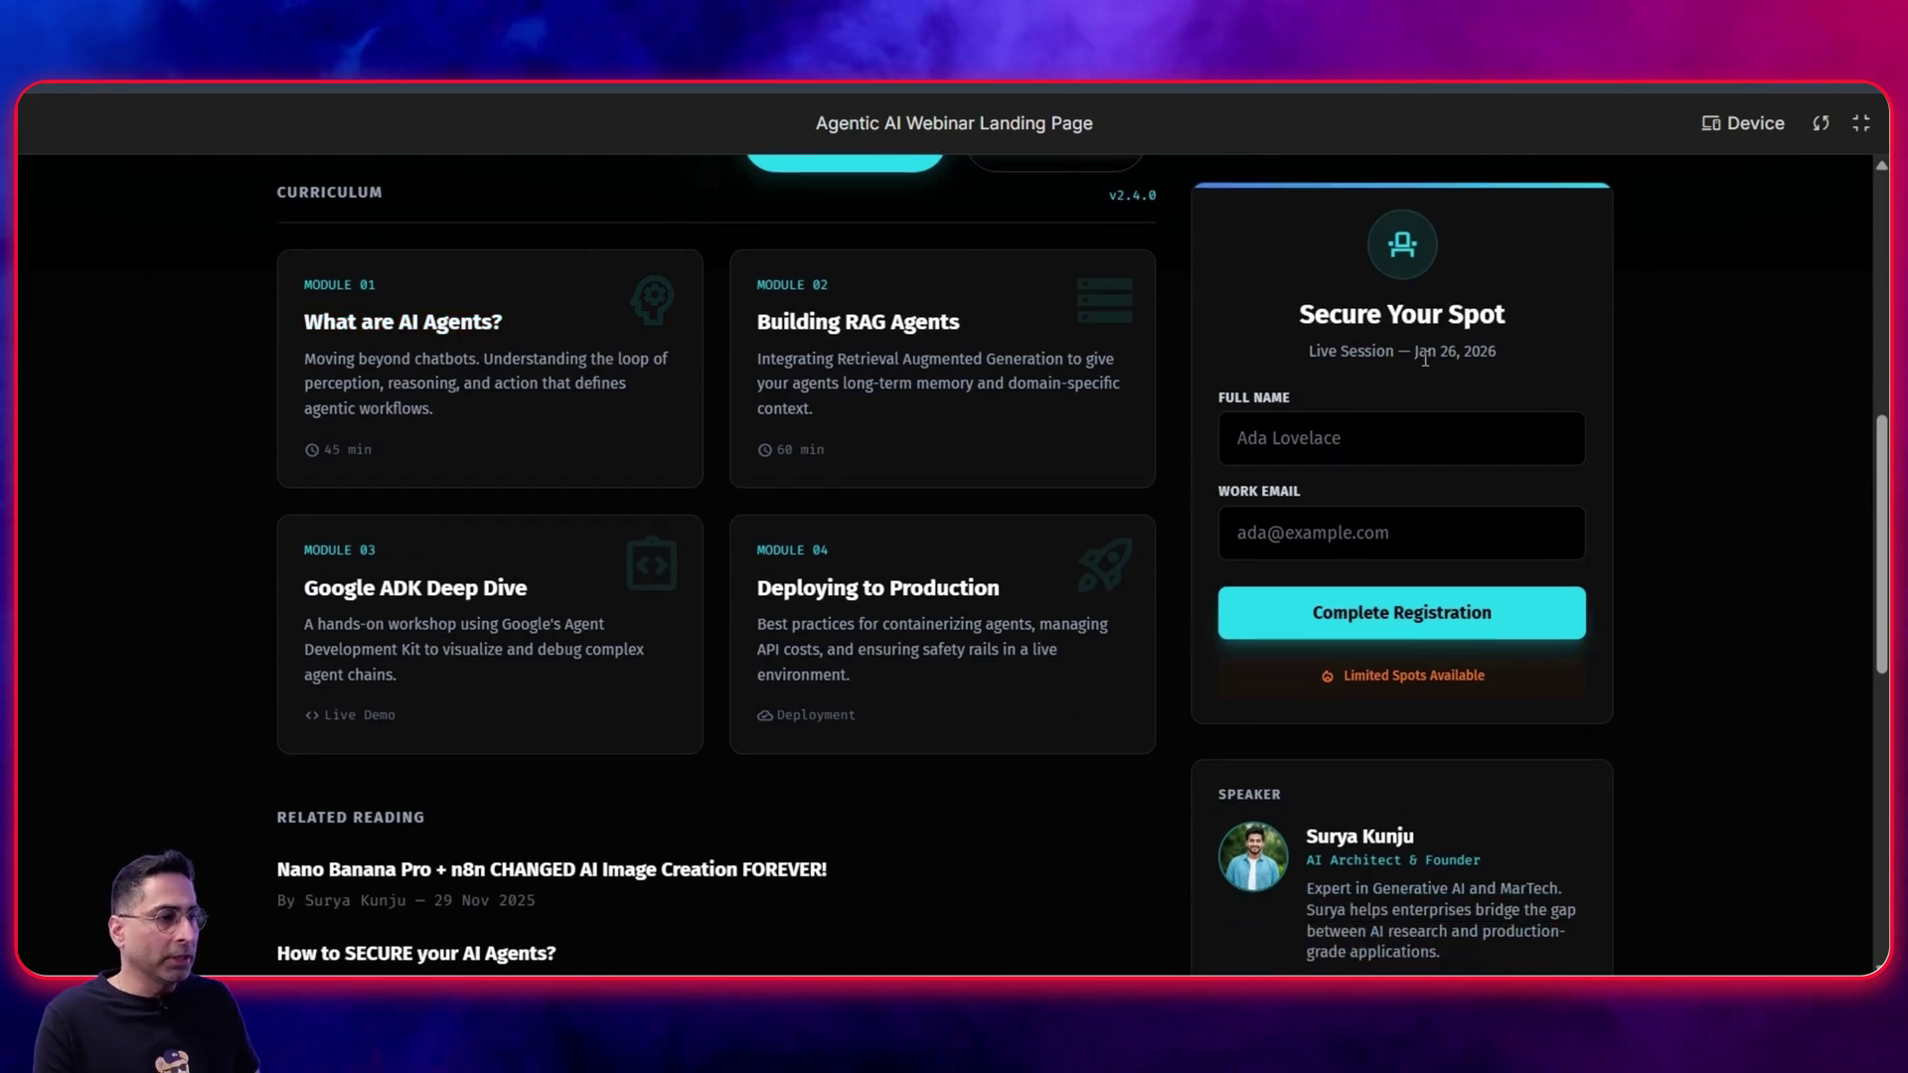
pyautogui.scroll(-4, 1171, 551)
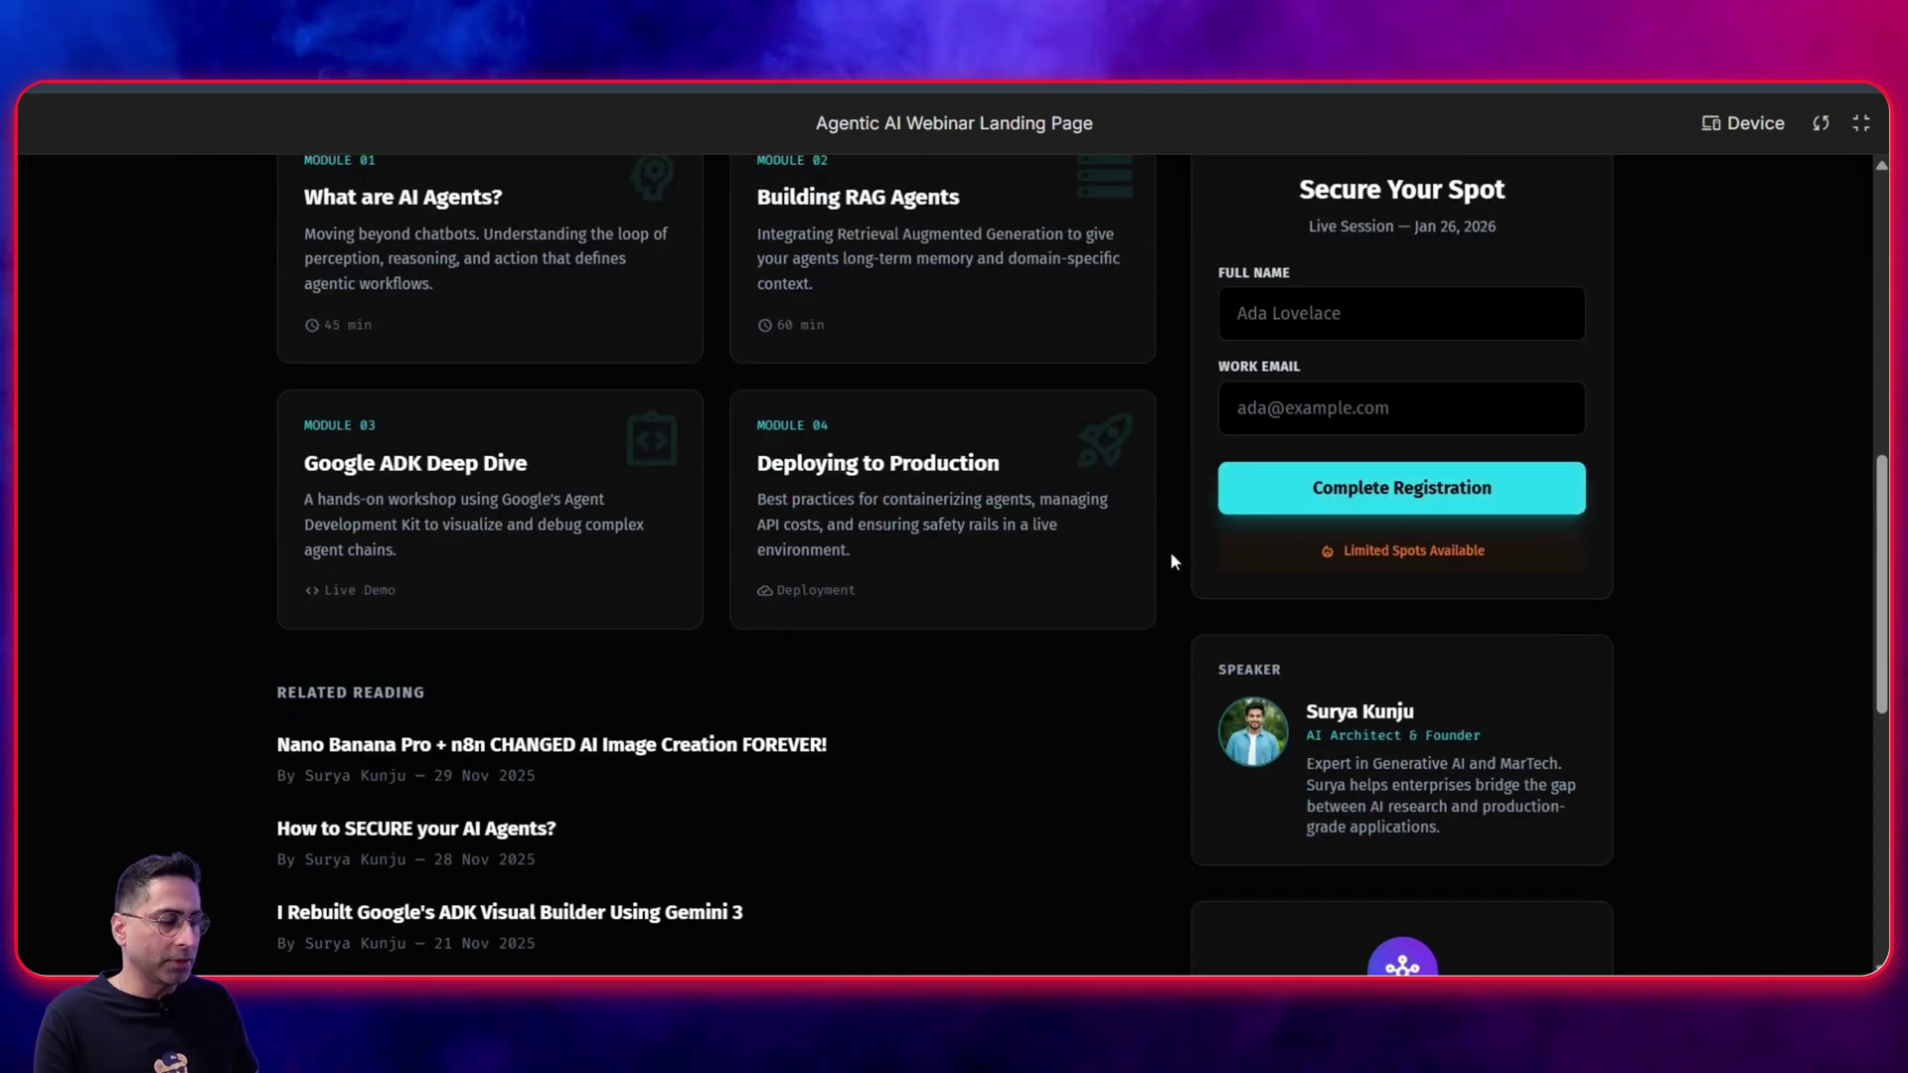
pyautogui.scroll(-1, 924, 546)
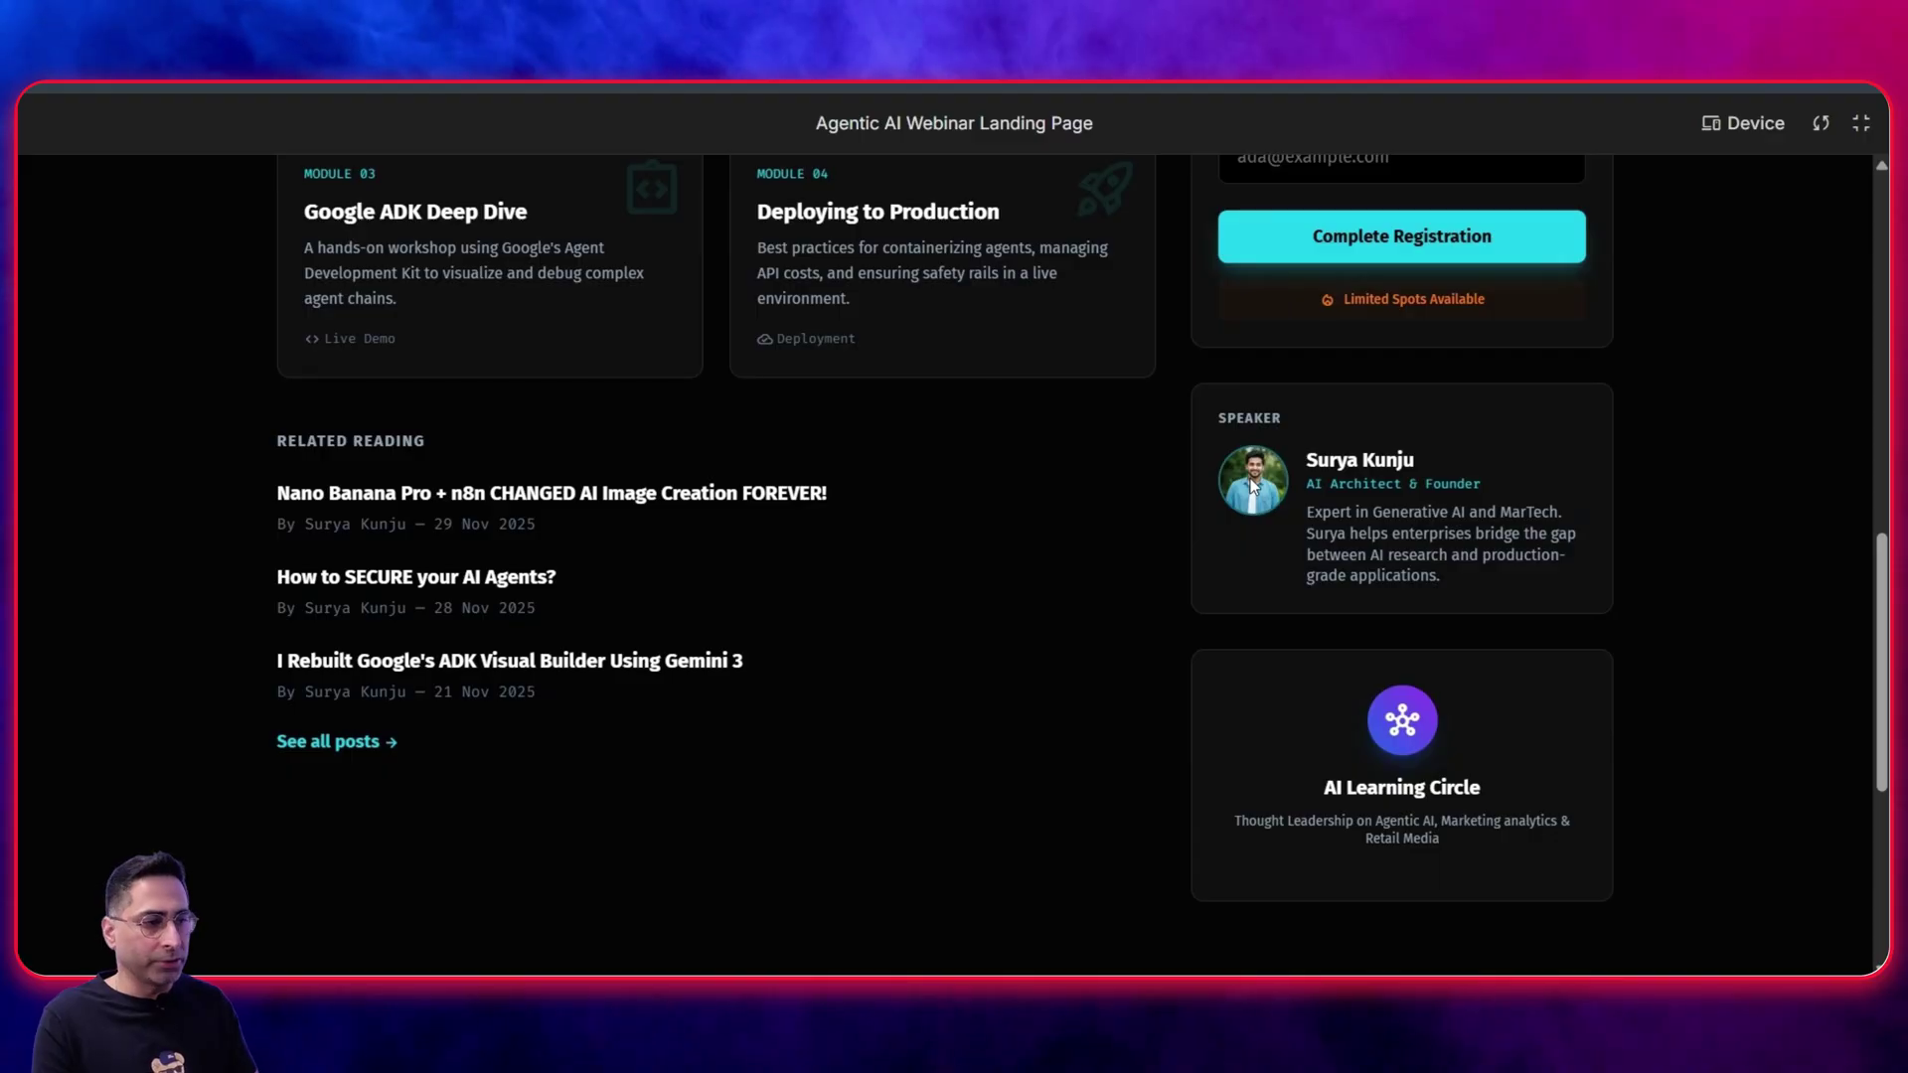
pyautogui.scroll(-1, 360, 463)
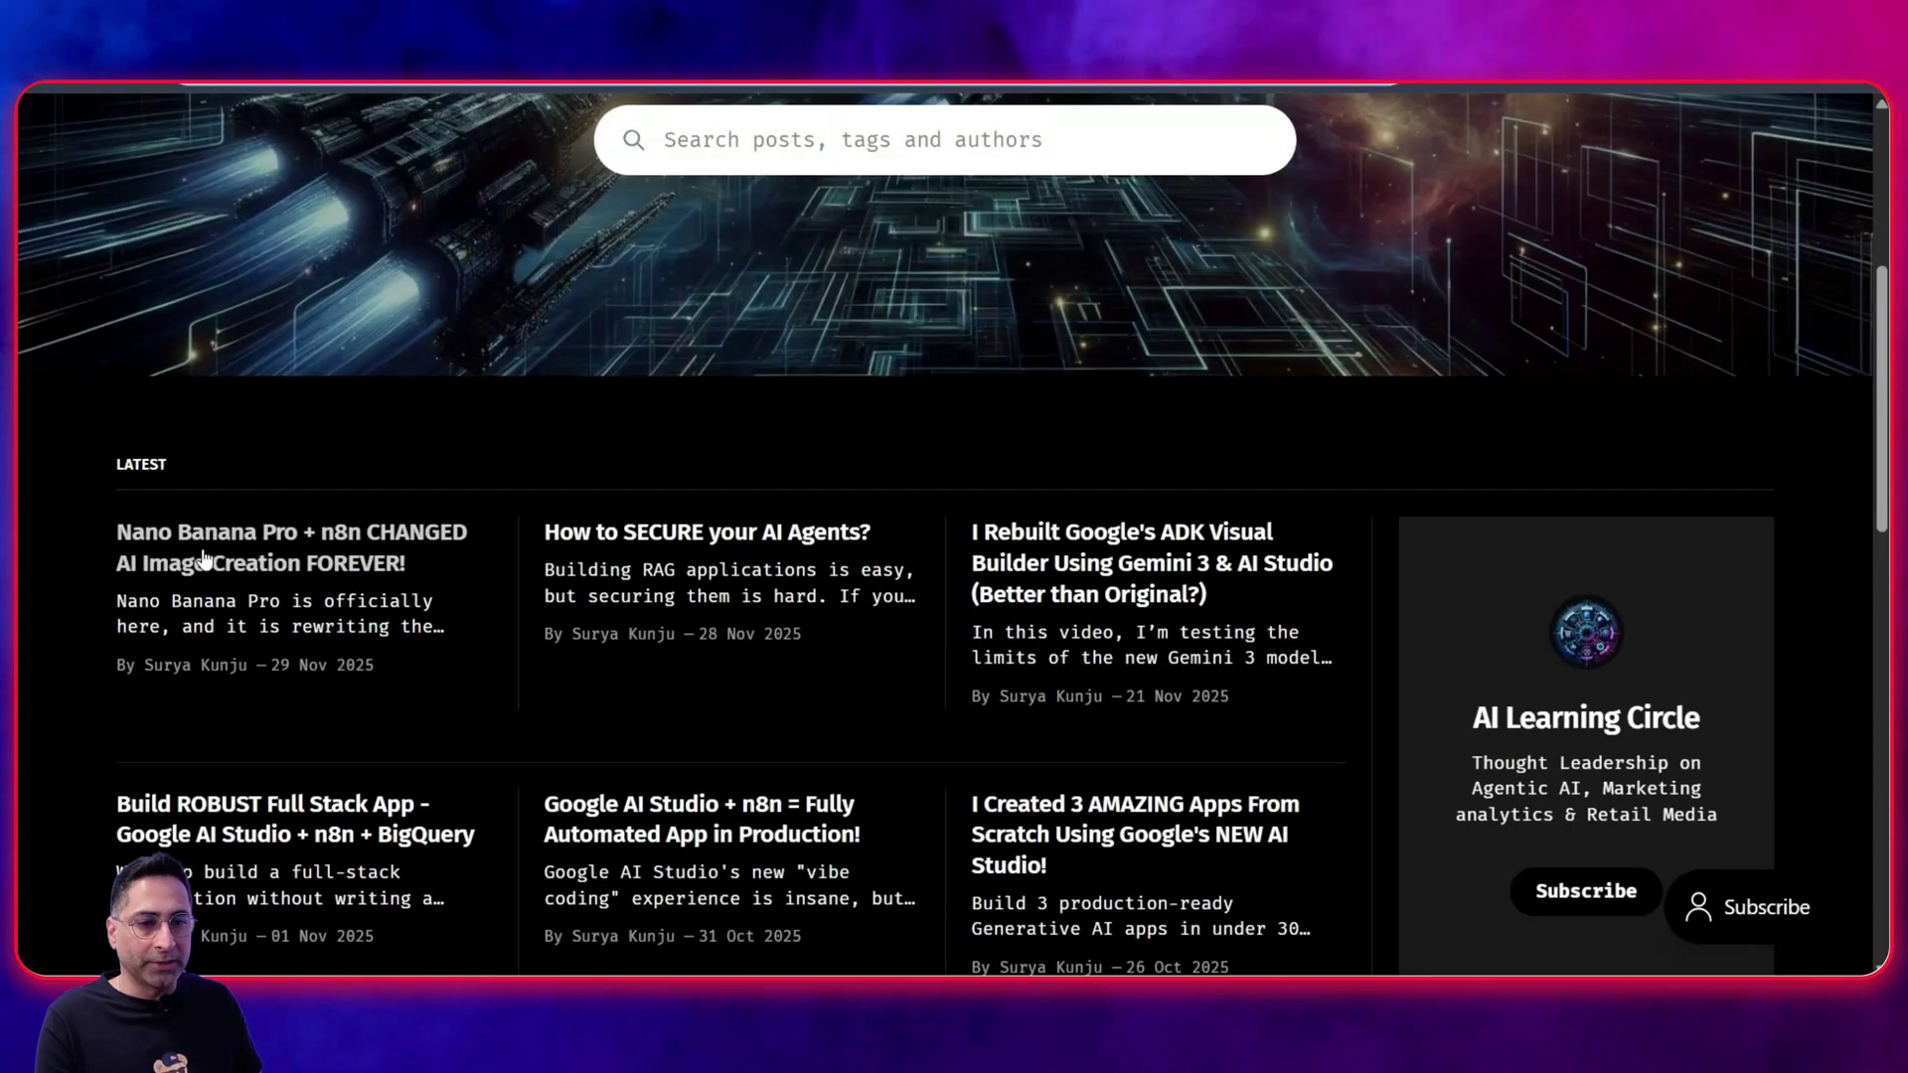
pyautogui.scroll(-4, 280, 693)
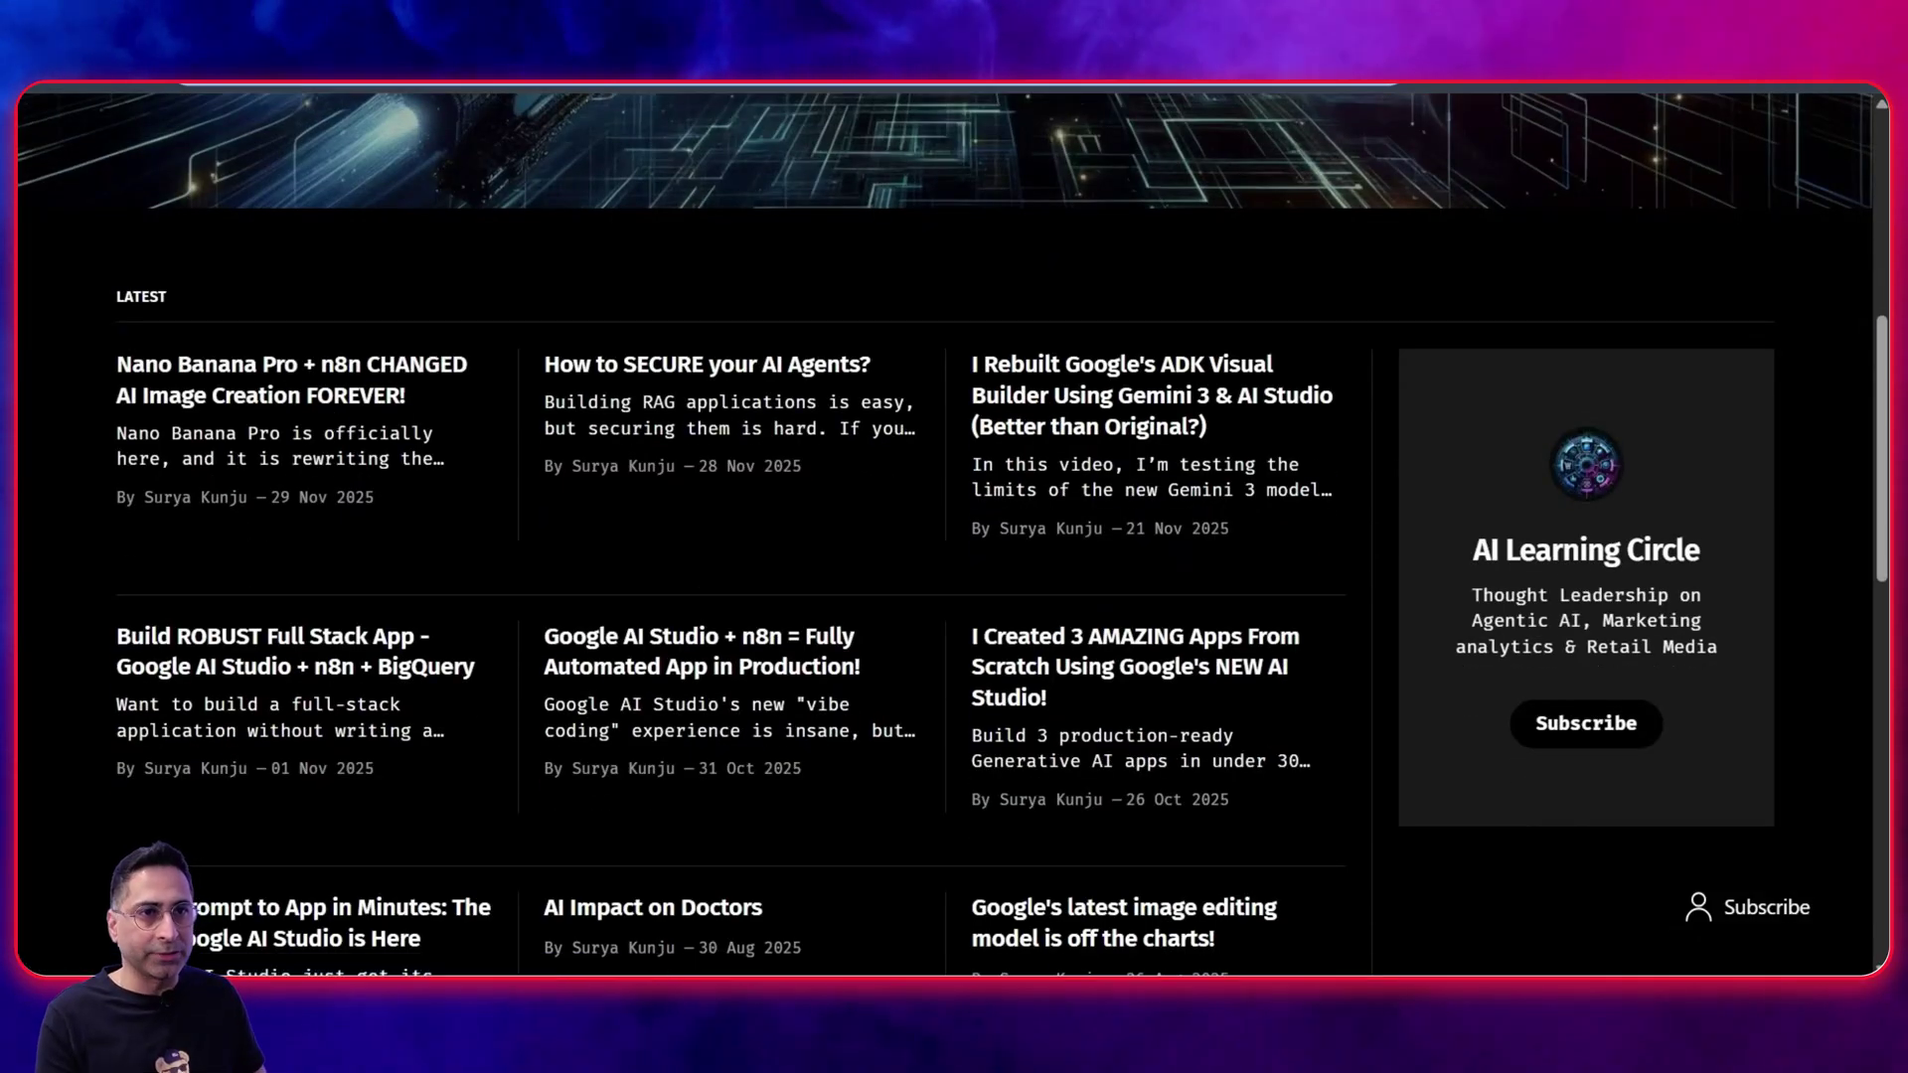
pyautogui.click(248, 59)
# - Exit the fullscreen preview, focus the code assistant prompt box, and scroll the preview to the top
pyautogui.scroll(7, 1147, 686)
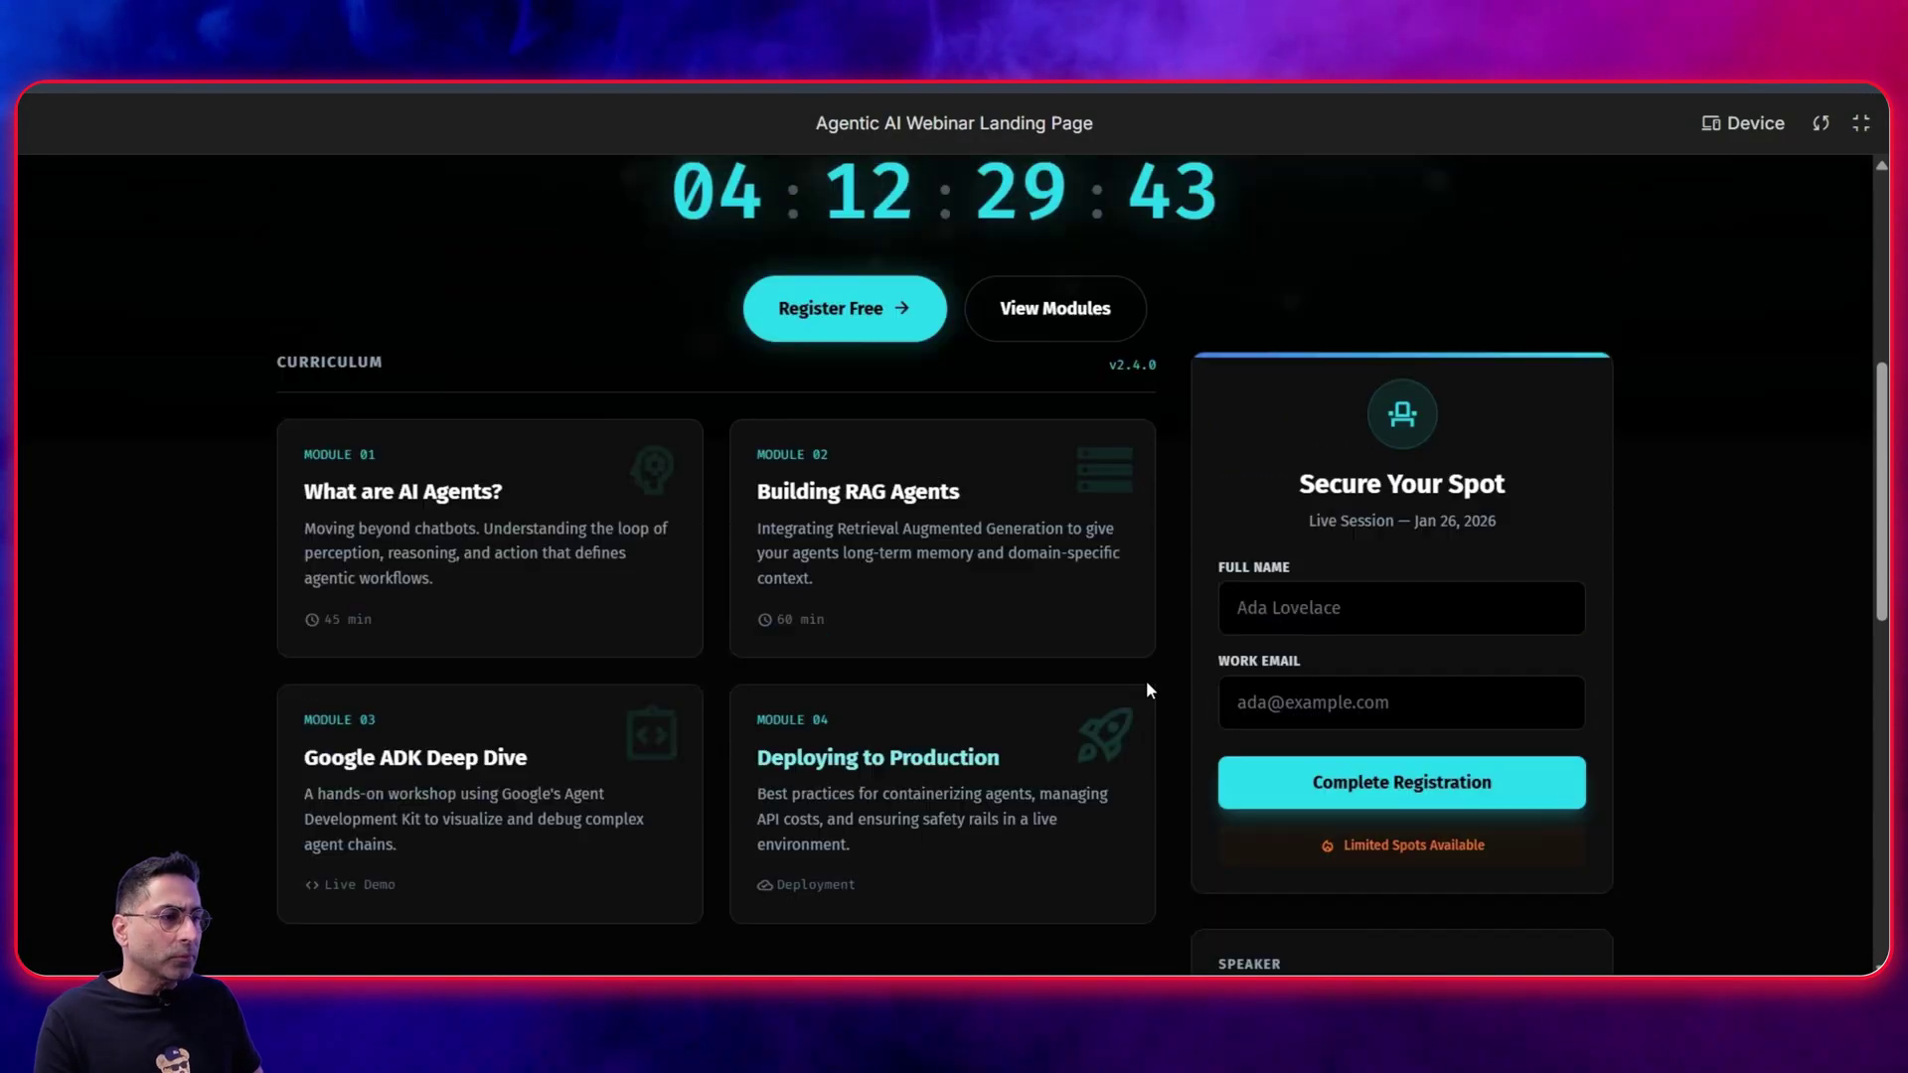
pyautogui.scroll(-1, 1242, 628)
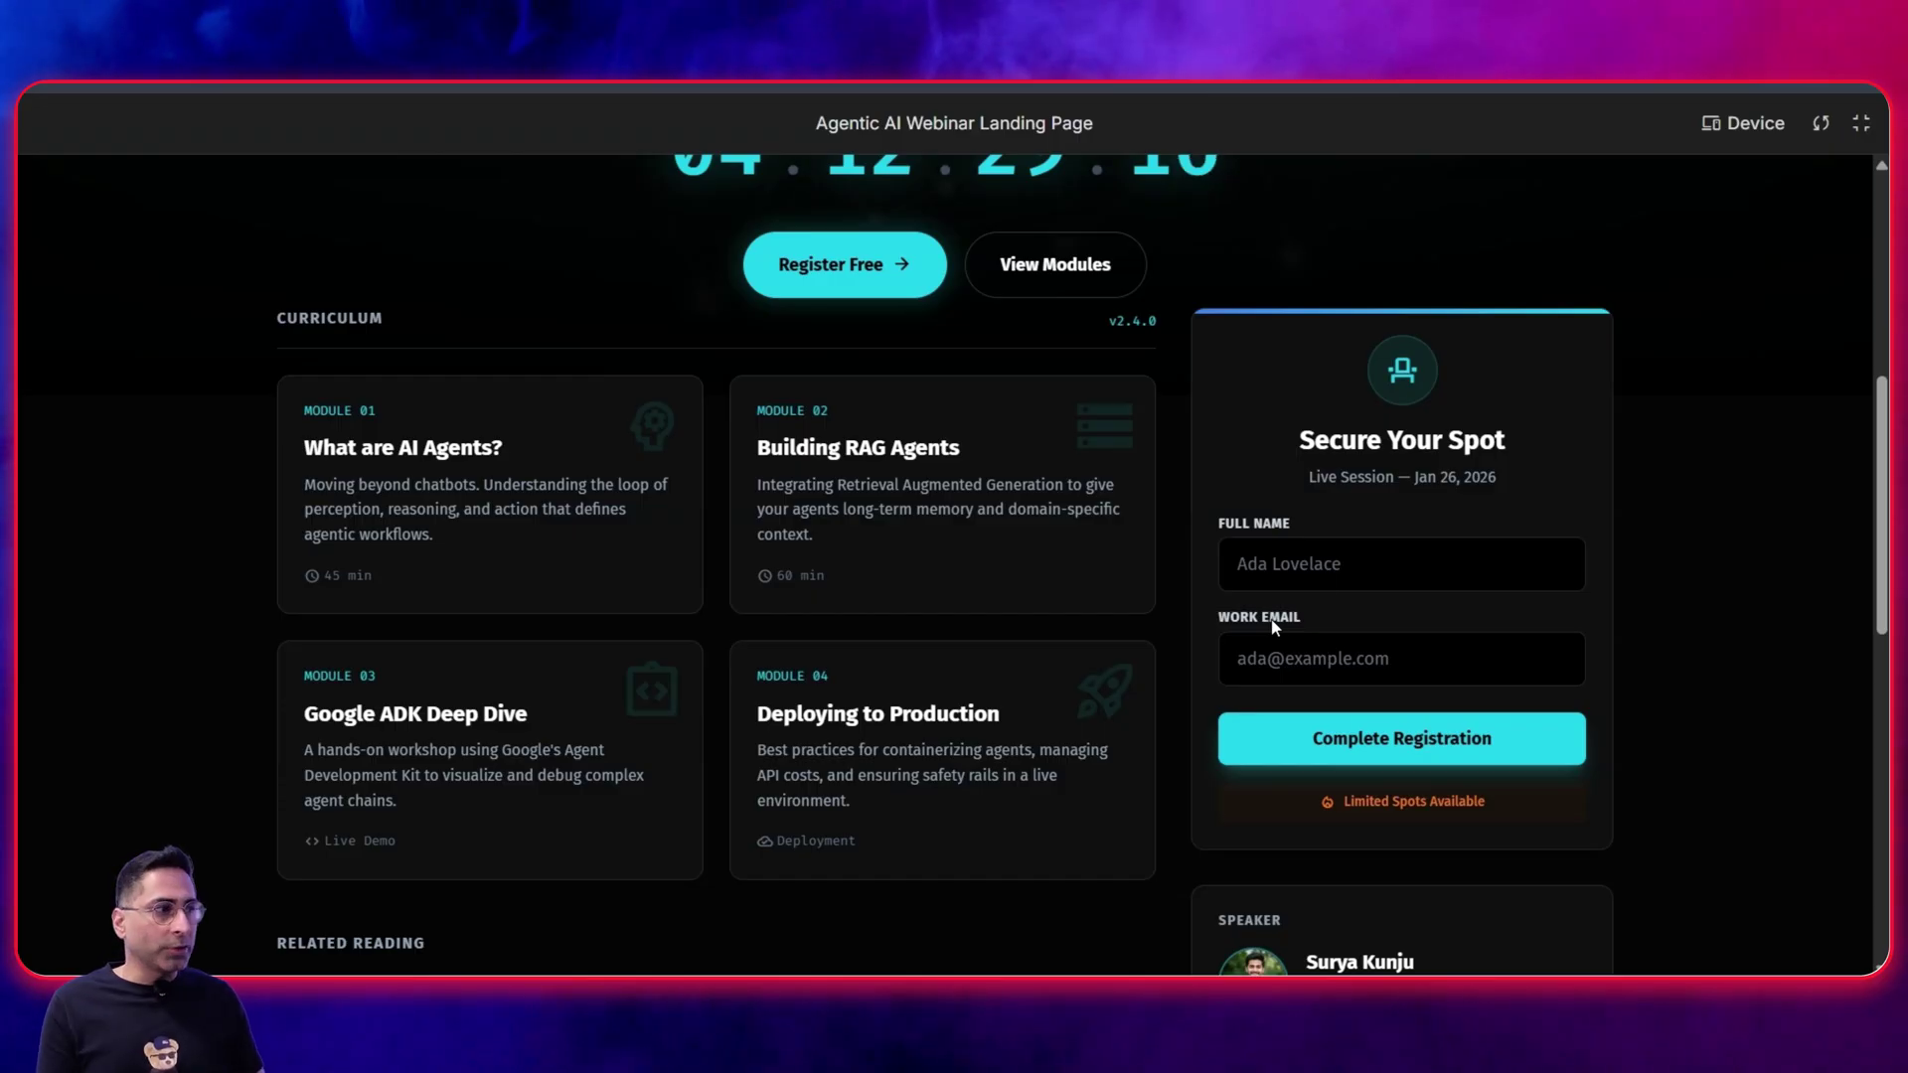
pyautogui.scroll(2, 1570, 438)
pyautogui.click(1861, 122)
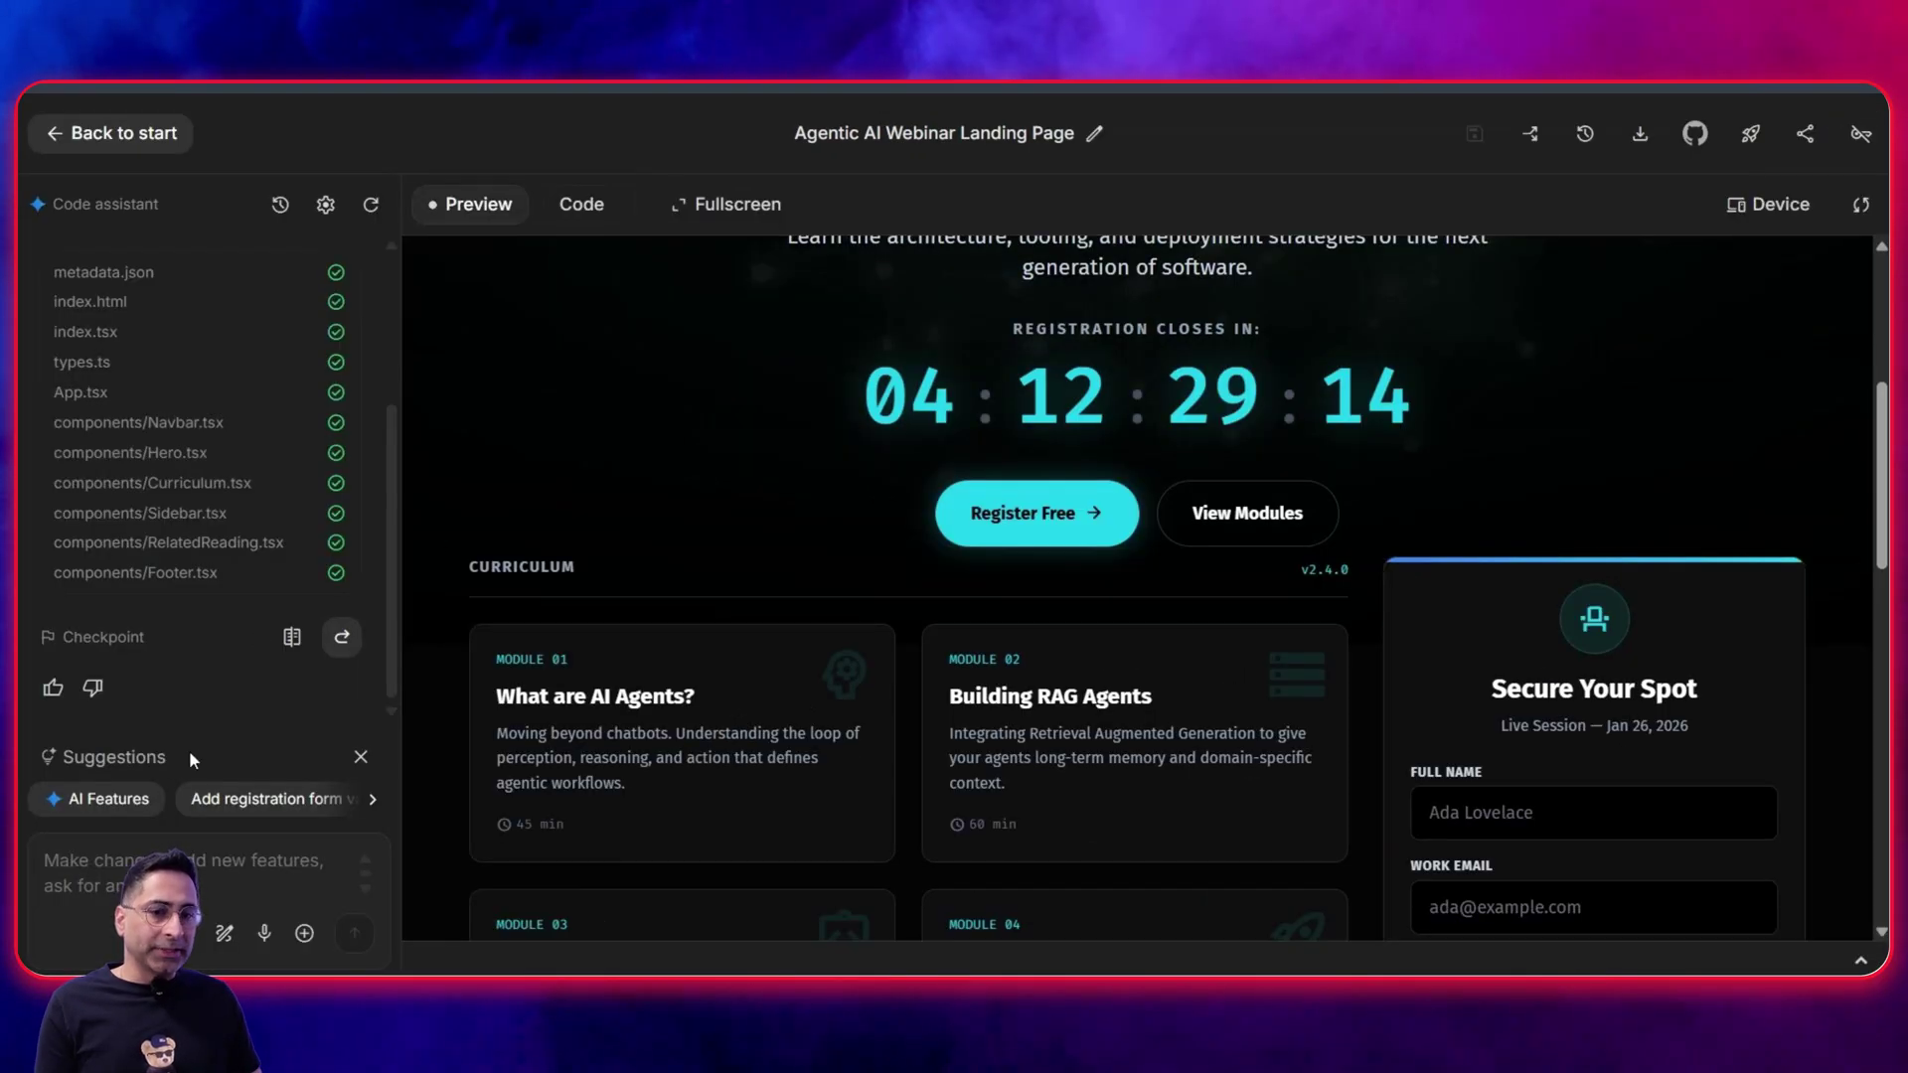
pyautogui.click(149, 858)
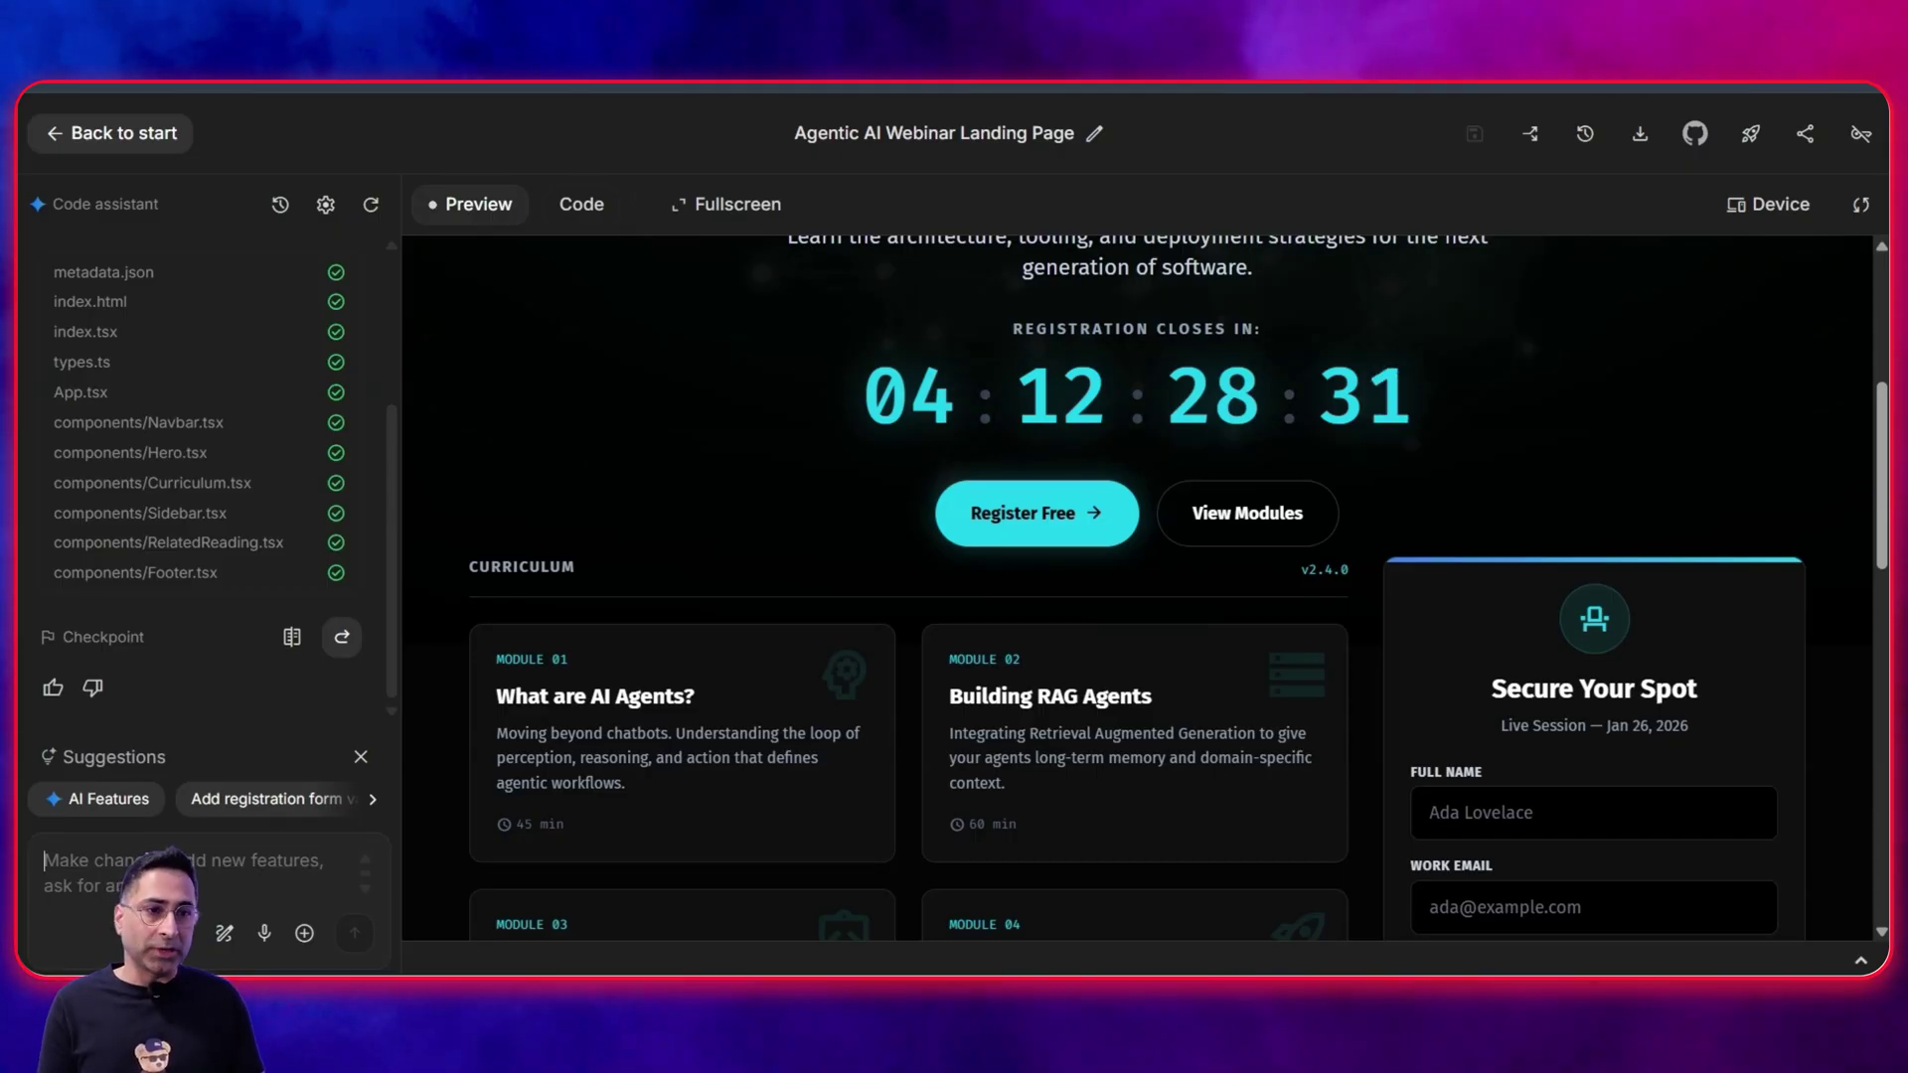
pyautogui.scroll(5, 851, 481)
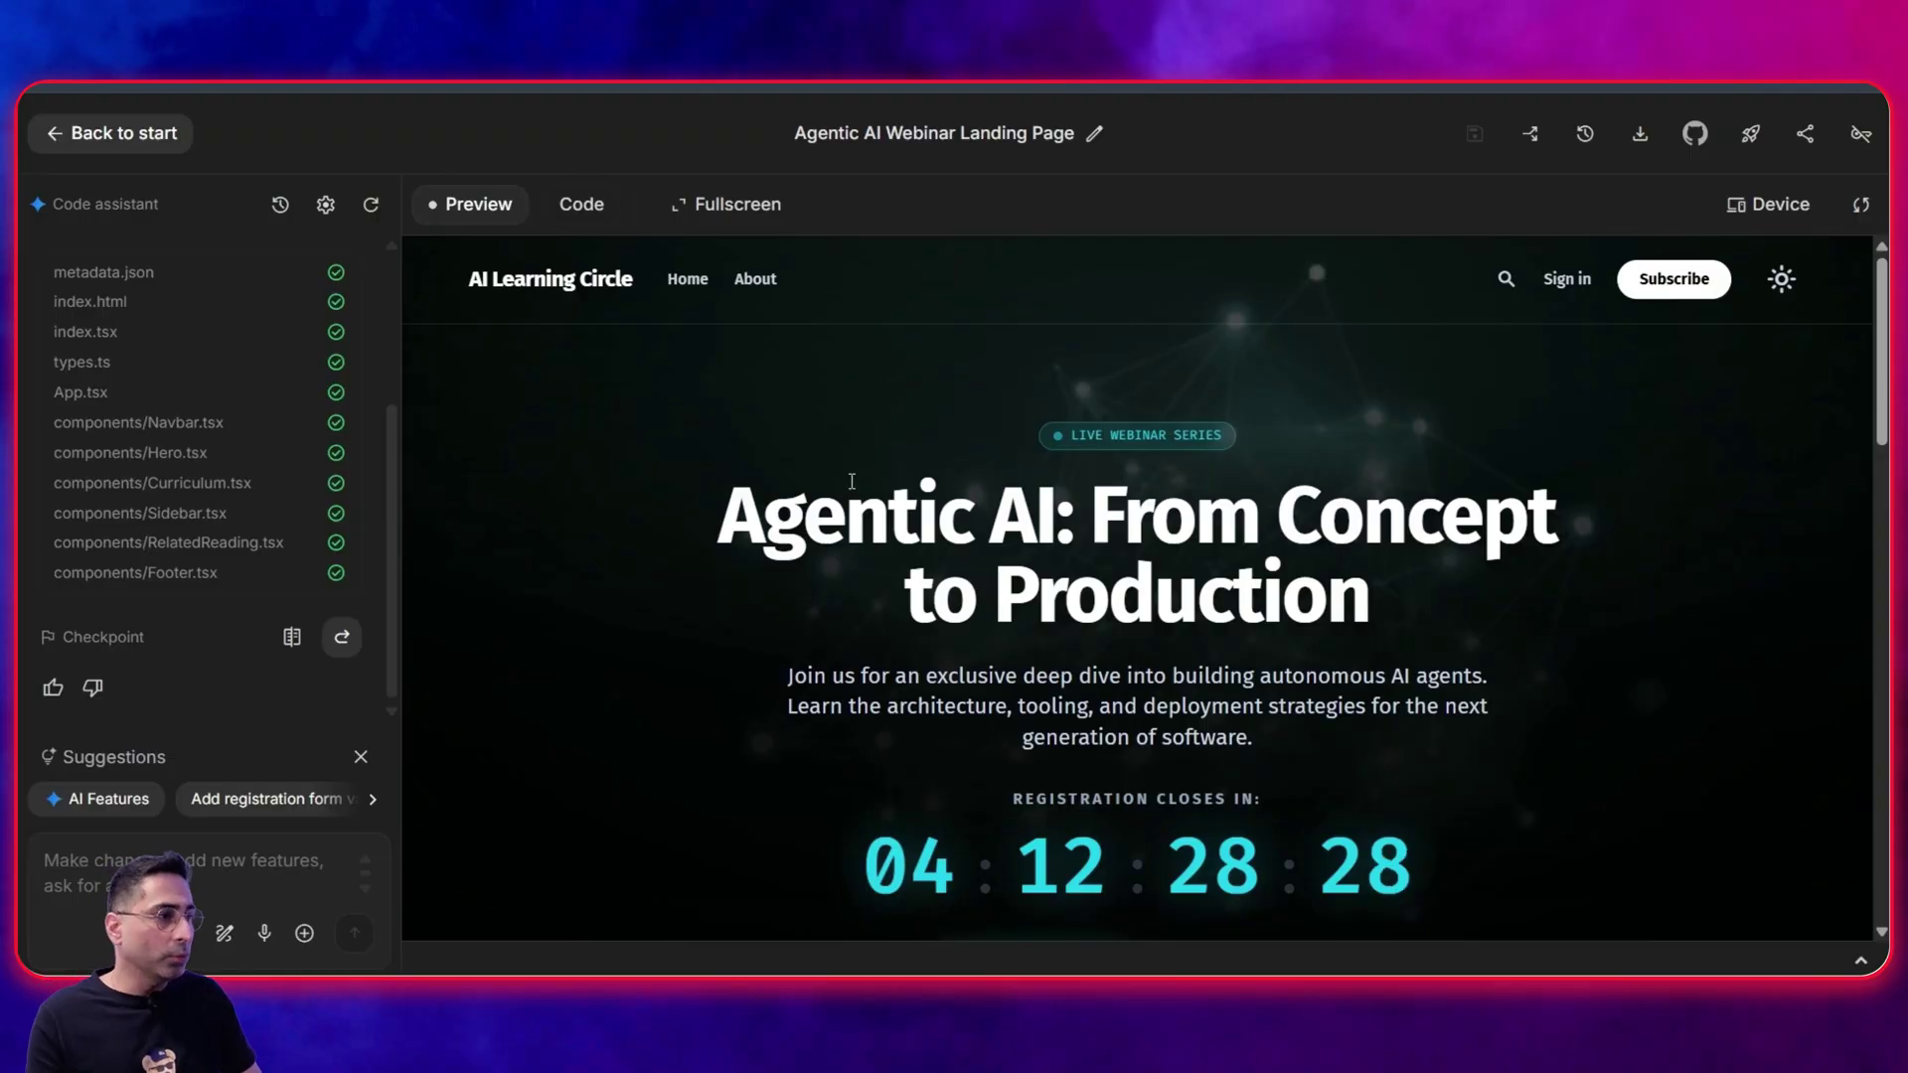
# - Deploy the webinar app to Google Cloud Run using the rocket Deploy app icon
pyautogui.click(1744, 147)
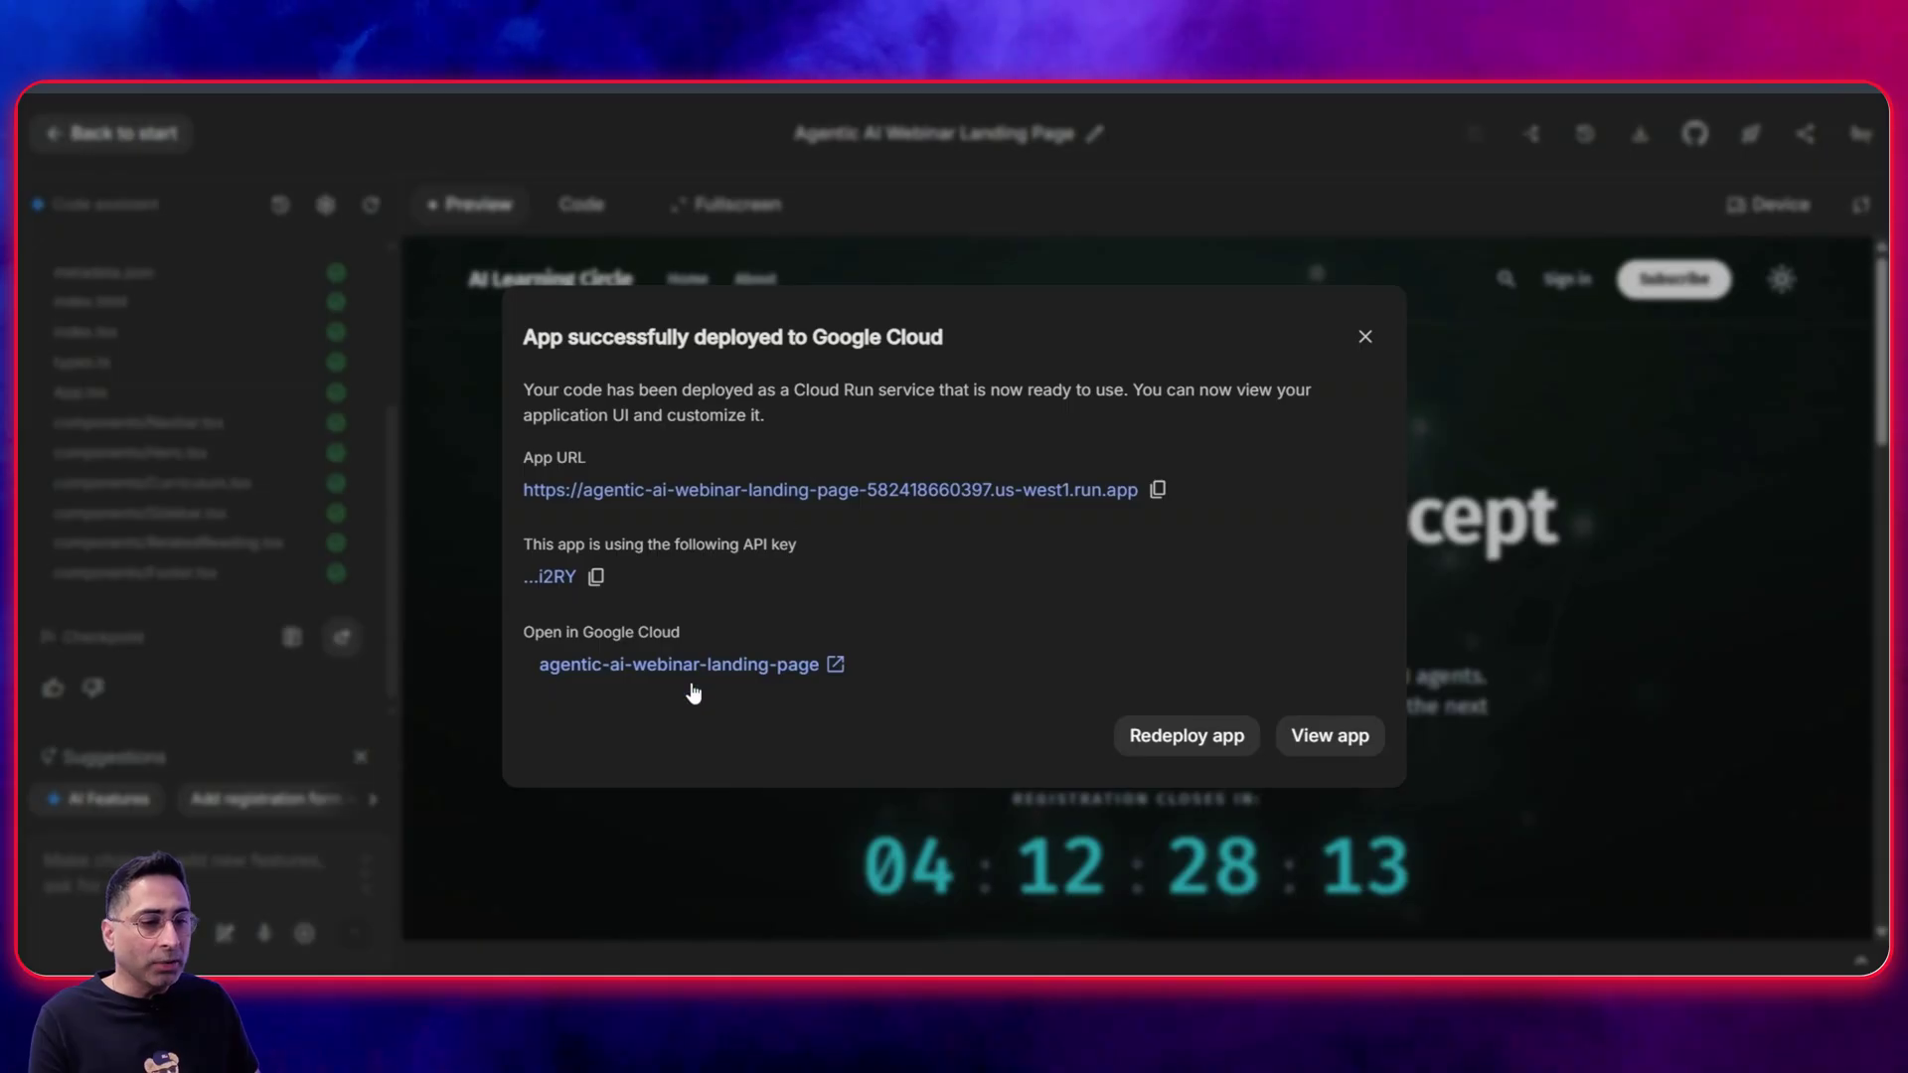
# - Open the live run.app webinar page, scroll through it, then navigate to Pomelli's welcome page
pyautogui.click(700, 490)
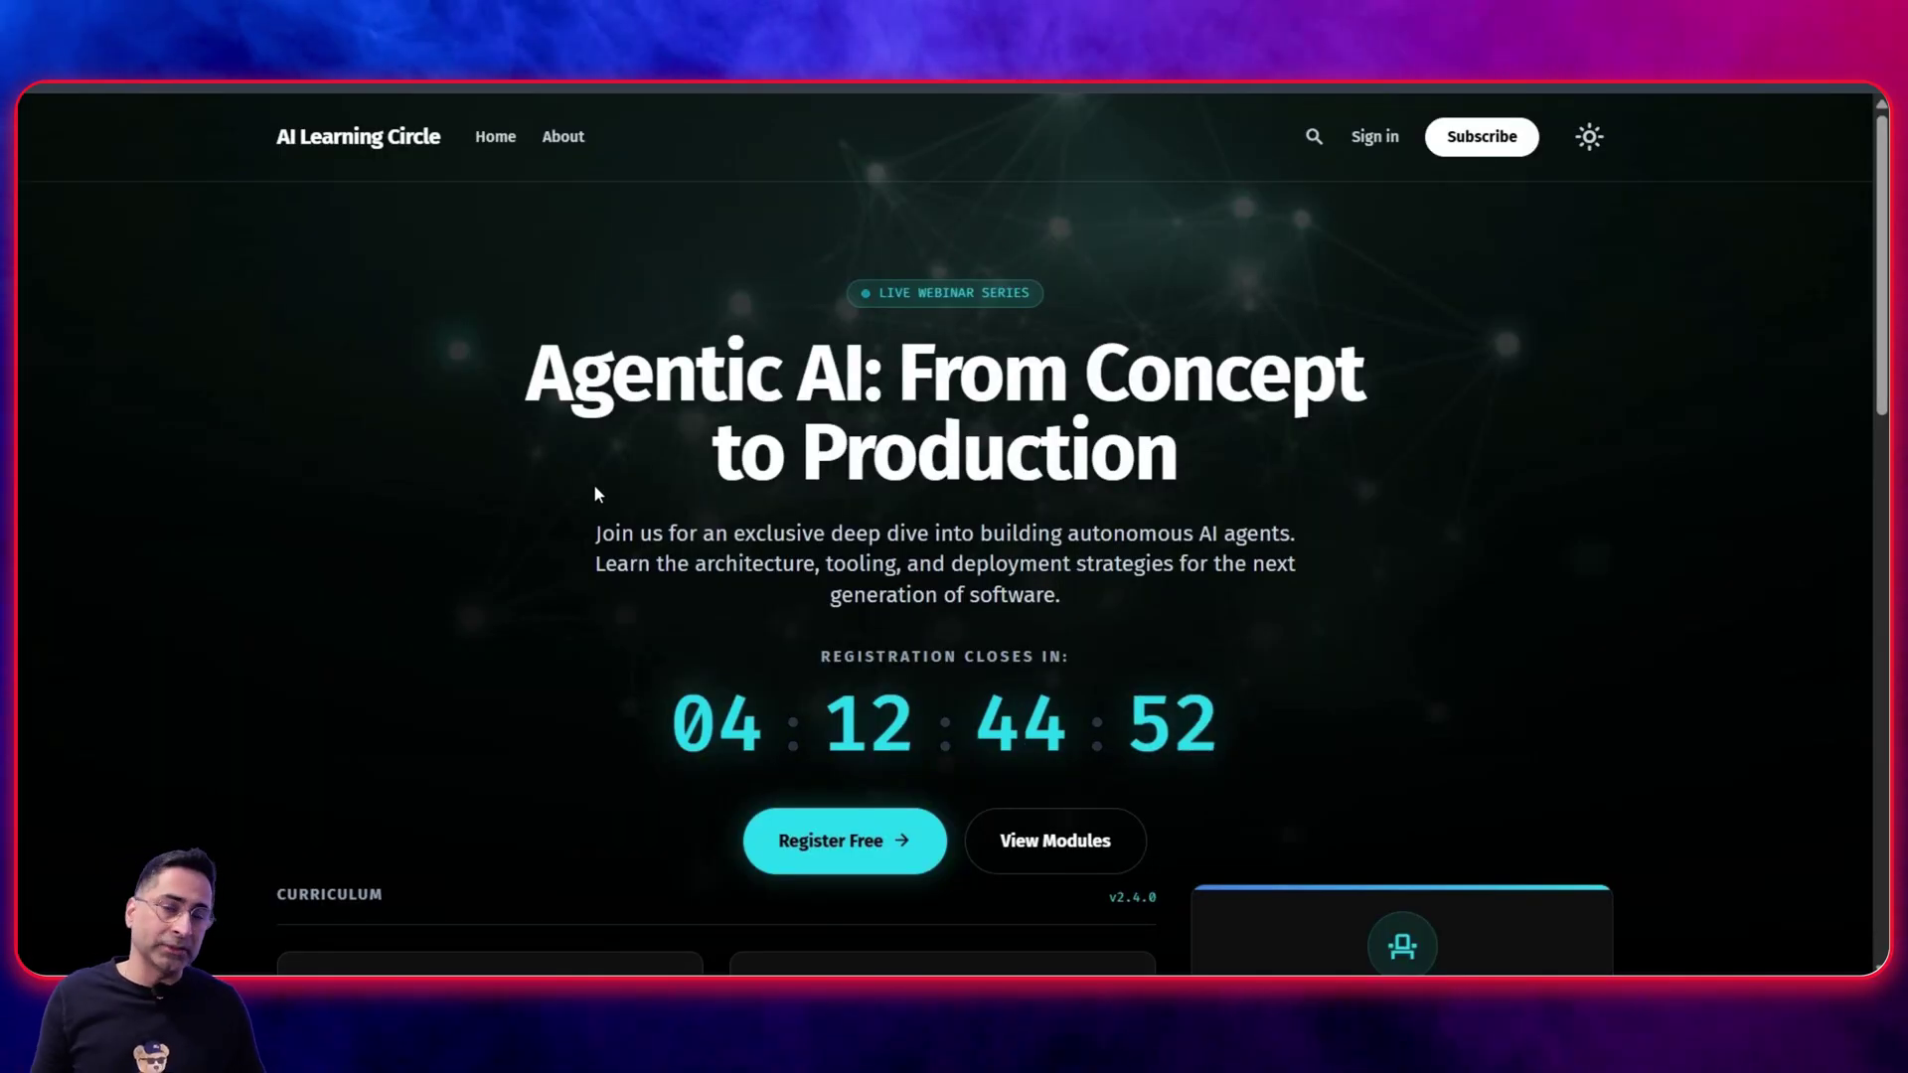
pyautogui.scroll(-4, 556, 483)
pyautogui.scroll(-4, 538, 482)
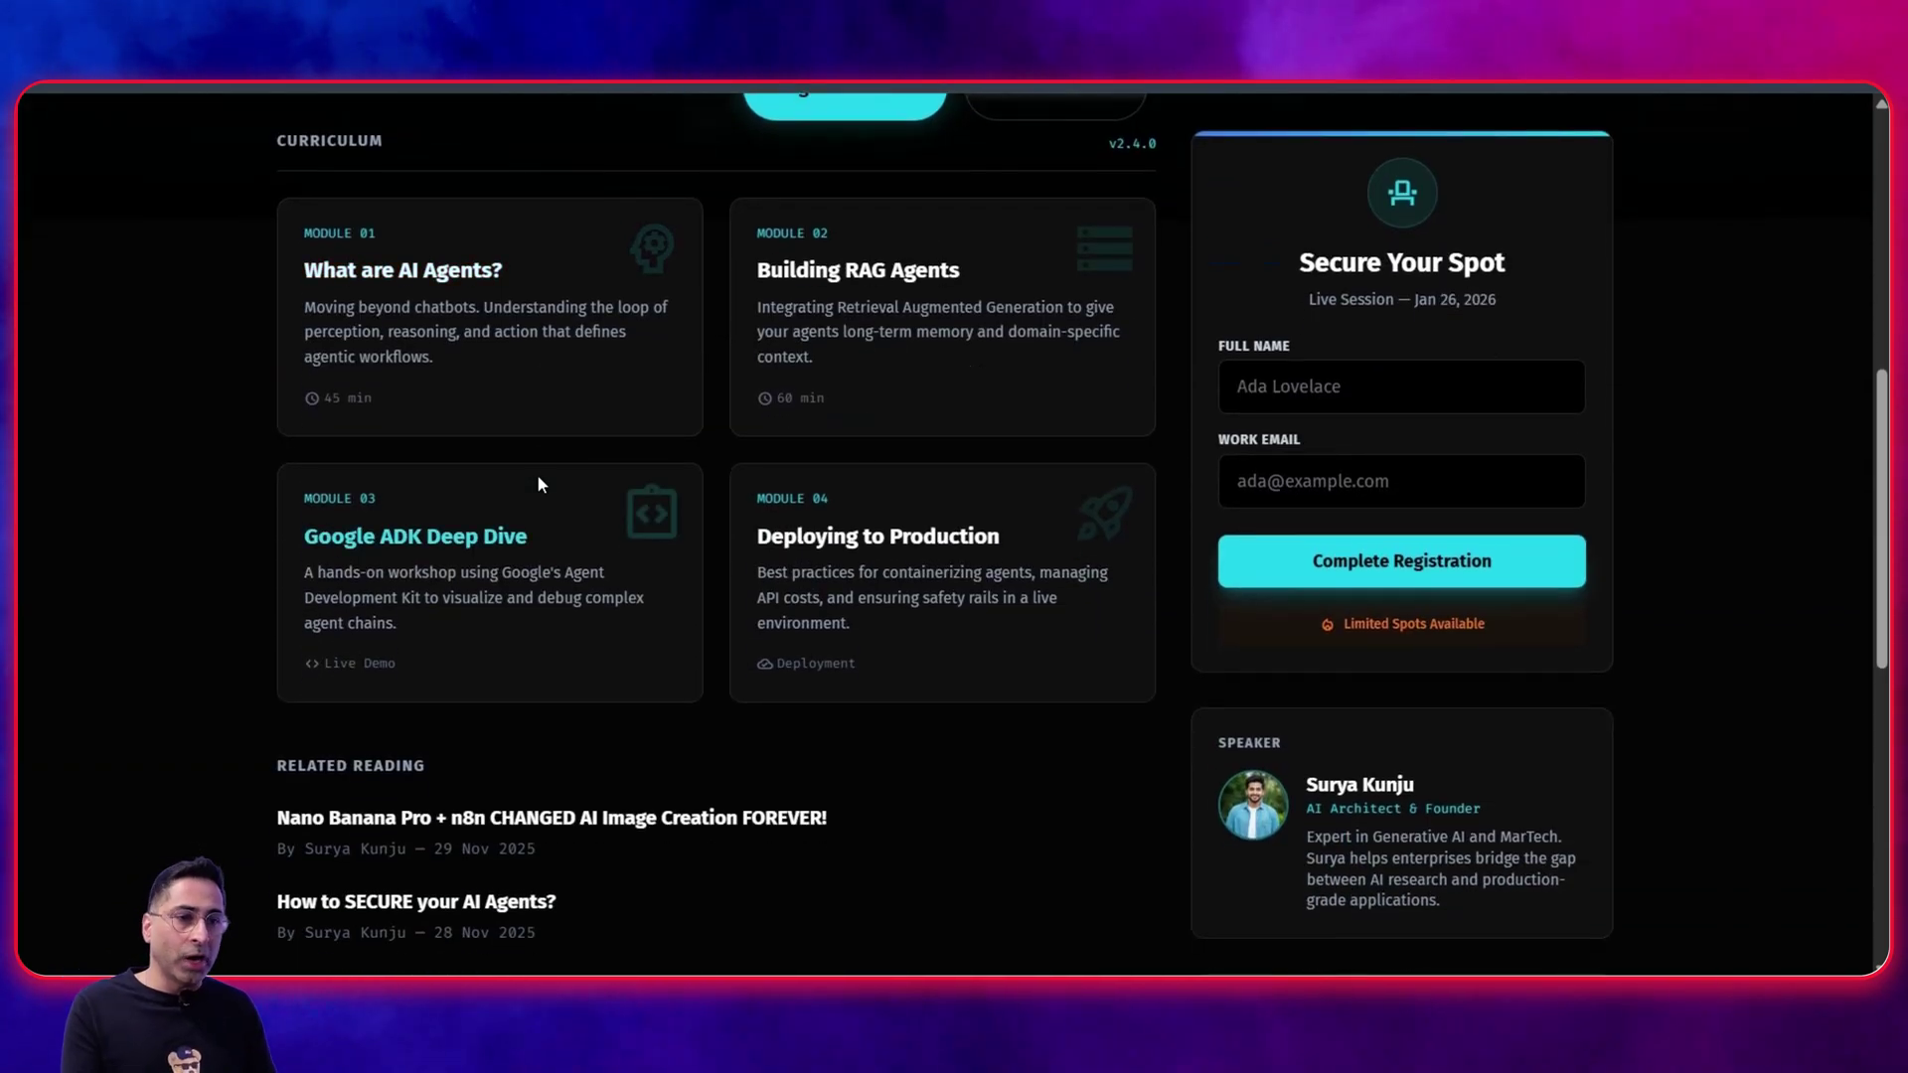
pyautogui.scroll(8, 648, 694)
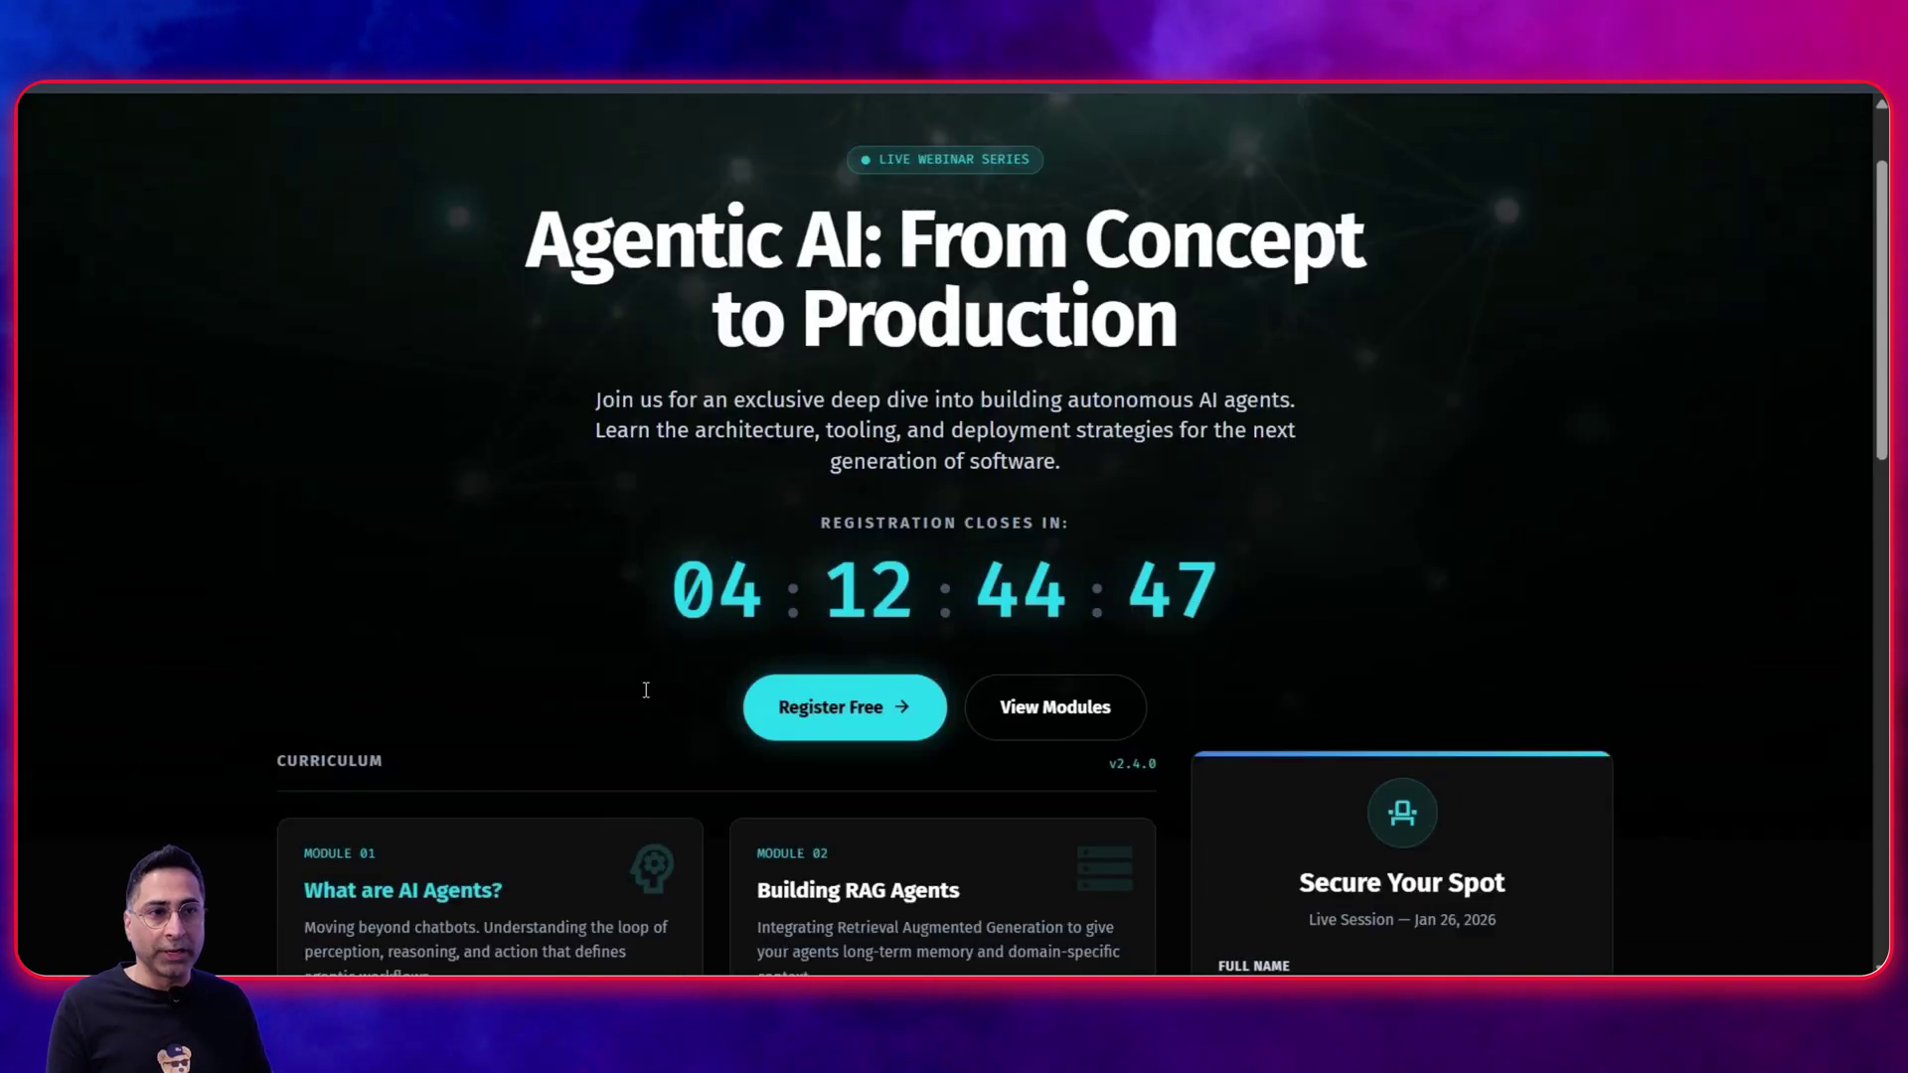
pyautogui.hotkey('ctrl', 'l')
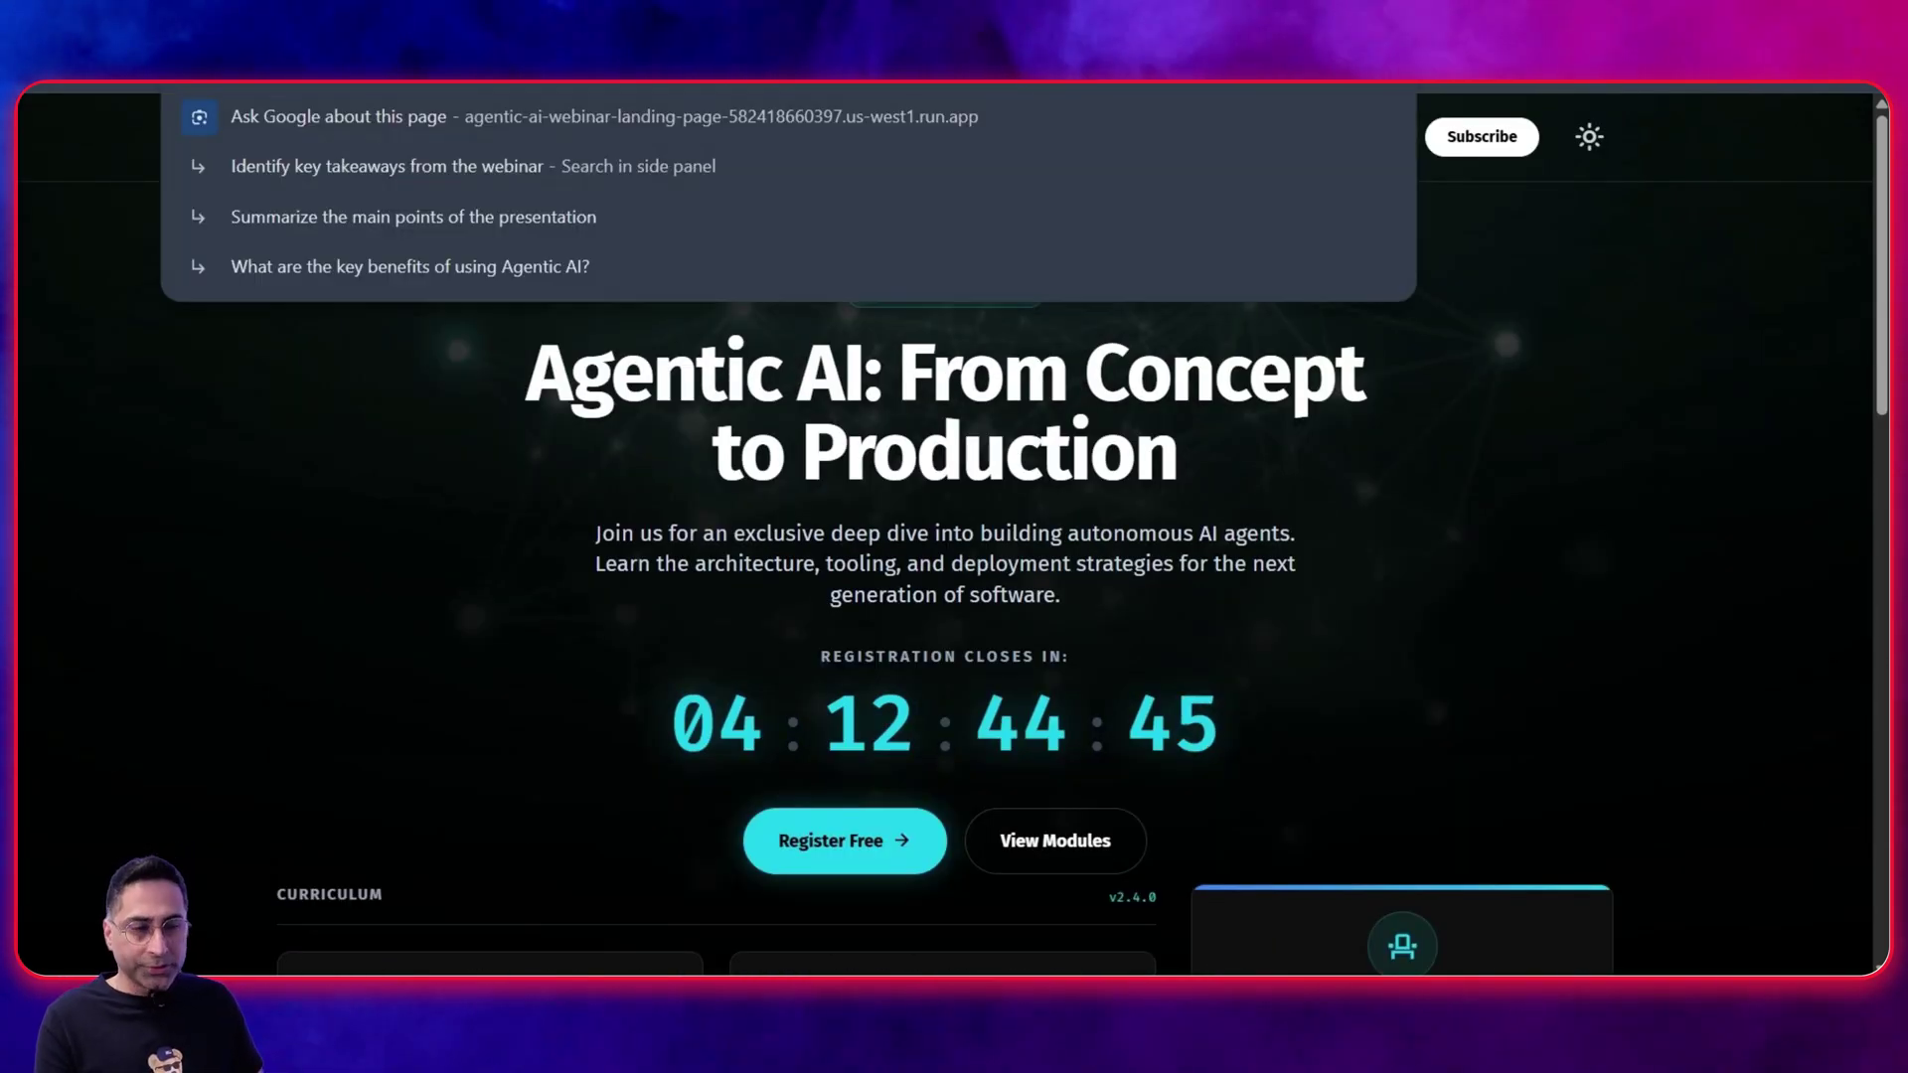
pyautogui.press('Escape')
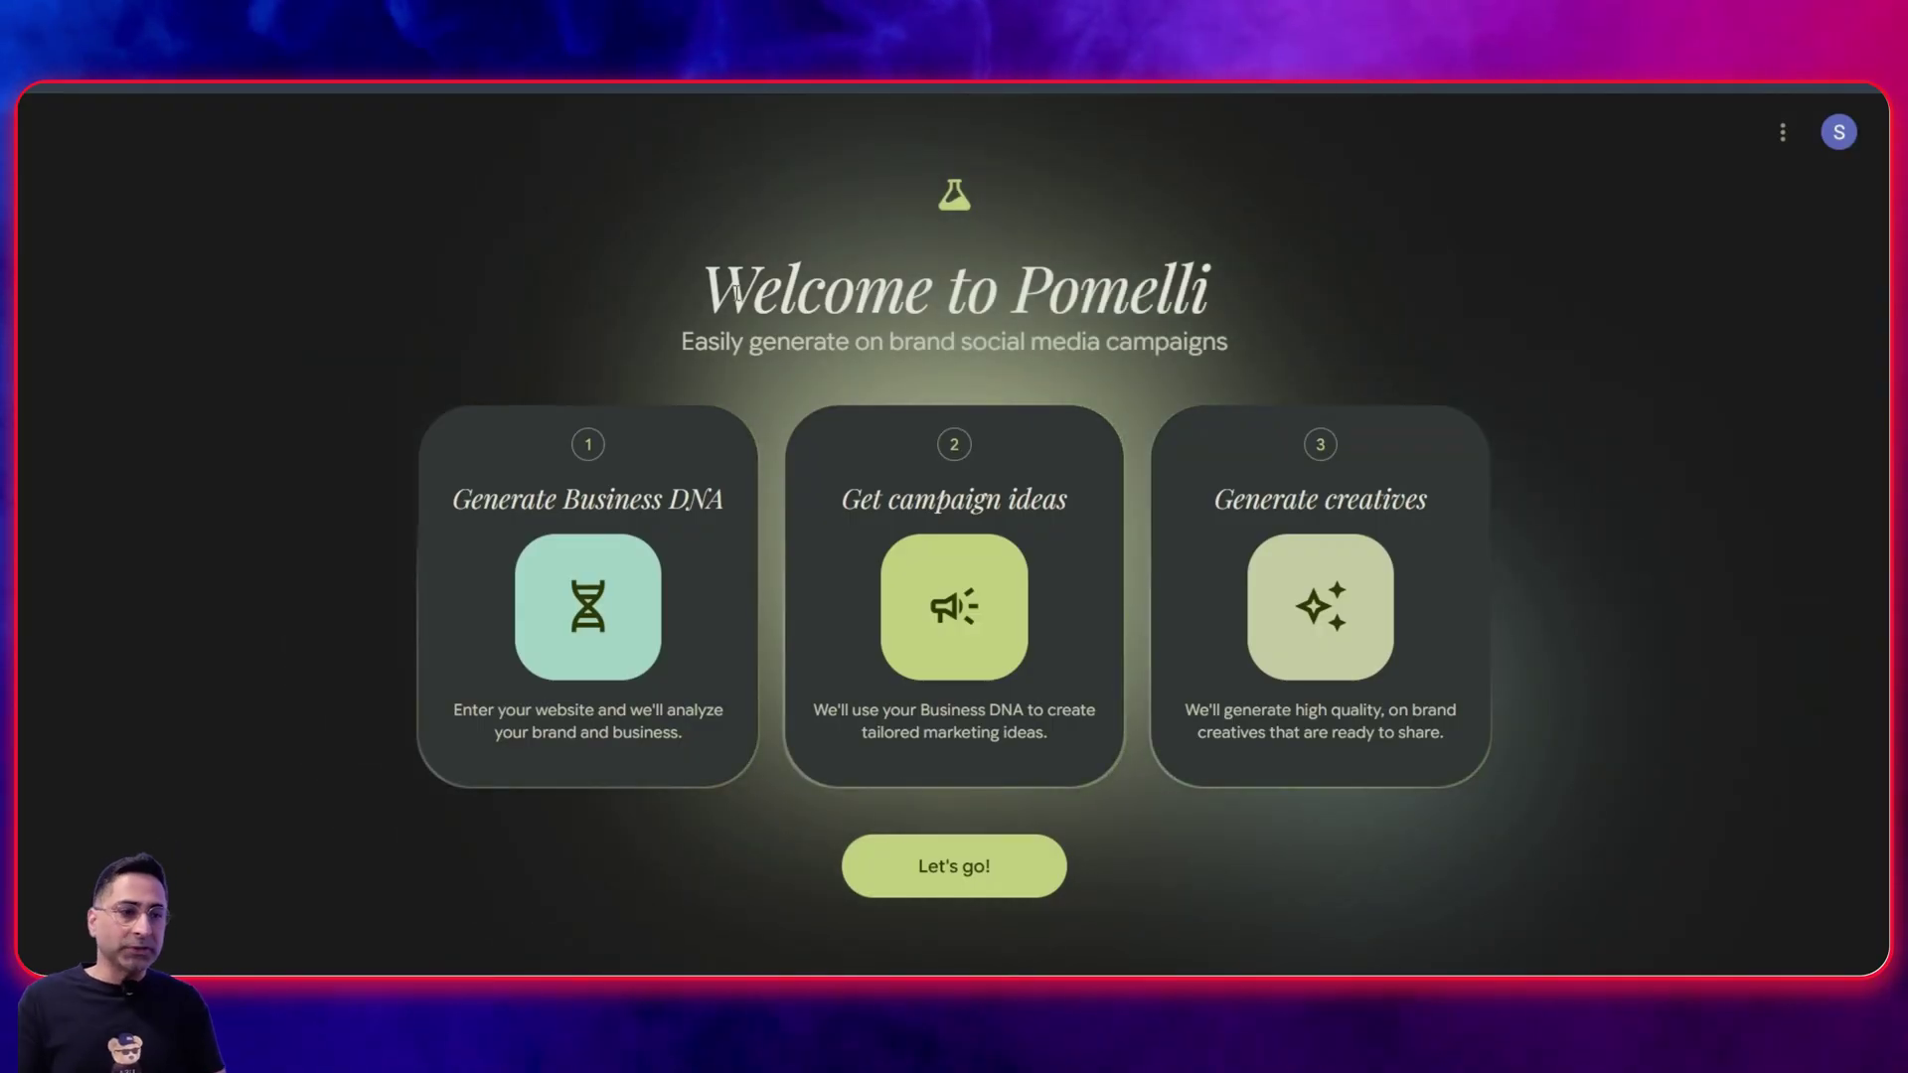
# - Paste the deployed run.app URL as the website in Pomelli's setup and analyse it
pyautogui.click(1781, 132)
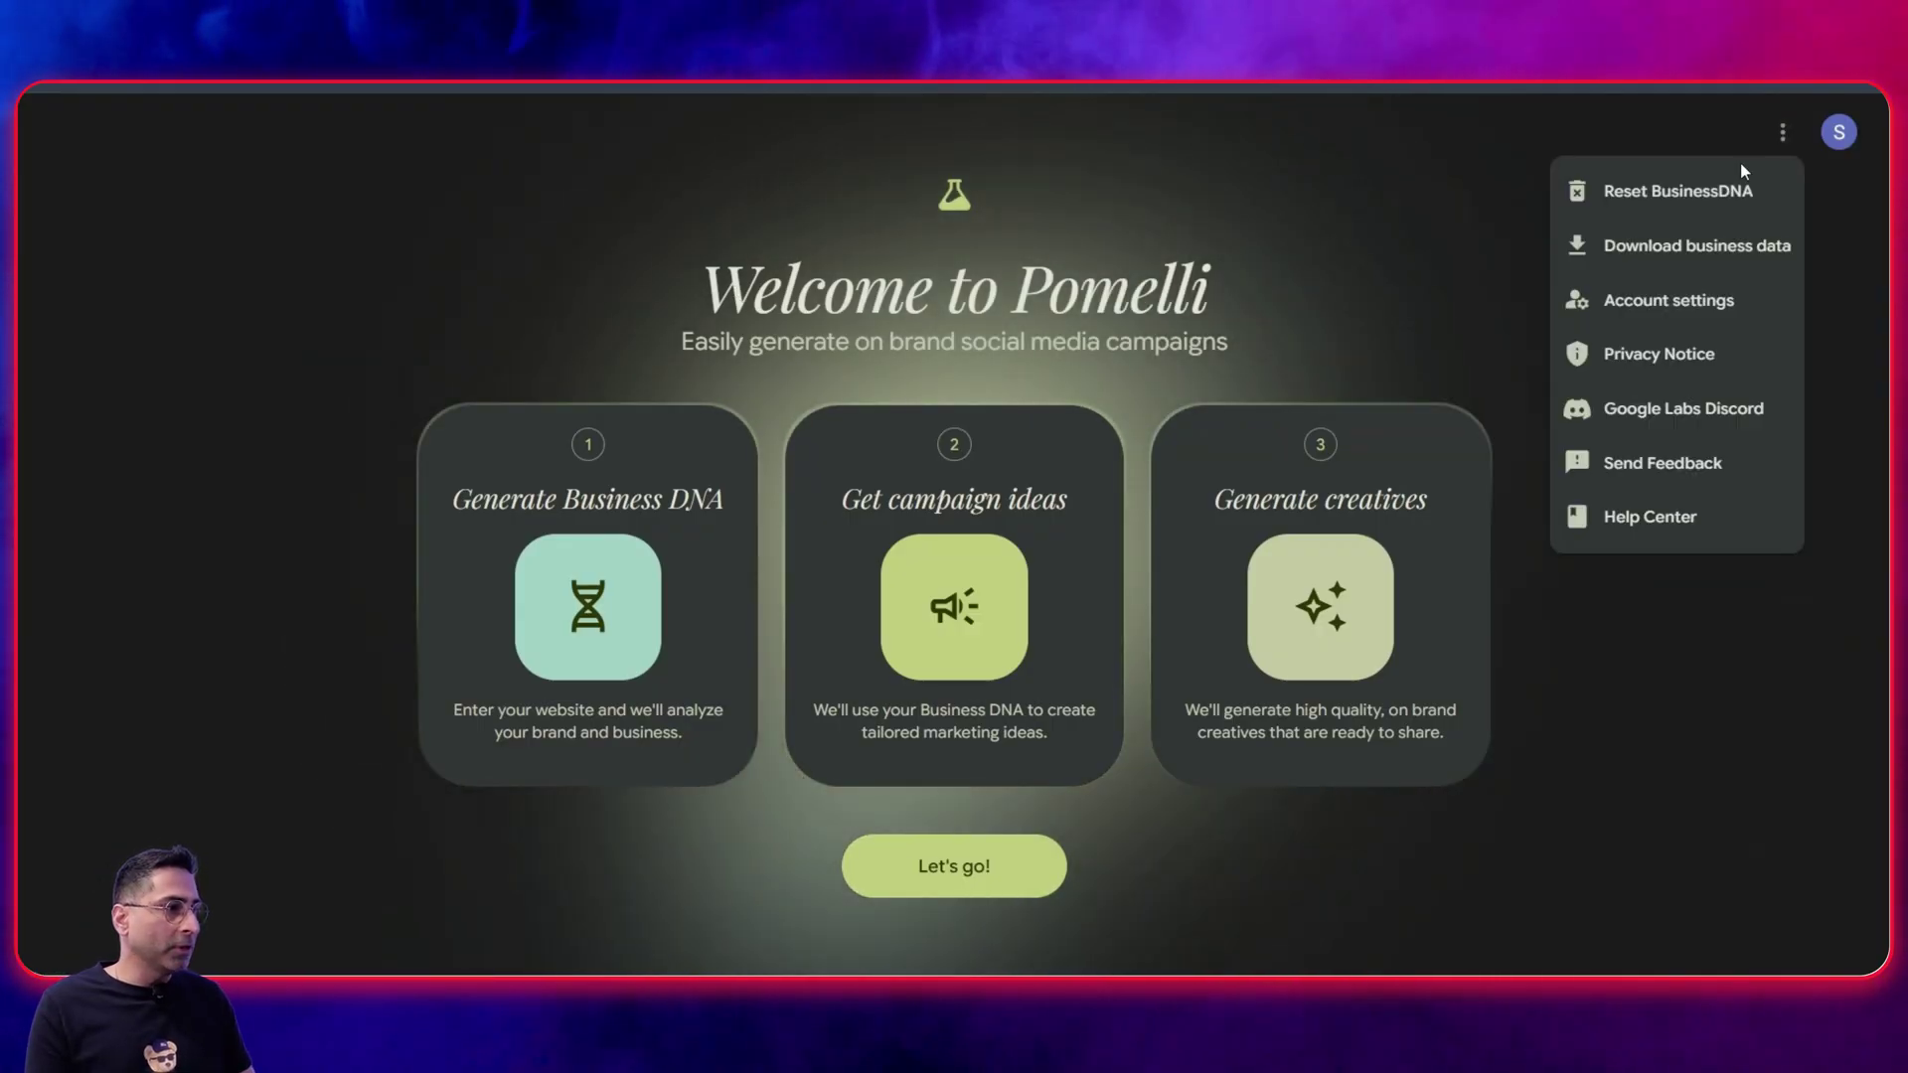
pyautogui.click(870, 871)
pyautogui.click(843, 565)
pyautogui.hotkey('ctrl', 'v')
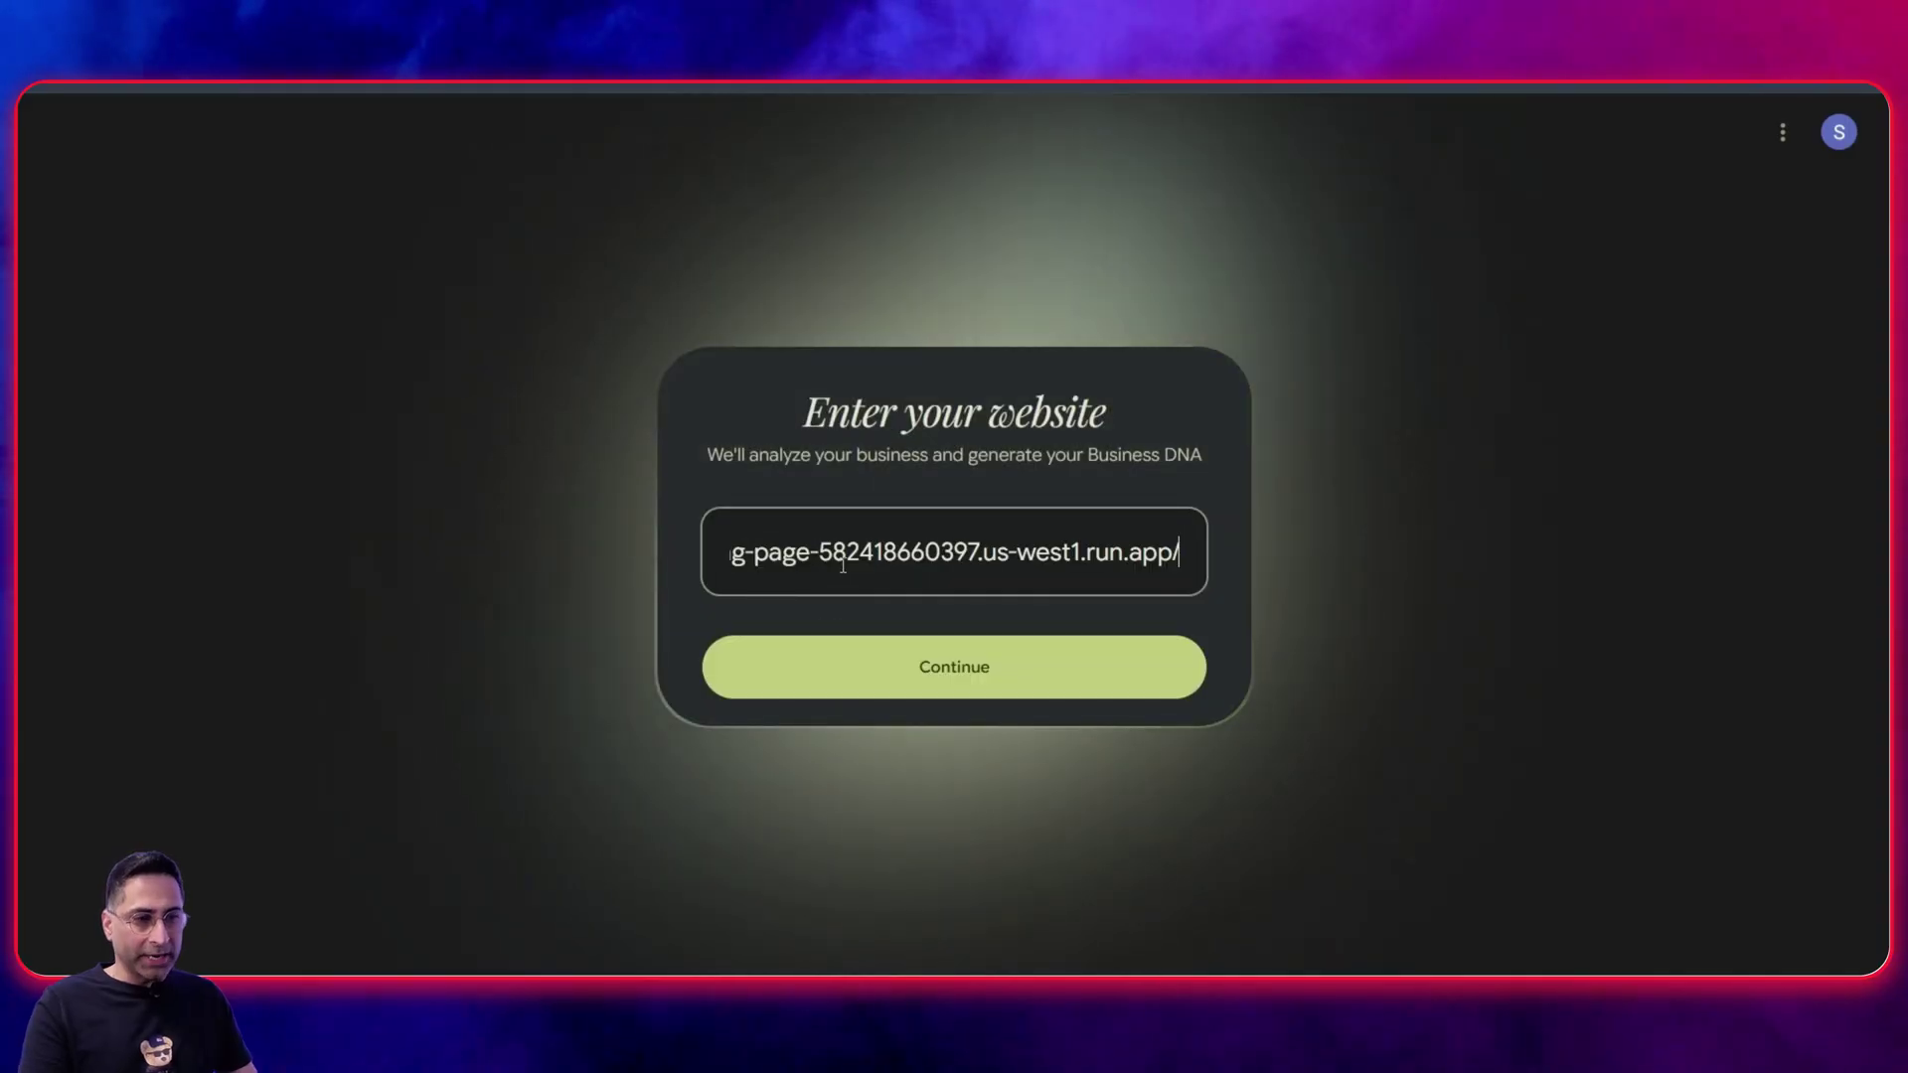
pyautogui.click(937, 680)
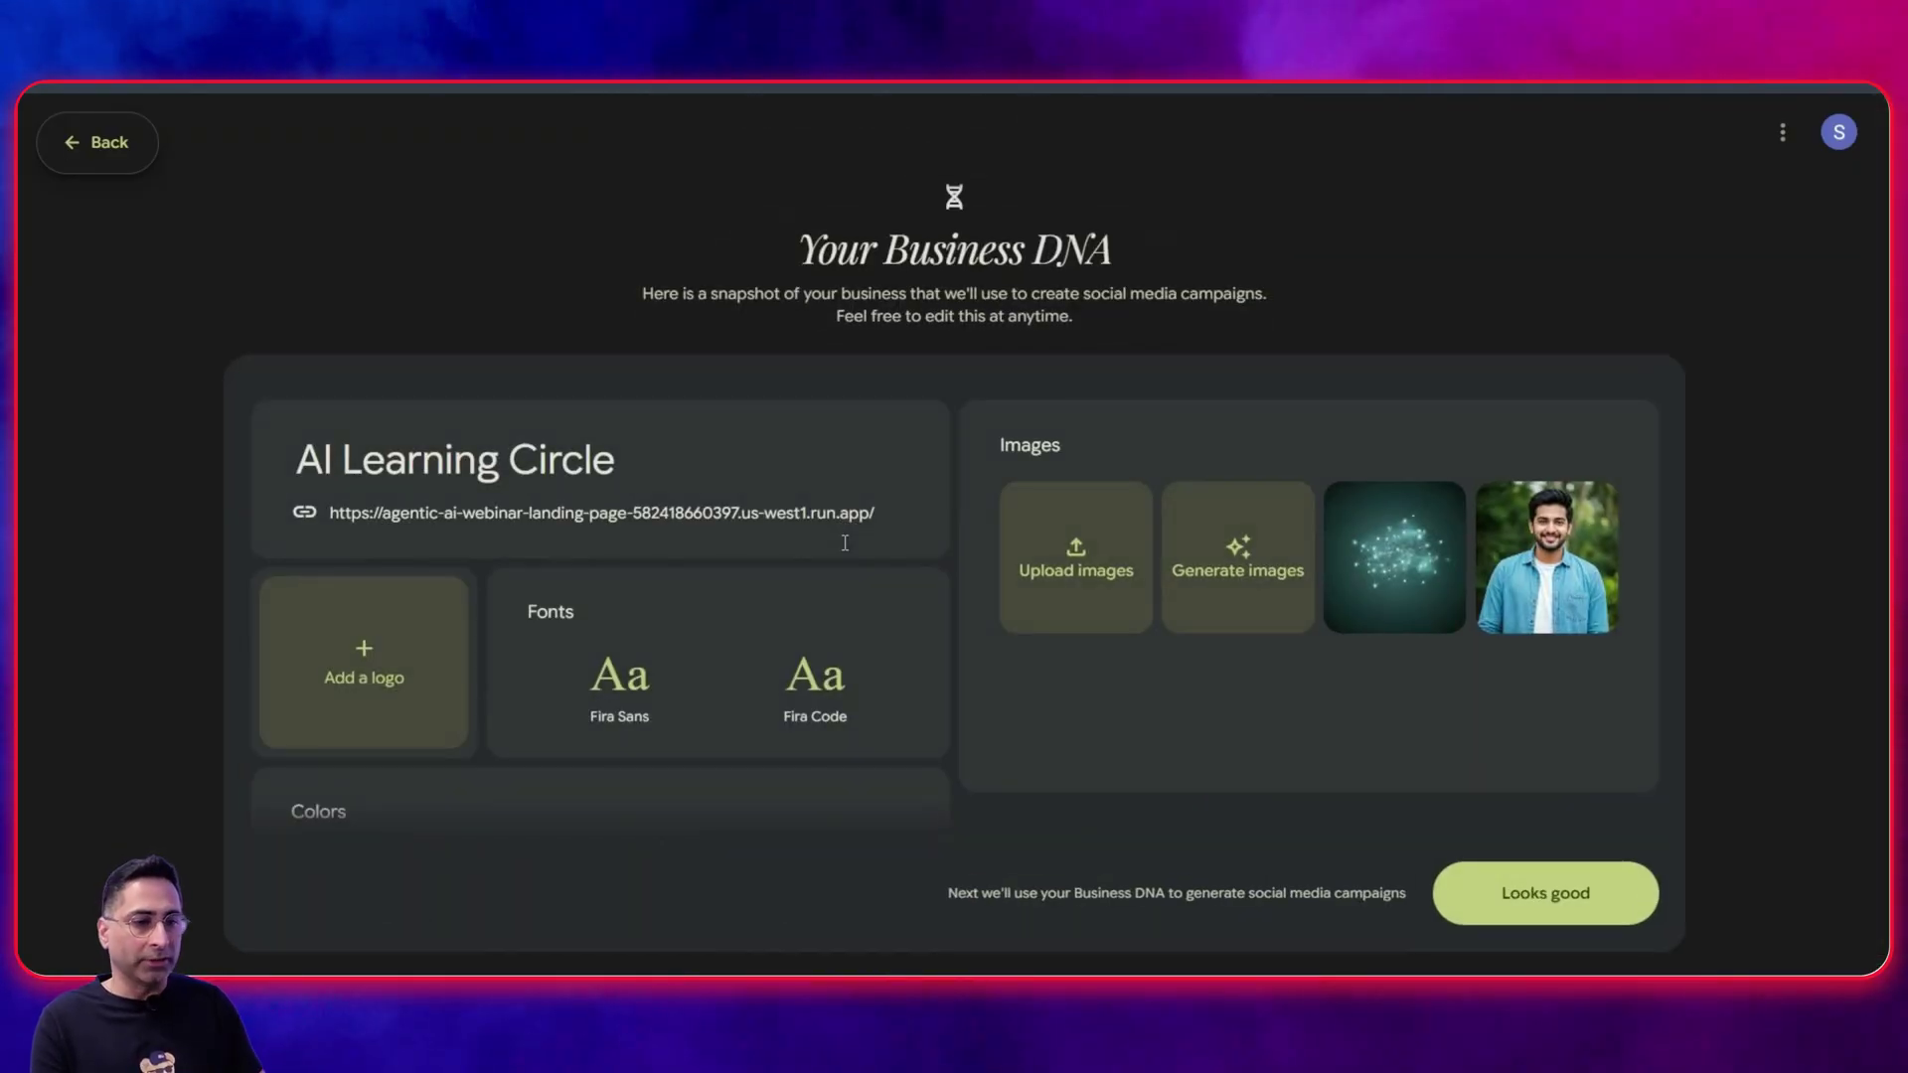
# - Replace one extracted Business DNA image with the uploaded speaker portrait and preview it
pyautogui.scroll(-1, 626, 523)
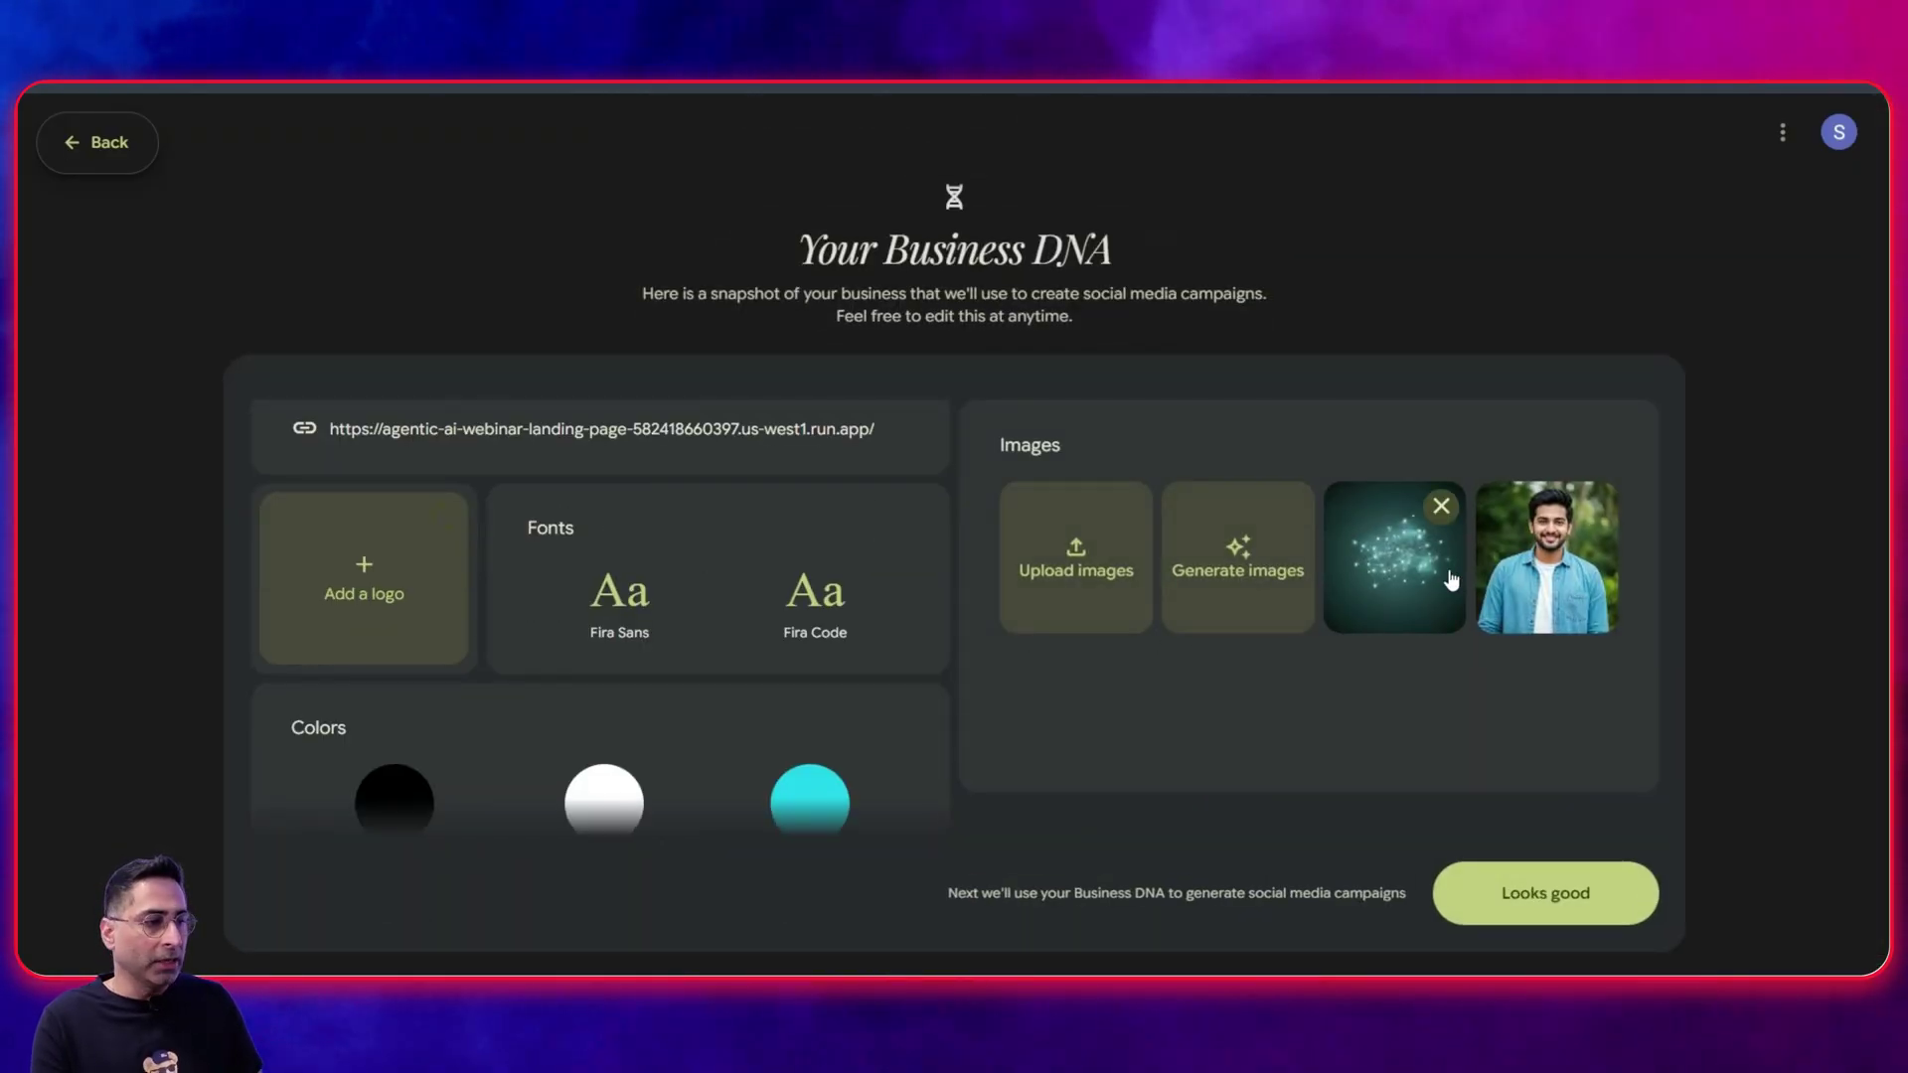
pyautogui.click(1593, 507)
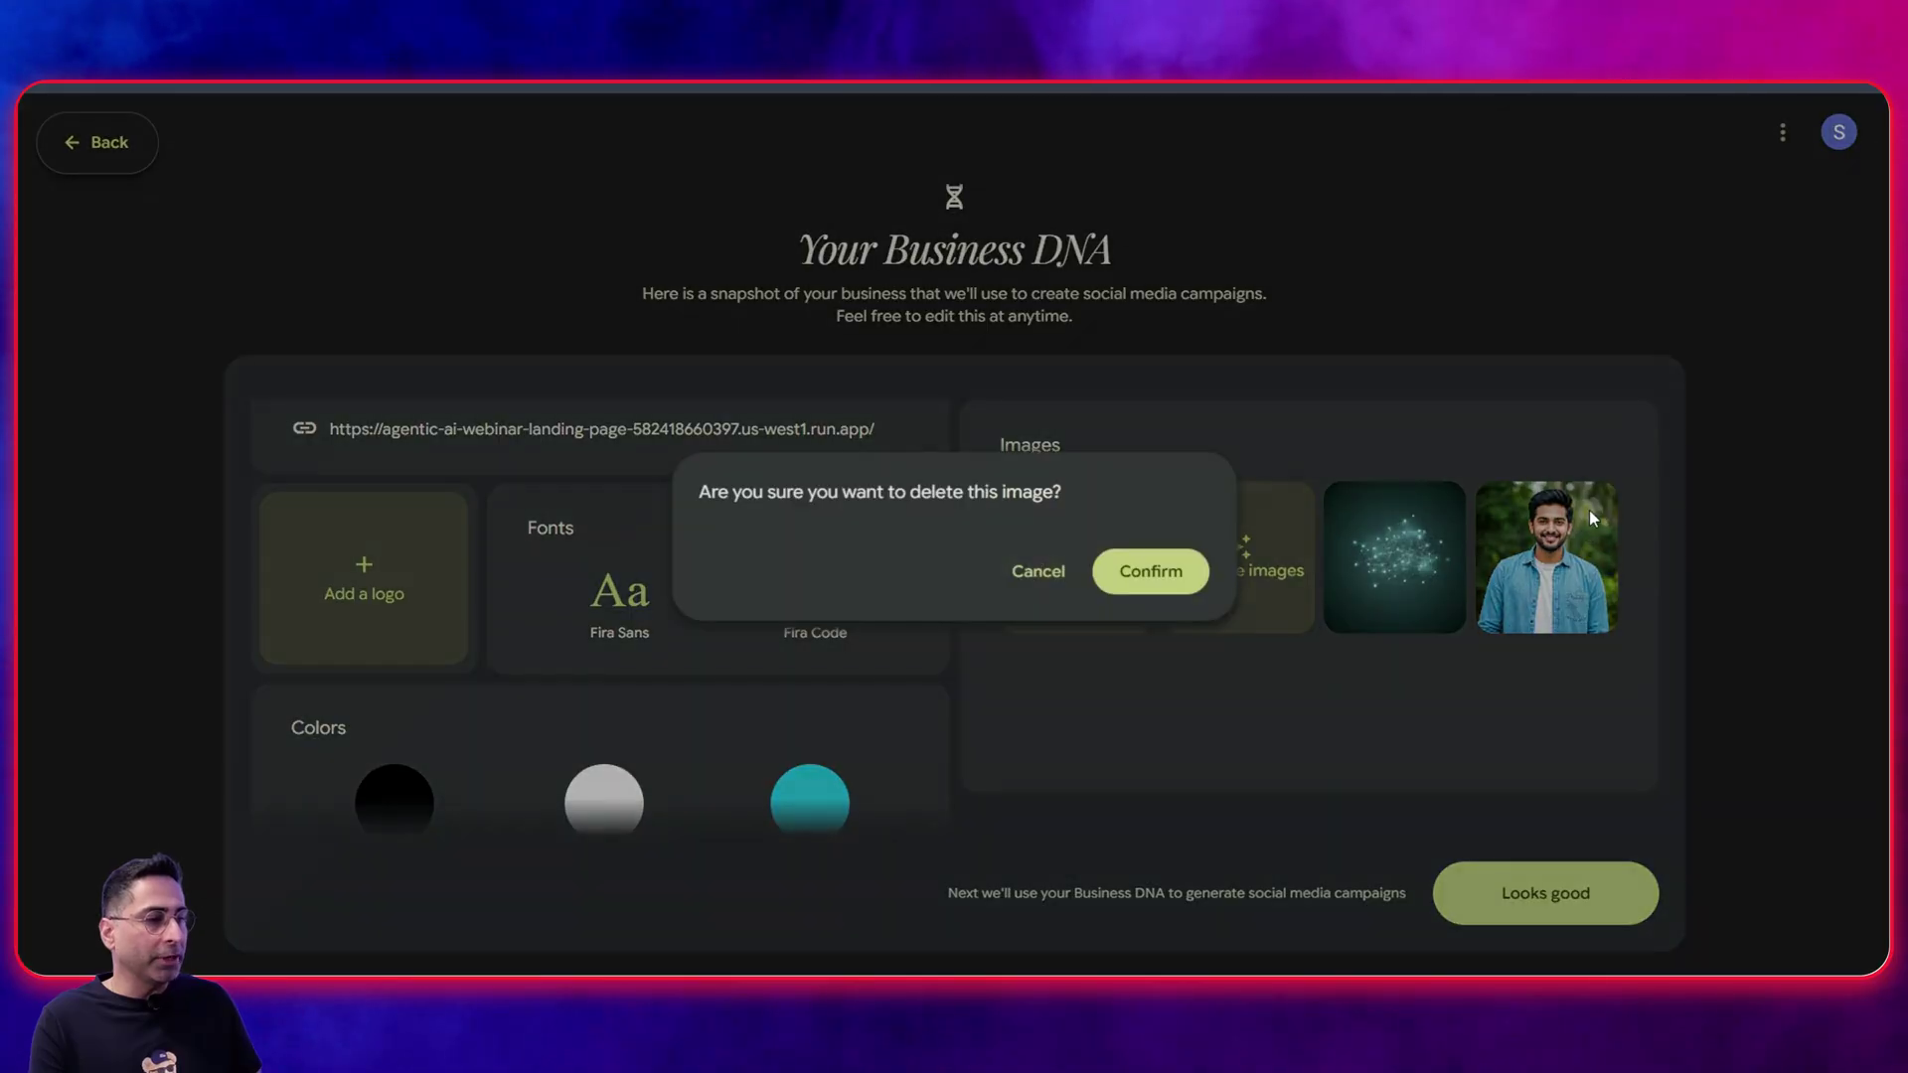
pyautogui.click(1157, 572)
pyautogui.click(1130, 592)
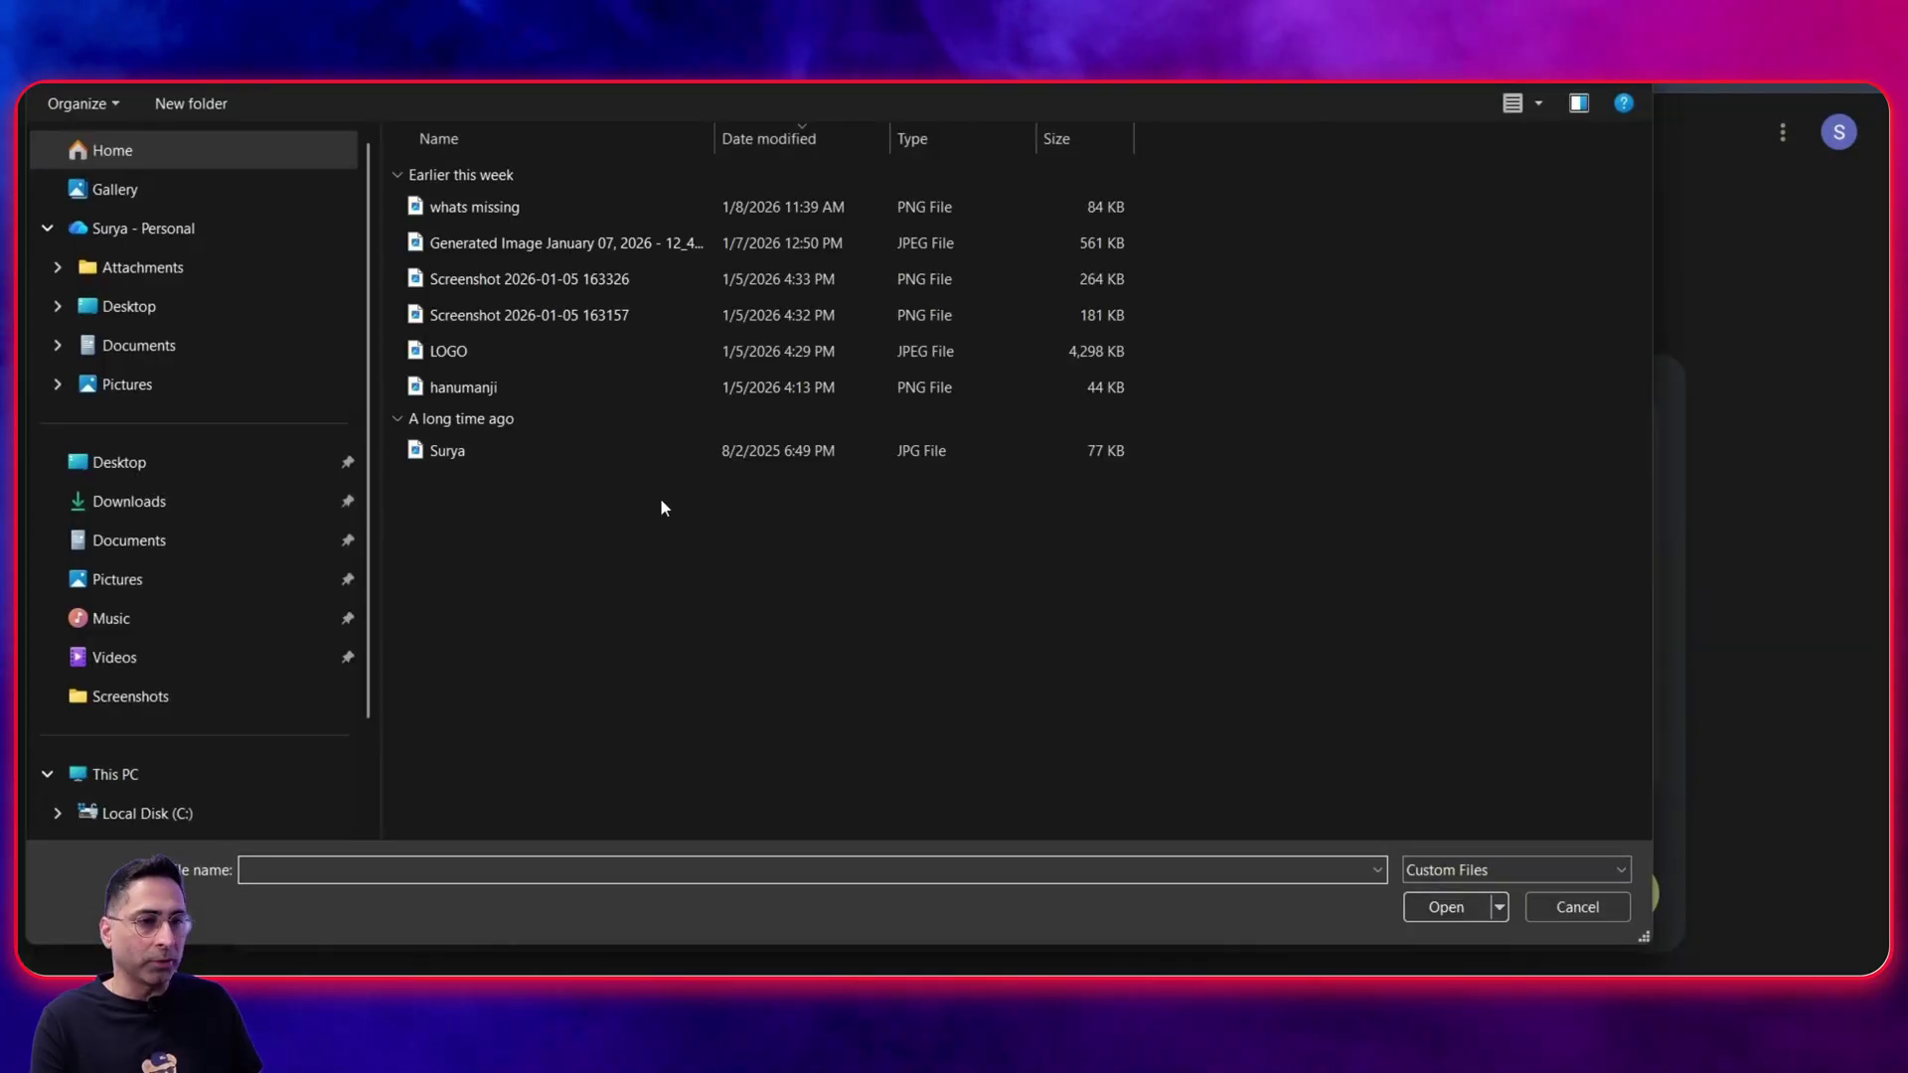
pyautogui.doubleClick(433, 453)
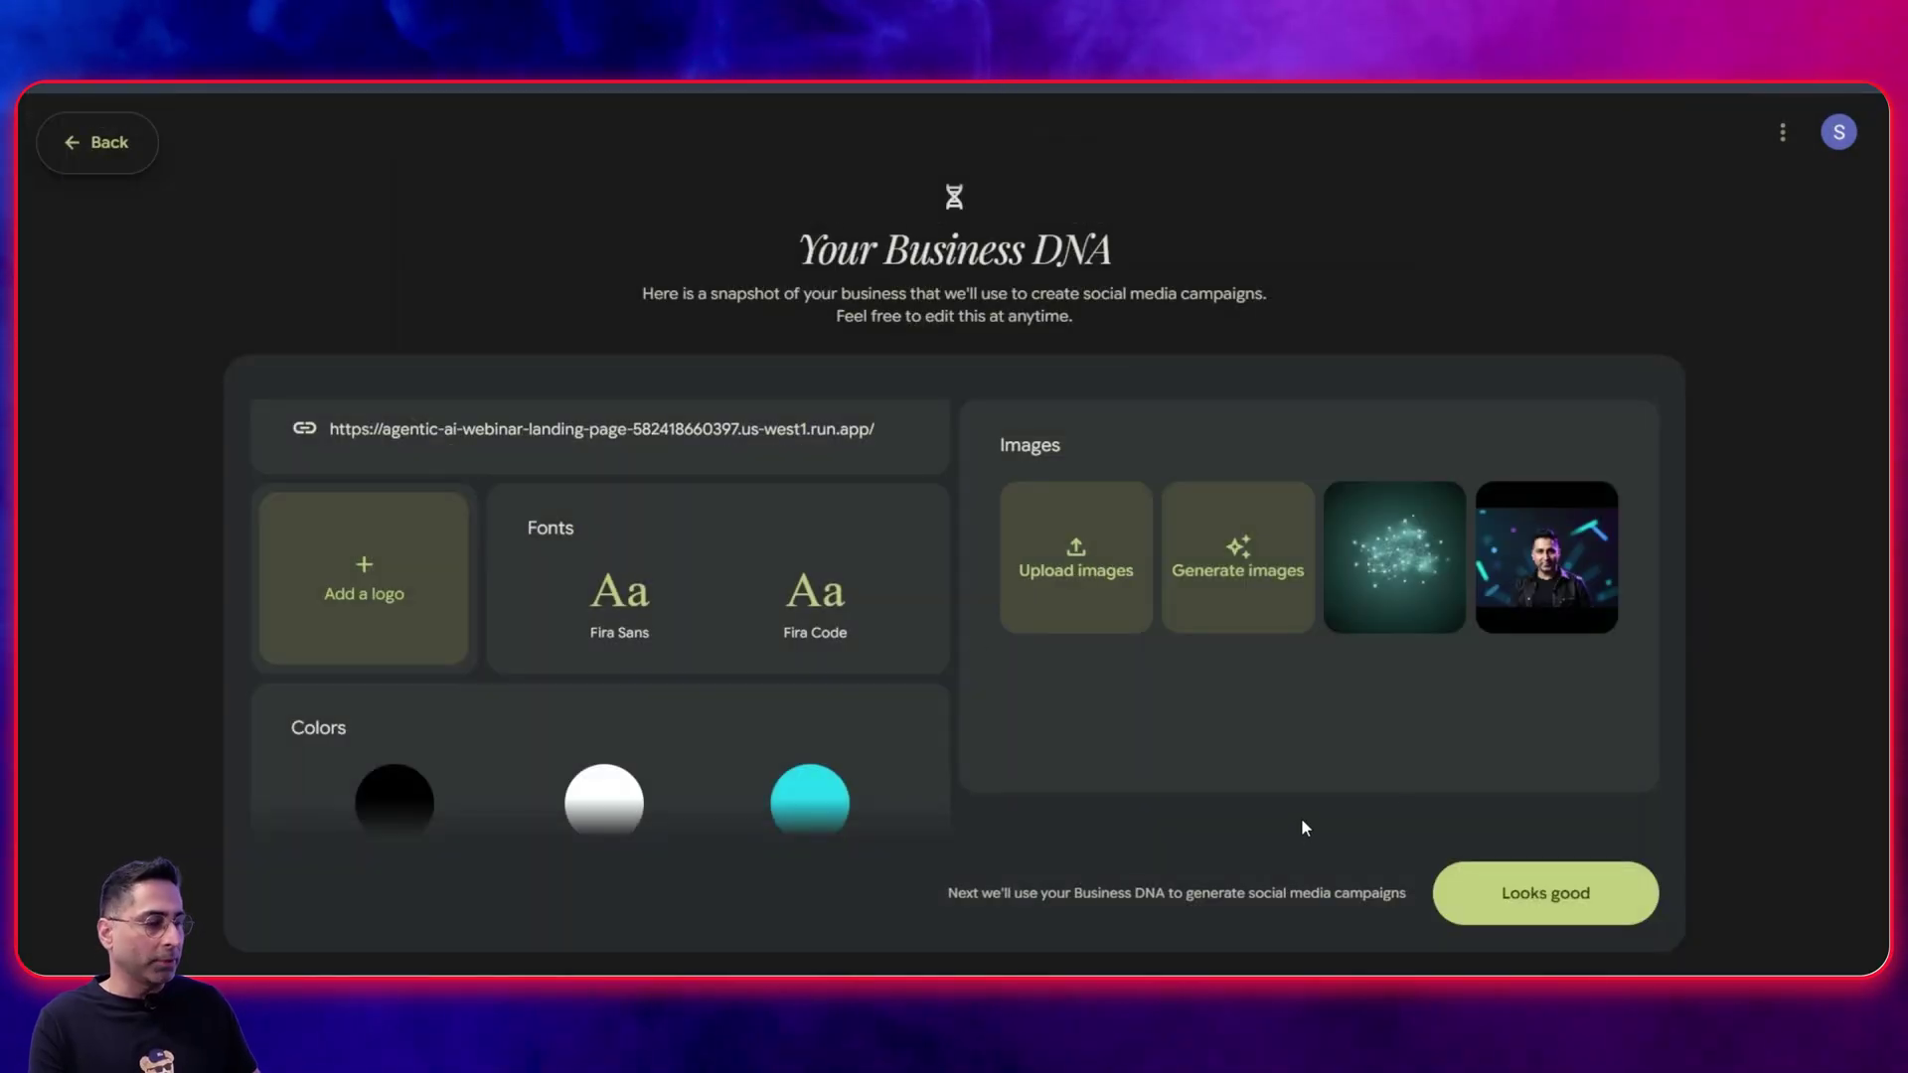
pyautogui.click(1507, 590)
pyautogui.click(1506, 590)
# - Review colours #000000, #ffffff, #22d3ee, tagline and brand values Expertise, Innovation, Production-grade application
pyautogui.scroll(-5, 507, 616)
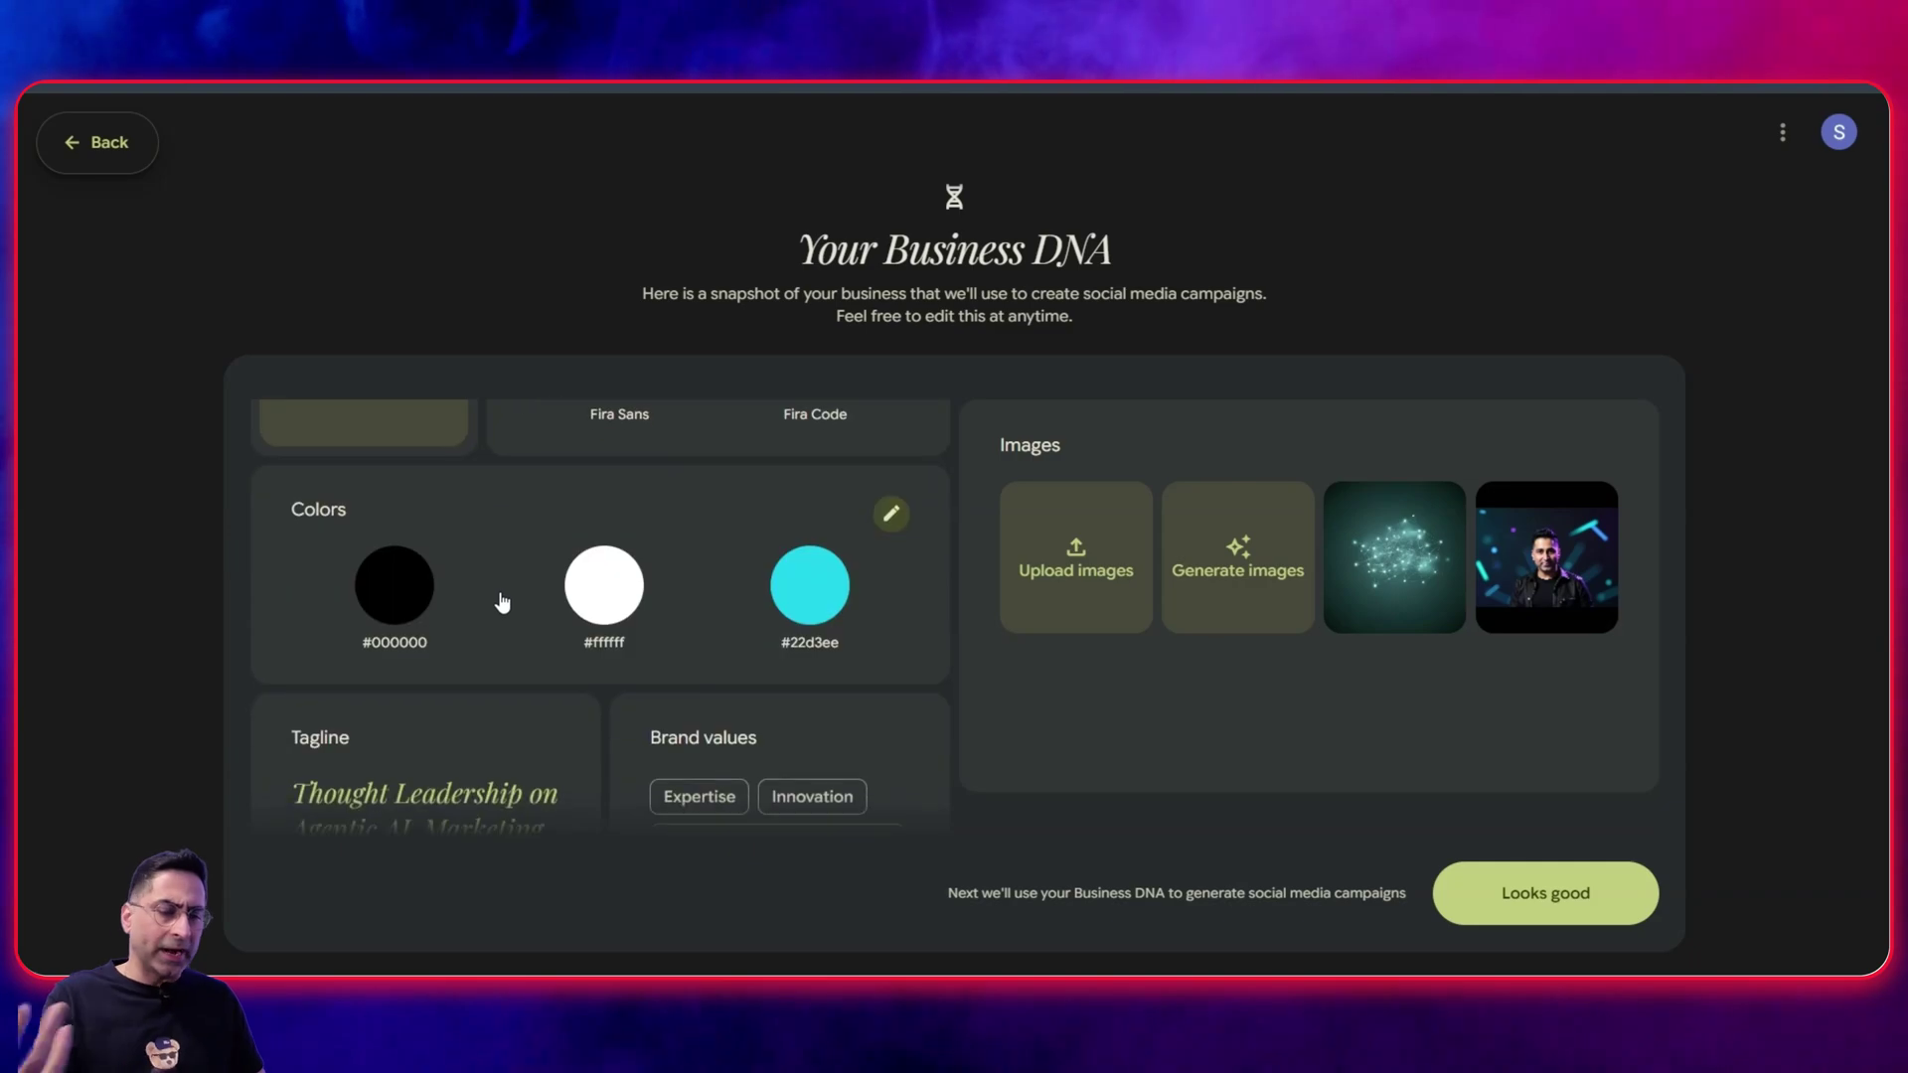
pyautogui.scroll(1, 502, 611)
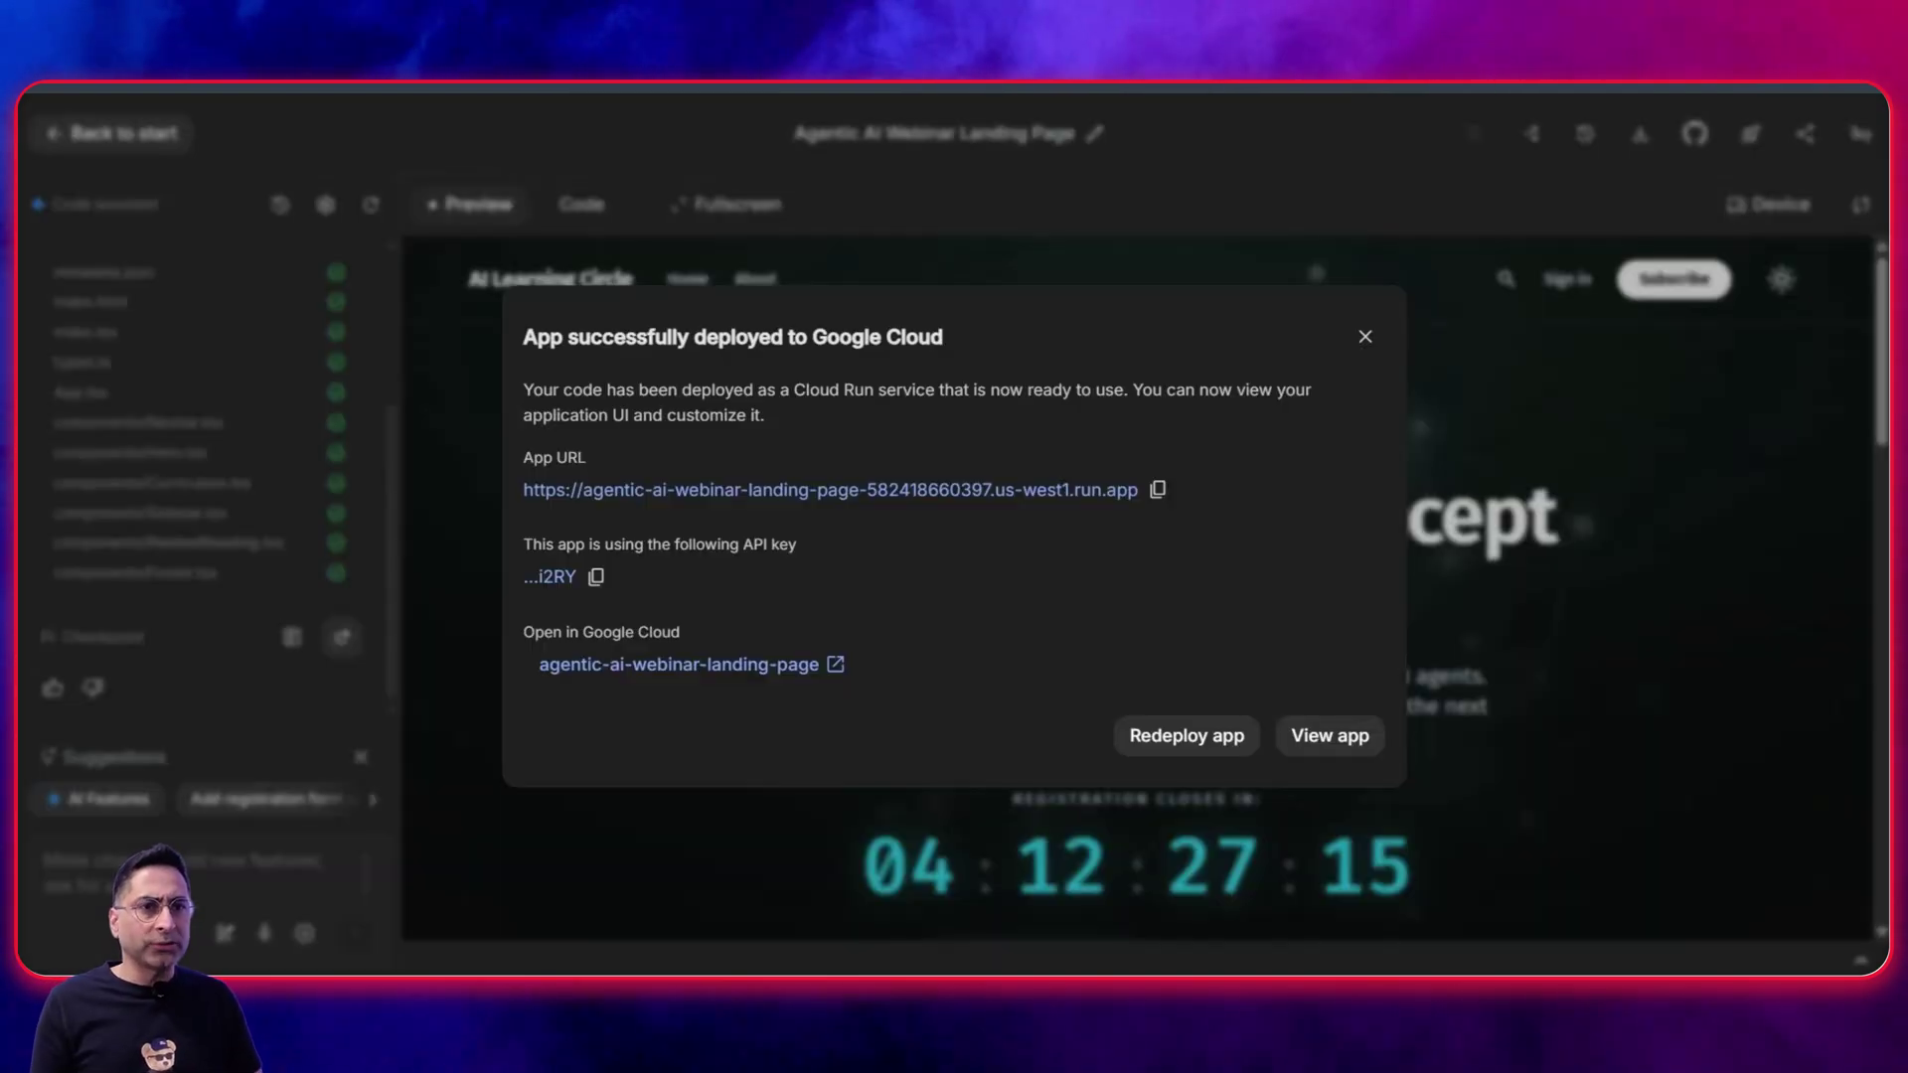
pyautogui.click(1329, 735)
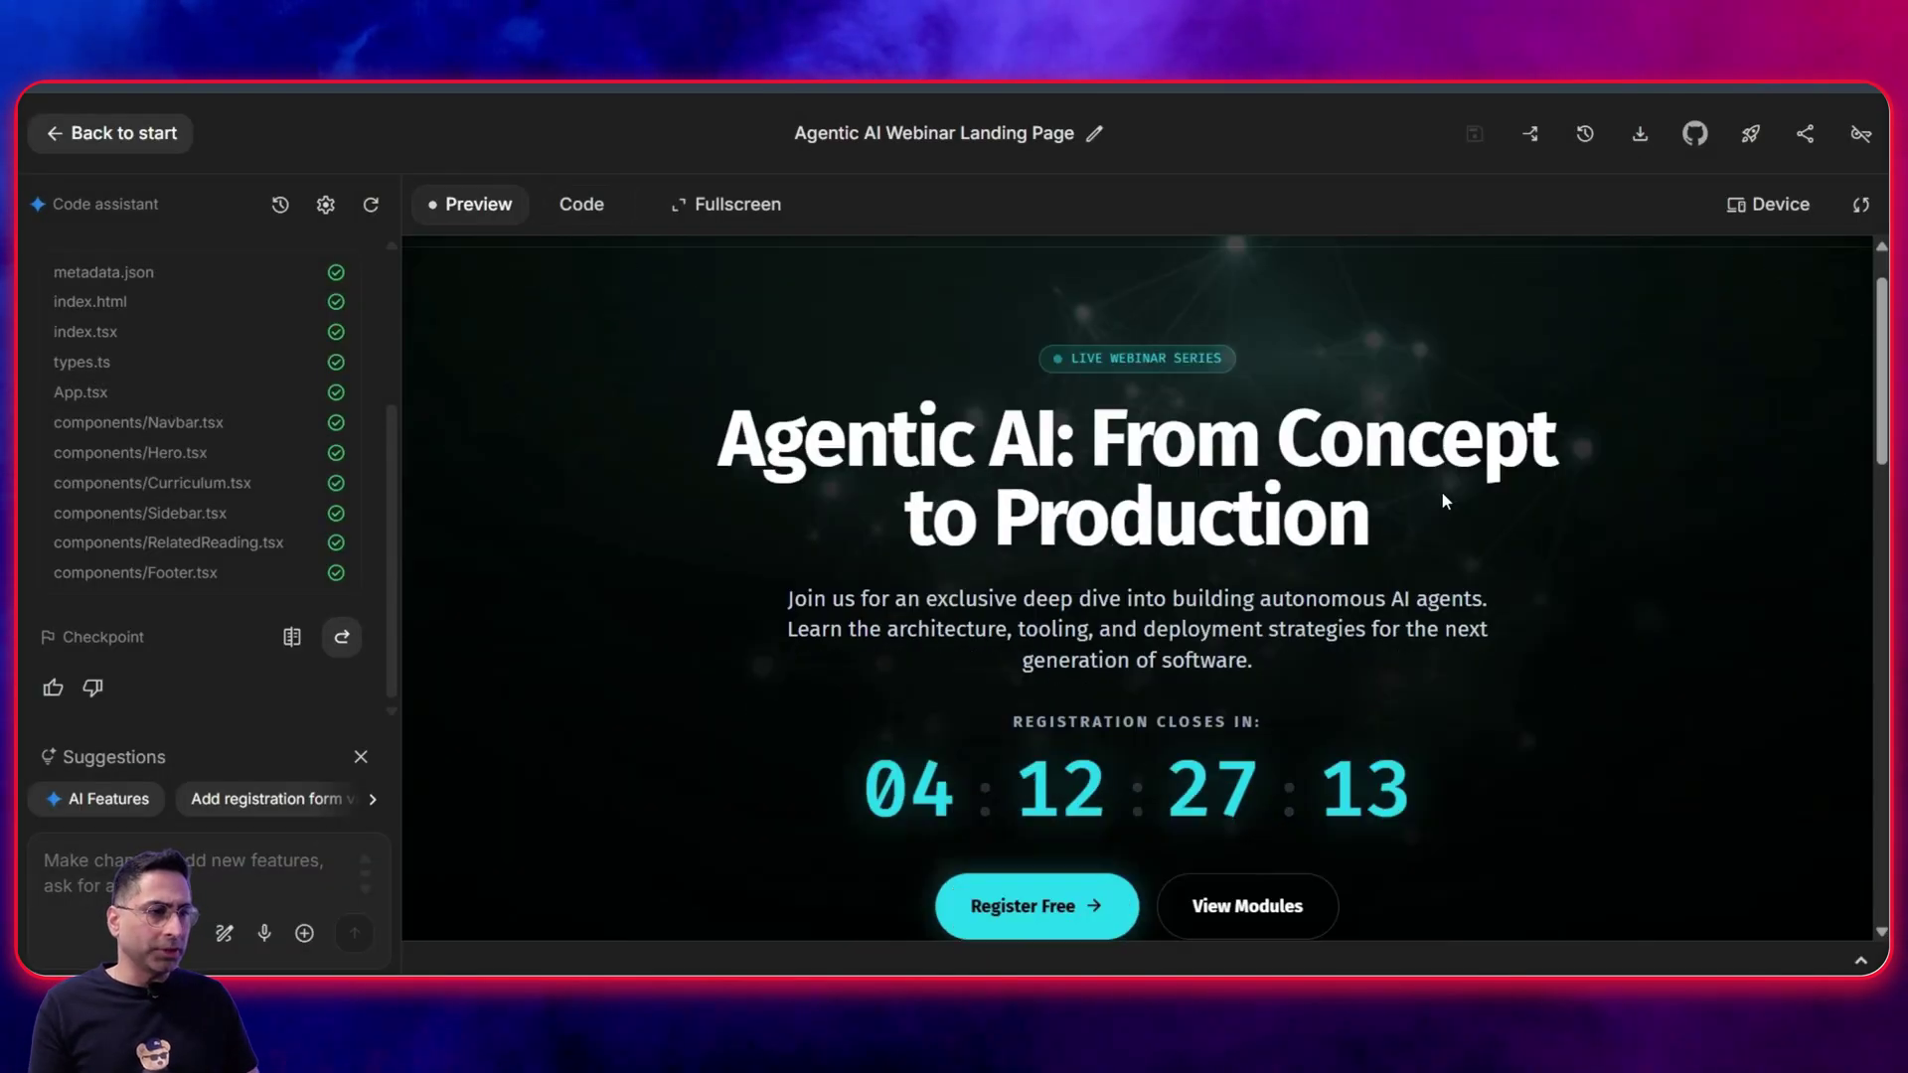
pyautogui.scroll(-4, 1441, 527)
pyautogui.scroll(-10, 1438, 558)
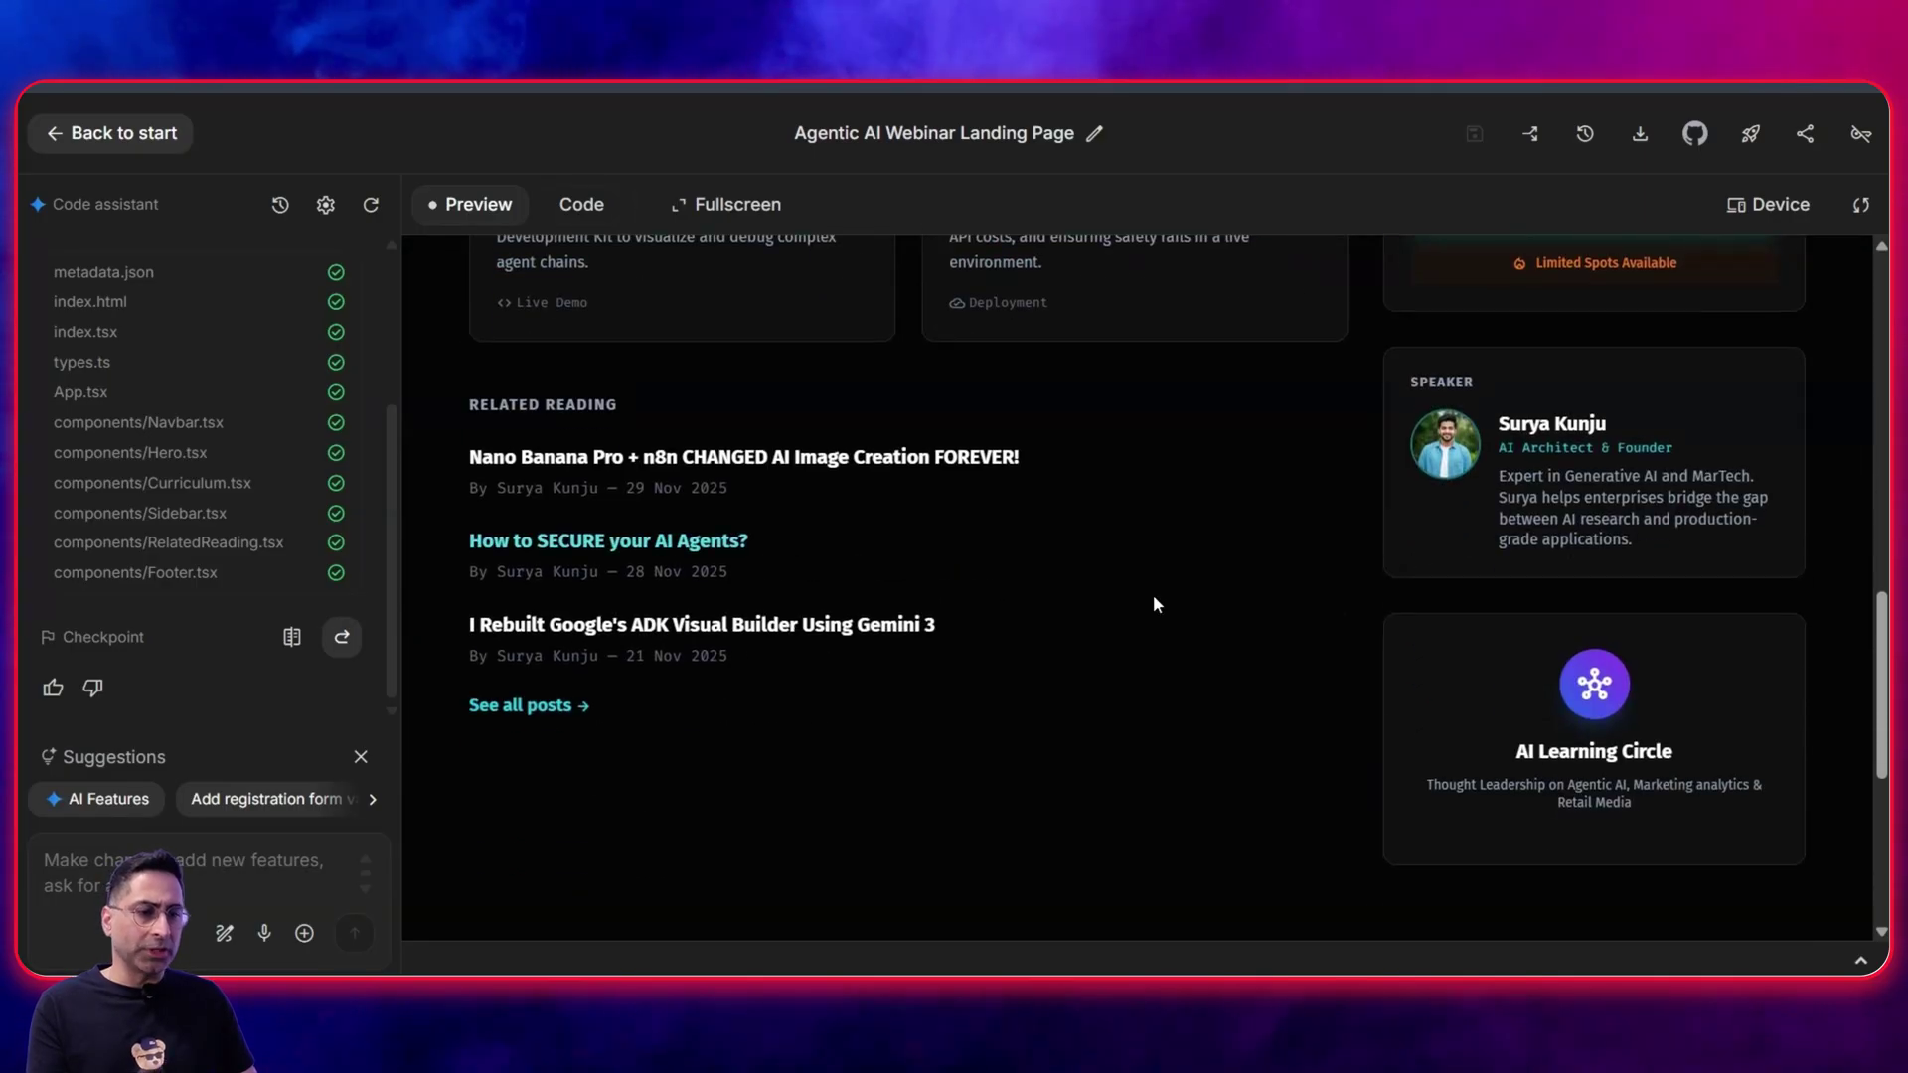
pyautogui.scroll(-2, 1070, 626)
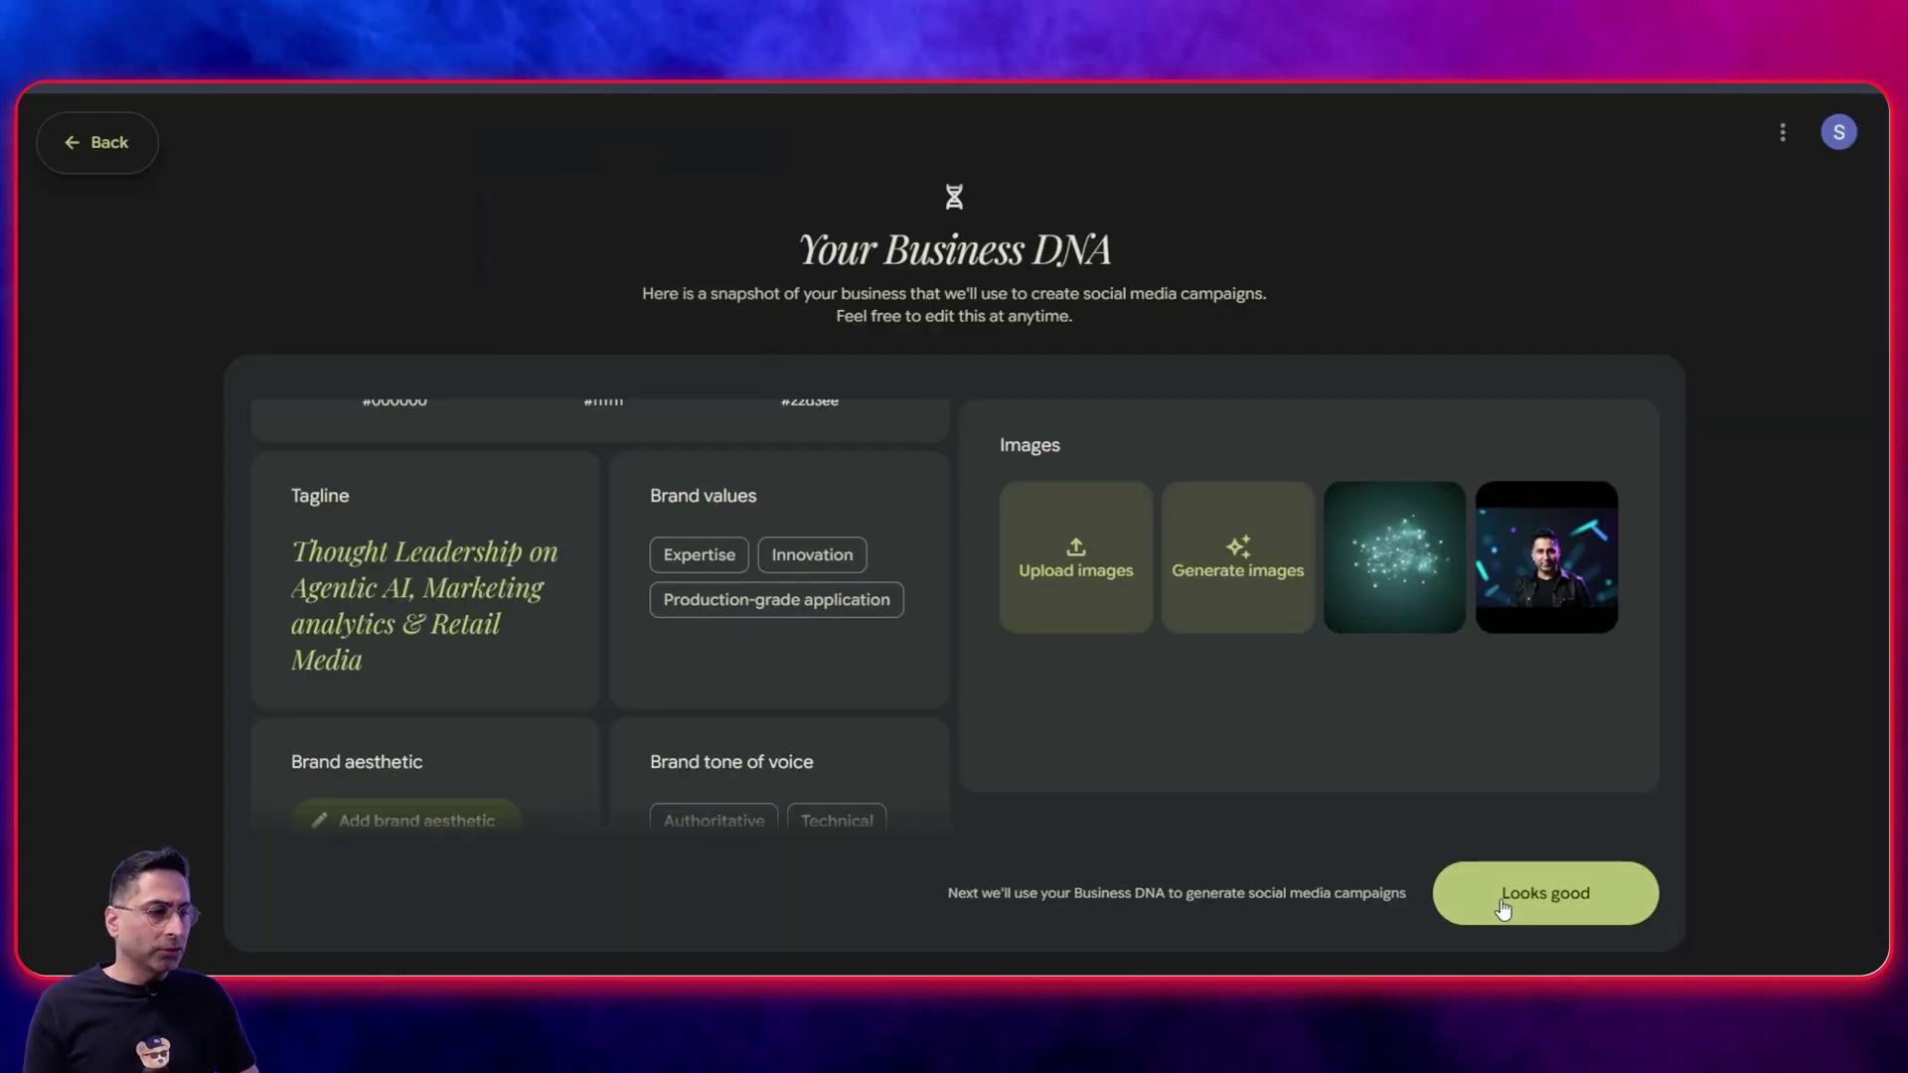
# - Accept the Business DNA, paste the Agentic AI webinar prompt, and start the Master Agentic AI Leadership campaign
pyautogui.click(1500, 901)
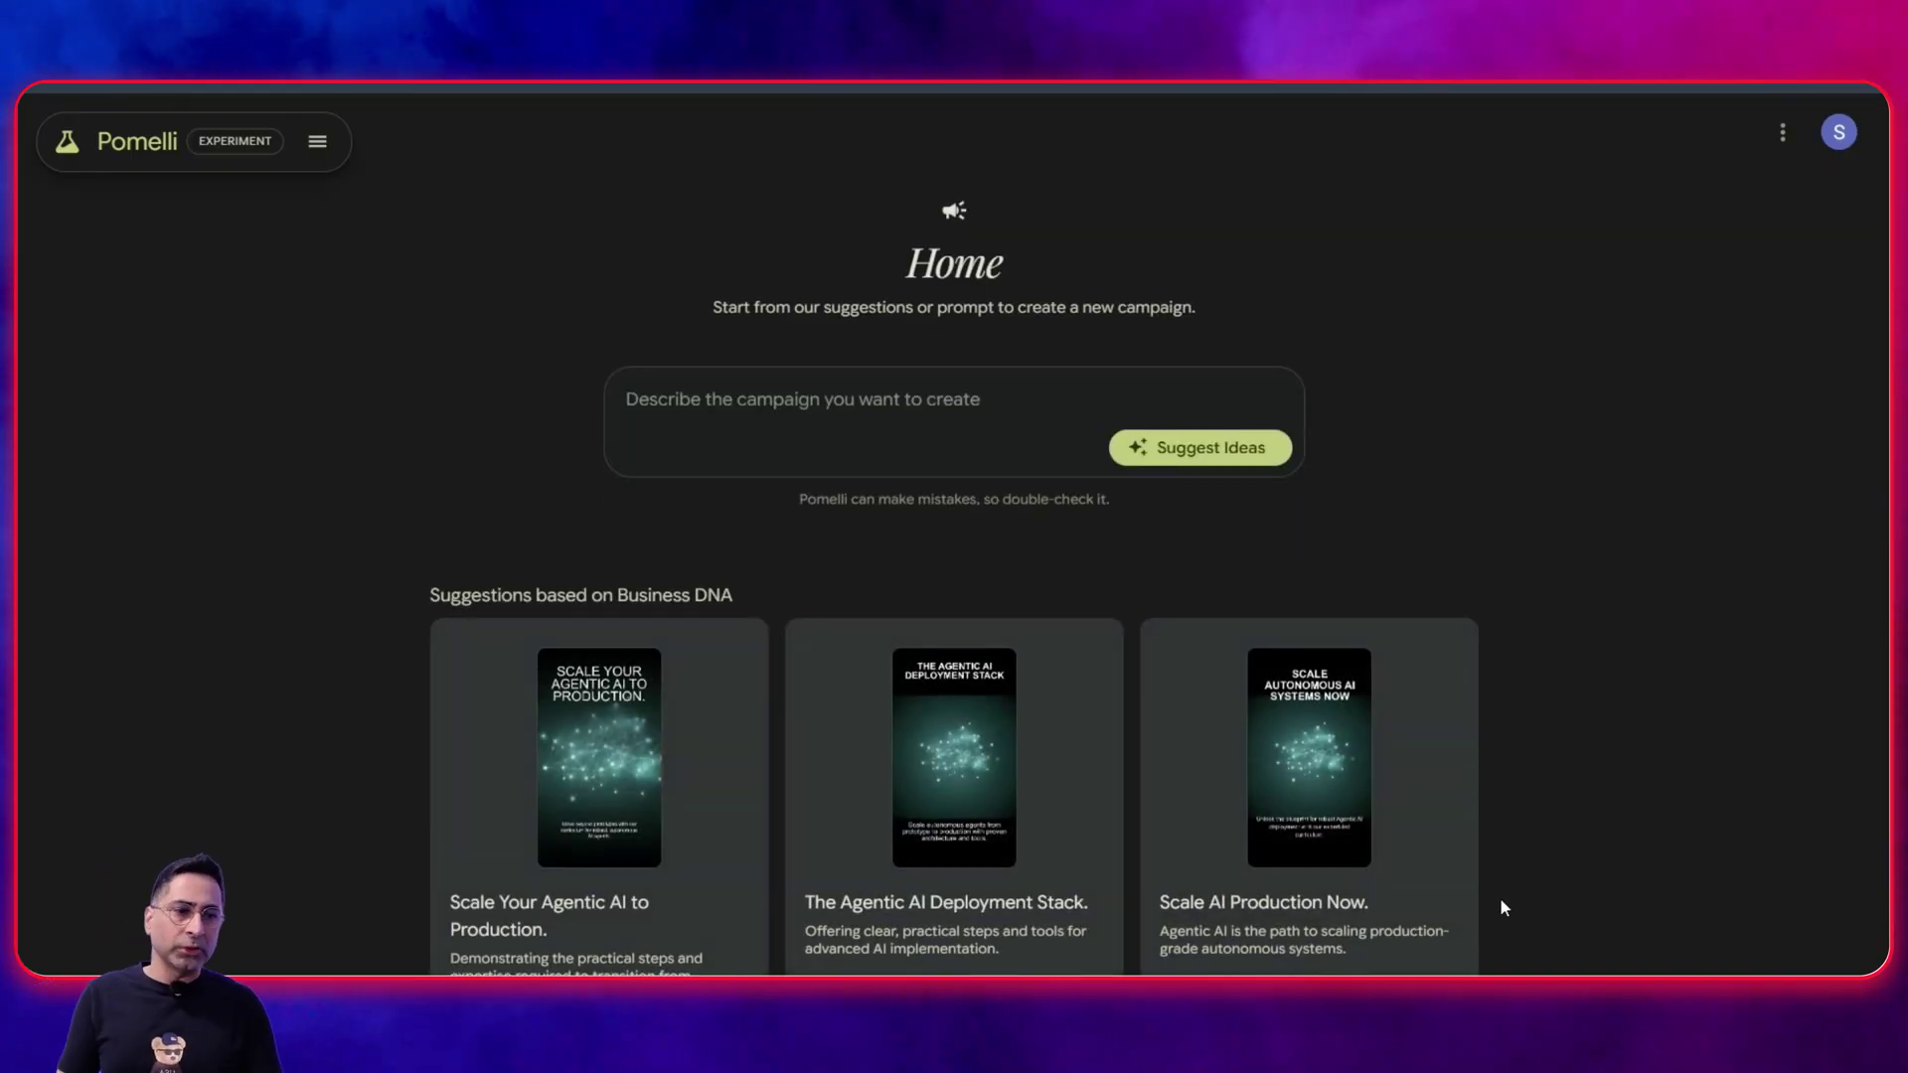
pyautogui.scroll(-2, 733, 590)
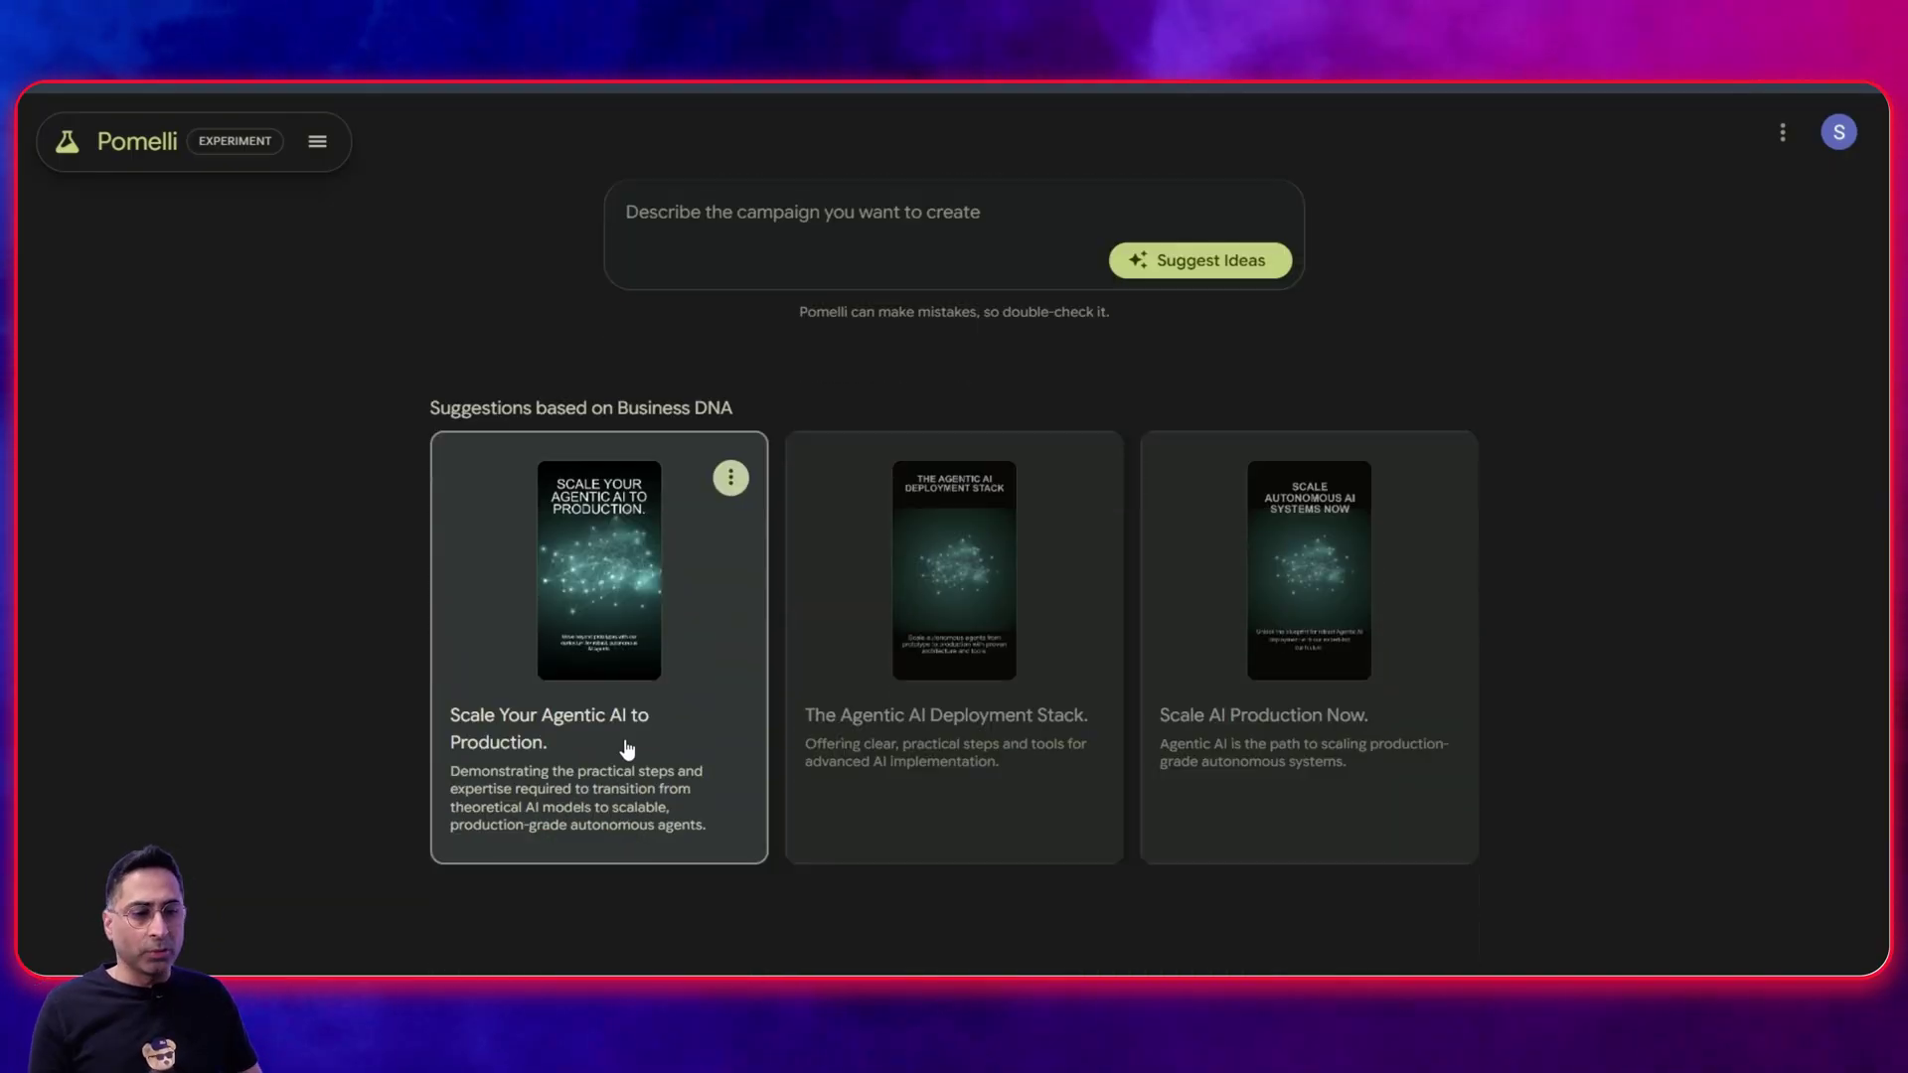
pyautogui.click(698, 237)
pyautogui.scroll(1, 698, 237)
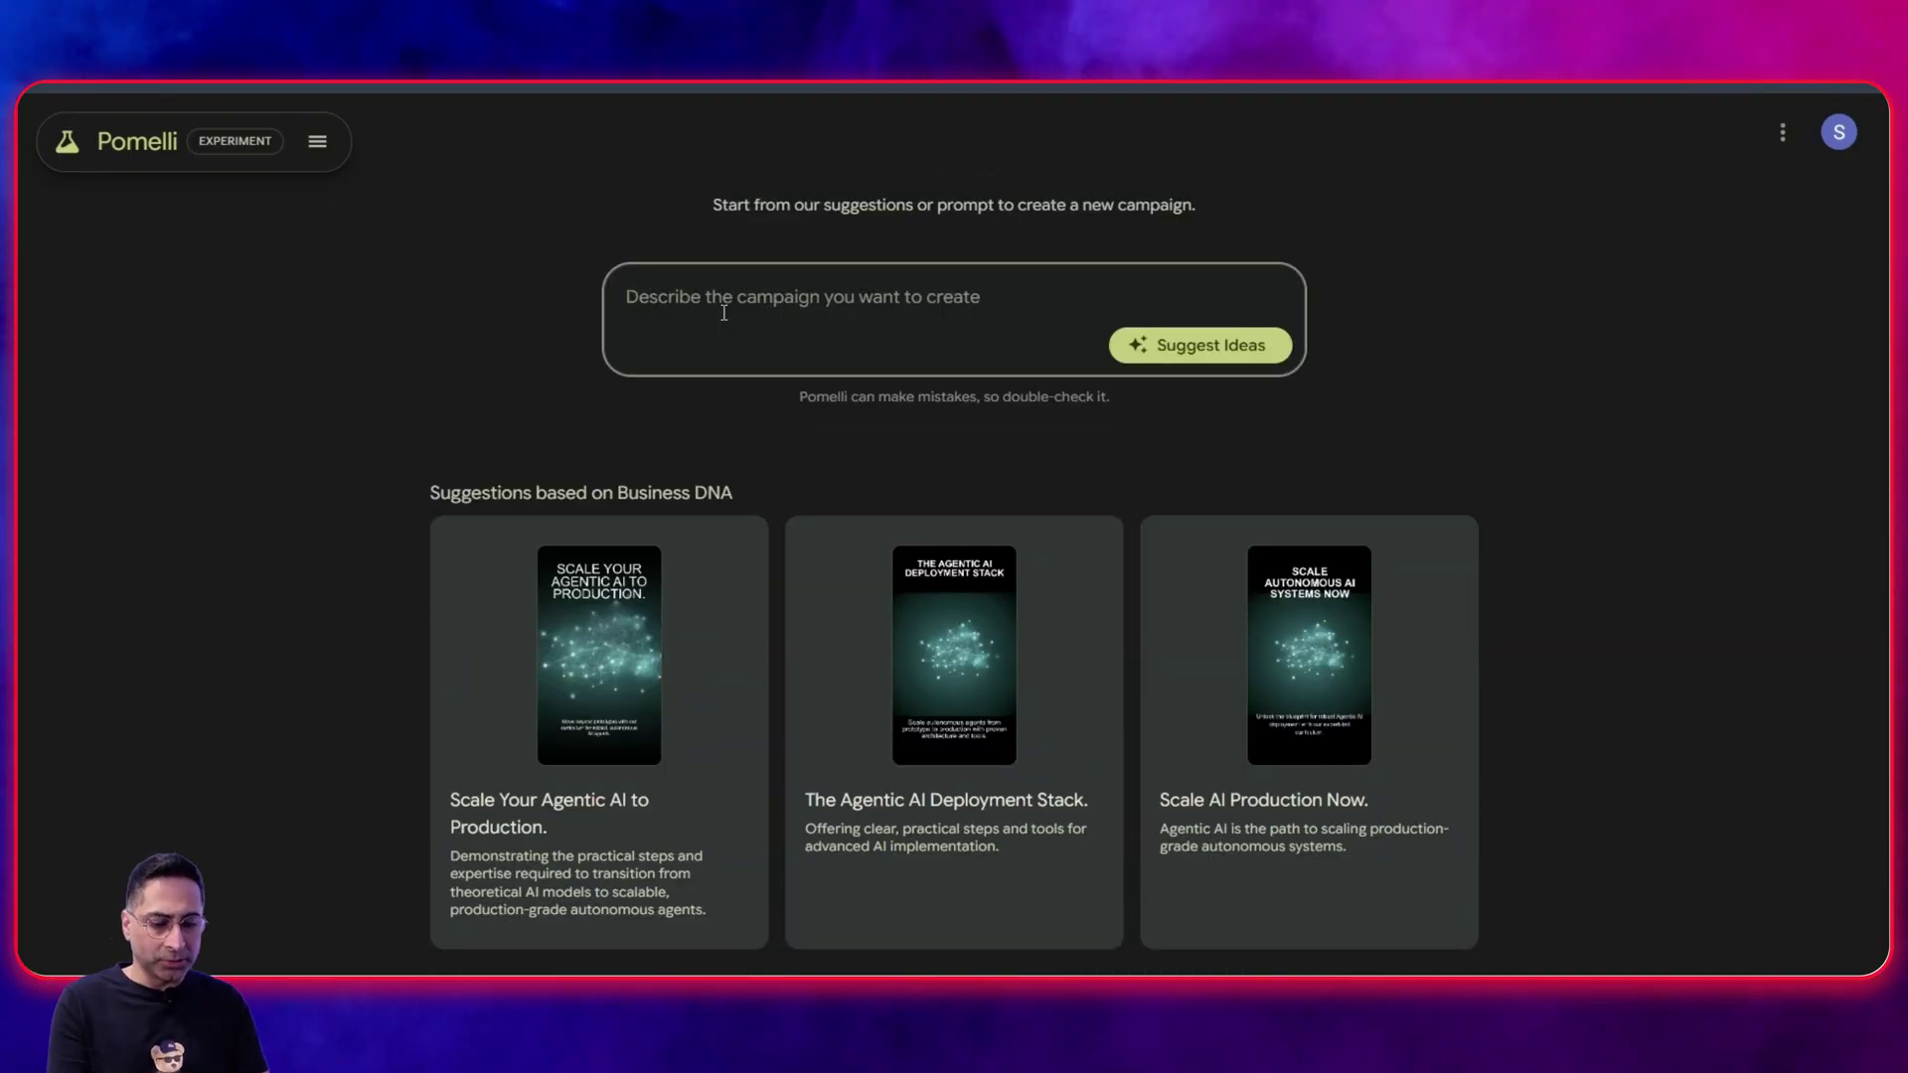
pyautogui.write('Create a campaign for an Agentic AI Webinar series Highlighting the speak in the hero image')
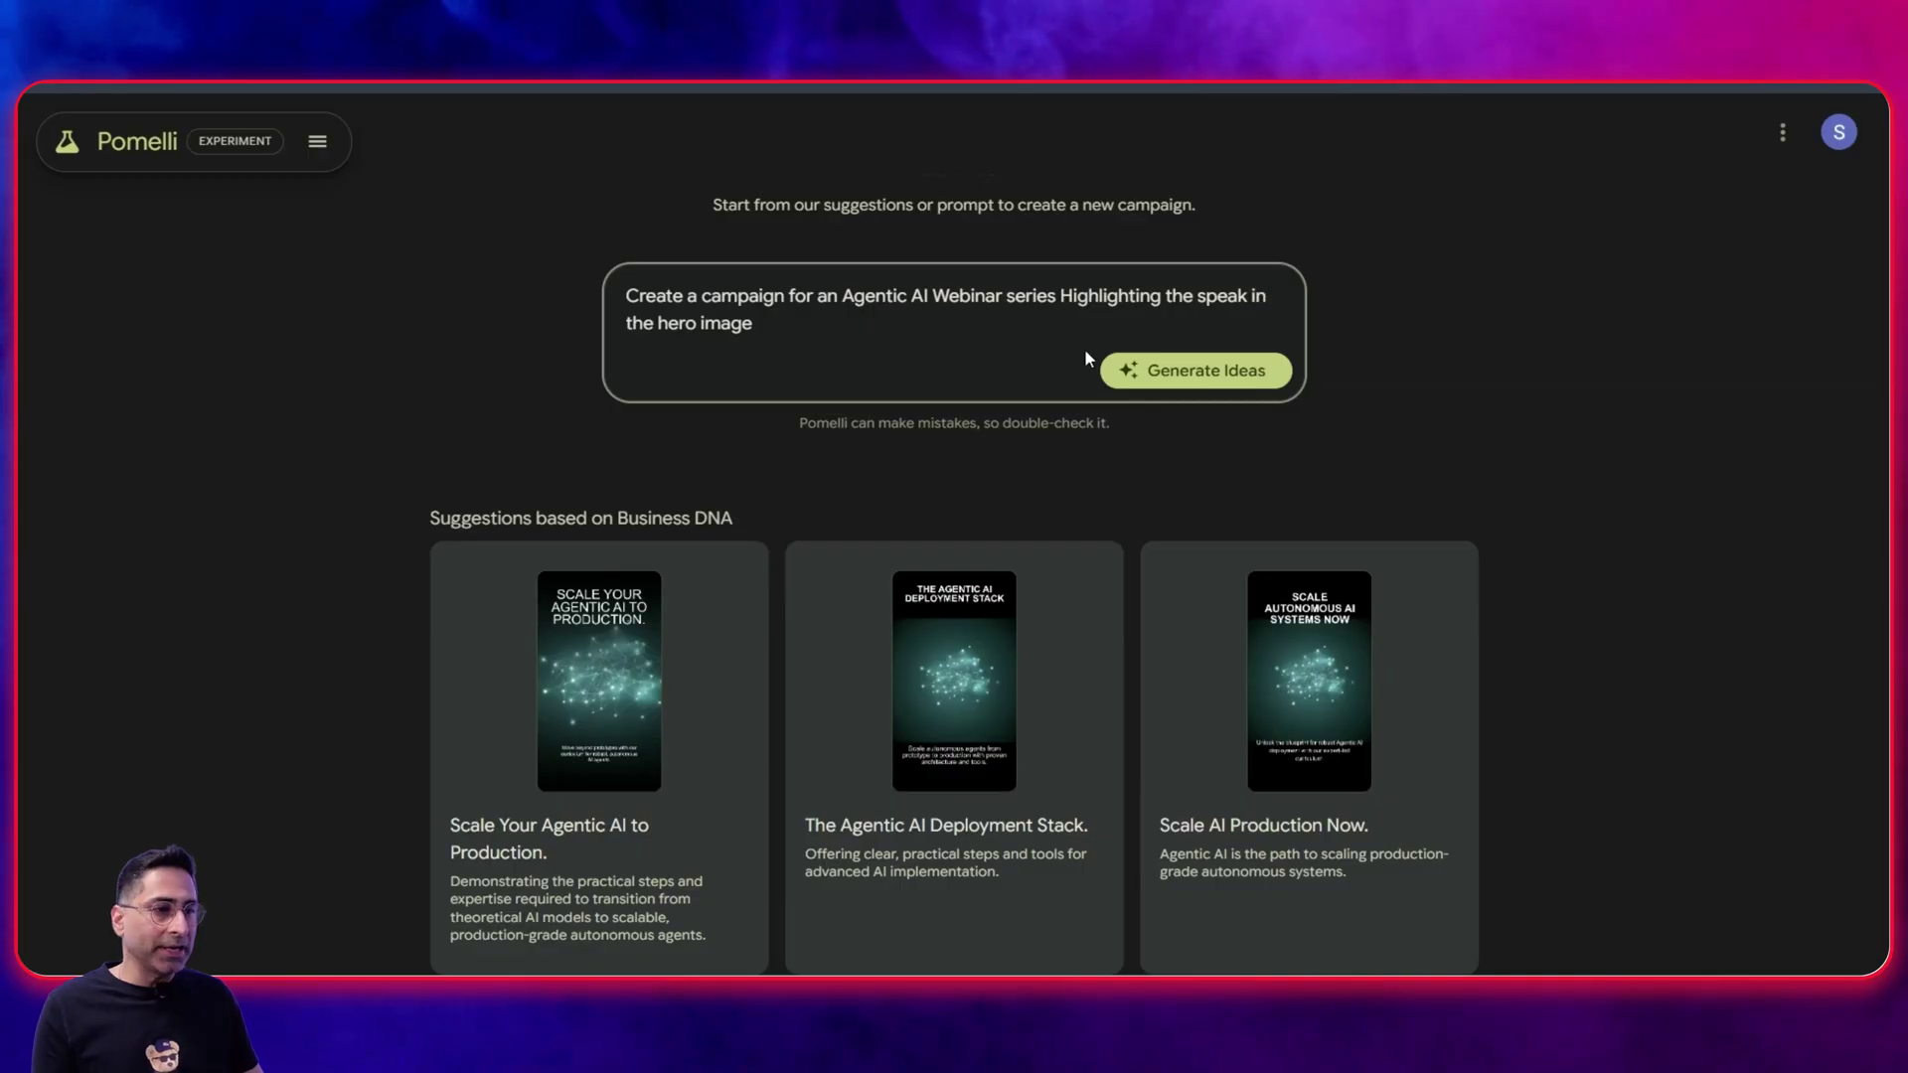
pyautogui.click(1131, 369)
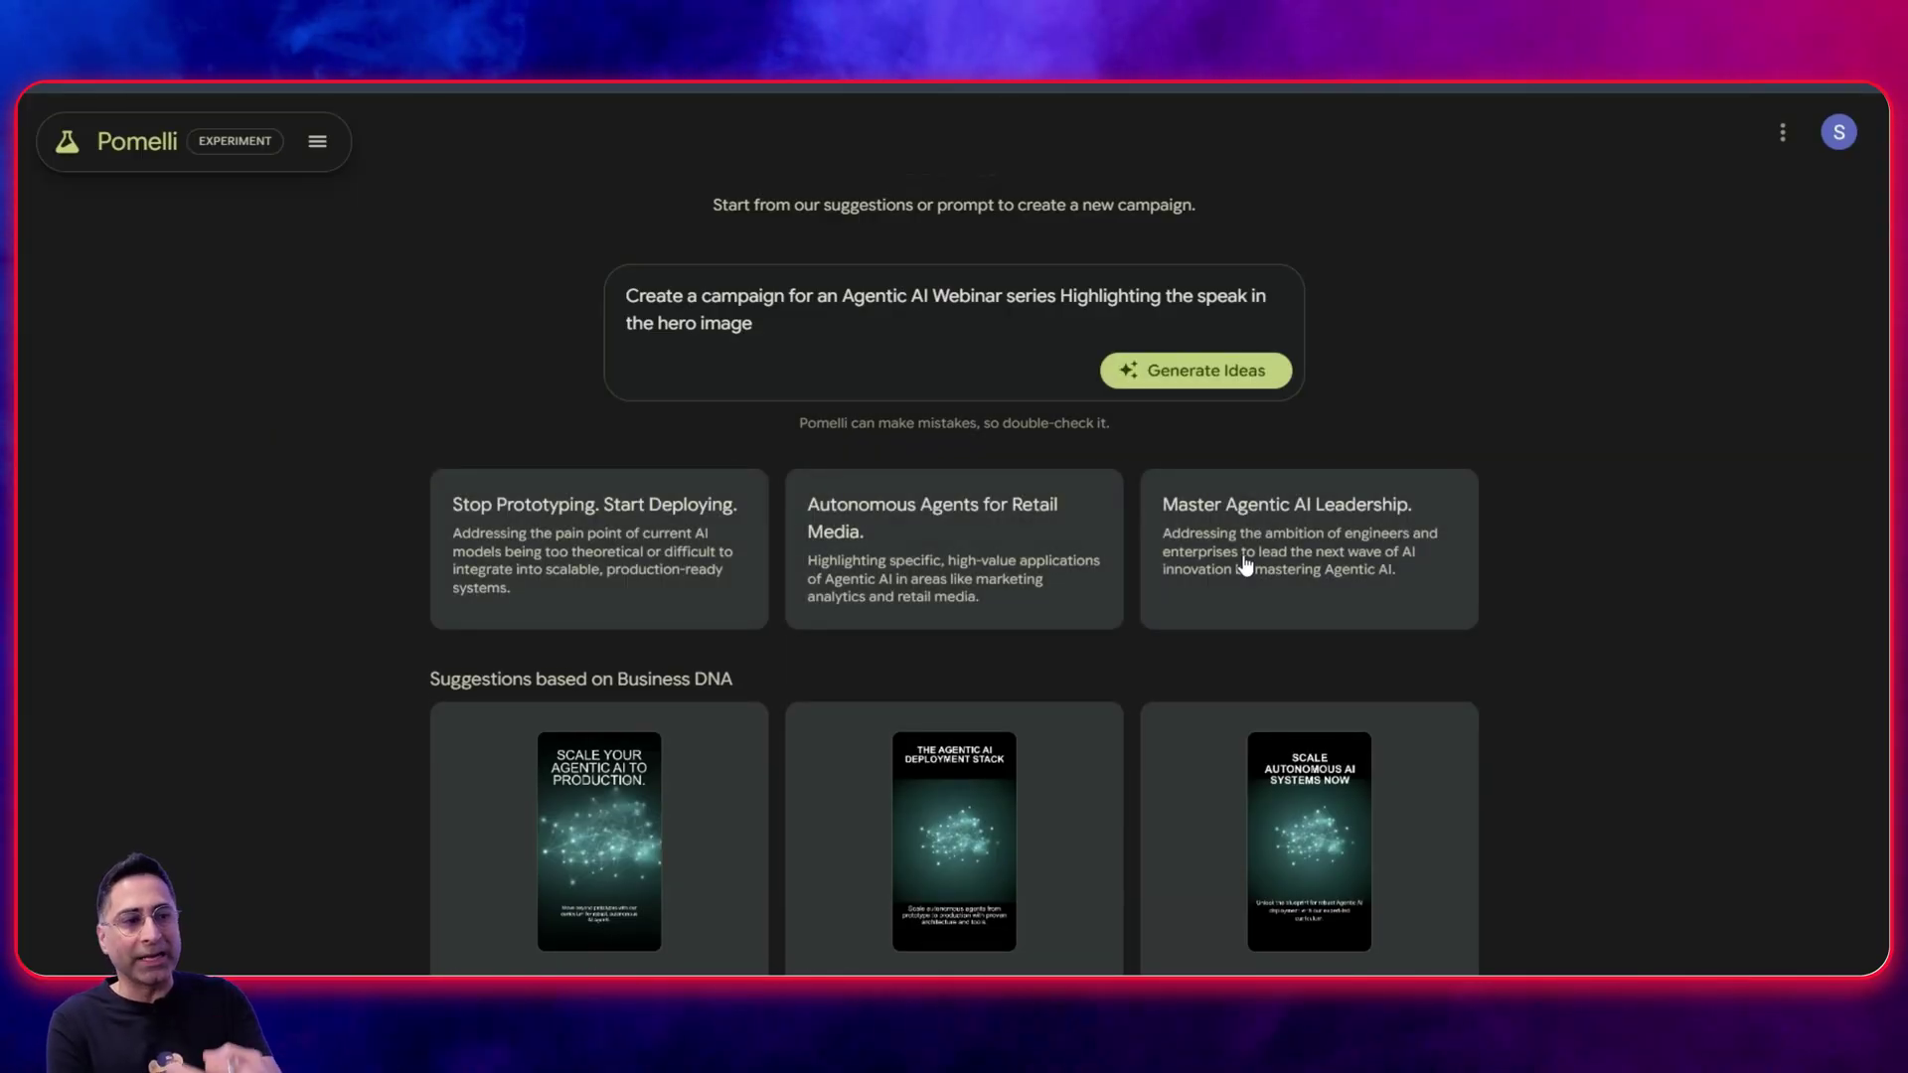
pyautogui.click(1260, 559)
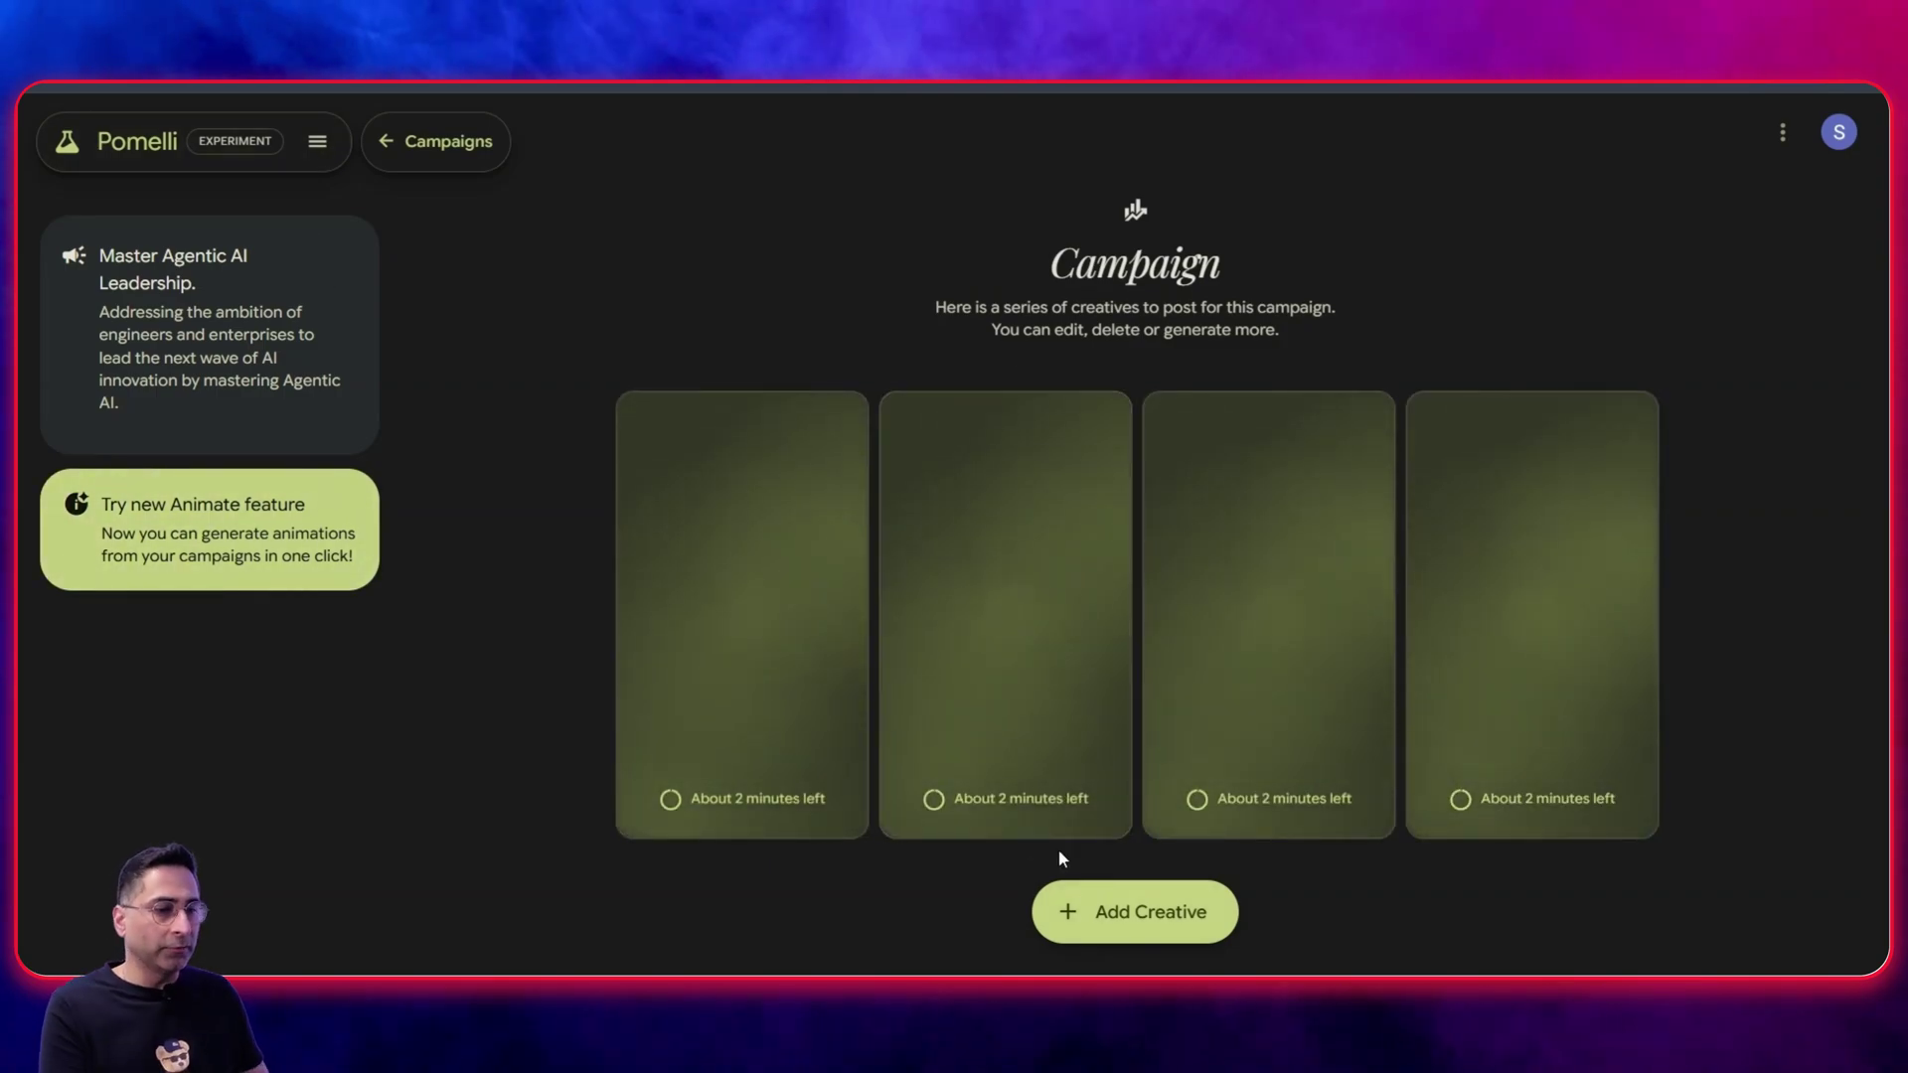
# - Launch the Stop Prototyping campaign, then reopen Master Agentic AI Leadership with its four finished creatives
pyautogui.click(432, 139)
pyautogui.click(638, 641)
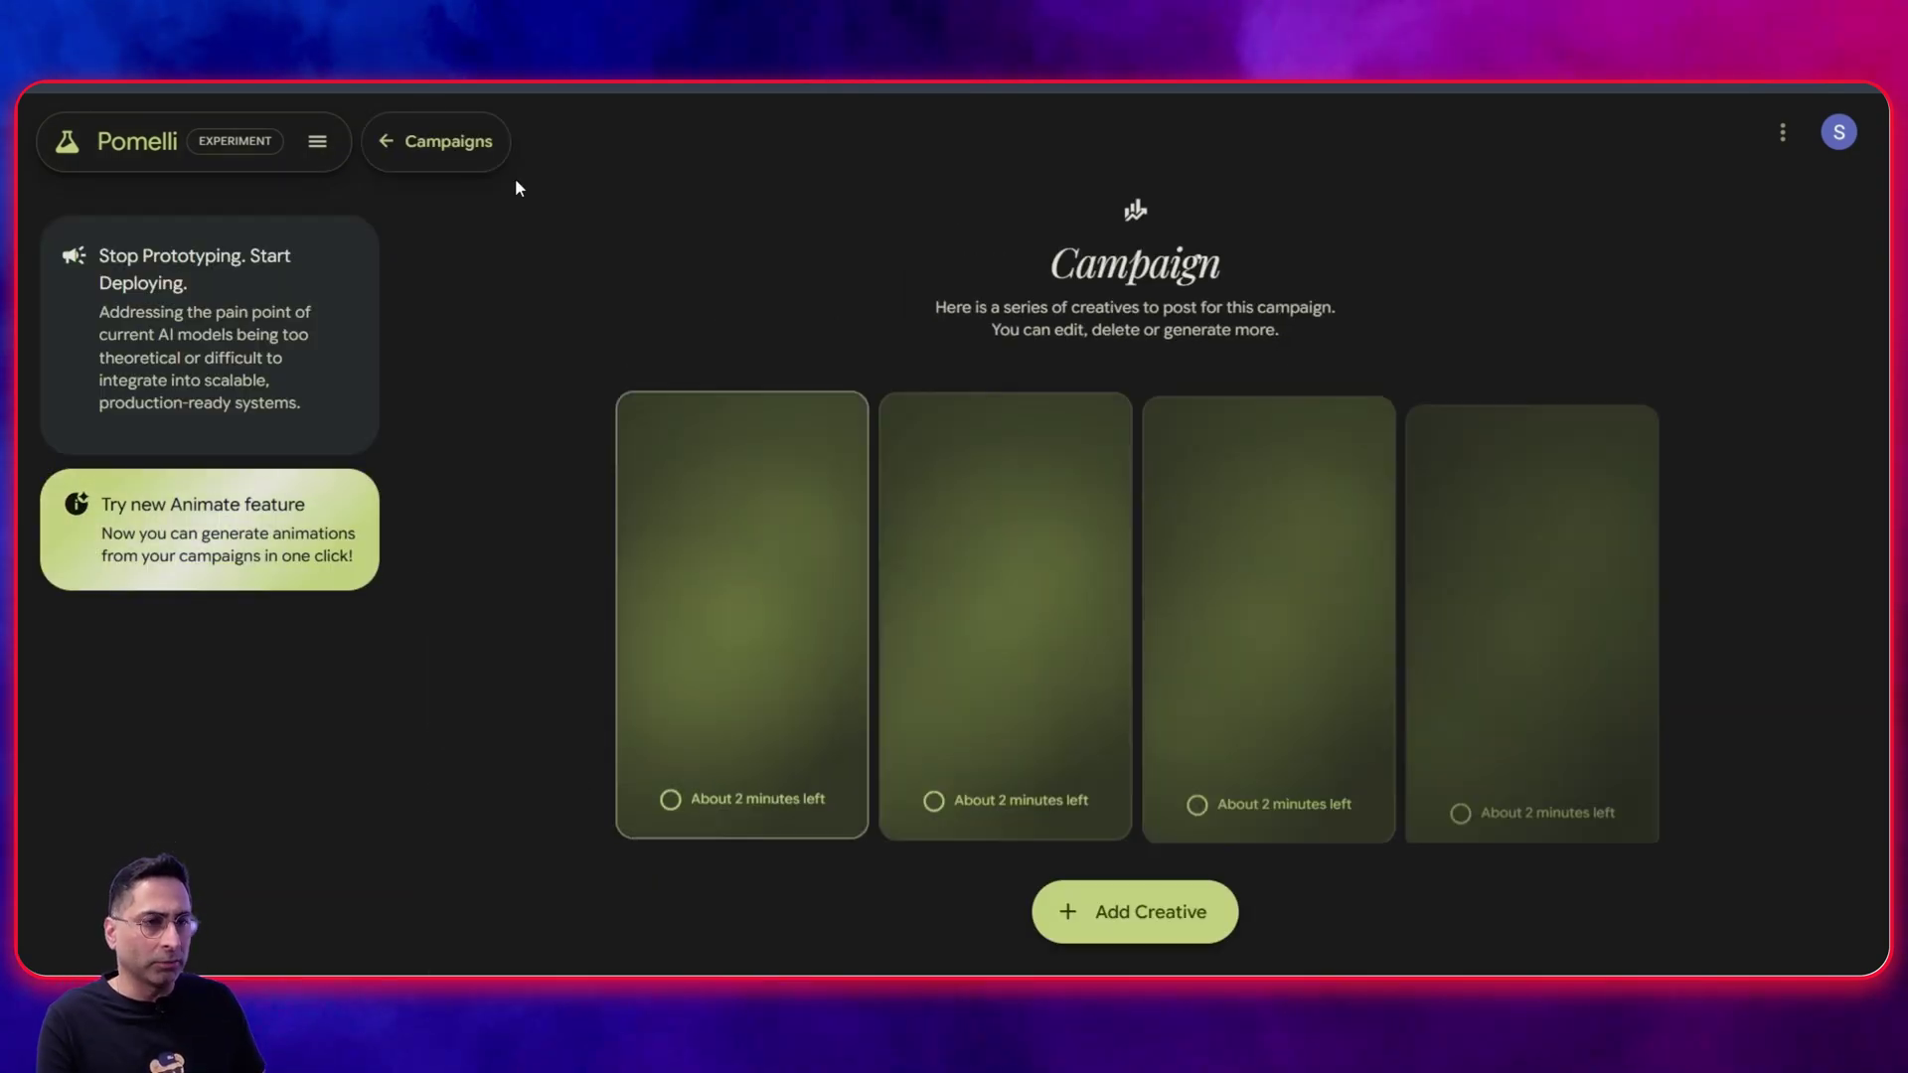
pyautogui.click(447, 139)
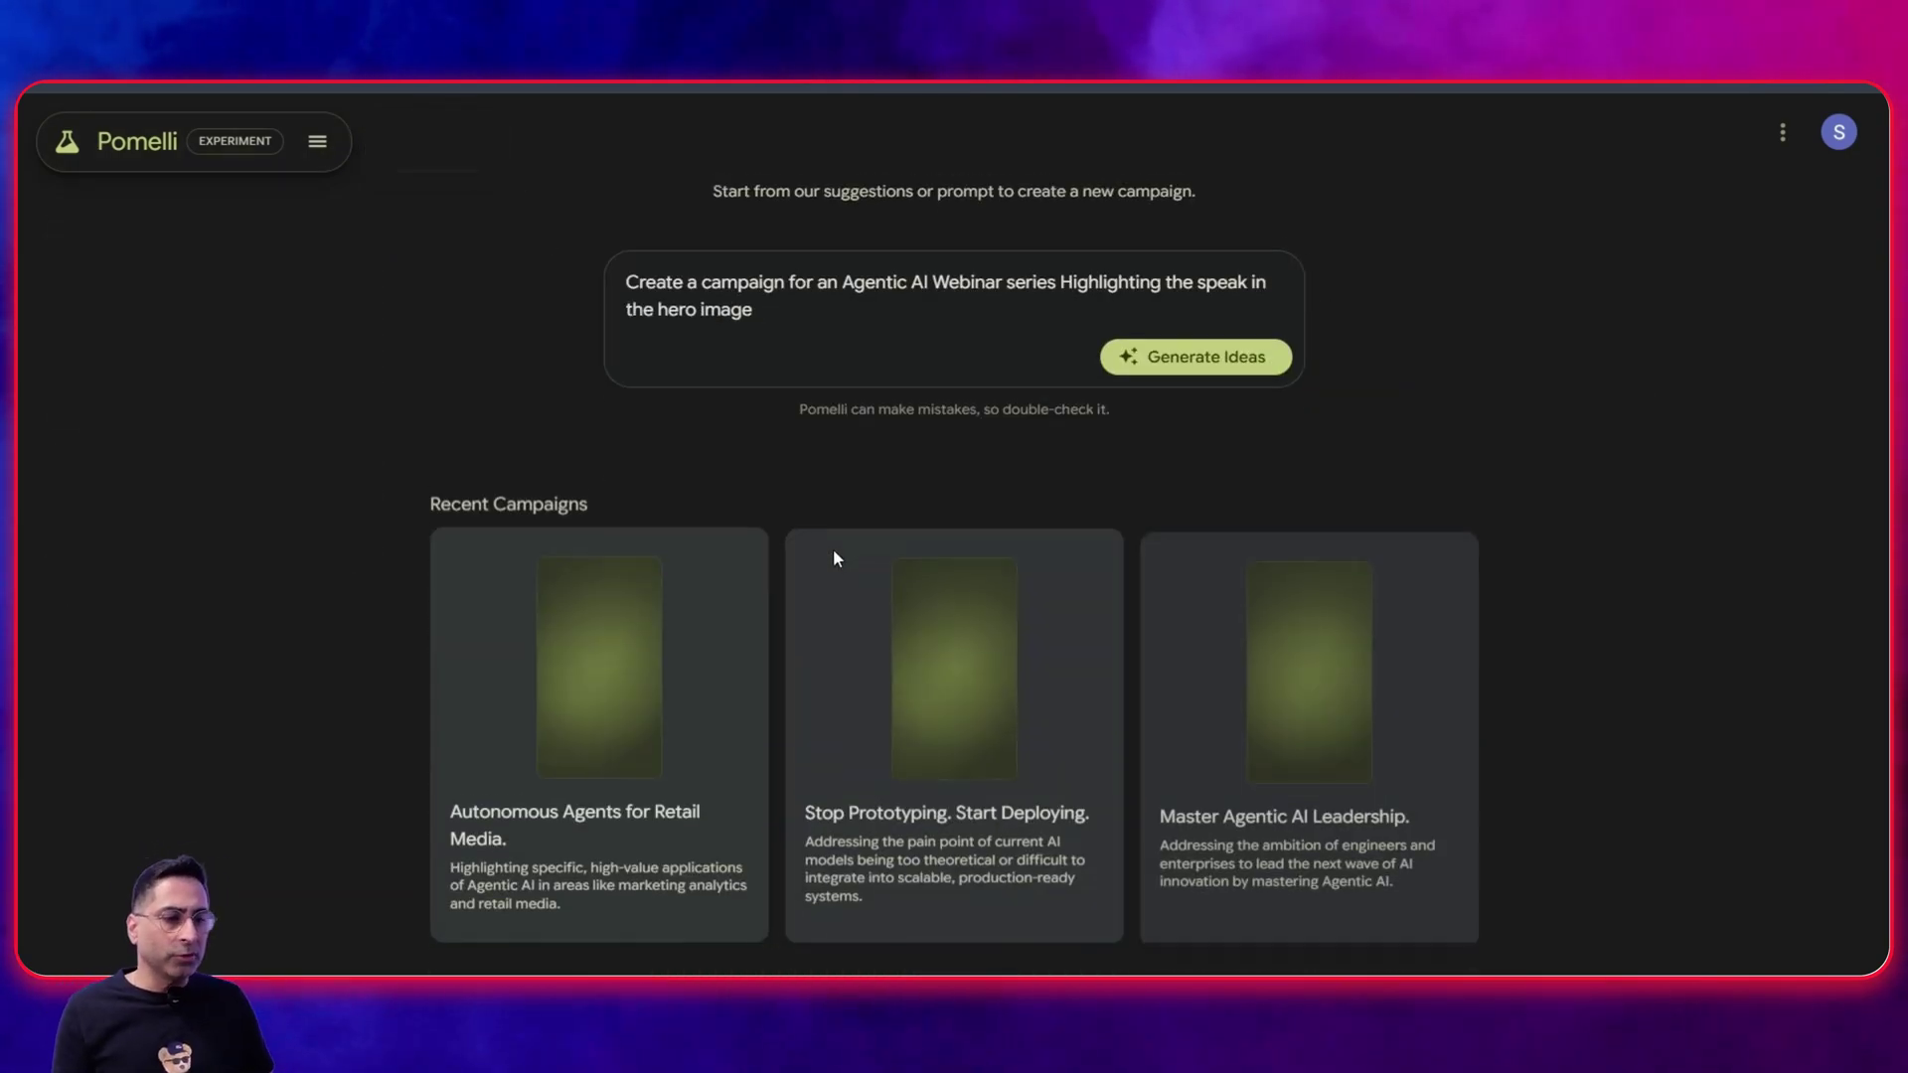
pyautogui.scroll(-3, 833, 549)
pyautogui.scroll(-1, 740, 660)
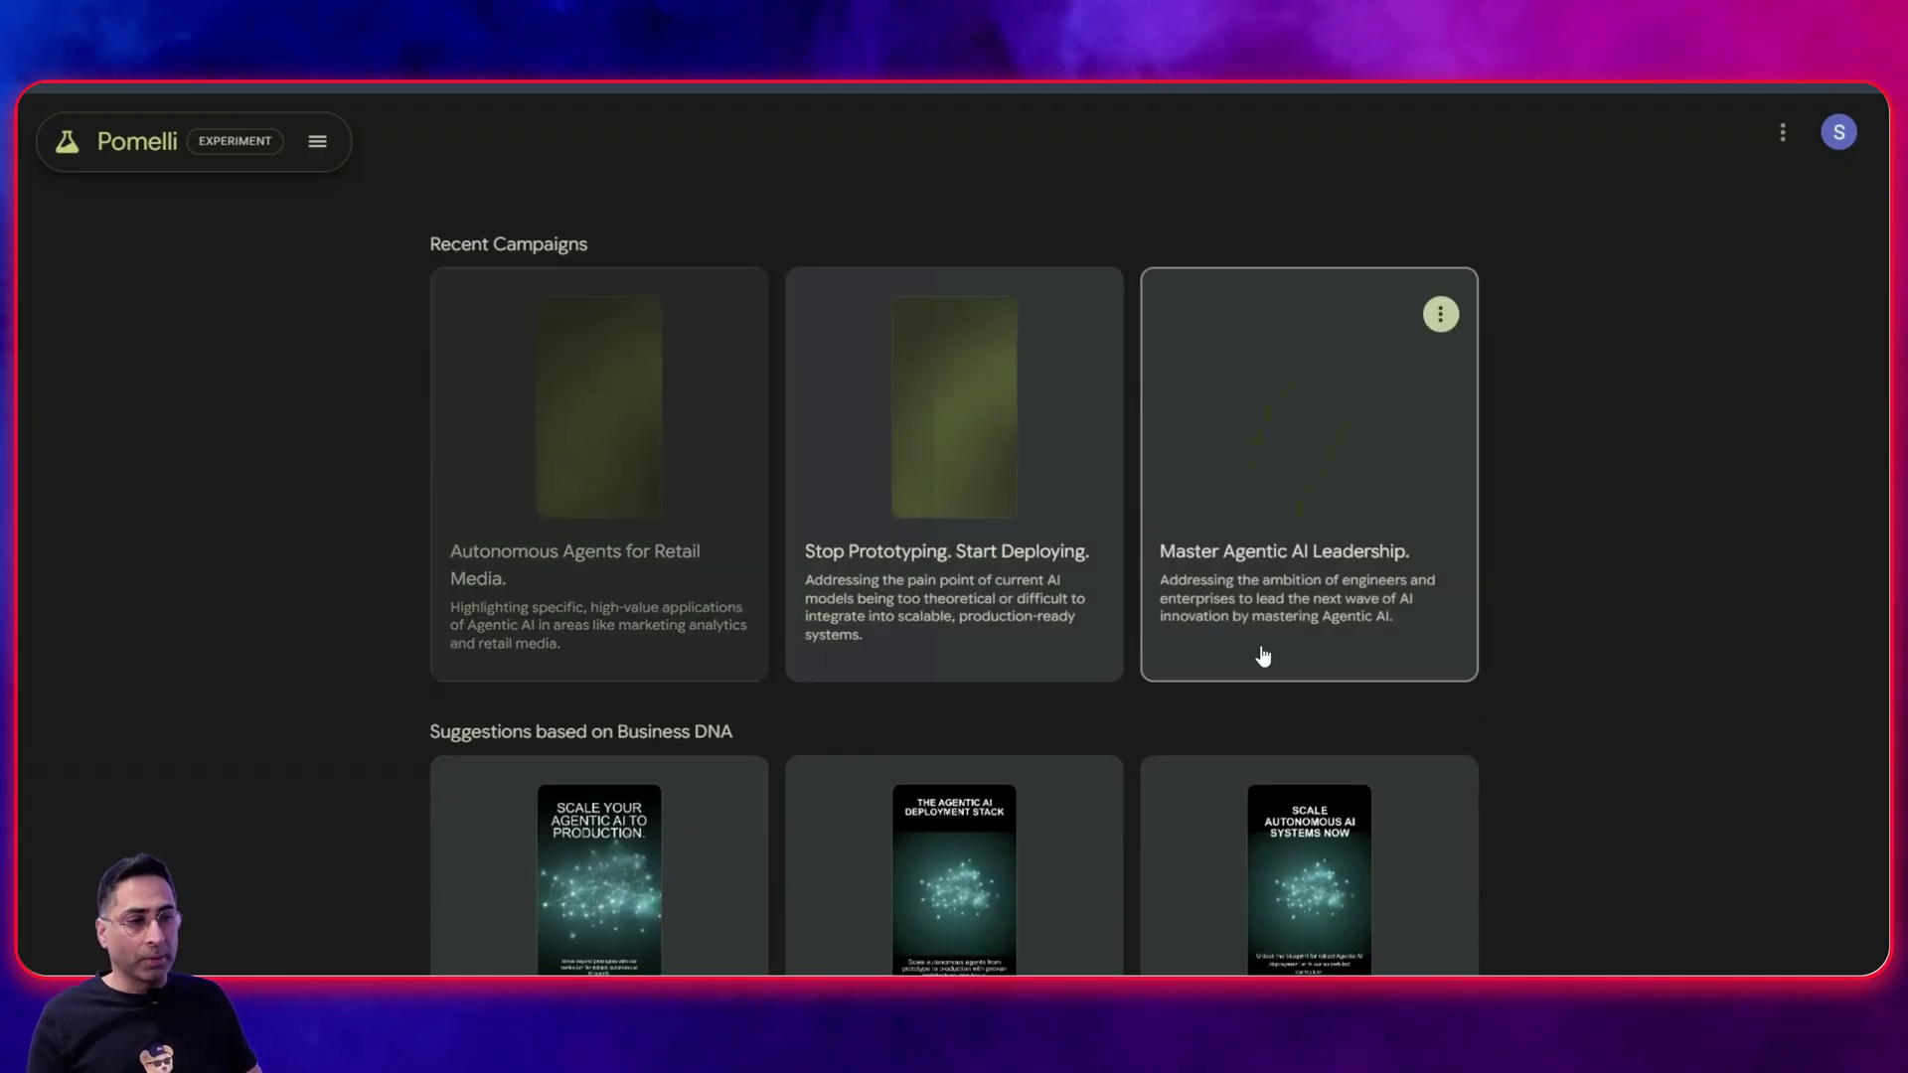
pyautogui.click(1275, 619)
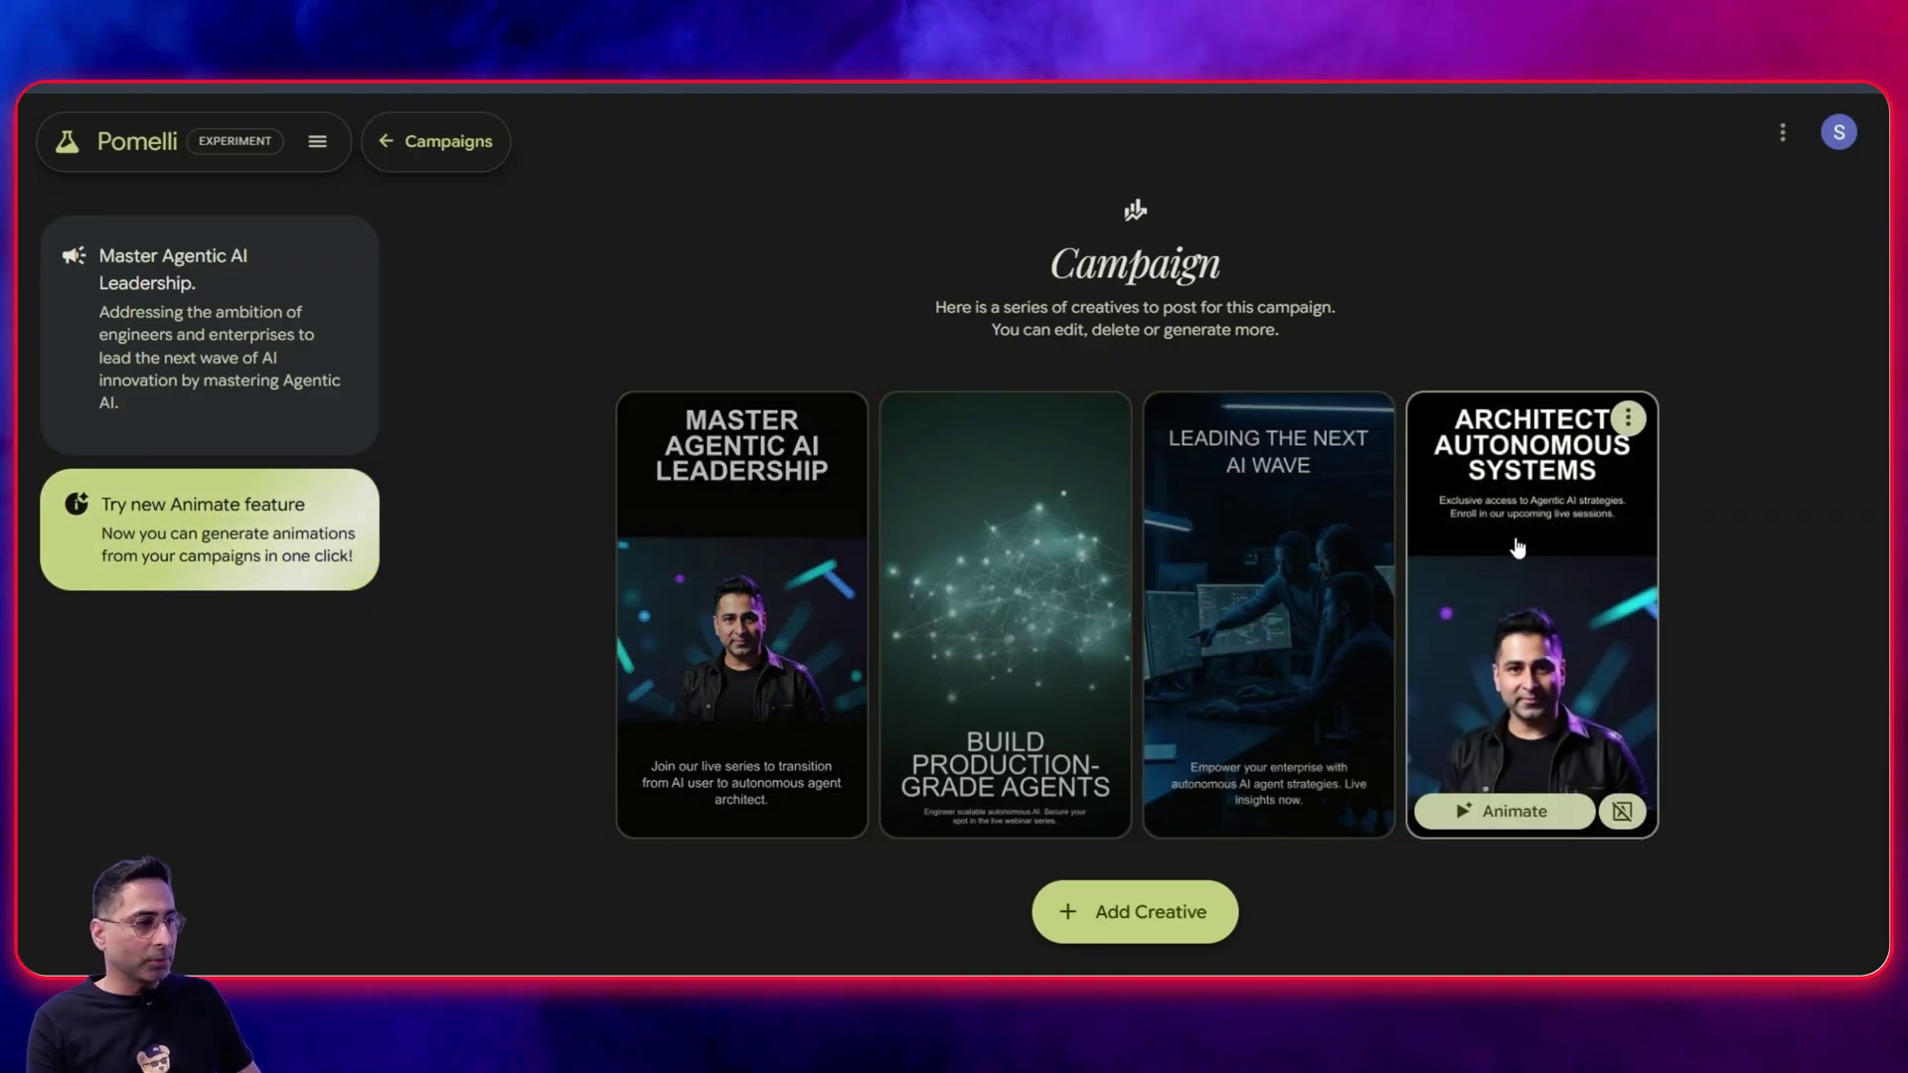
# - Set the first creative's header font to fira code and generate a JOIN WEBINAR call to action
pyautogui.click(811, 675)
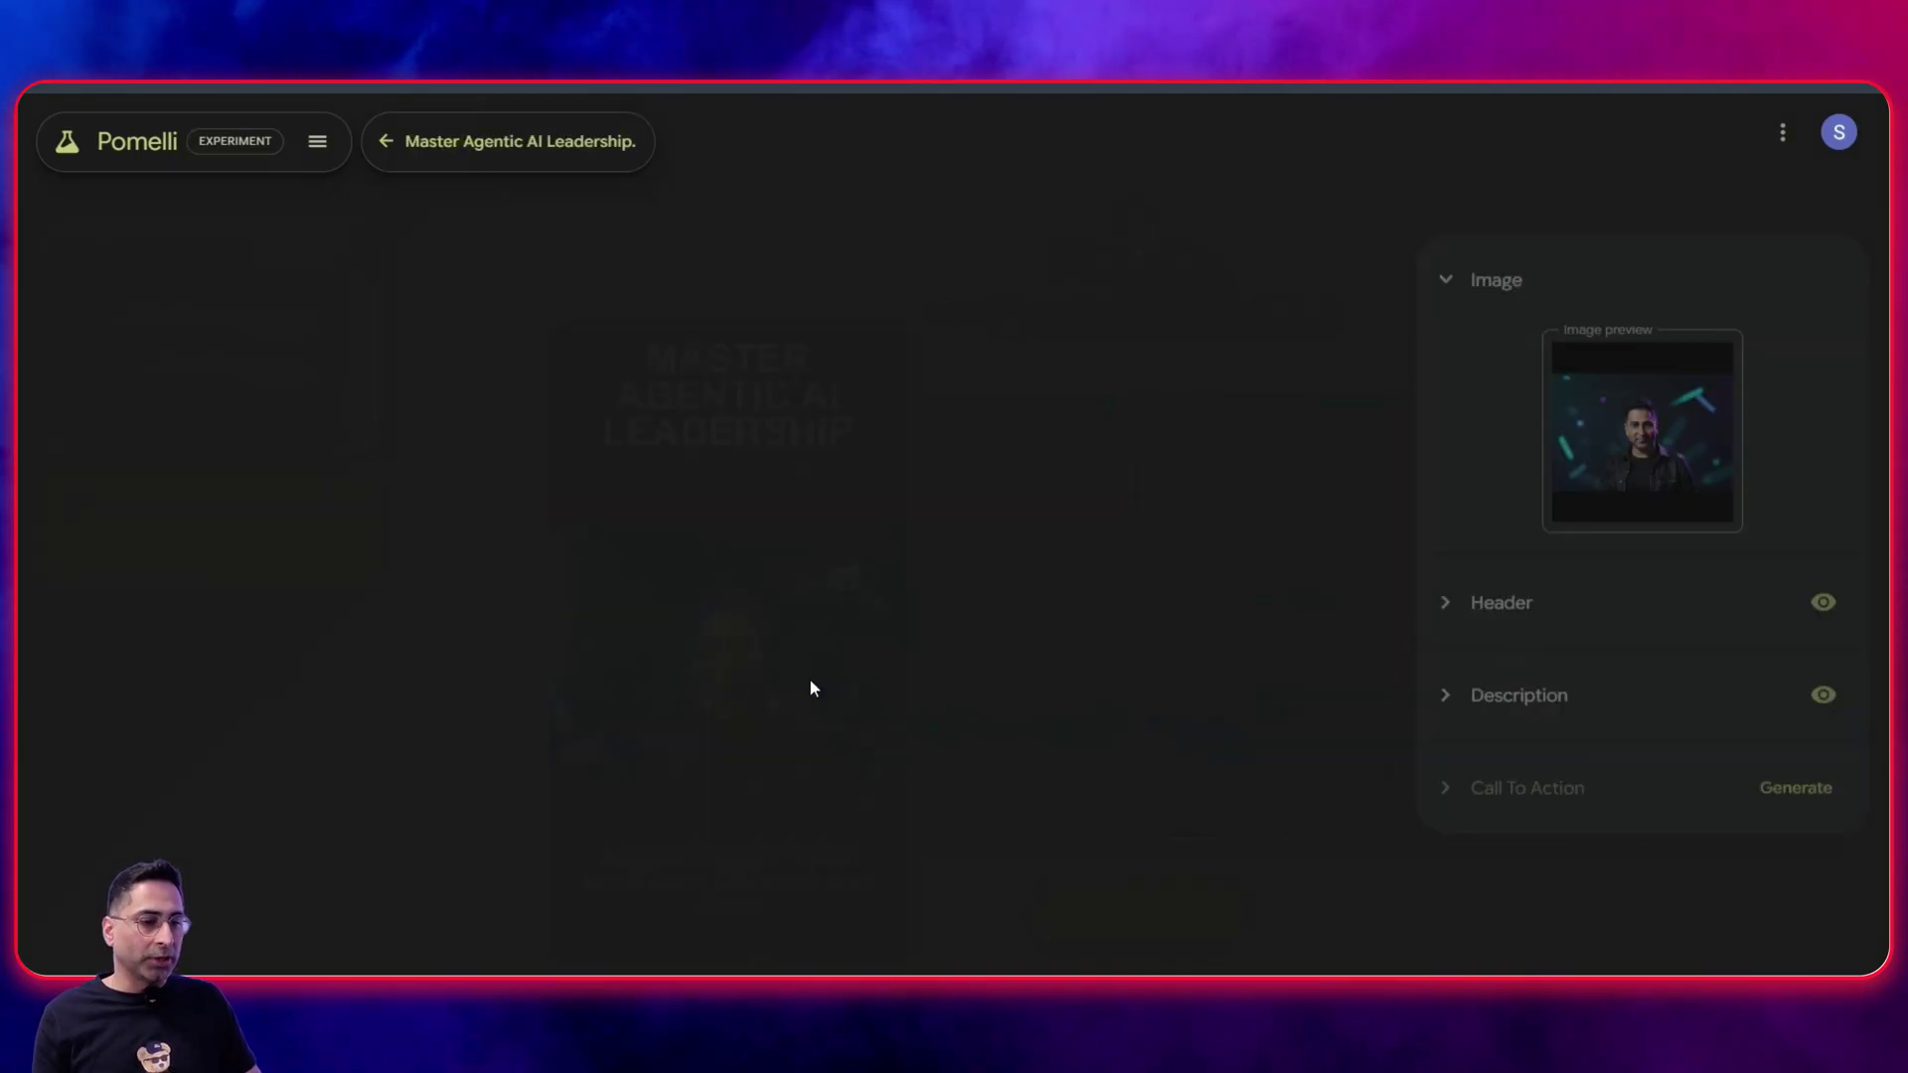
pyautogui.click(1446, 594)
pyautogui.scroll(-2, 1580, 728)
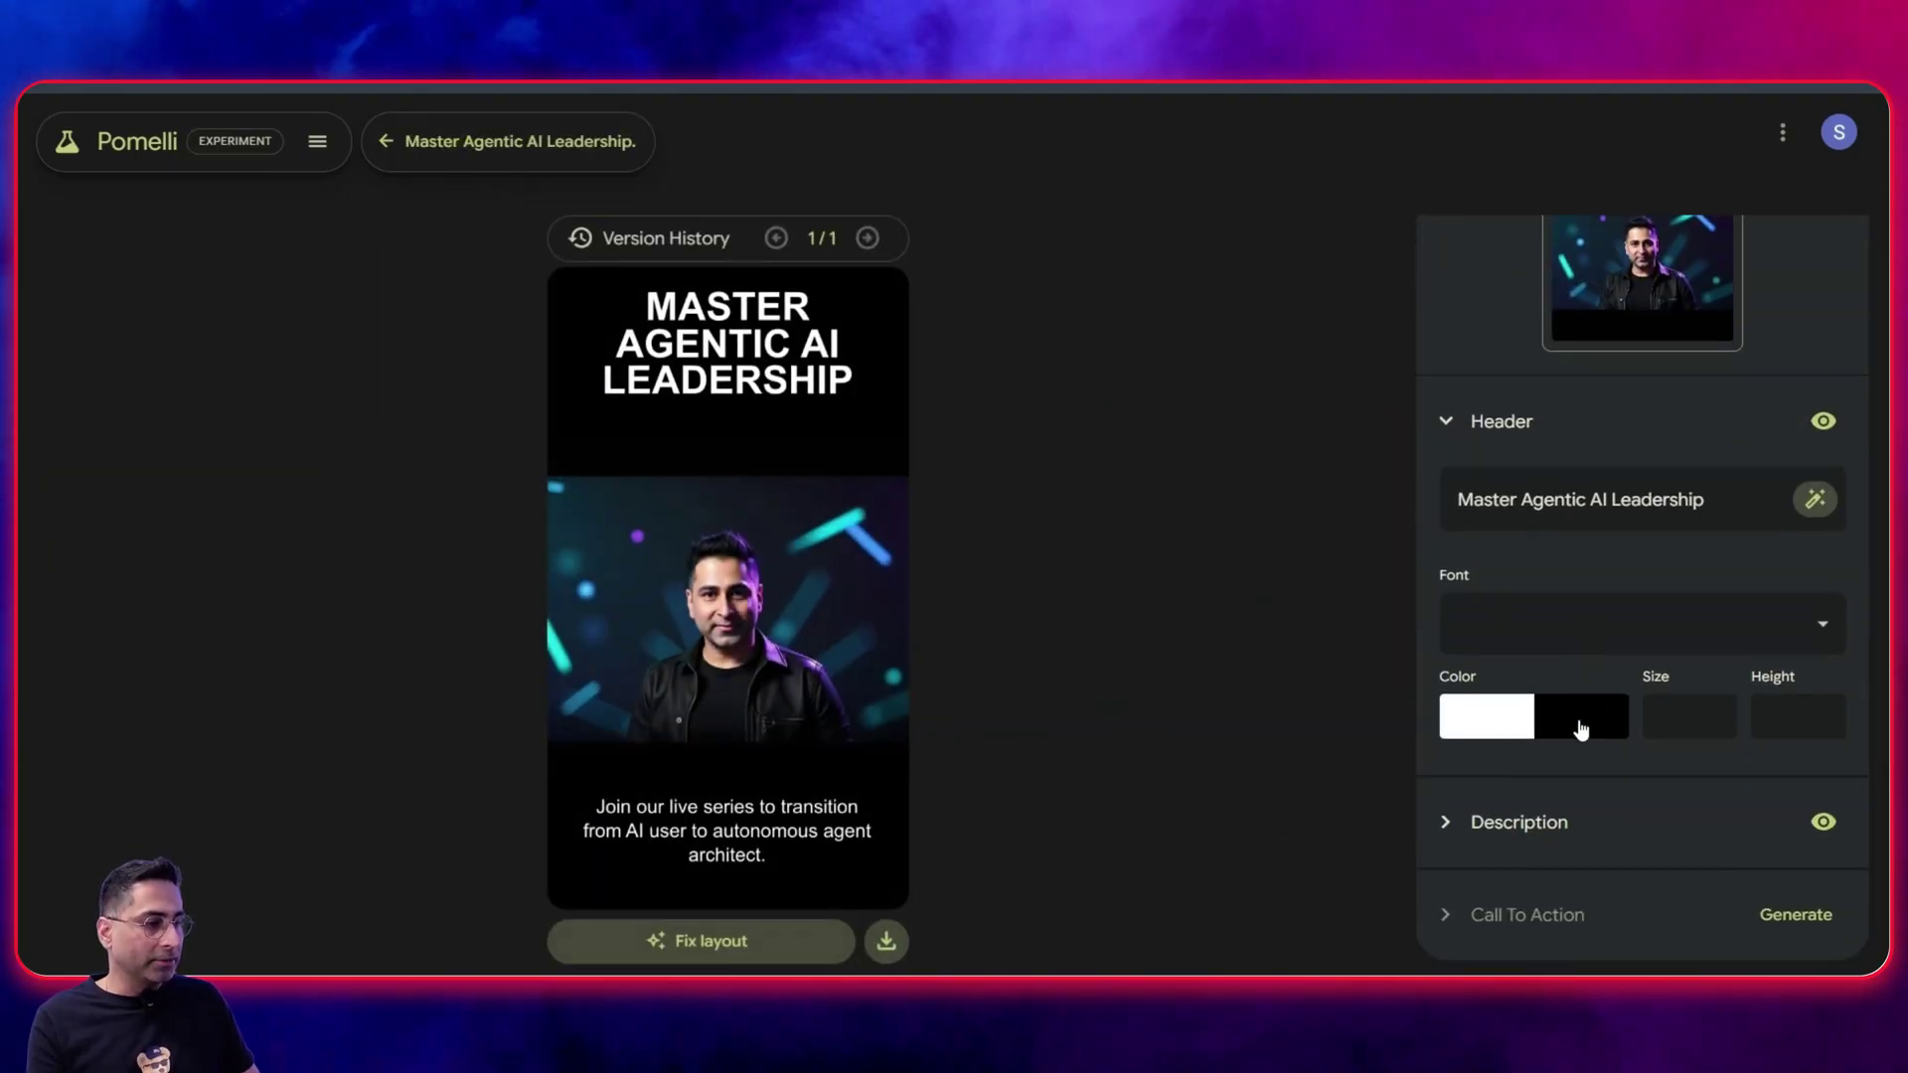
pyautogui.click(1605, 623)
pyautogui.click(1556, 753)
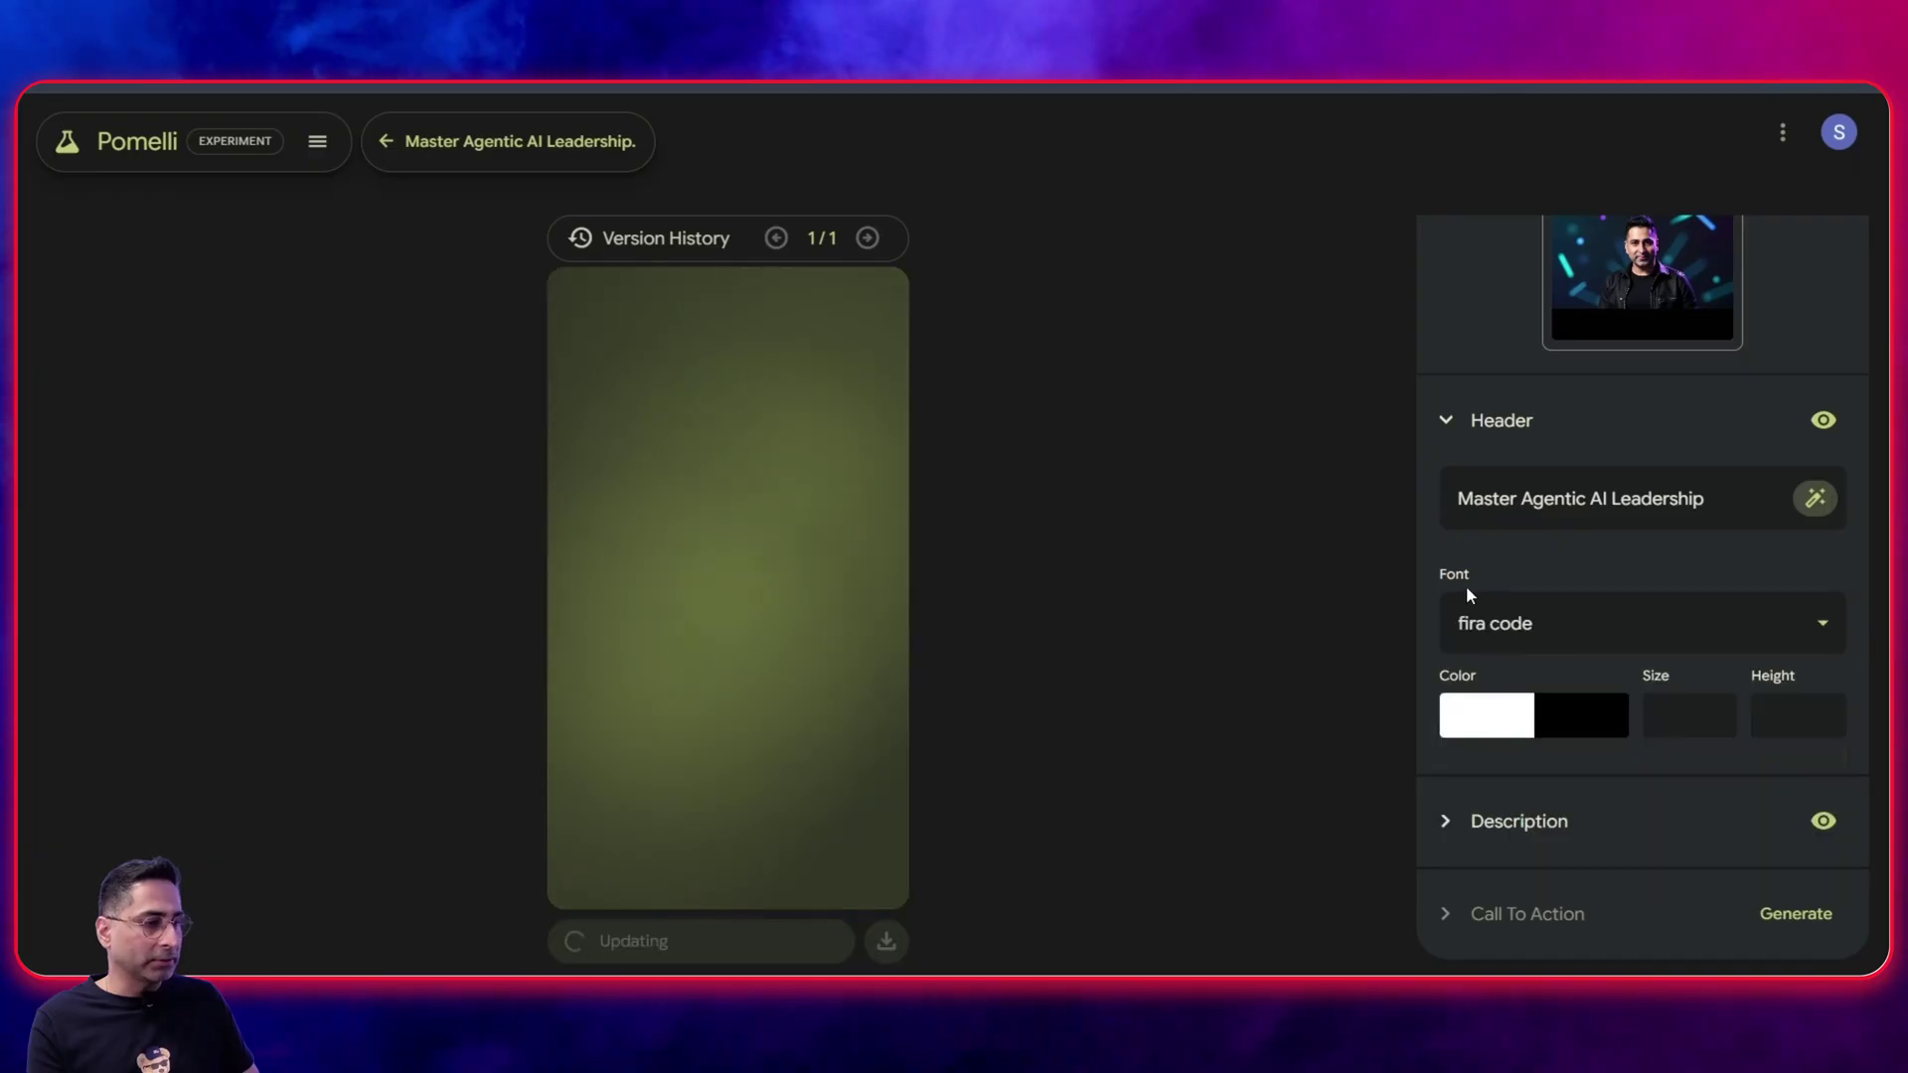
pyautogui.click(1476, 817)
pyautogui.scroll(-1, 1520, 810)
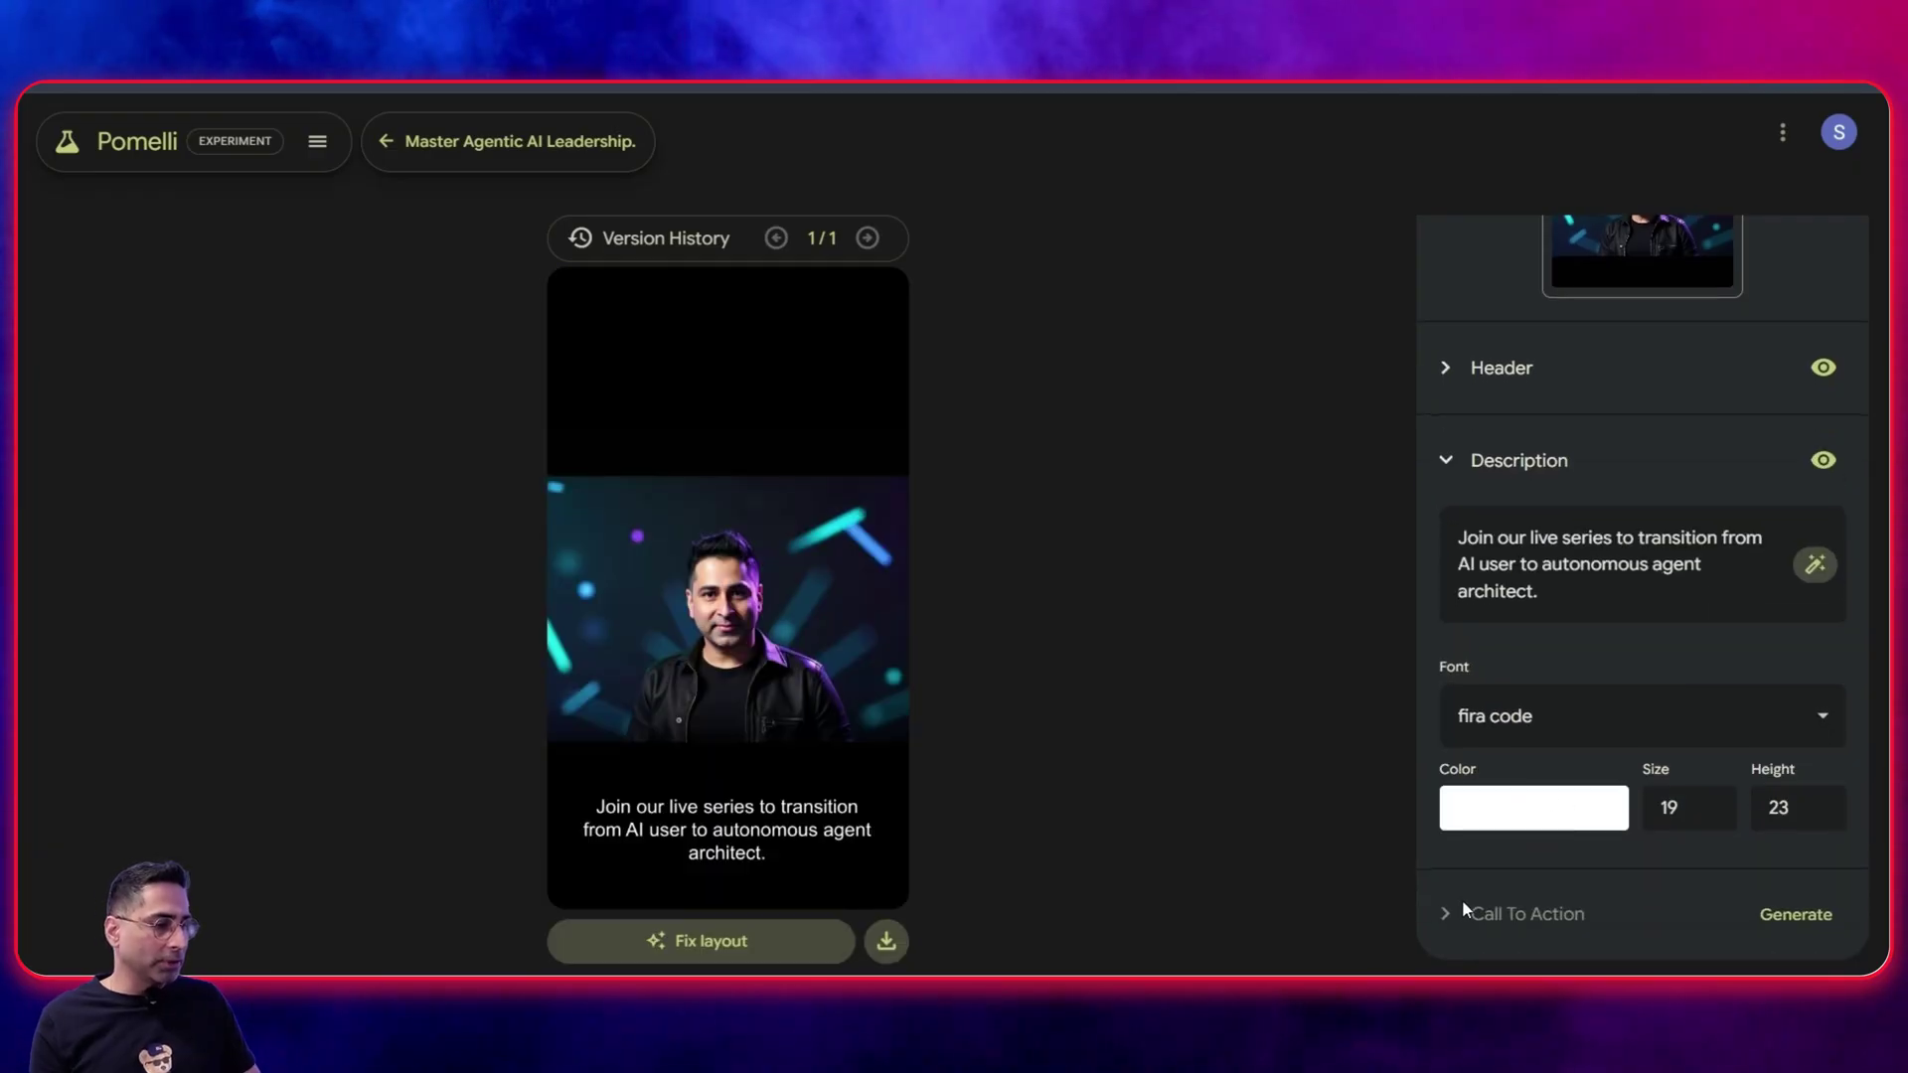
pyautogui.click(1768, 915)
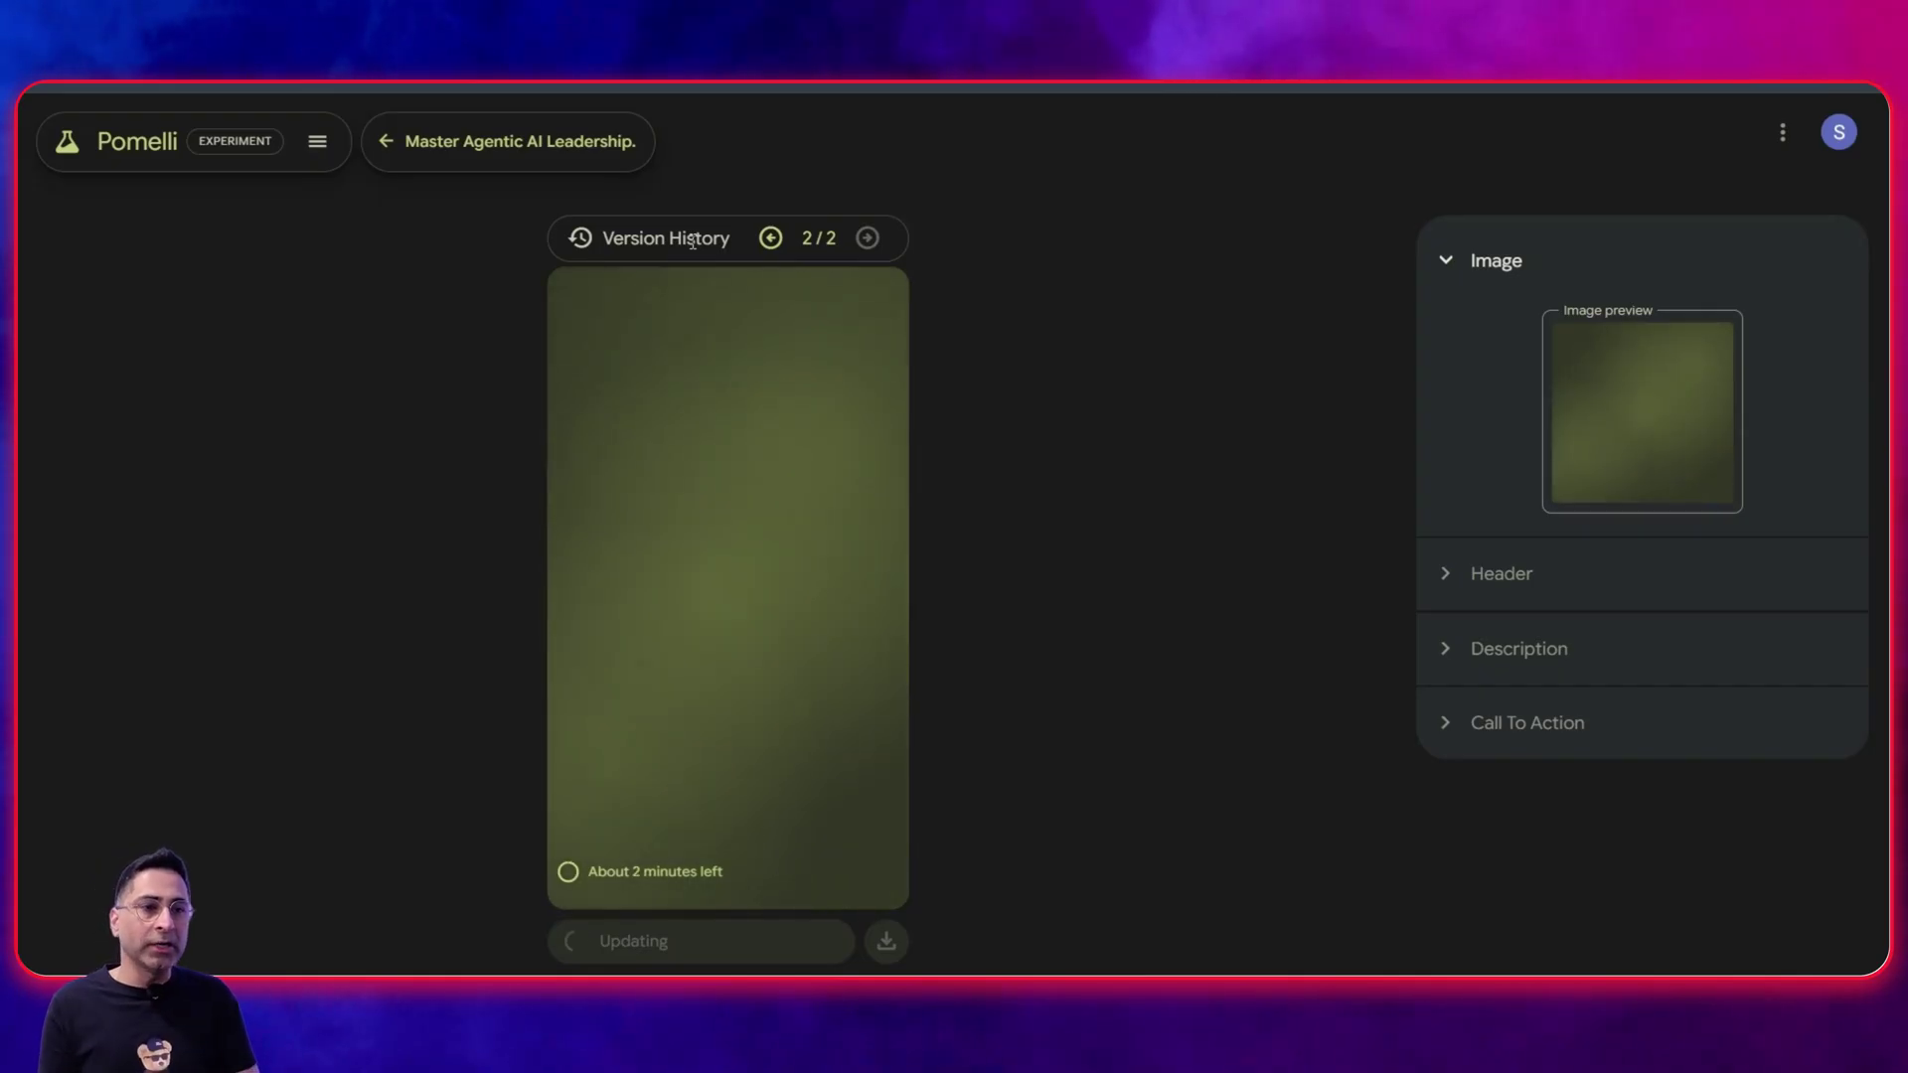
# - Regenerate the Architect Autonomous Systems creative's layout as a second version
pyautogui.click(386, 141)
pyautogui.scroll(-2, 1056, 575)
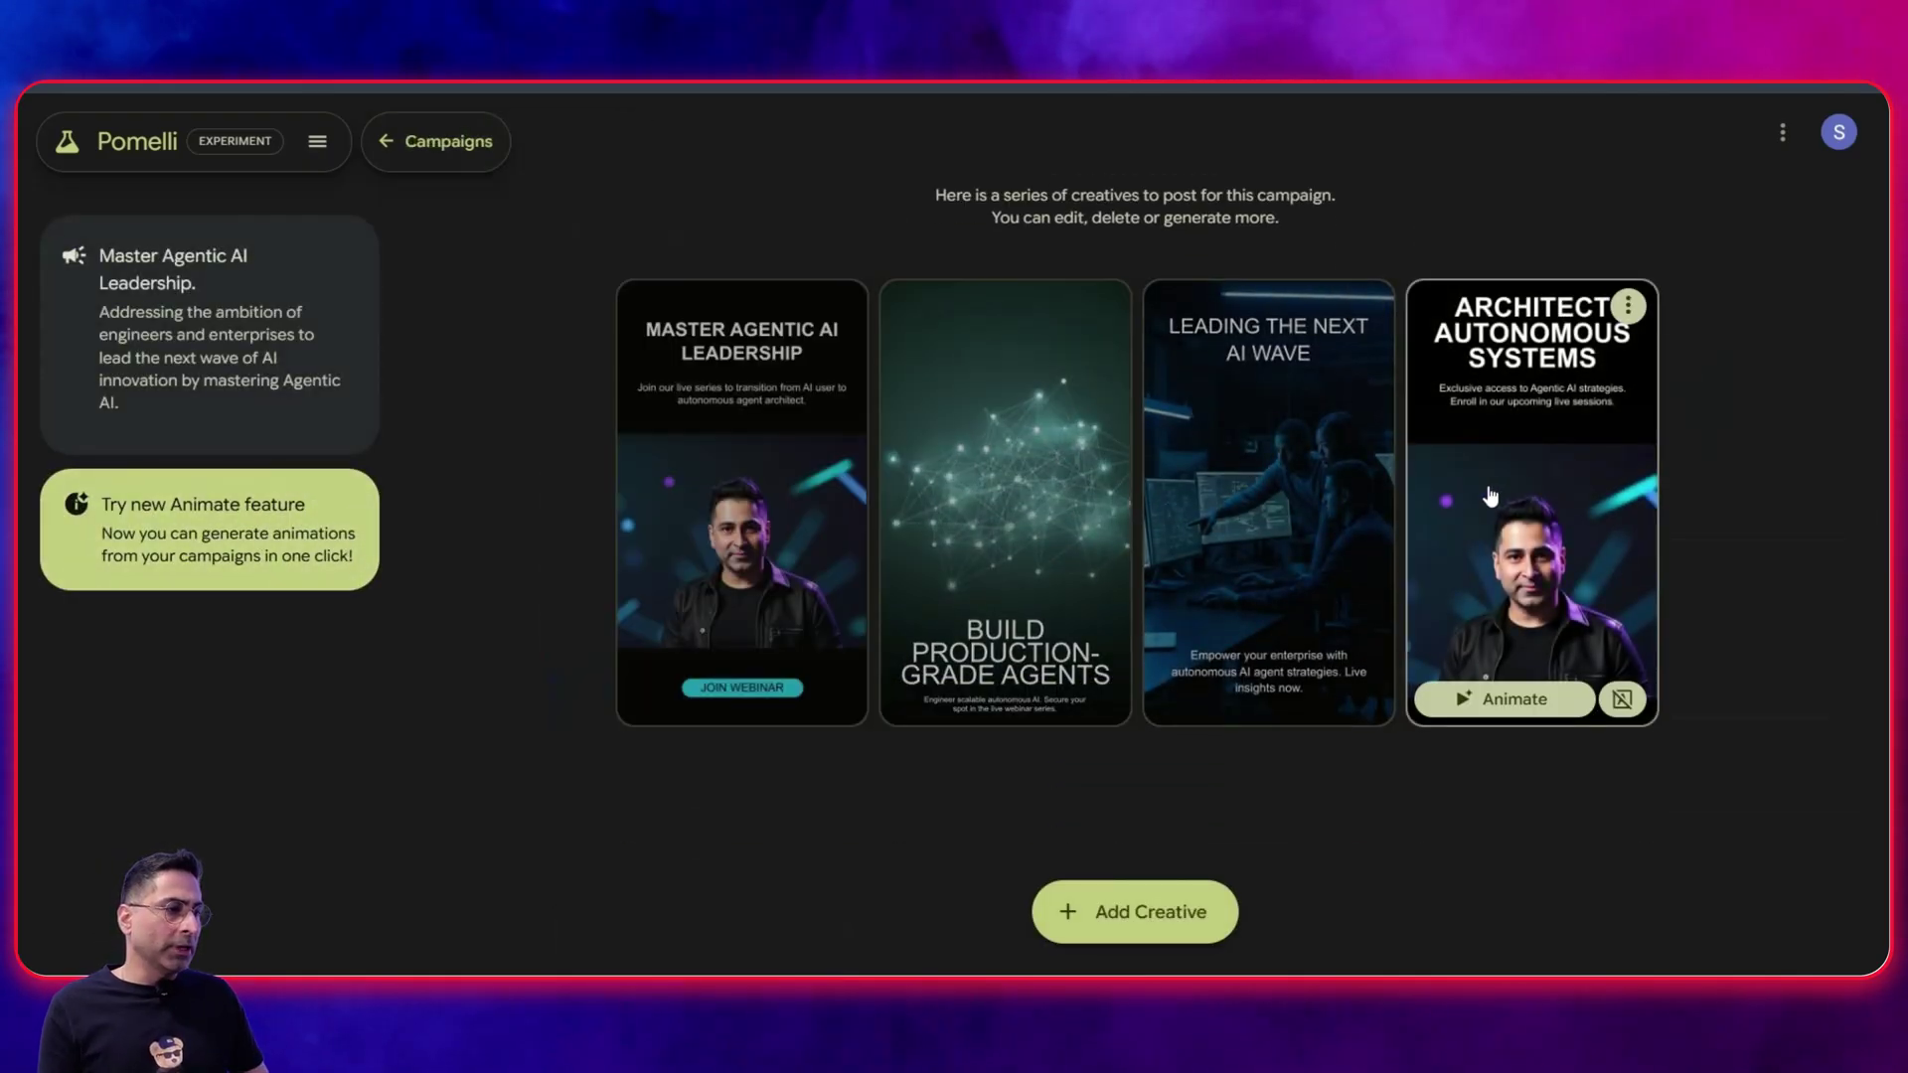
pyautogui.click(1500, 453)
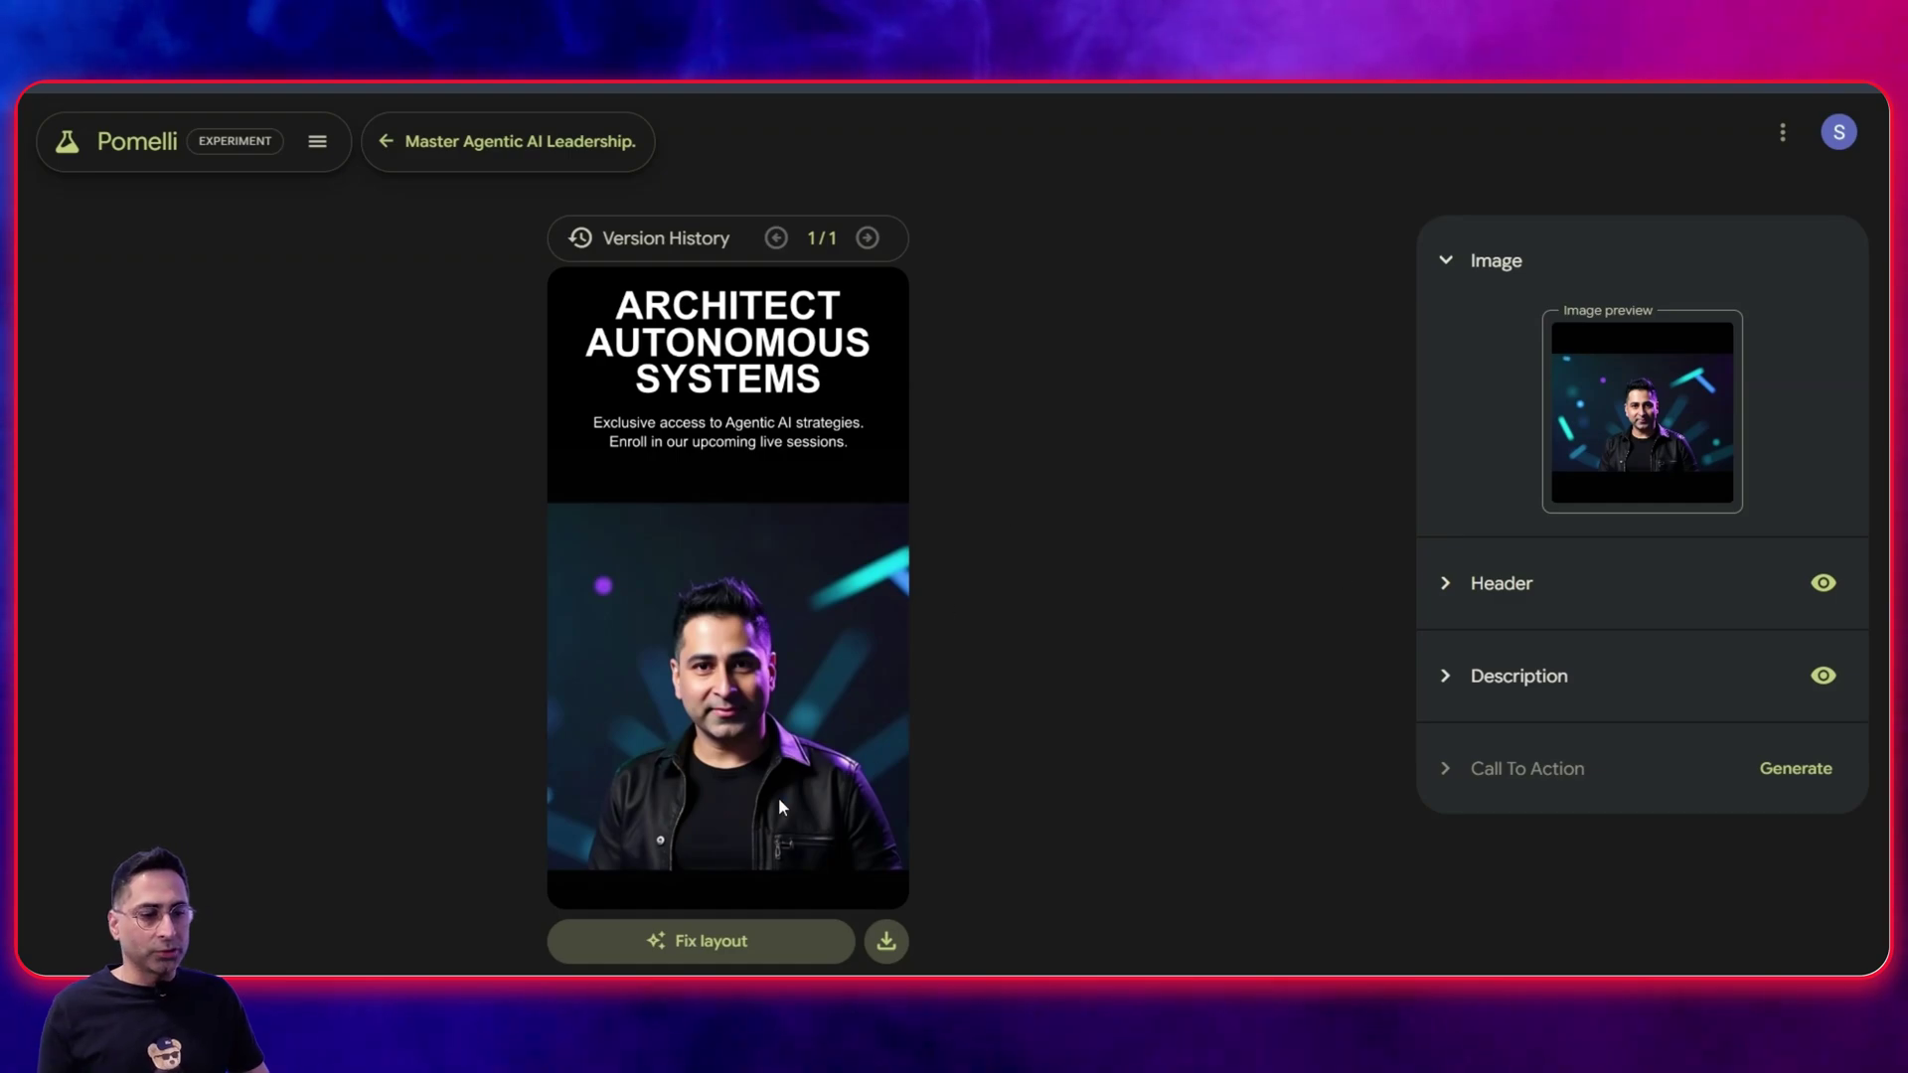
pyautogui.click(776, 944)
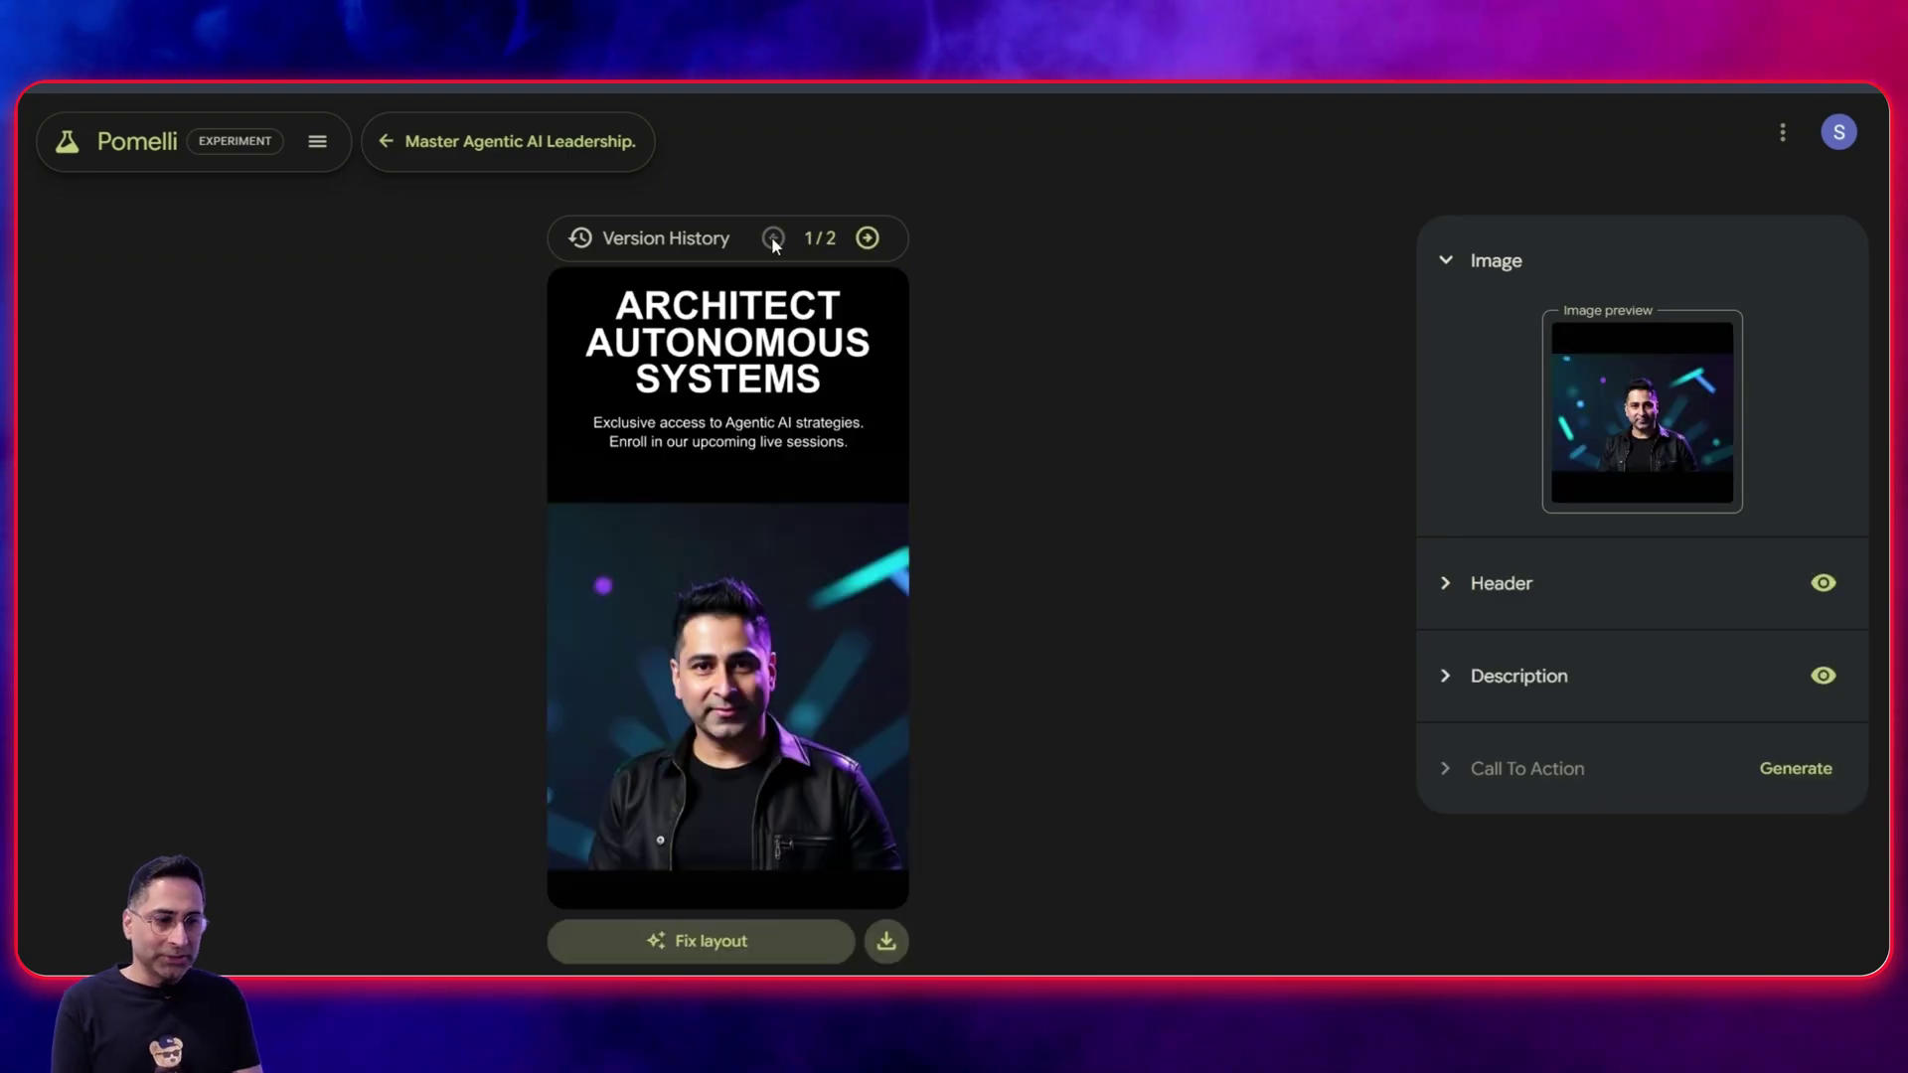
pyautogui.click(460, 154)
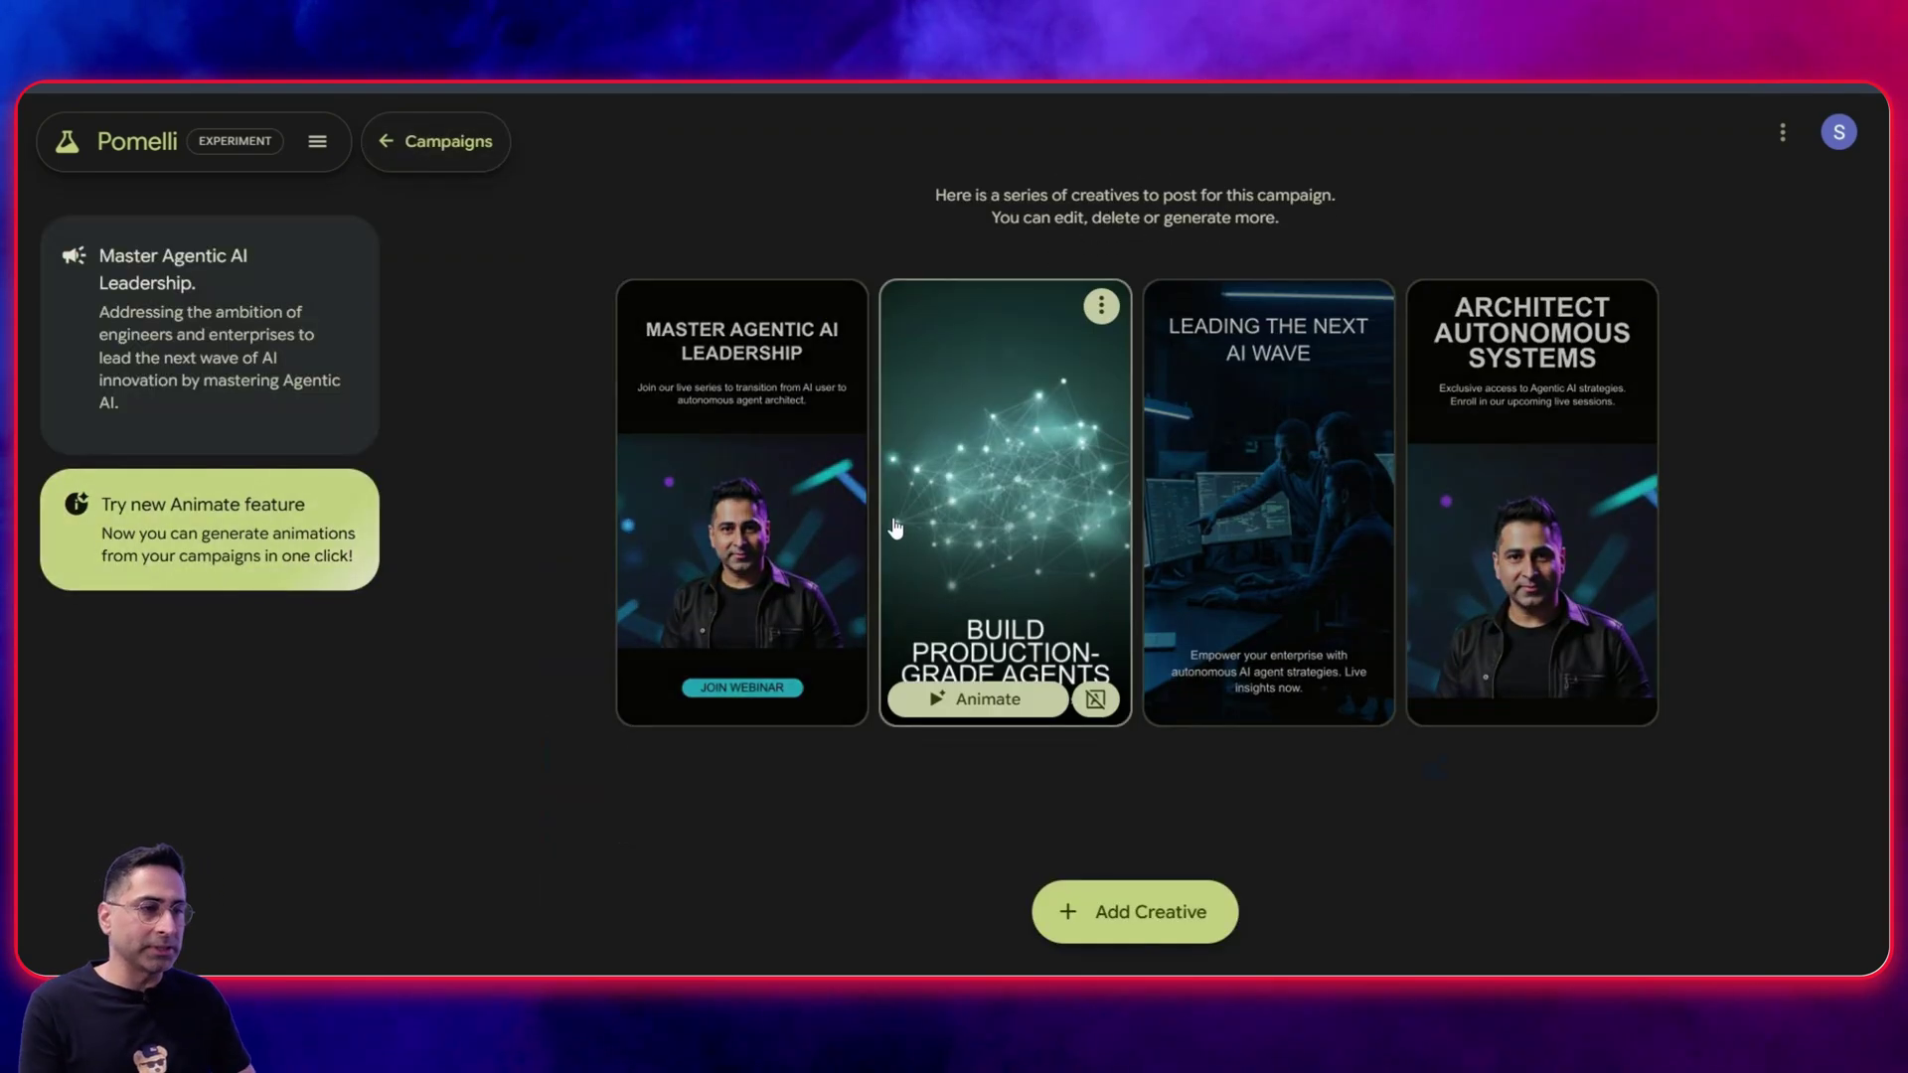
# - Open version 2 of the Master Agentic AI Leadership creative and download it as an image
pyautogui.moveTo(649, 720)
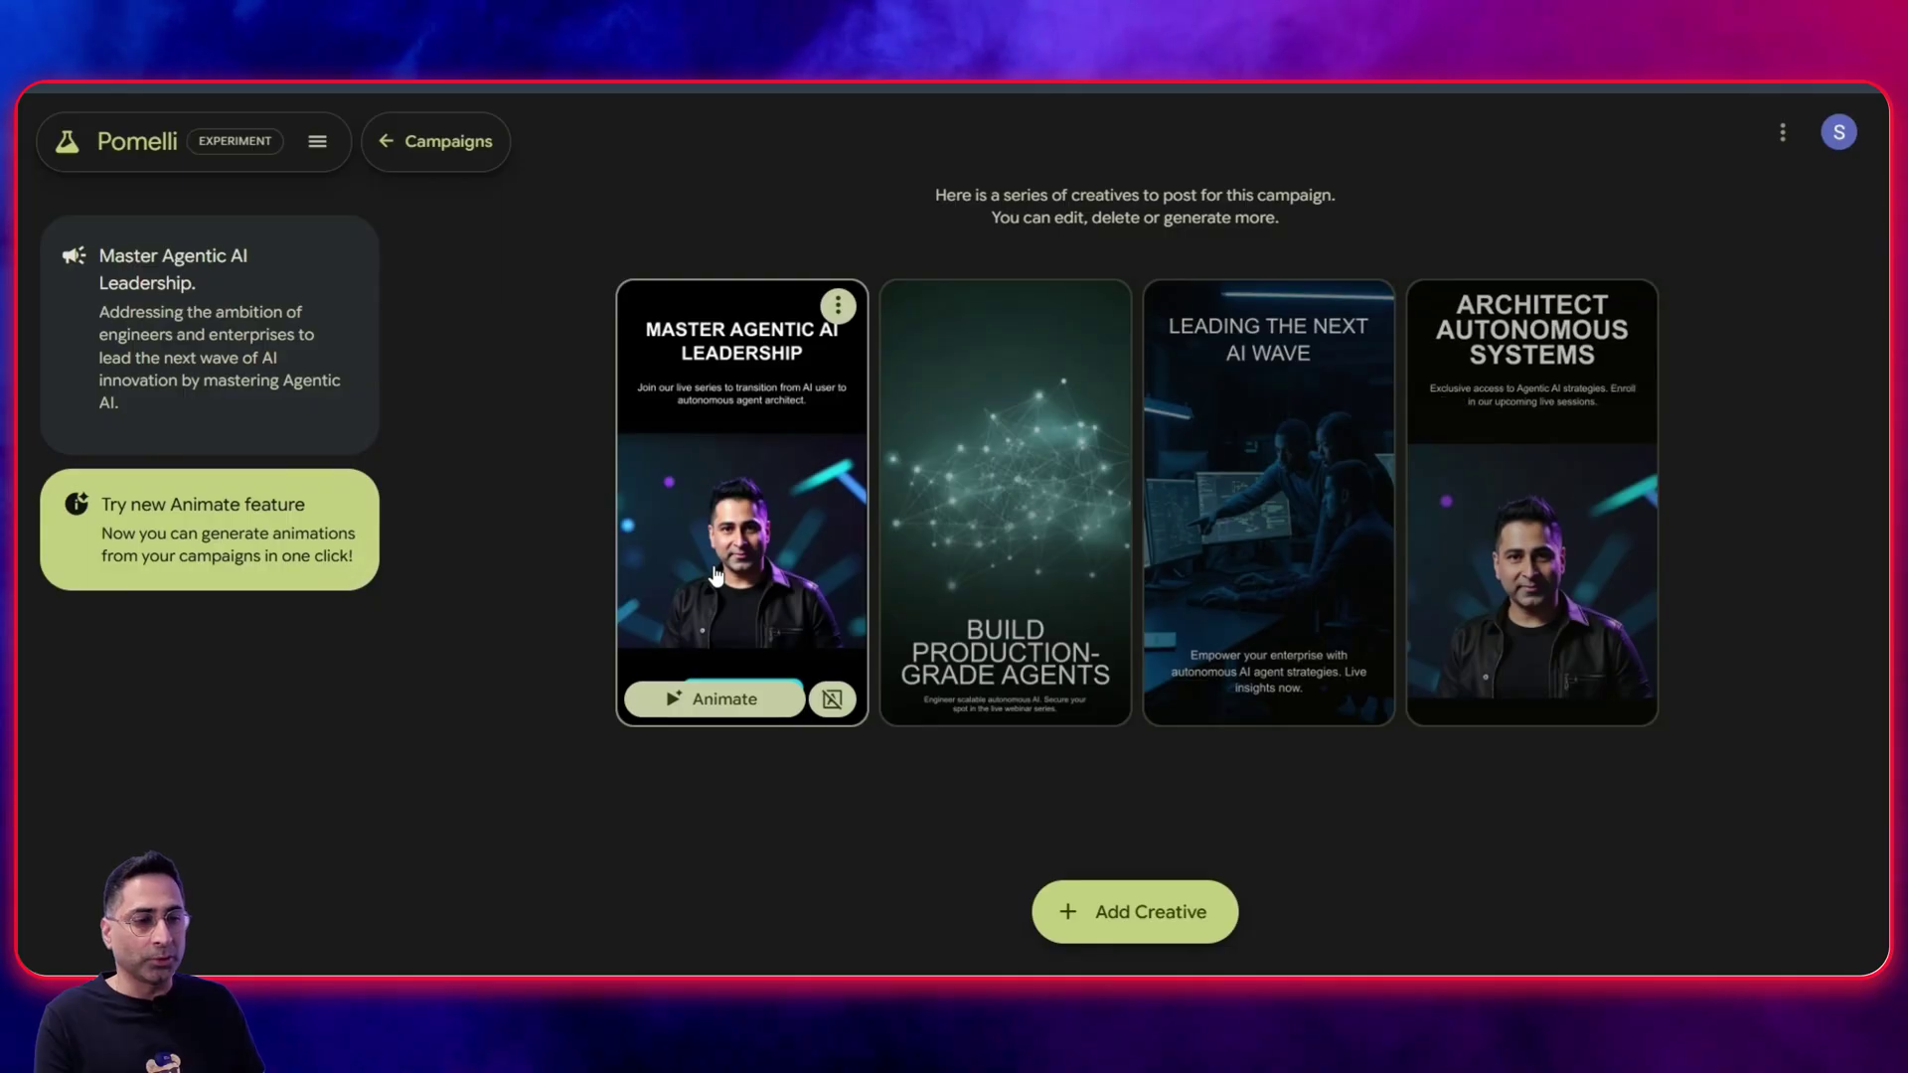
pyautogui.click(826, 587)
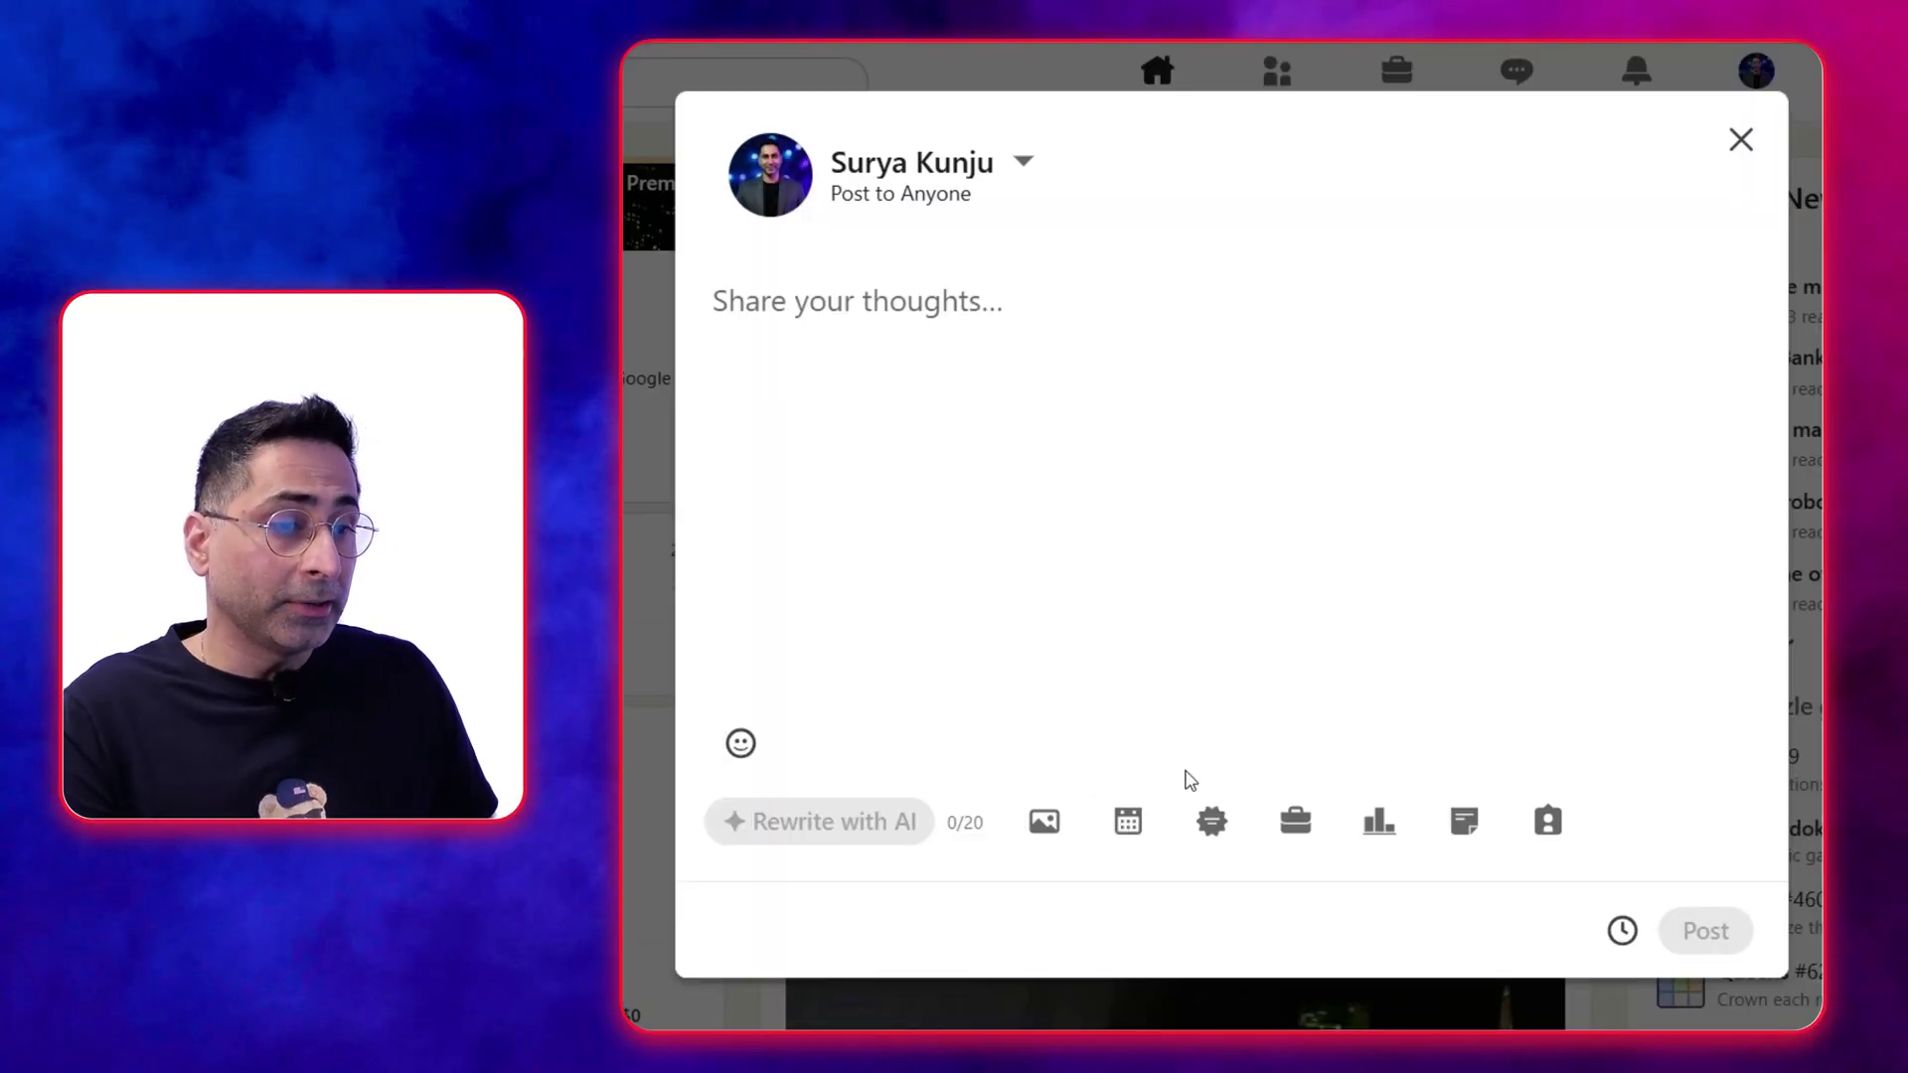
# - Attach Master_Agentic_AI_Leadership_version_2 PNG to the LinkedIn post draft
pyautogui.click(1041, 824)
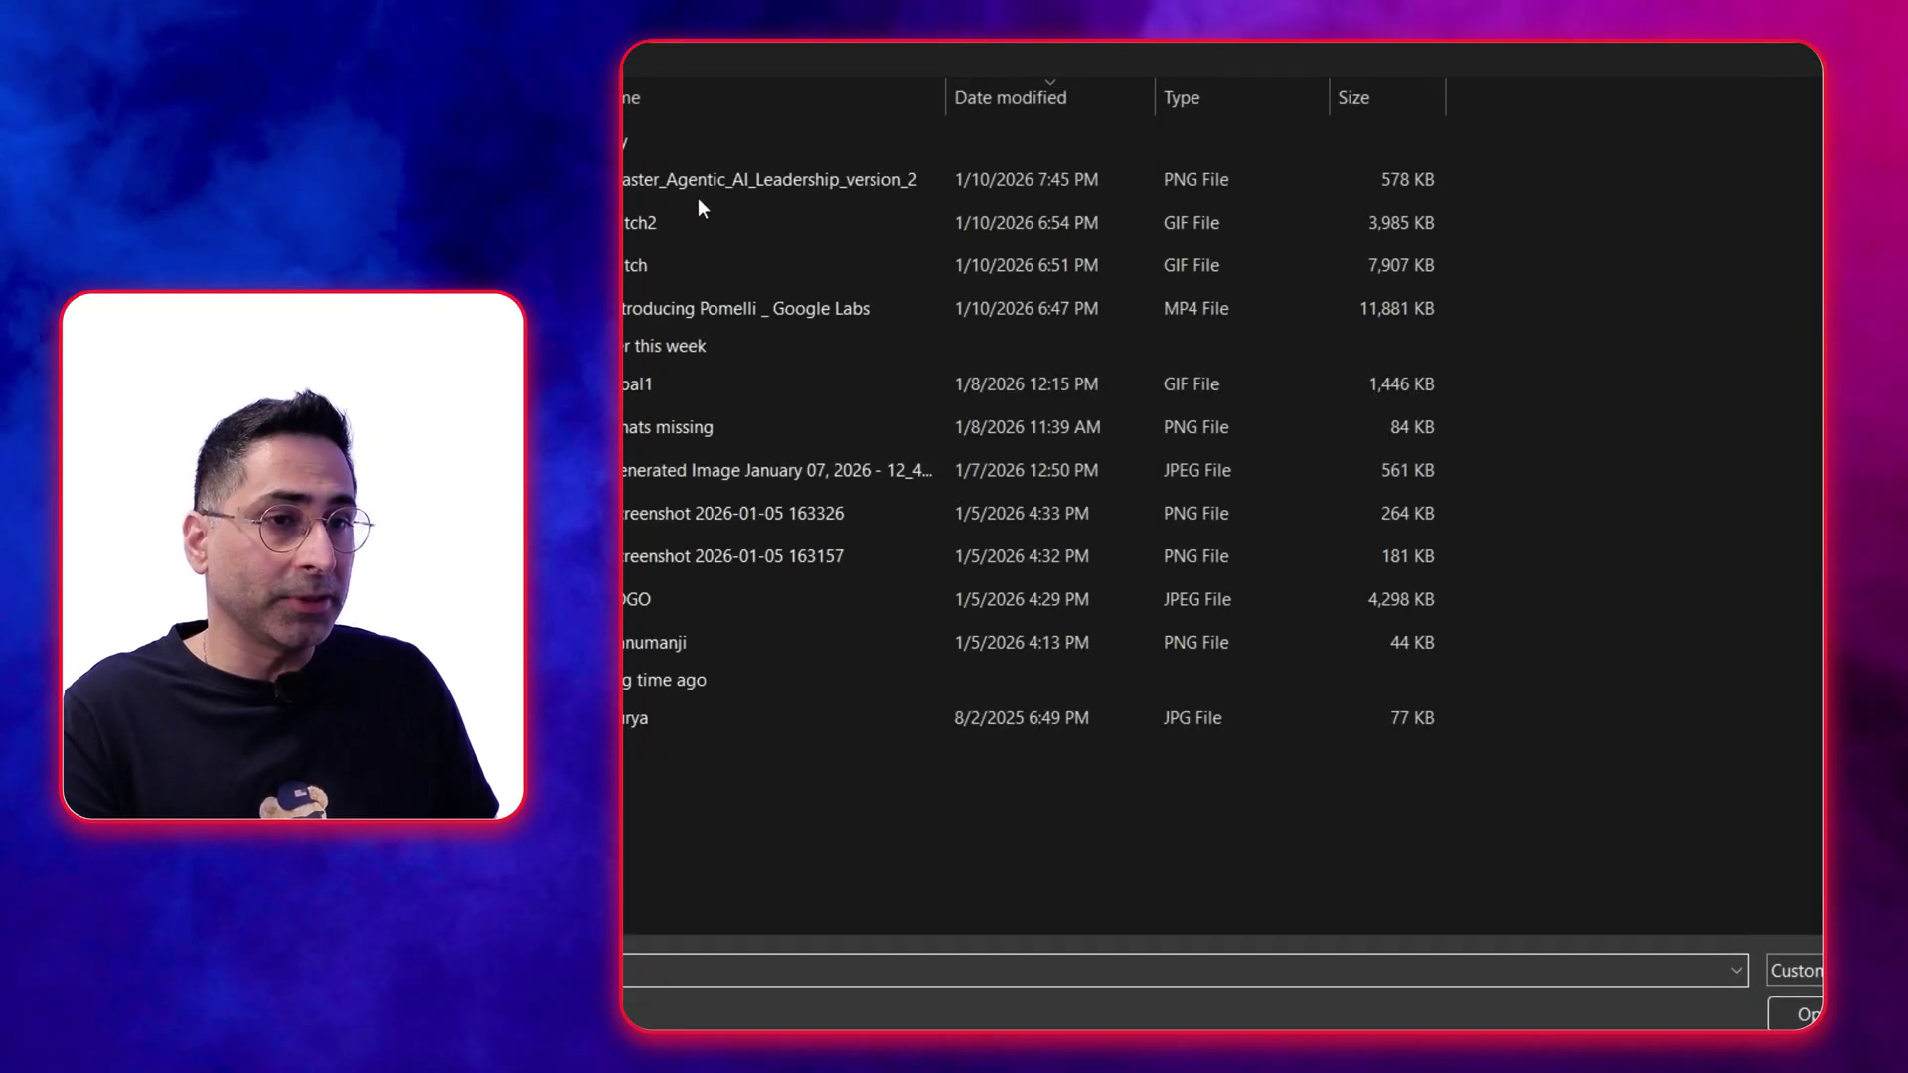
pyautogui.doubleClick(696, 187)
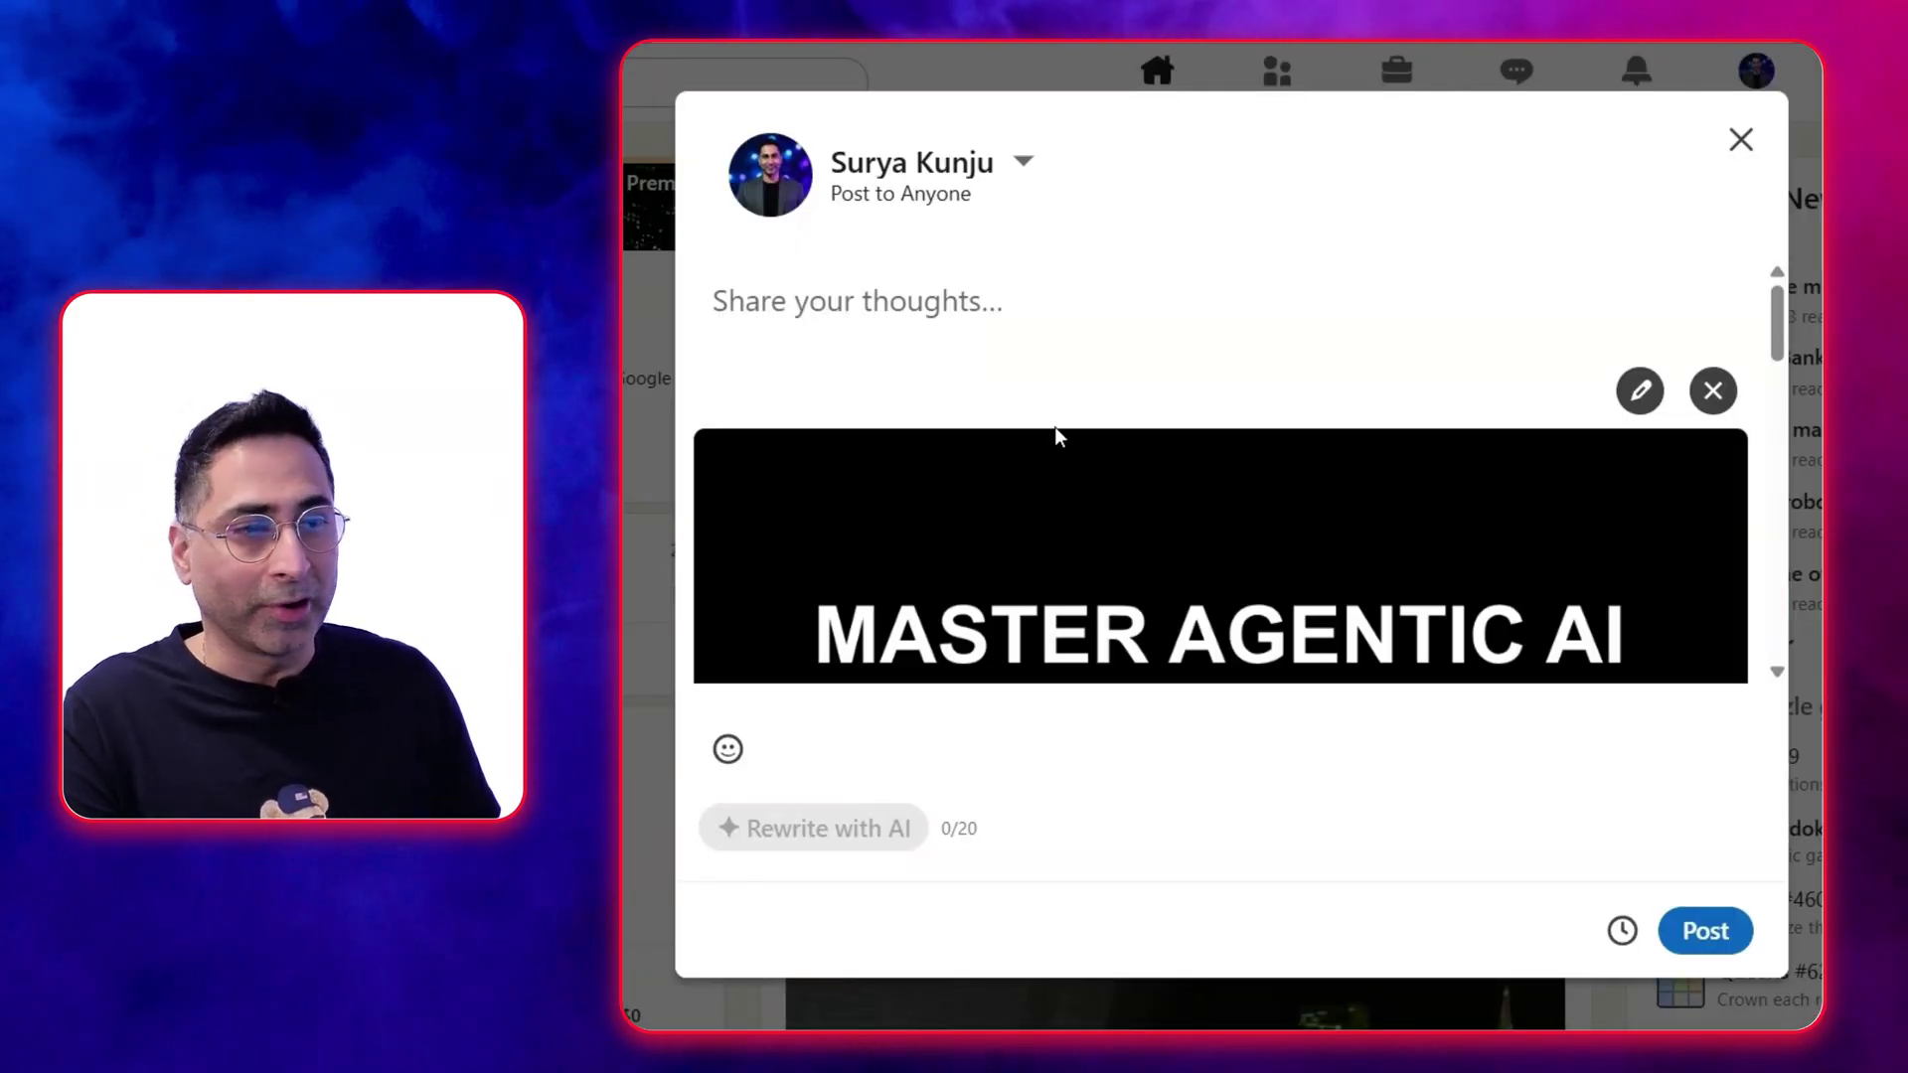
pyautogui.scroll(-10, 1054, 427)
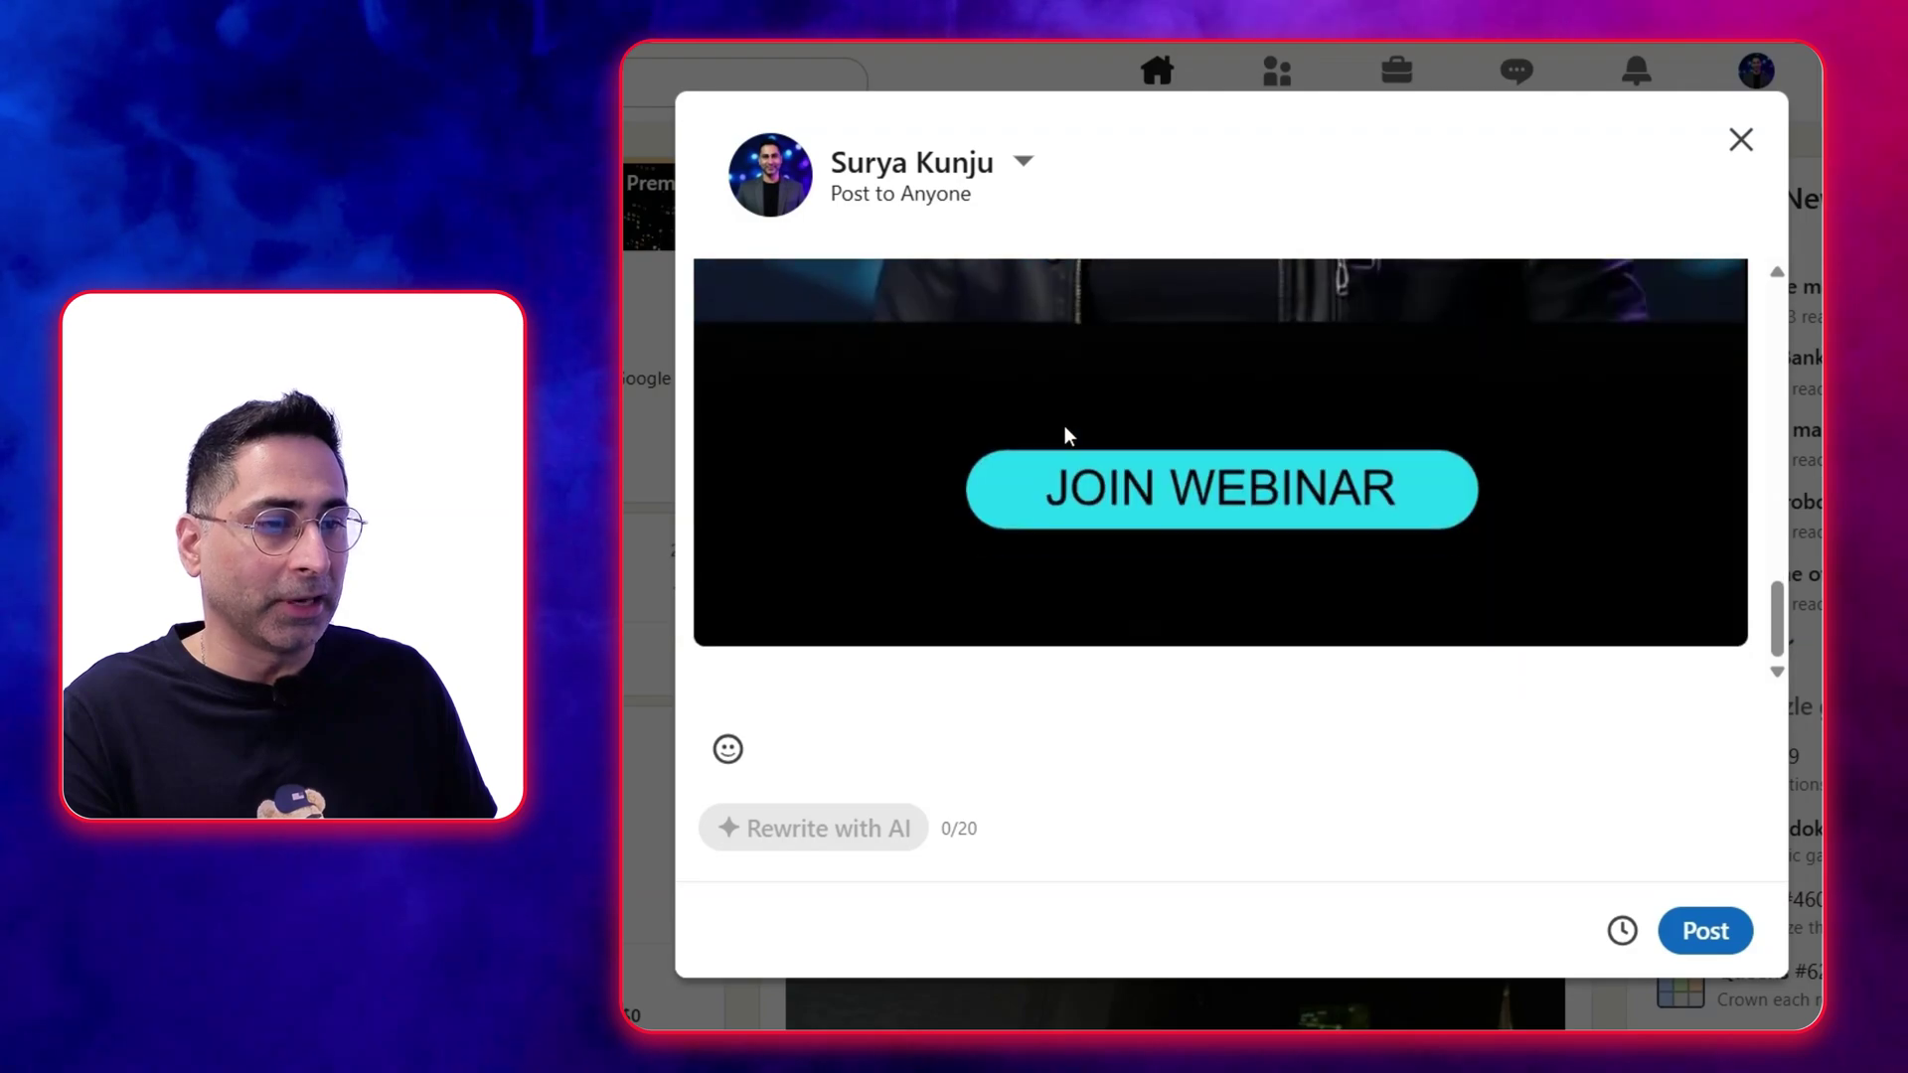